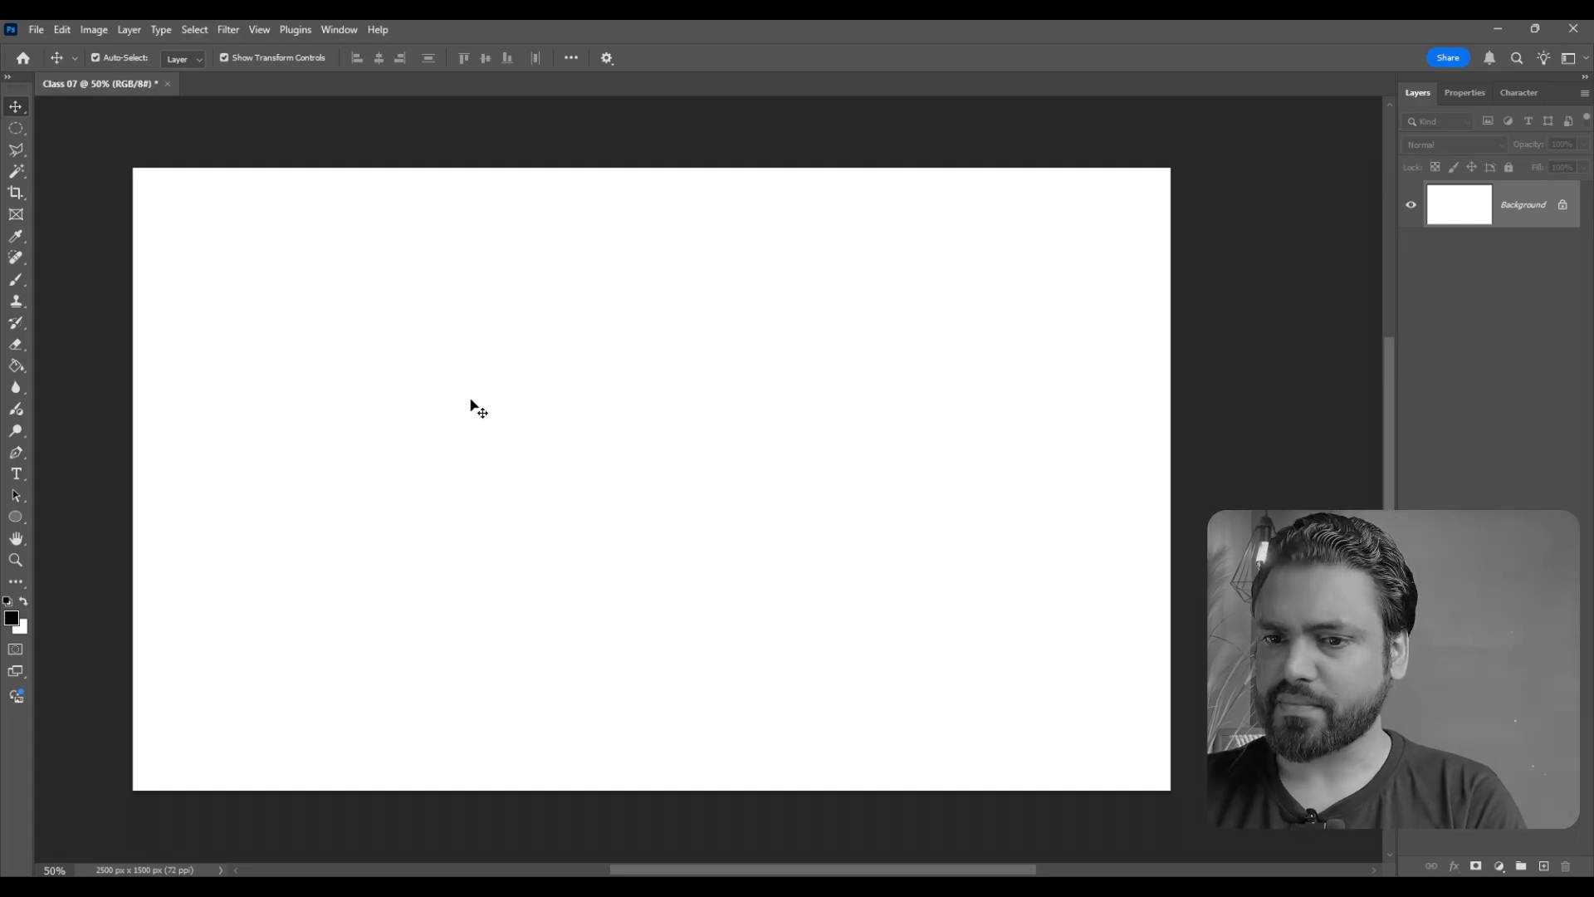
# - Activate the Brush tool and set its brush size to 199 px
pyautogui.click(15, 280)
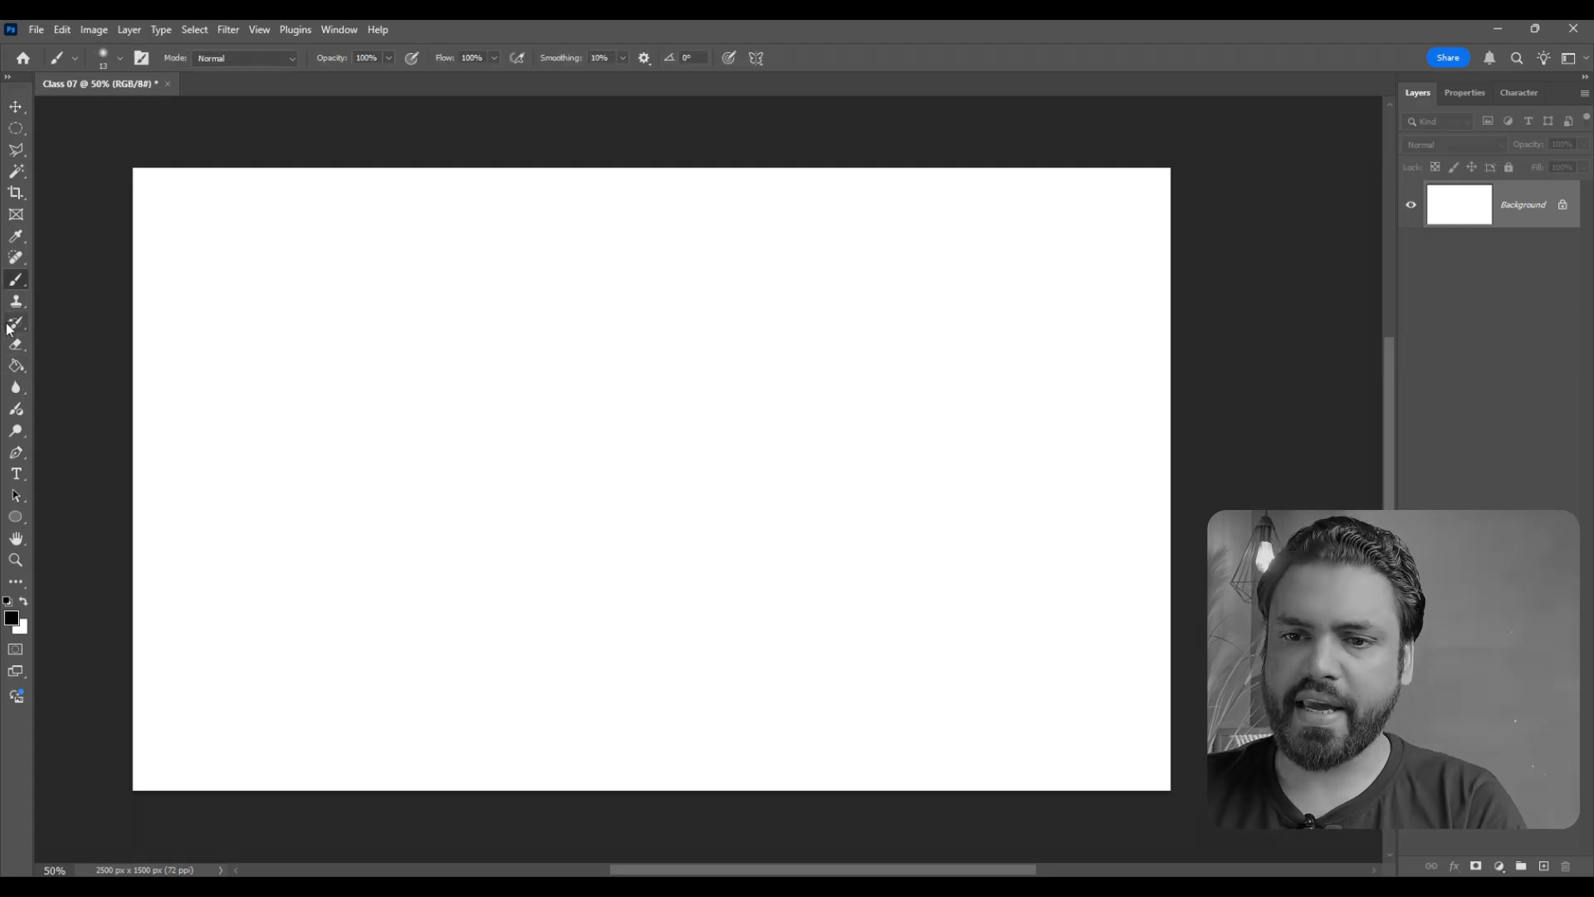
pyautogui.rightClick(18, 281)
pyautogui.click(53, 283)
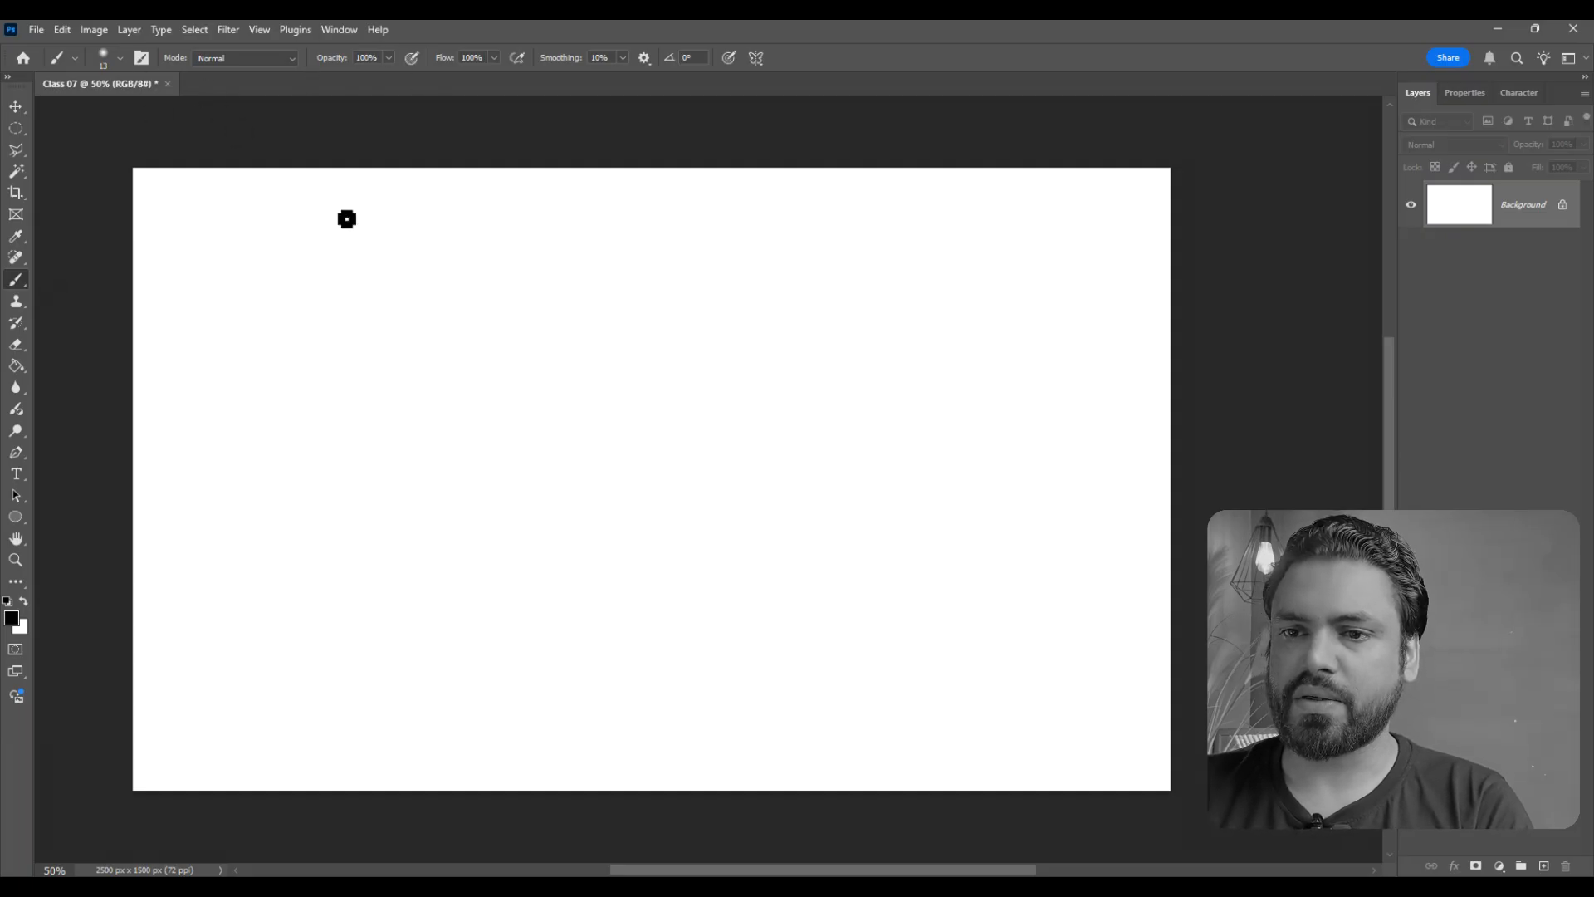
pyautogui.click(121, 58)
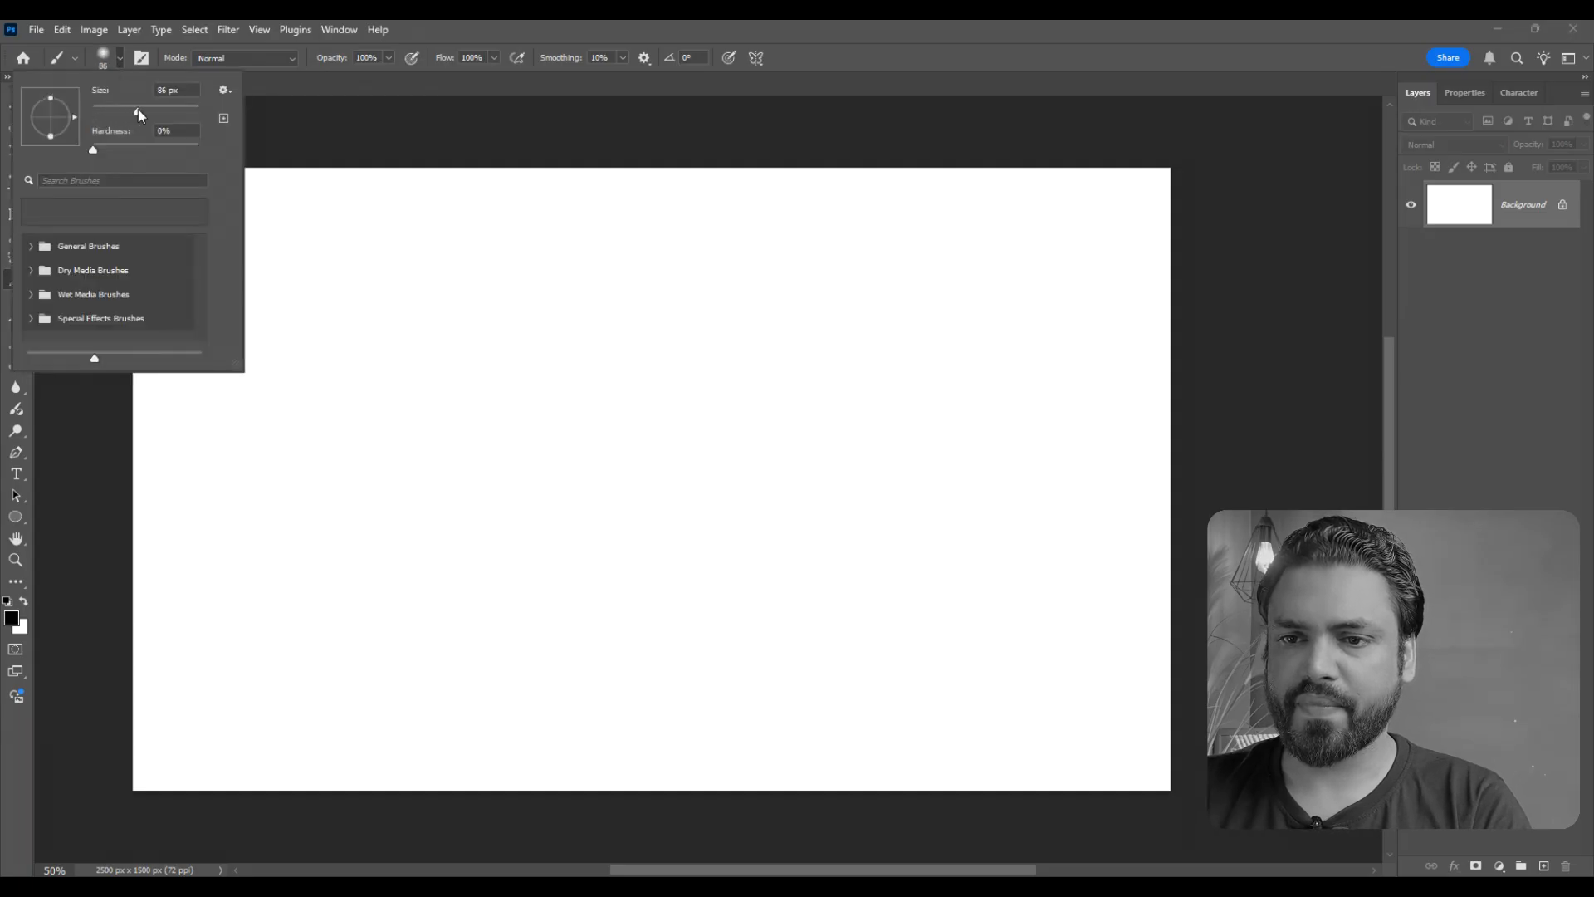
pyautogui.moveTo(137, 108); pyautogui.dragTo(141, 108)
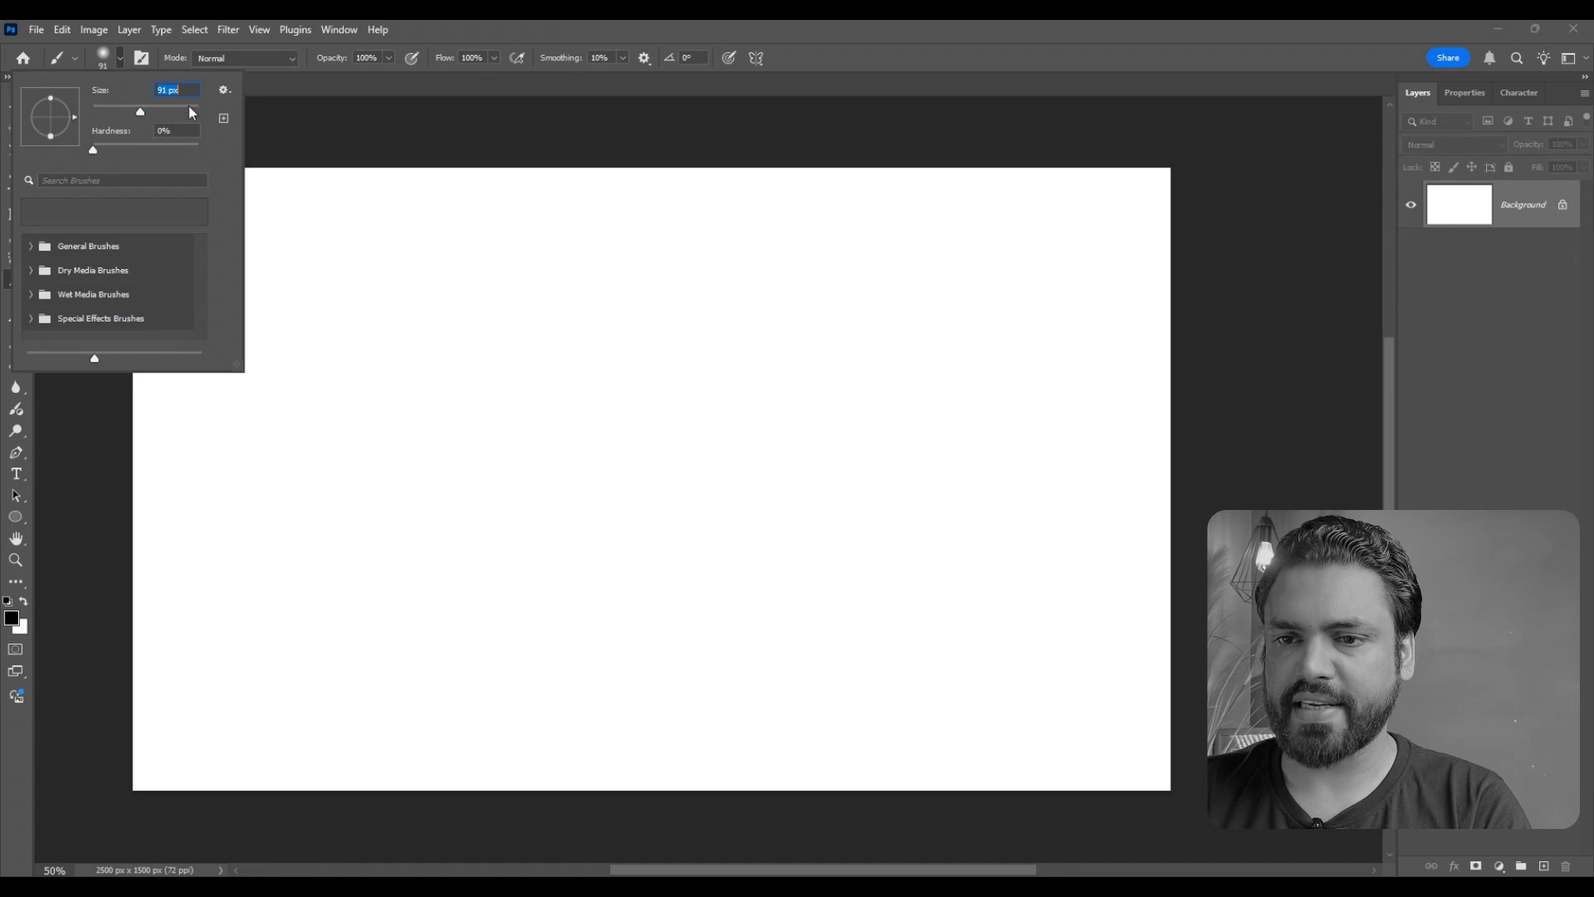
pyautogui.click(345, 278)
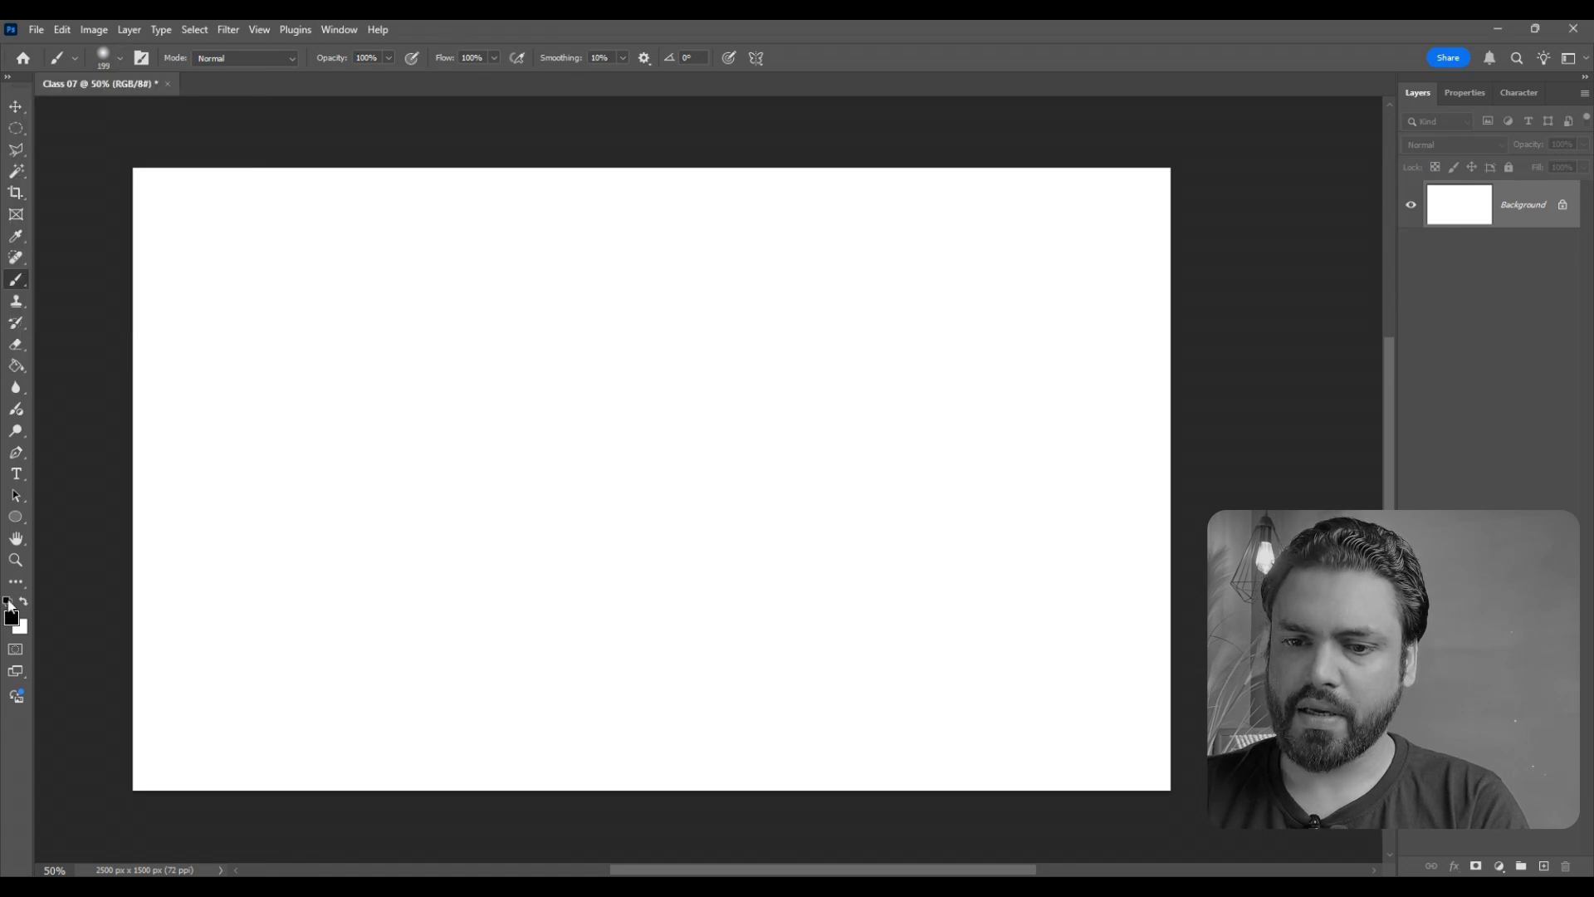
# - Set the foreground color to red #cb2626
pyautogui.click(11, 618)
pyautogui.click(750, 261)
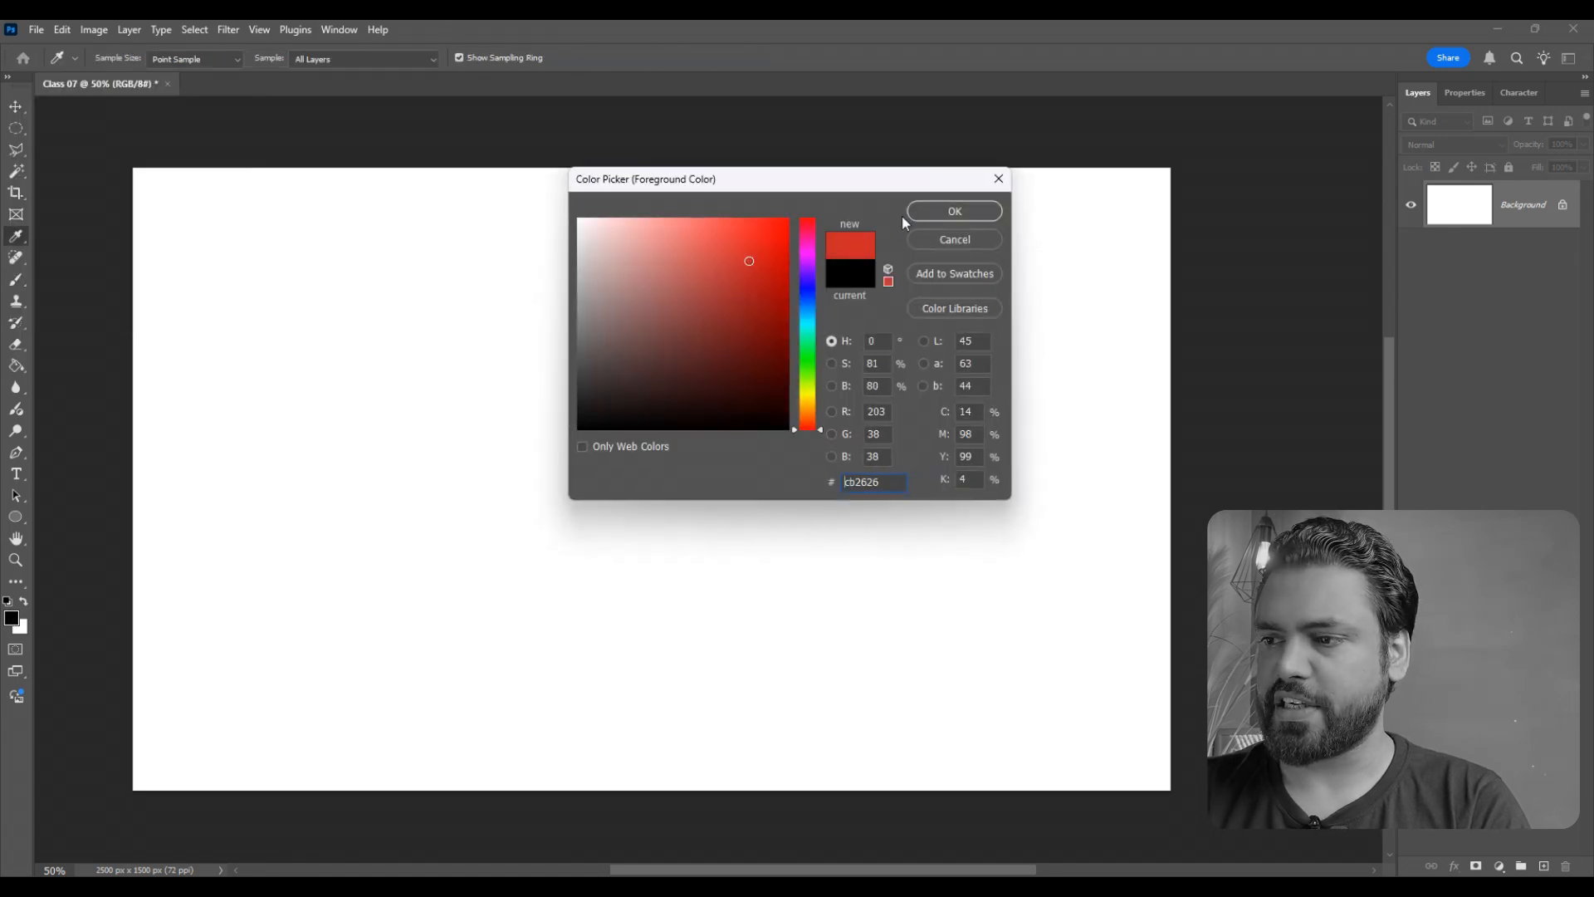
pyautogui.click(954, 210)
# - Add a new layer and paint a soft diagonal red stroke on the left part of the canvas
pyautogui.click(1543, 867)
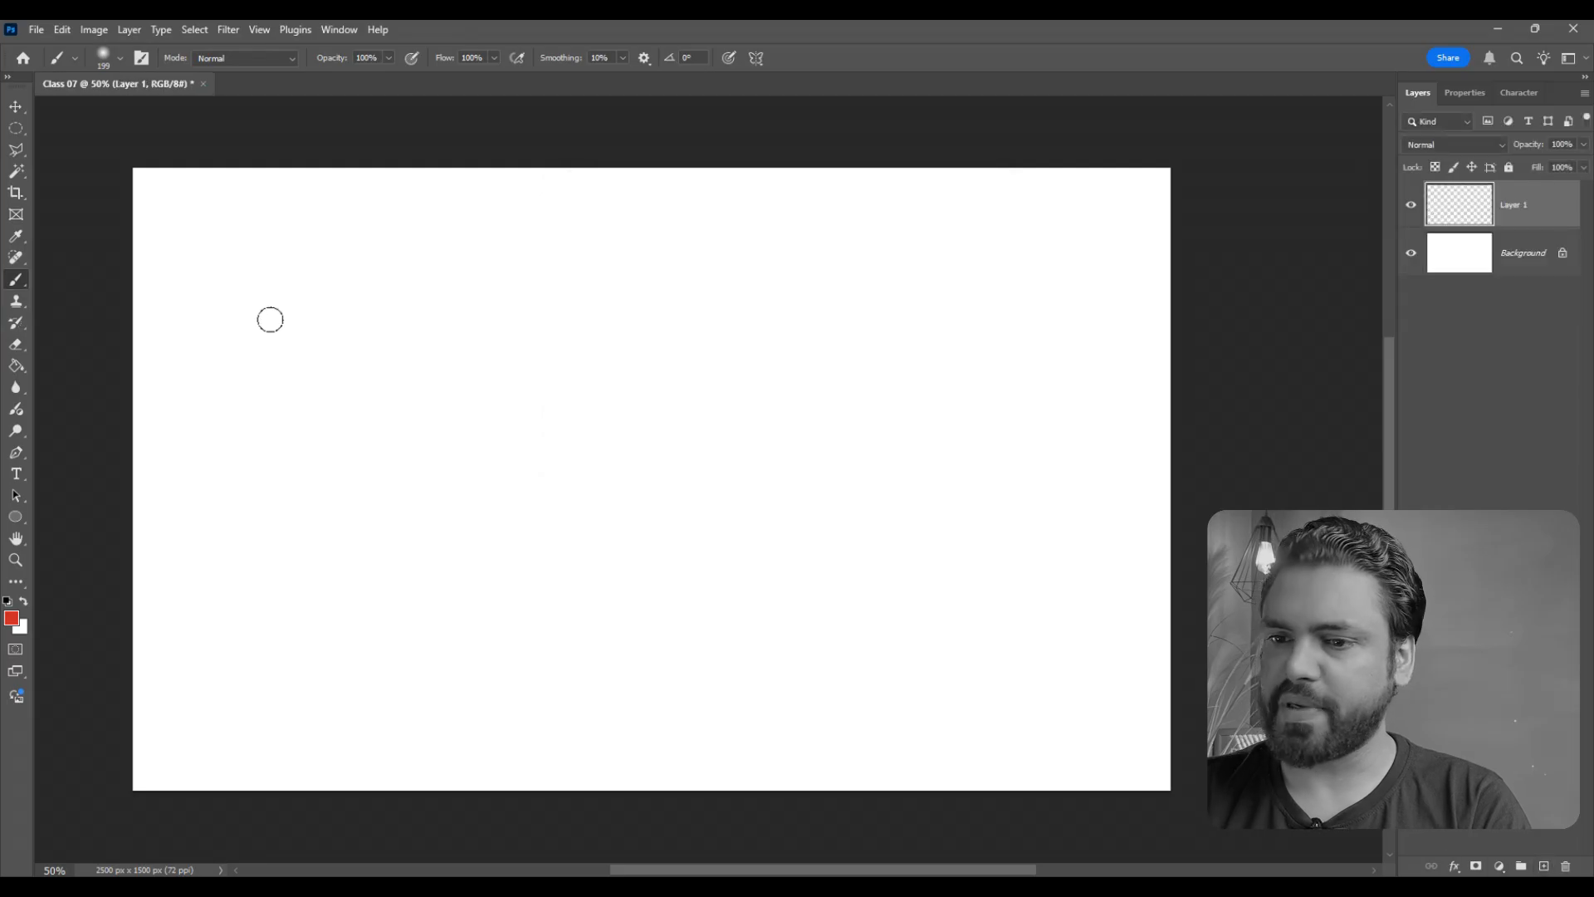
pyautogui.moveTo(245, 282); pyautogui.dragTo(435, 557)
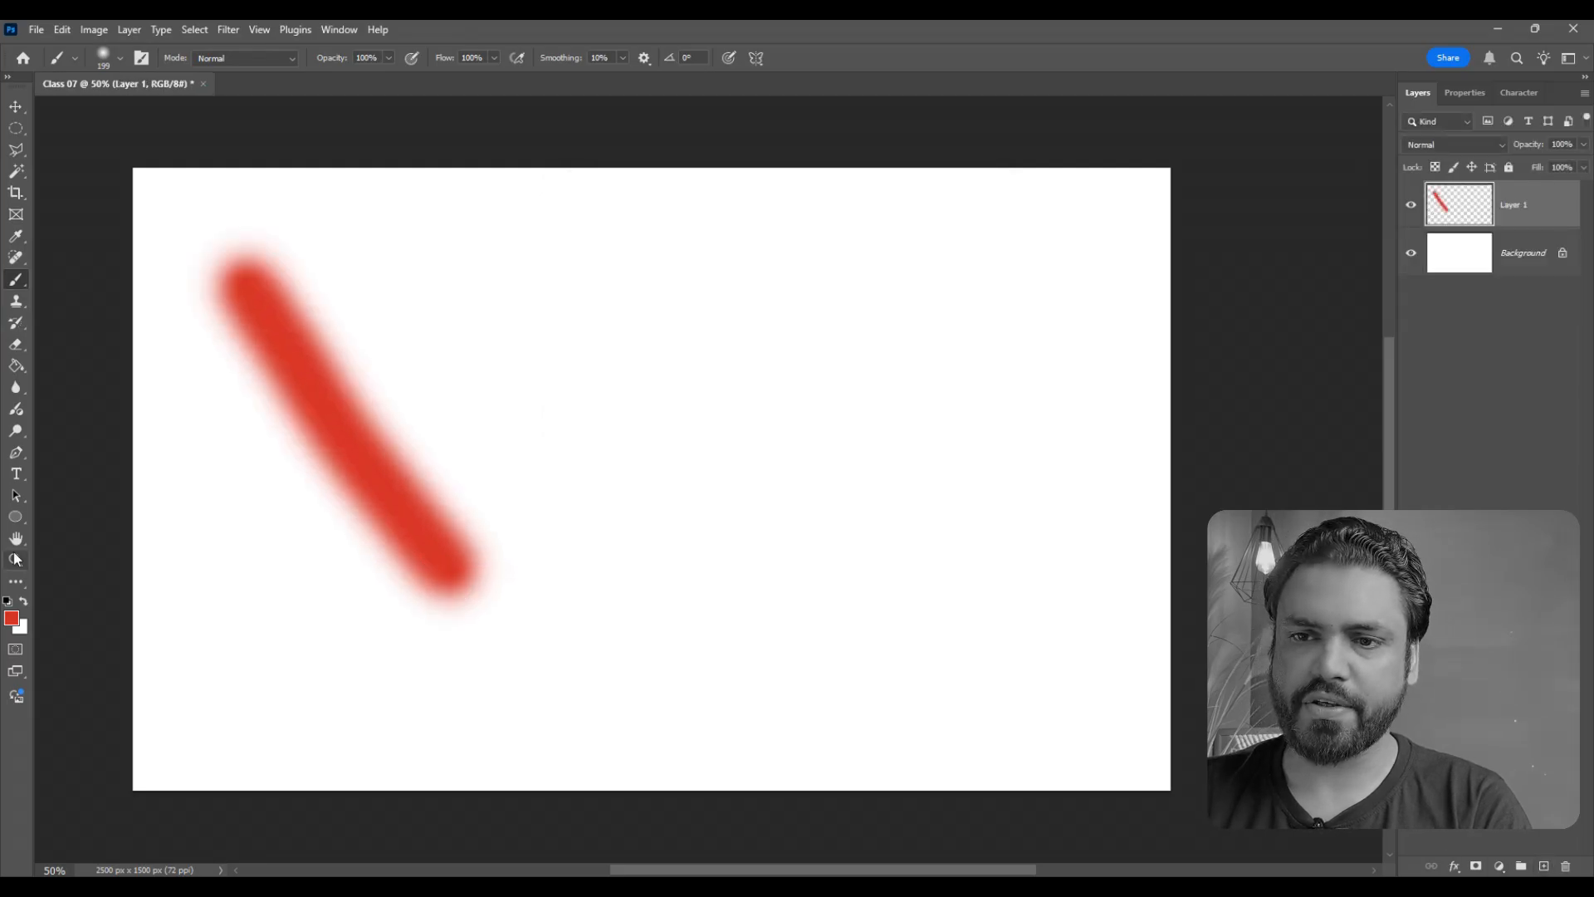
pyautogui.scroll(1, 248, 458)
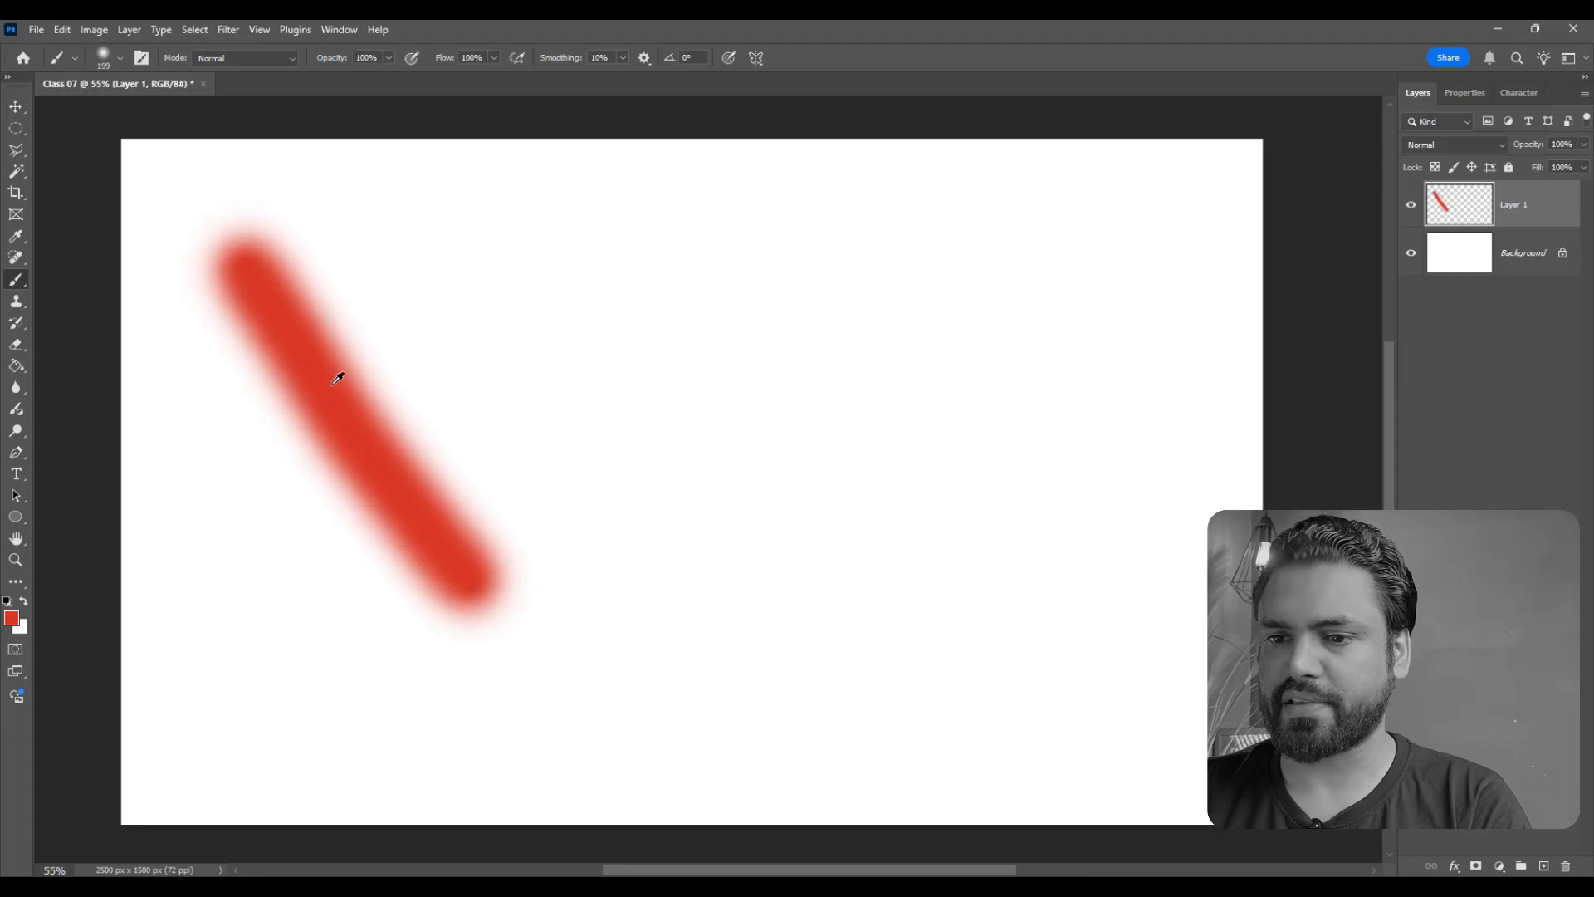
pyautogui.scroll(-1, 331, 385)
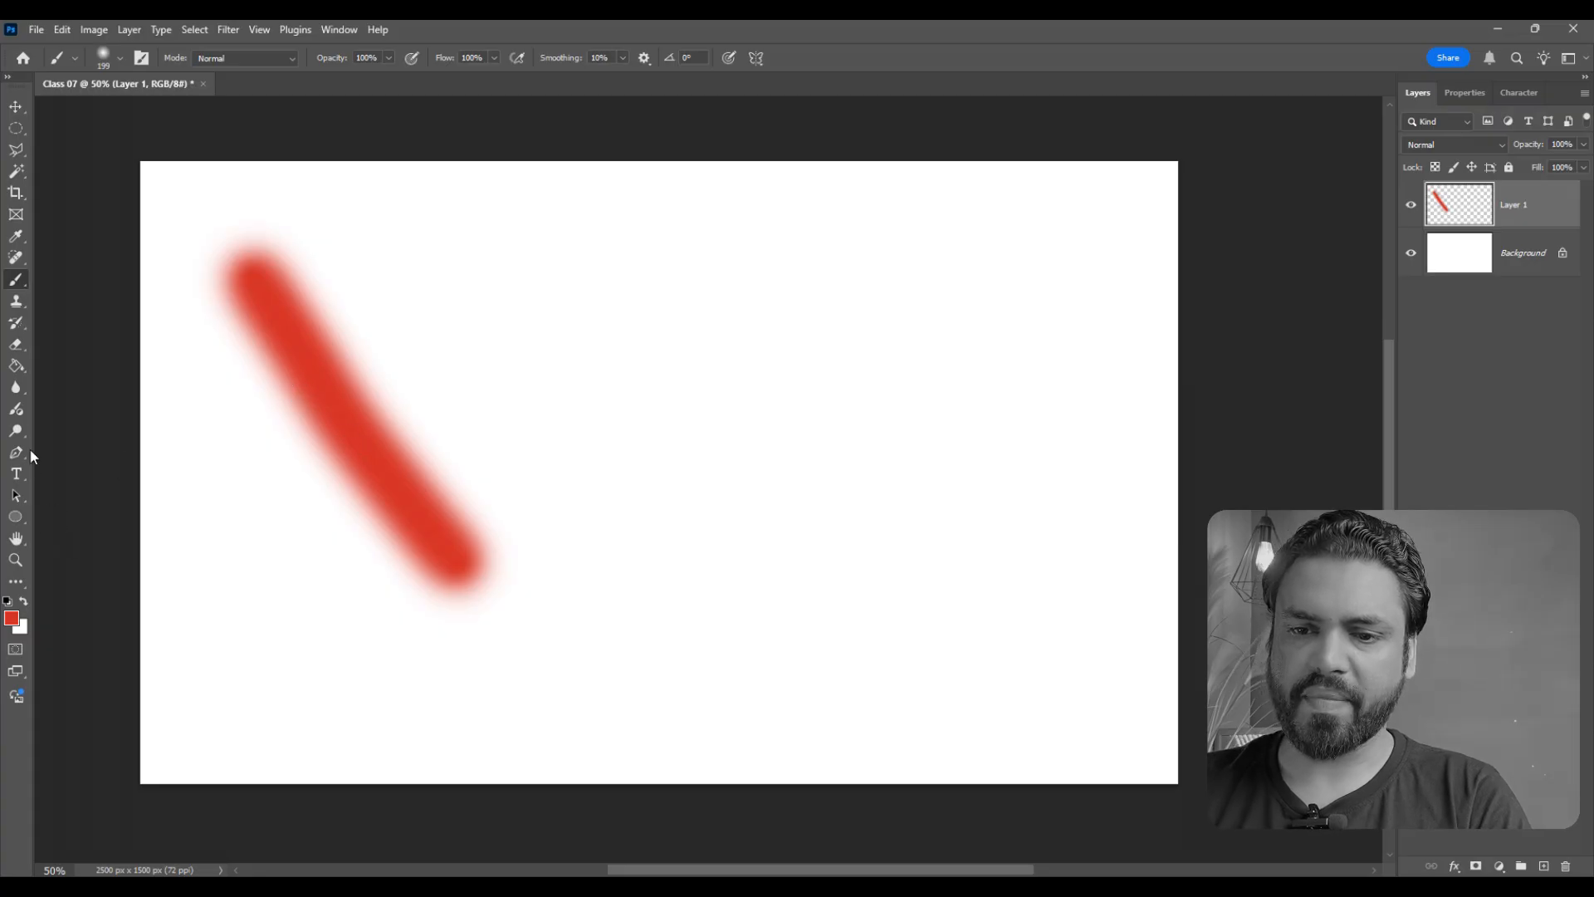
# - Set the brush hardness to 100%
pyautogui.click(120, 58)
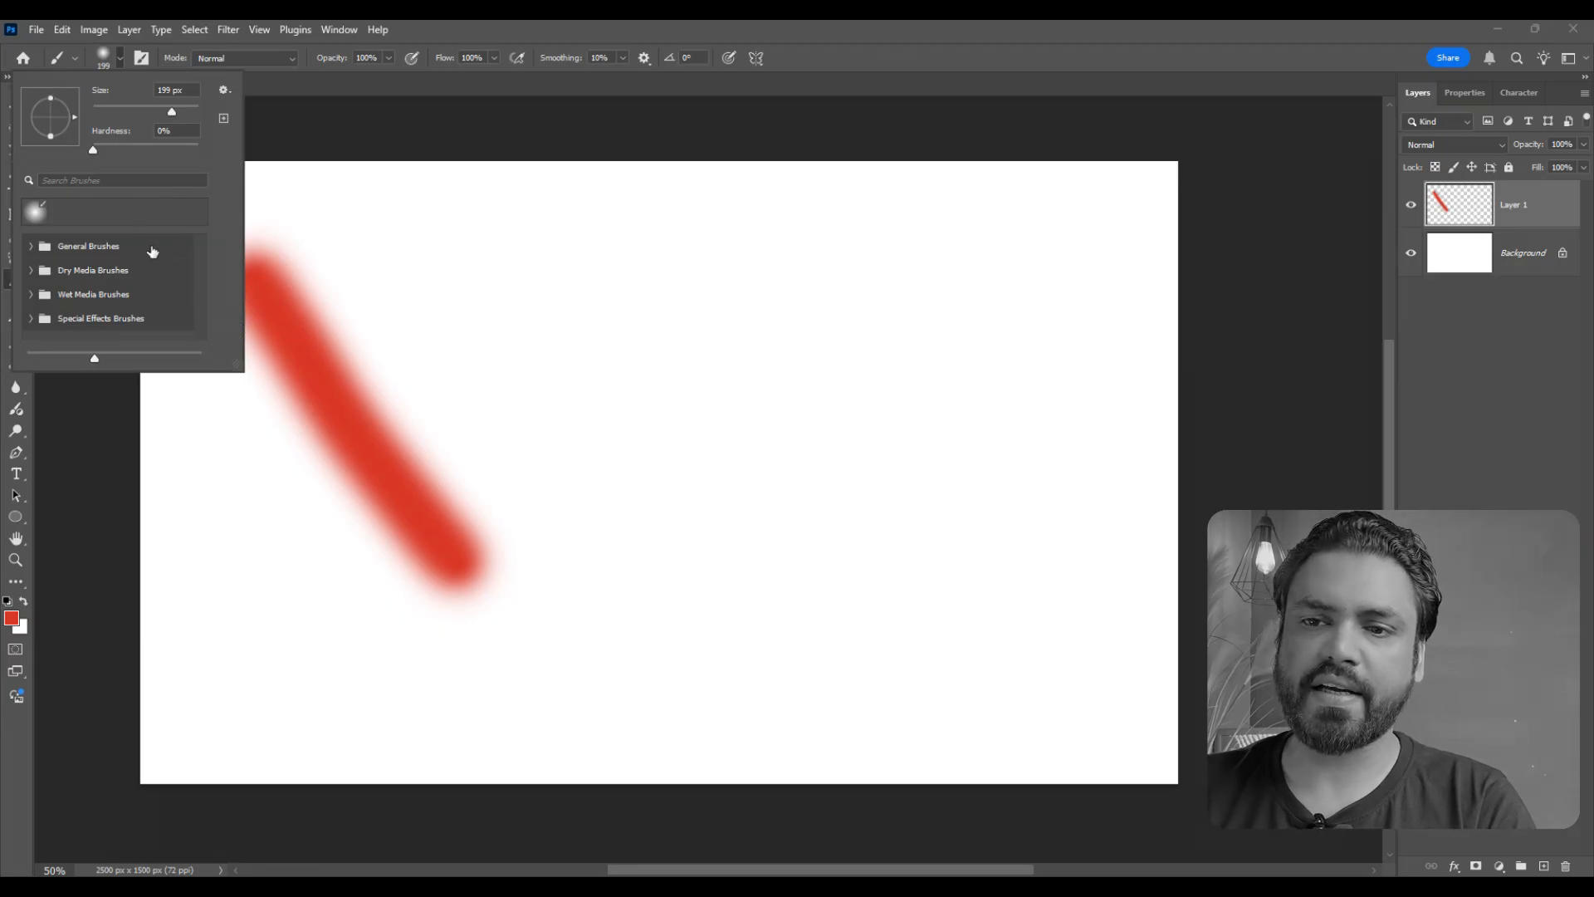
pyautogui.click(166, 130)
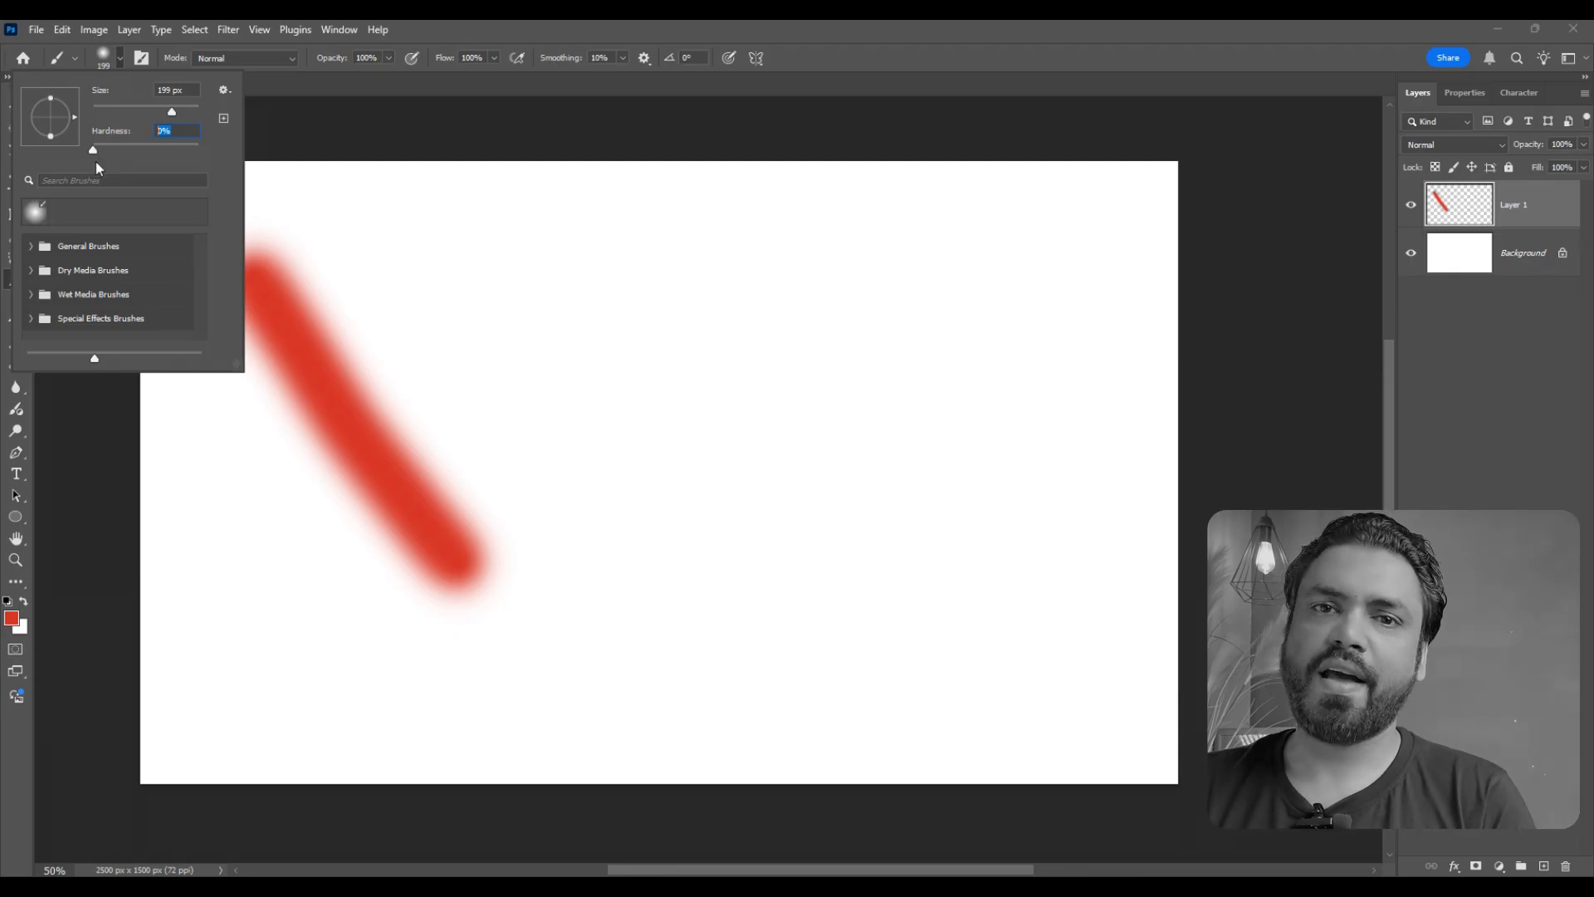
pyautogui.moveTo(92, 150); pyautogui.dragTo(226, 158)
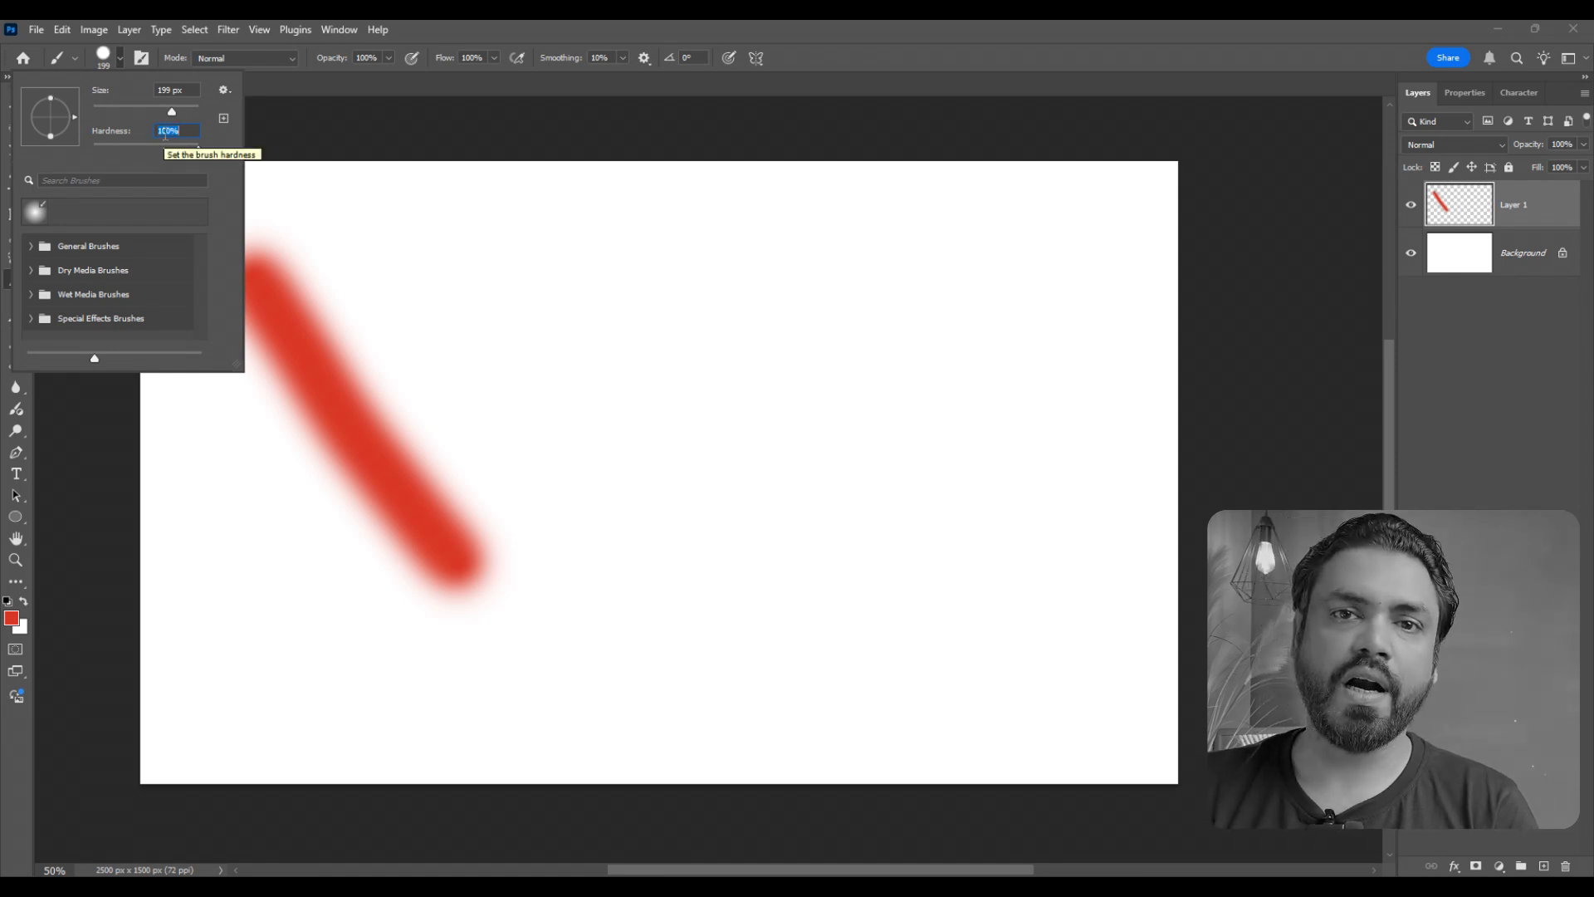
# - Paint two hard-edged diagonal red test strokes beside the soft one, and undo both strokes
pyautogui.moveTo(491, 283); pyautogui.dragTo(777, 636)
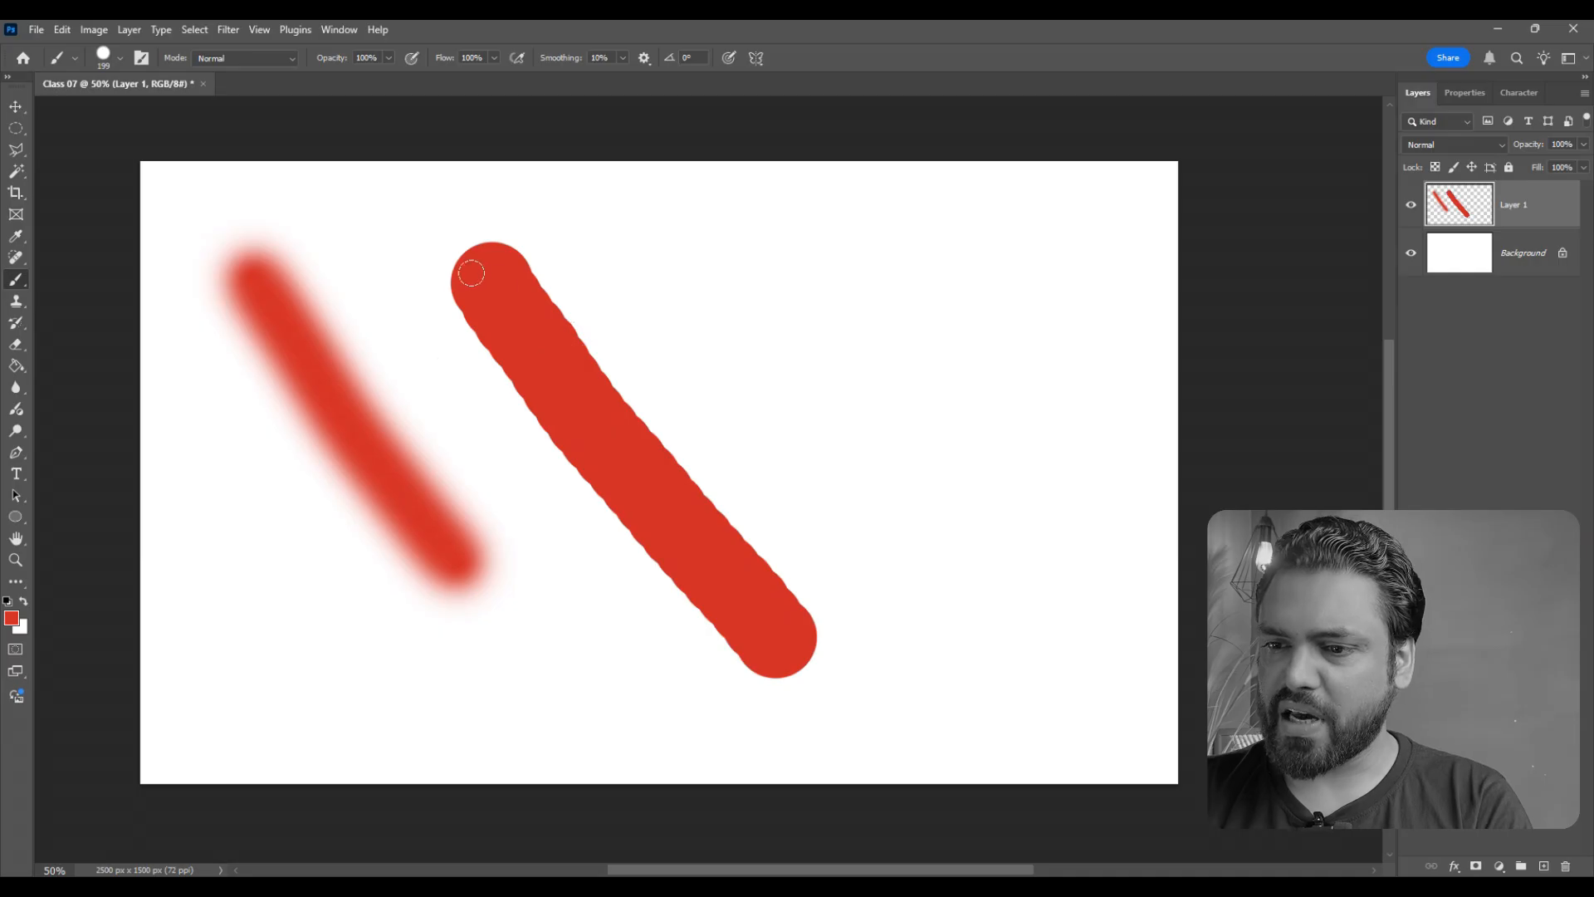
pyautogui.moveTo(760, 282); pyautogui.dragTo(893, 449)
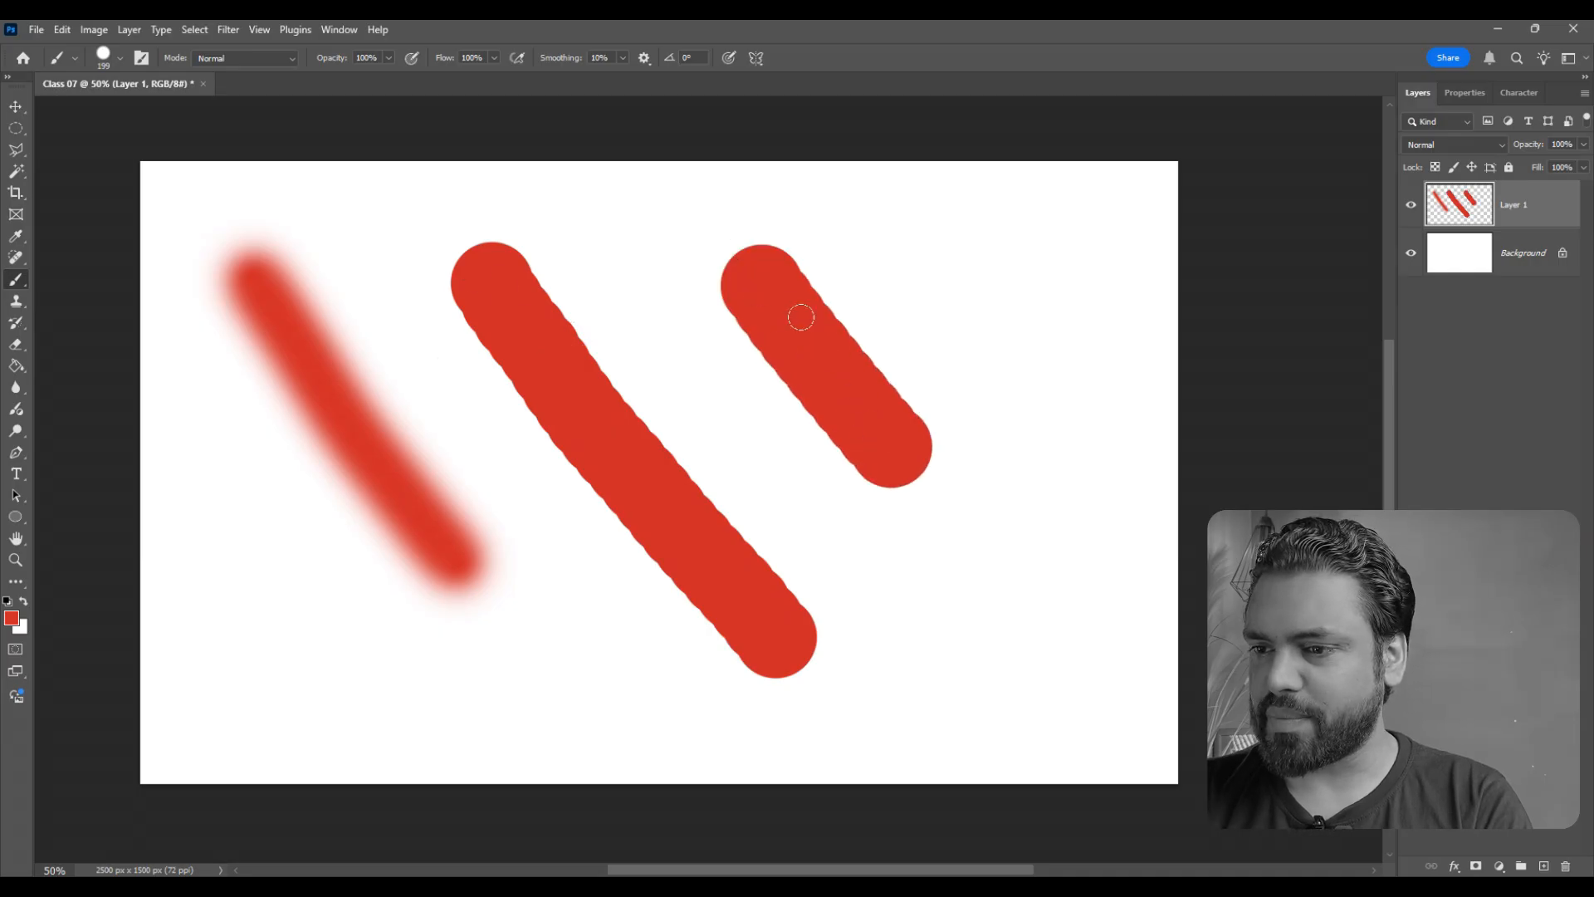
pyautogui.hotkey('ctrl', 'z')
pyautogui.hotkey('ctrl', 'z')
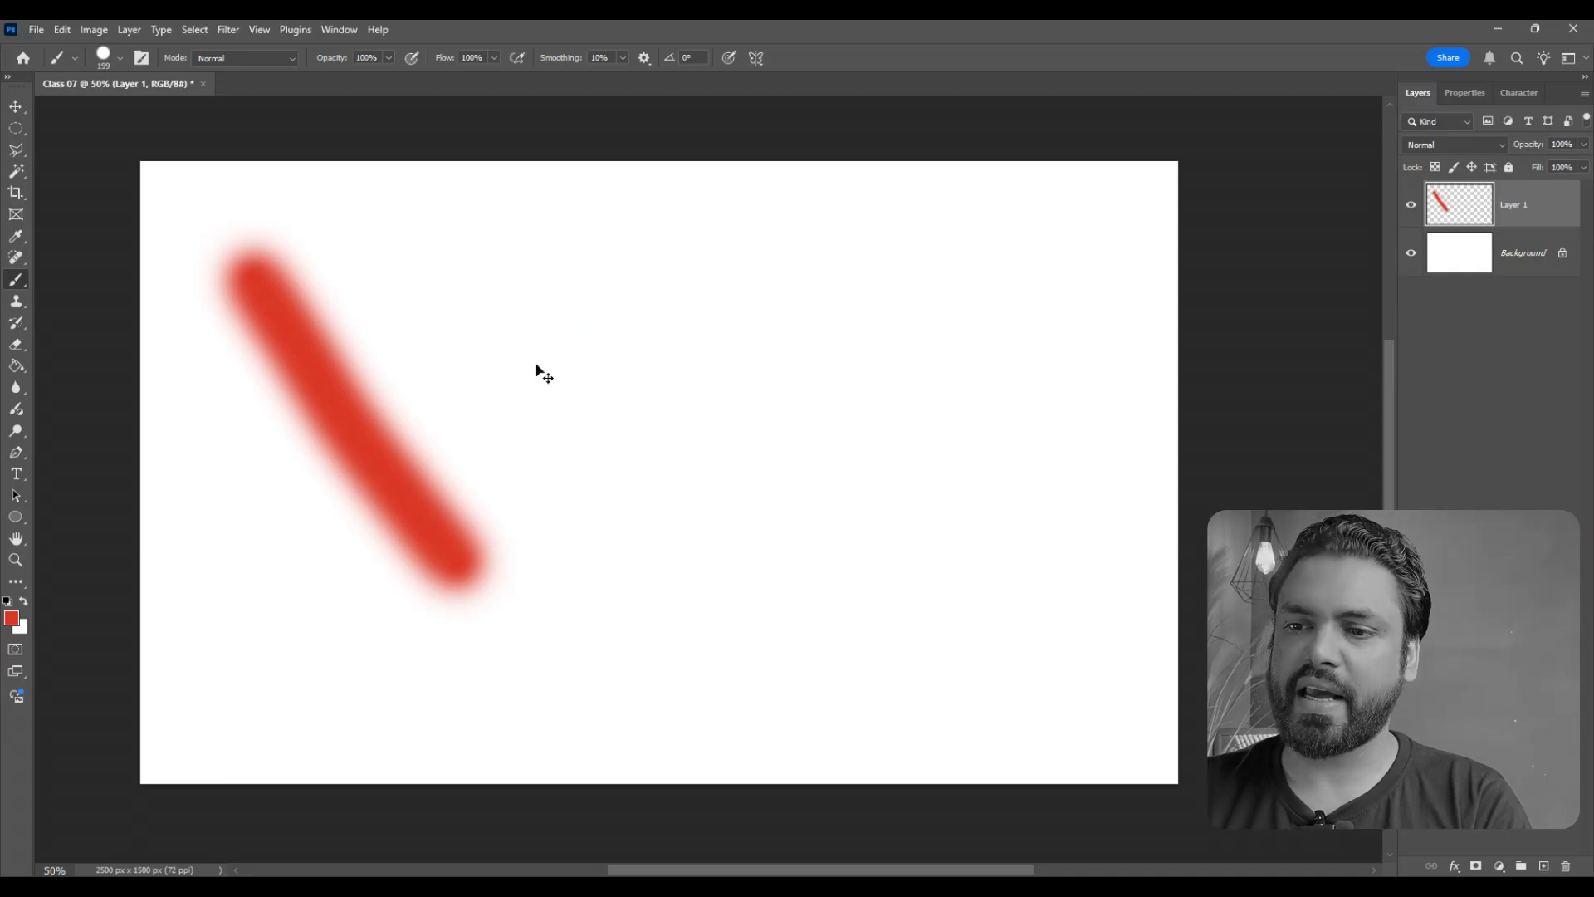
# - Reduce the brush tip spacing to 1% in the Brush Settings and close the floating panels
pyautogui.click(339, 30)
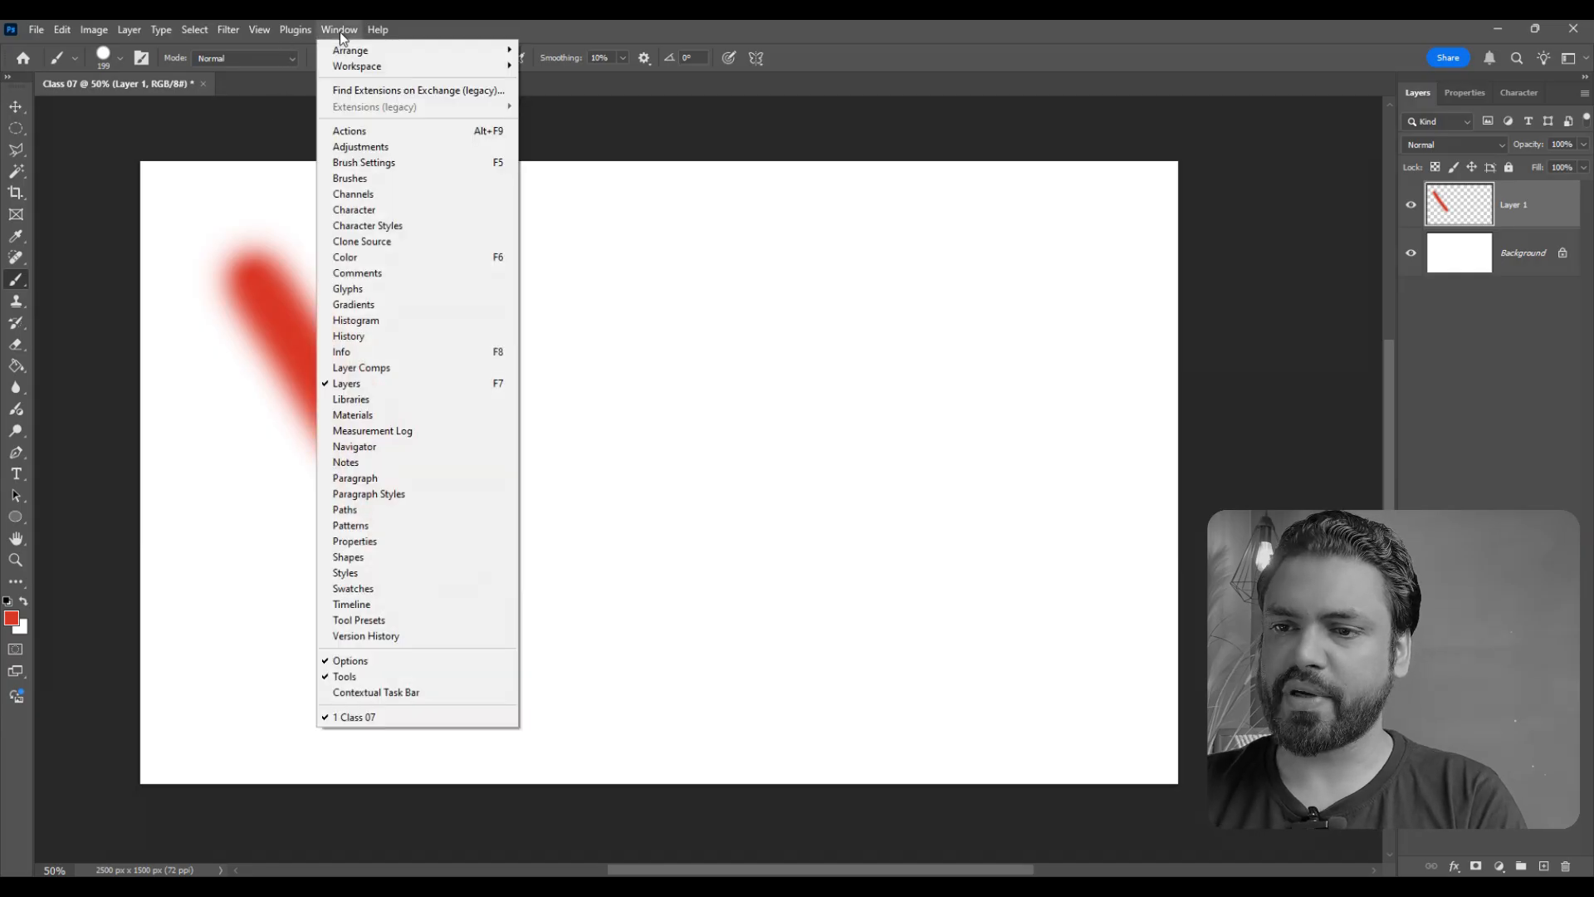
pyautogui.click(362, 165)
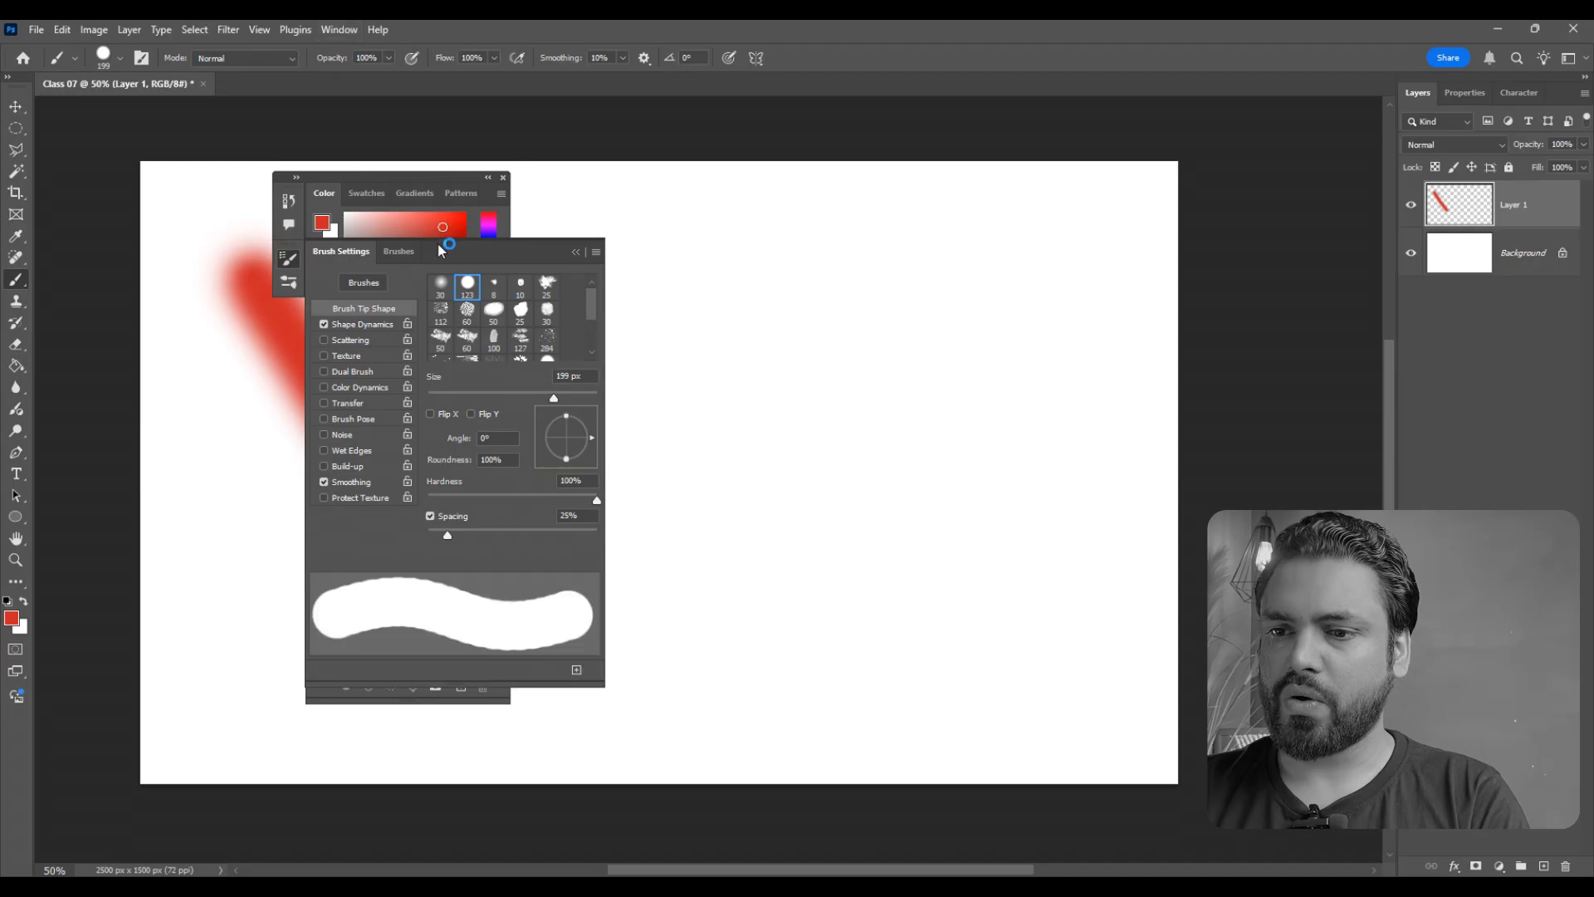
pyautogui.moveTo(465, 246)
pyautogui.mouseDown()
pyautogui.moveTo(684, 226)
pyautogui.moveTo(738, 204)
pyautogui.mouseUp()
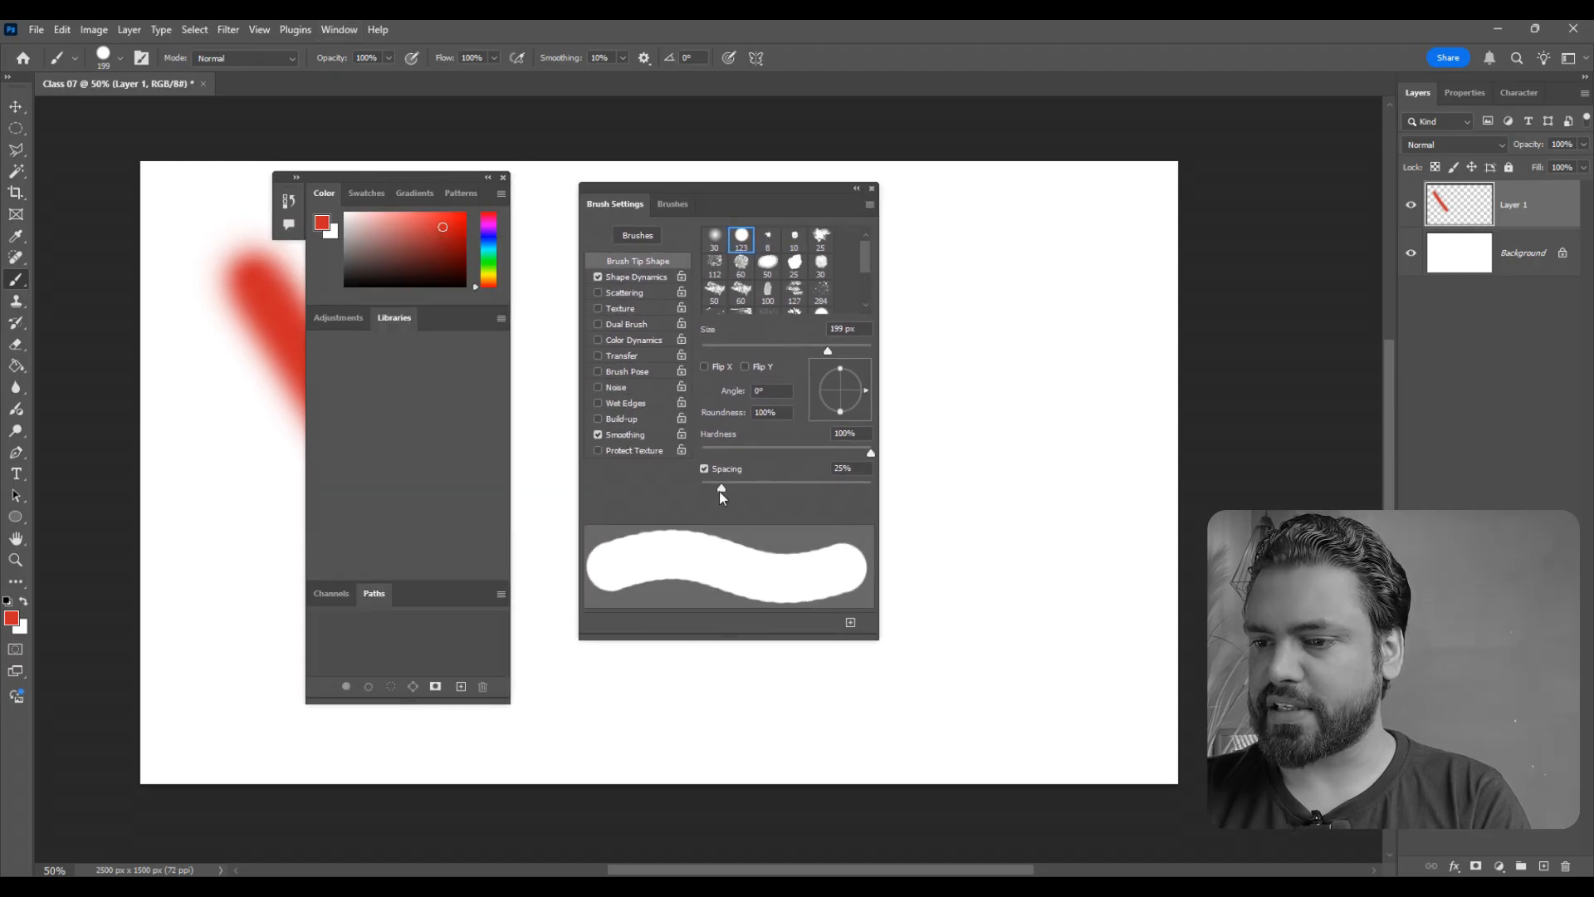
pyautogui.moveTo(720, 490); pyautogui.dragTo(695, 489)
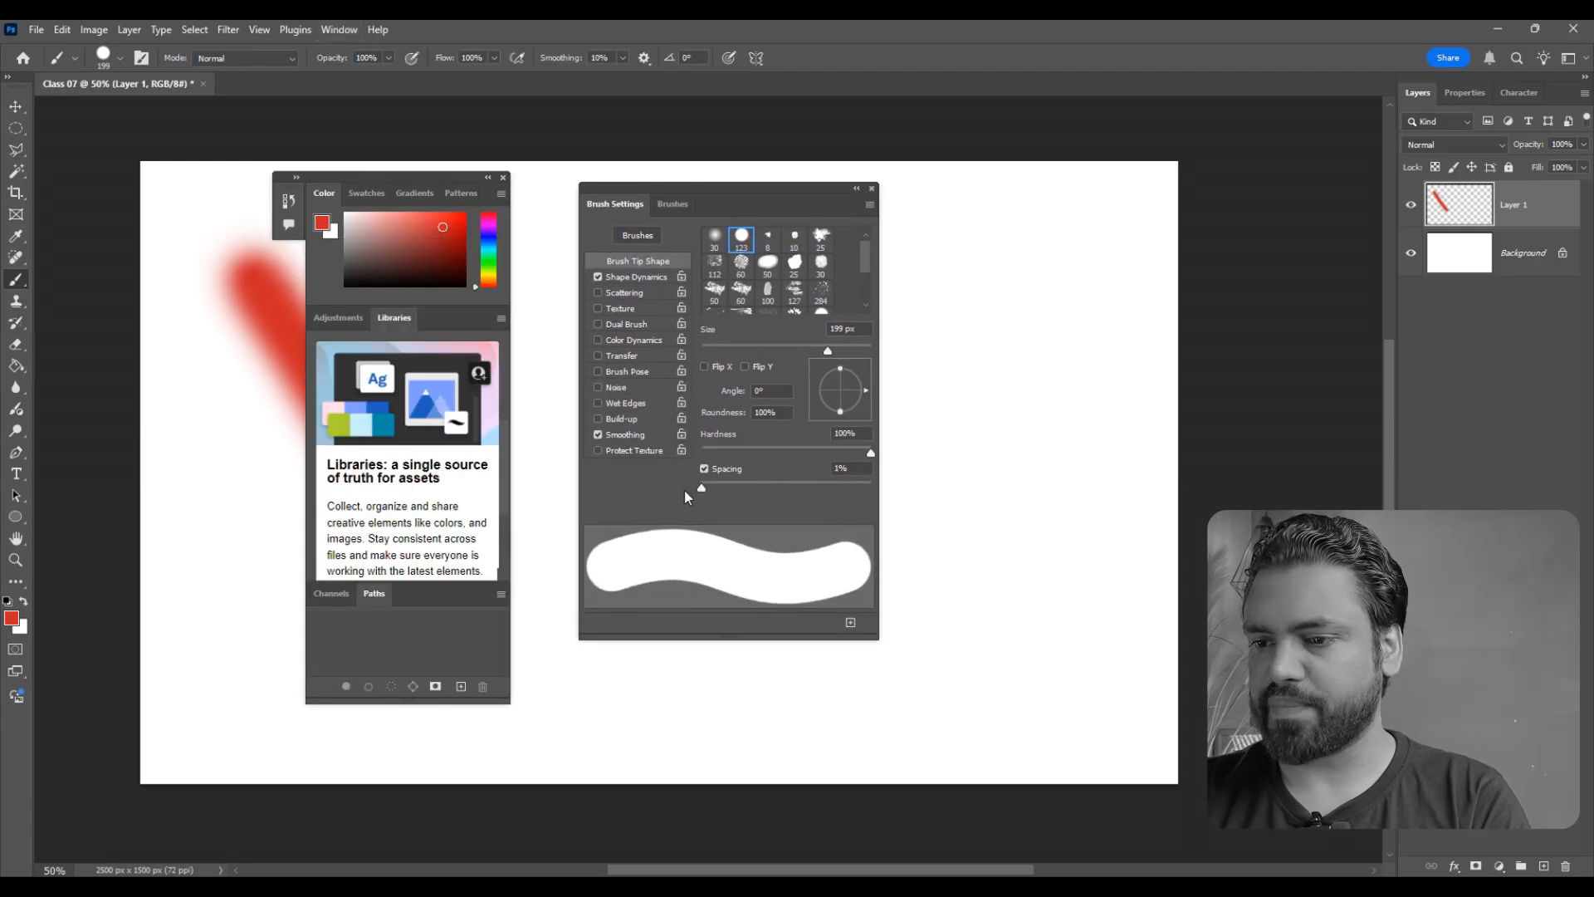
pyautogui.click(872, 189)
pyautogui.click(504, 178)
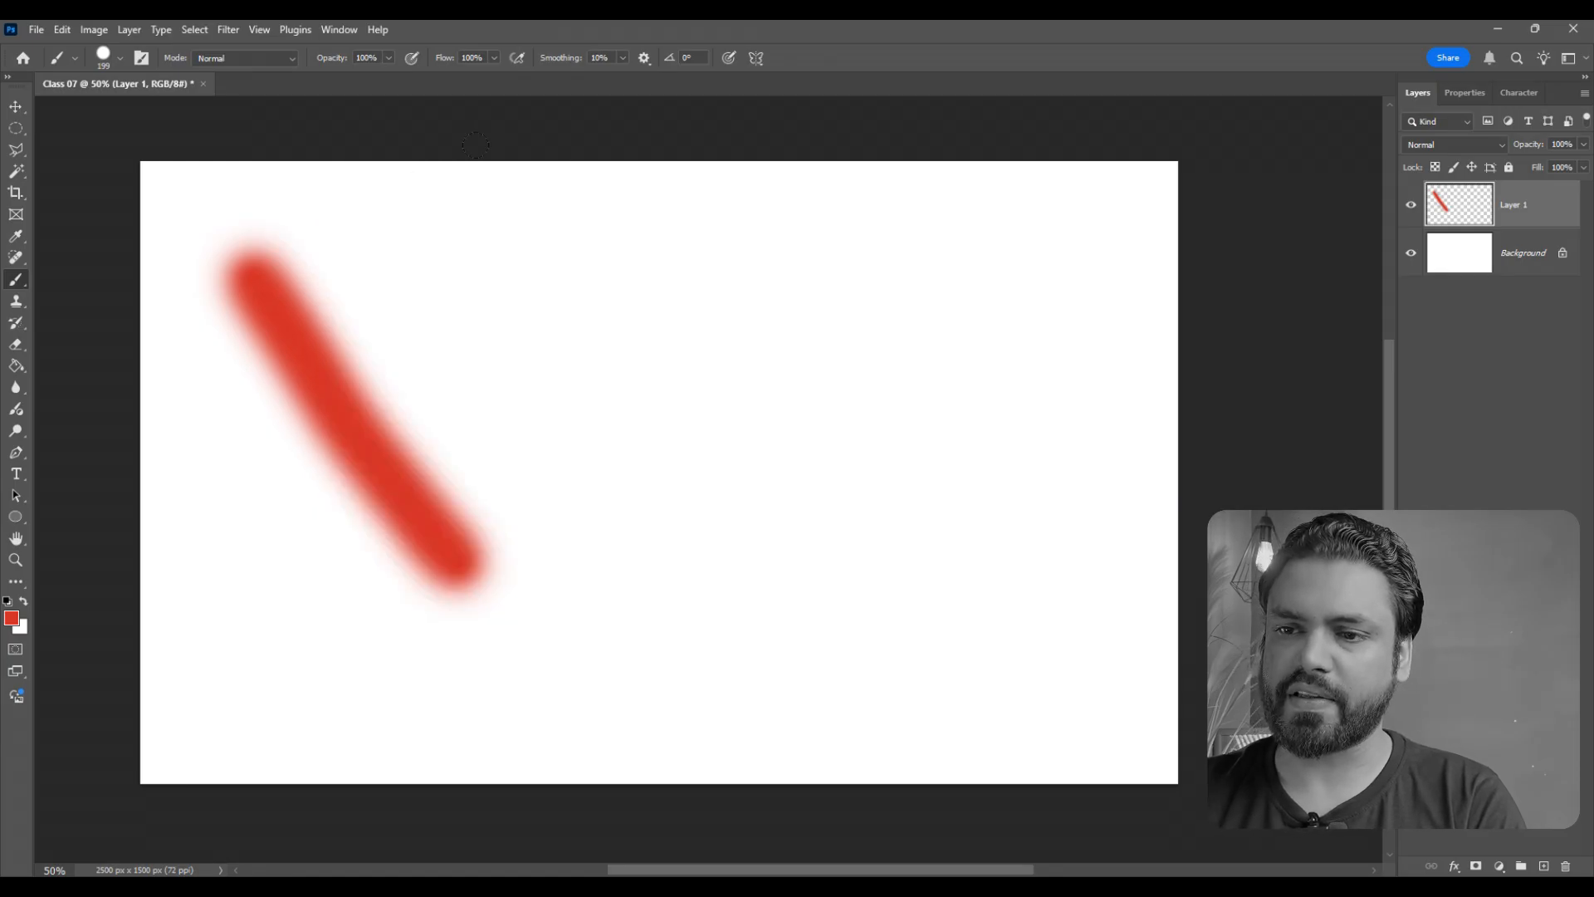
# - Paint three diagonal red strokes across the middle of the canvas with the tighter brush spacing
pyautogui.moveTo(498, 251); pyautogui.dragTo(679, 616)
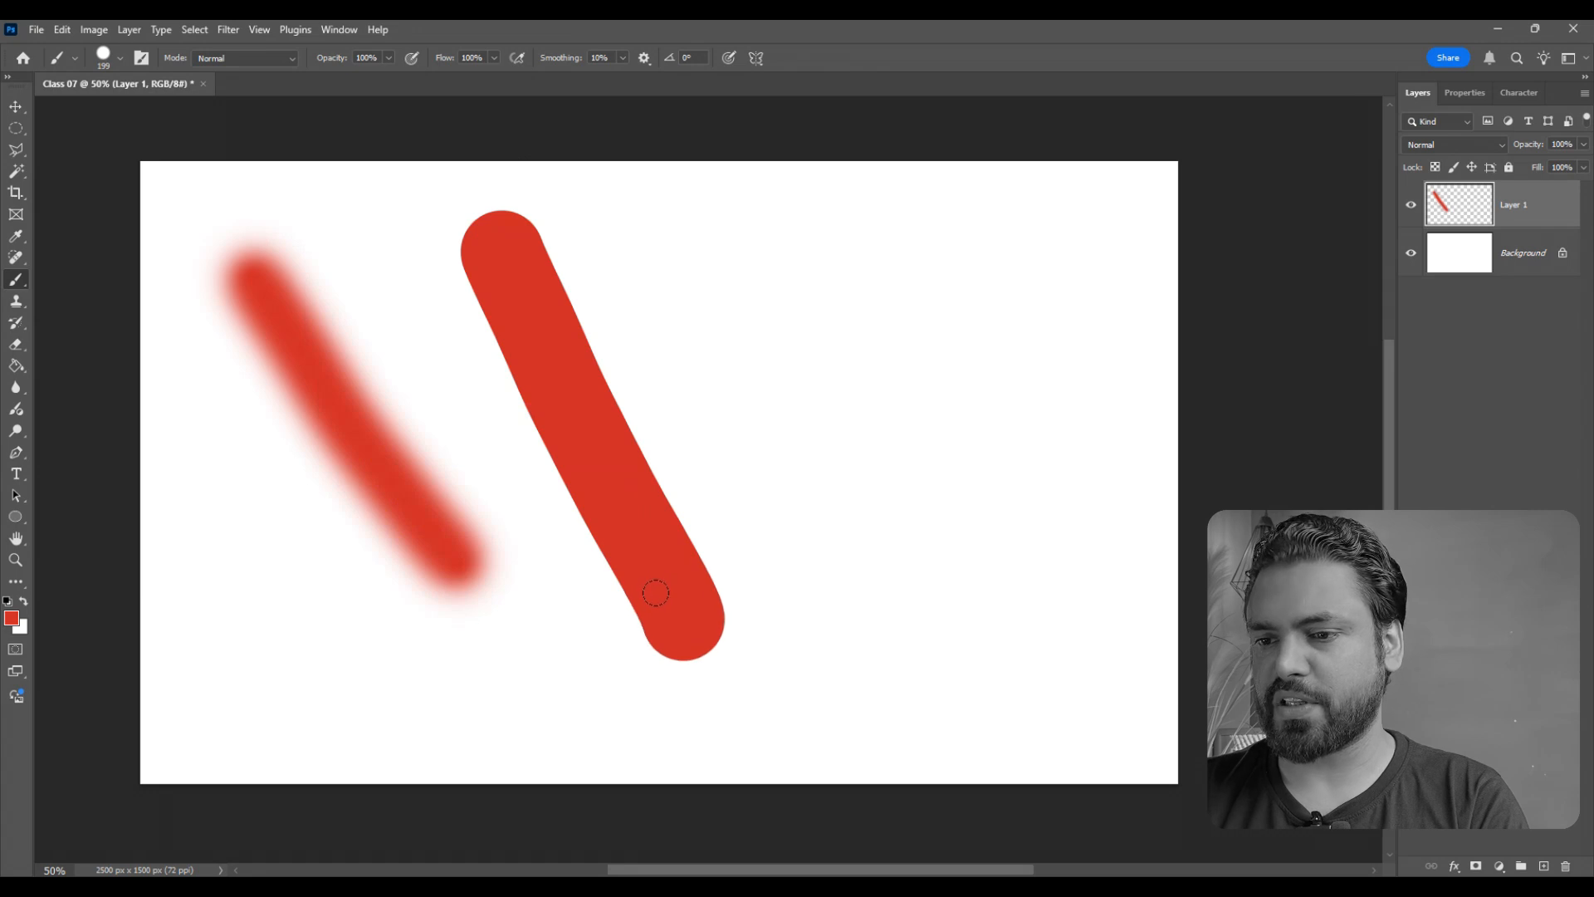
pyautogui.moveTo(741, 352); pyautogui.dragTo(859, 668)
pyautogui.moveTo(851, 249)
pyautogui.mouseDown()
pyautogui.moveTo(925, 515)
pyautogui.moveTo(963, 575)
pyautogui.mouseUp()
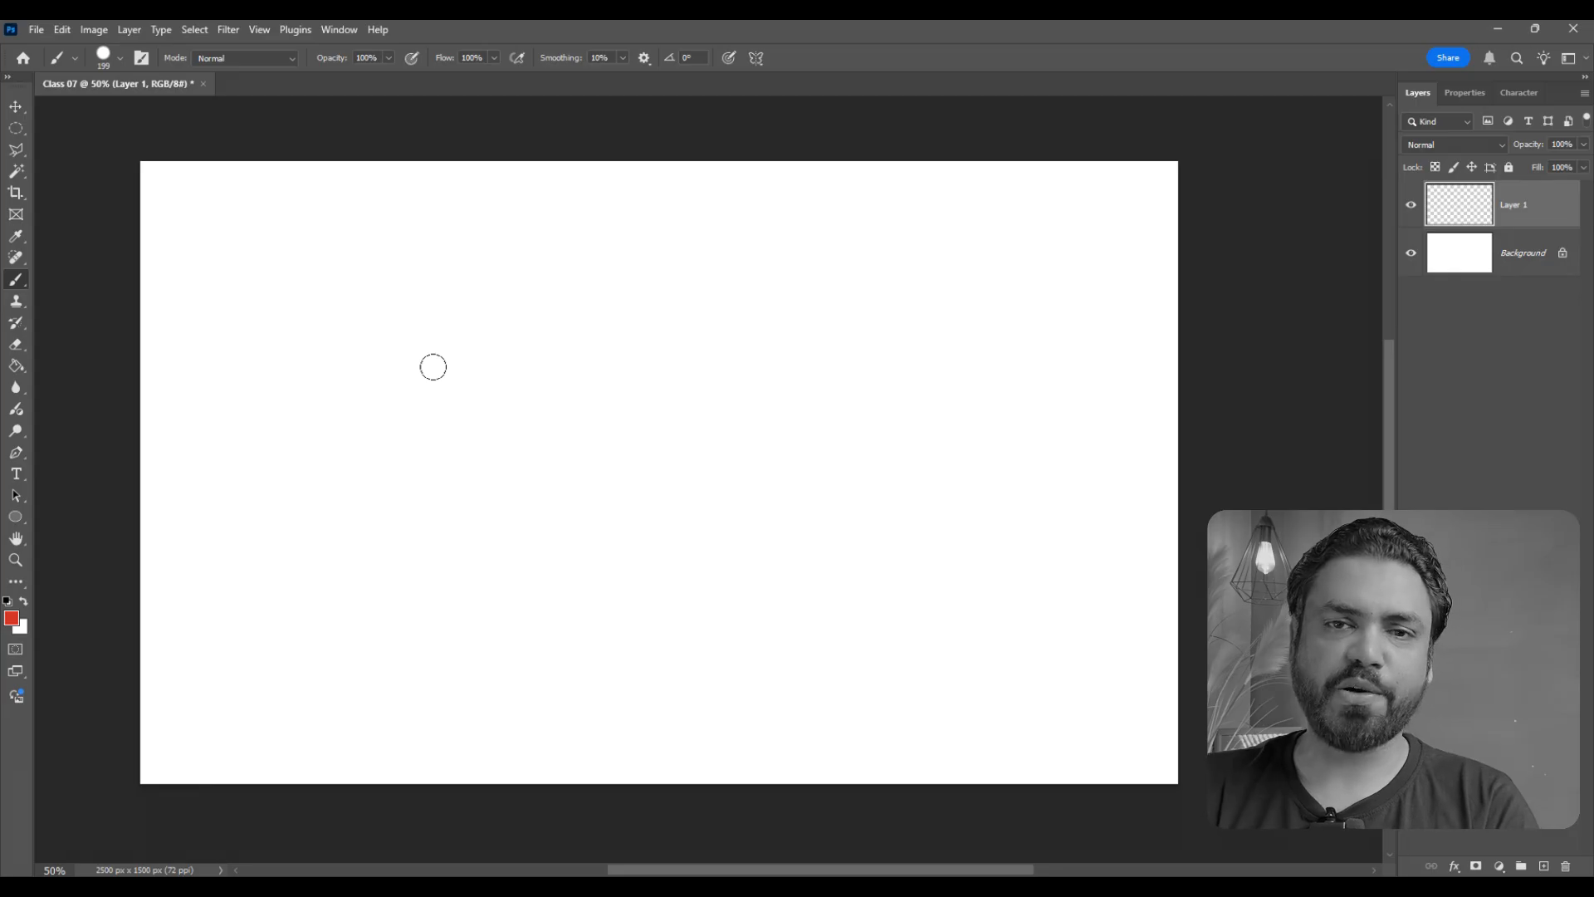
# - Resize the brush interactively on the canvas to 132 px, keeping its hardness at 100%
pyautogui.keyDown('alt'); pyautogui.rightClick(578, 430); pyautogui.keyUp('alt')
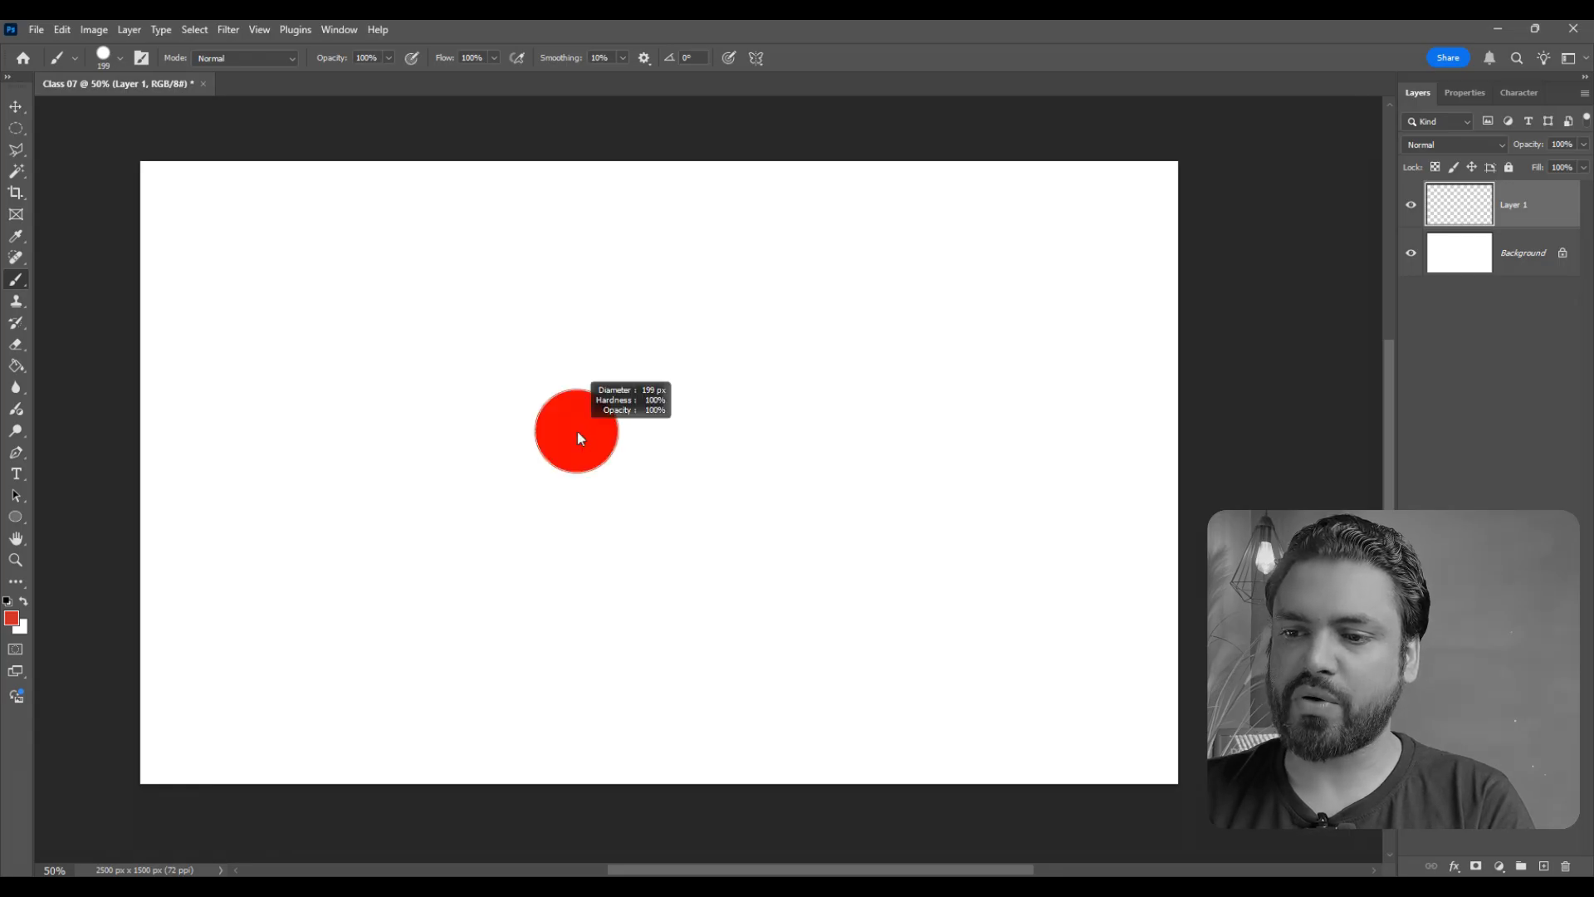
pyautogui.moveTo(576, 430)
pyautogui.mouseDown()
pyautogui.moveTo(580, 127)
pyautogui.moveTo(579, 444)
pyautogui.mouseUp()
pyautogui.moveTo(584, 555)
pyautogui.mouseDown()
pyautogui.moveTo(597, 573)
pyautogui.moveTo(778, 571)
pyautogui.moveTo(547, 555)
pyautogui.moveTo(571, 546)
pyautogui.mouseUp()
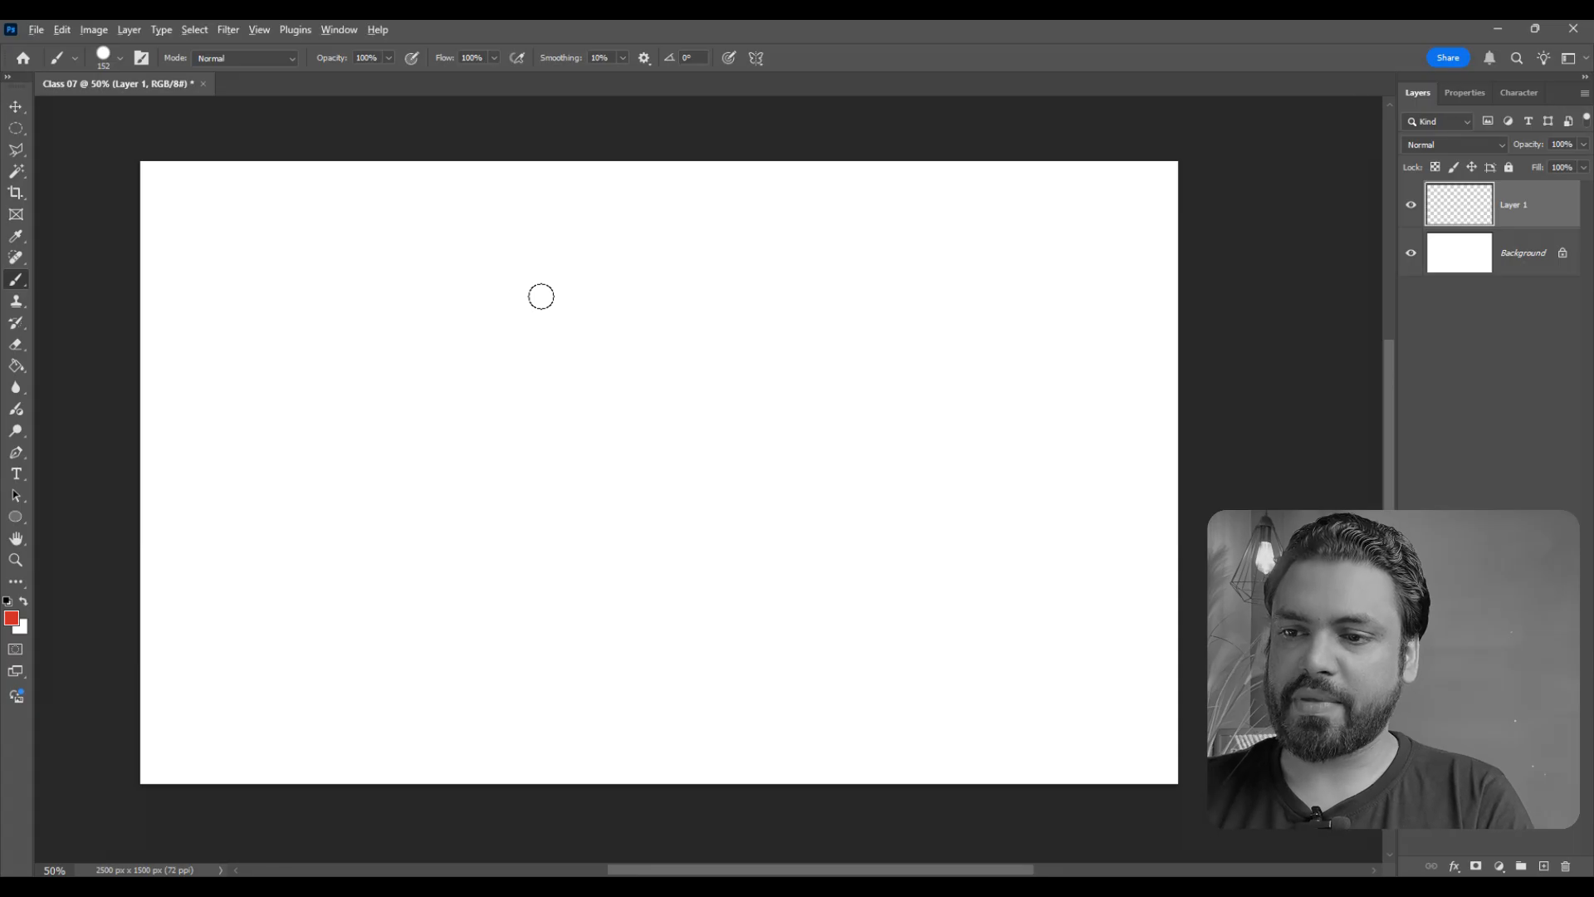
pyautogui.moveTo(559, 315)
pyautogui.mouseDown()
pyautogui.moveTo(566, 101)
pyautogui.moveTo(566, 309)
pyautogui.mouseUp()
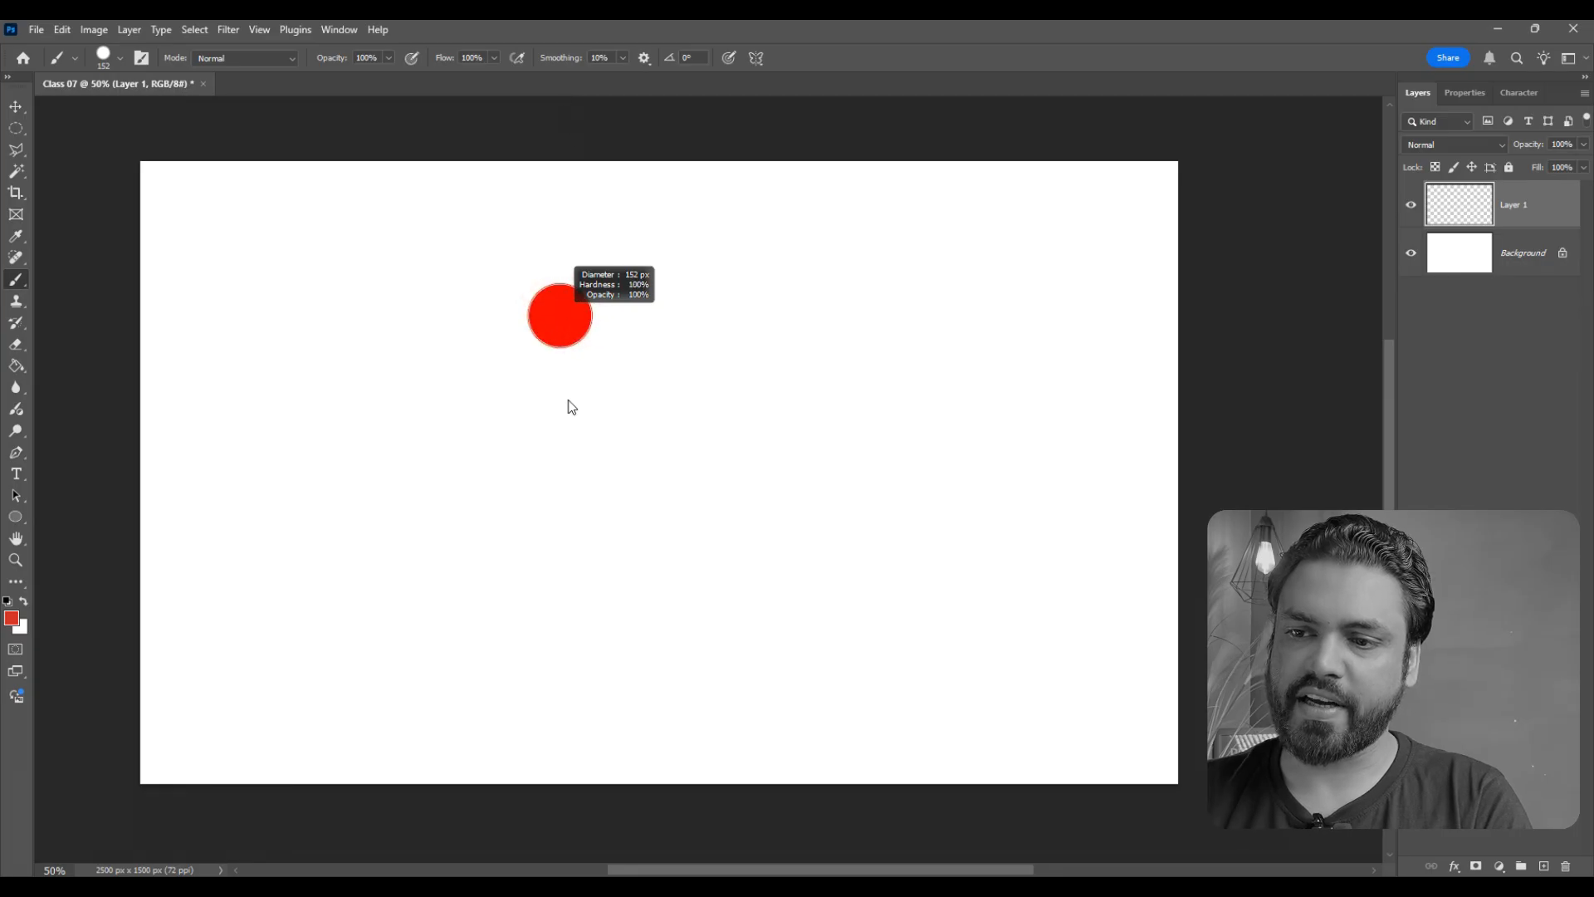
pyautogui.moveTo(571, 406)
pyautogui.mouseDown()
pyautogui.moveTo(705, 370)
pyautogui.moveTo(541, 355)
pyautogui.moveTo(586, 345)
pyautogui.moveTo(571, 347)
pyautogui.mouseUp()
# - Change the foreground color's hue from red to teal
pyautogui.click(11, 617)
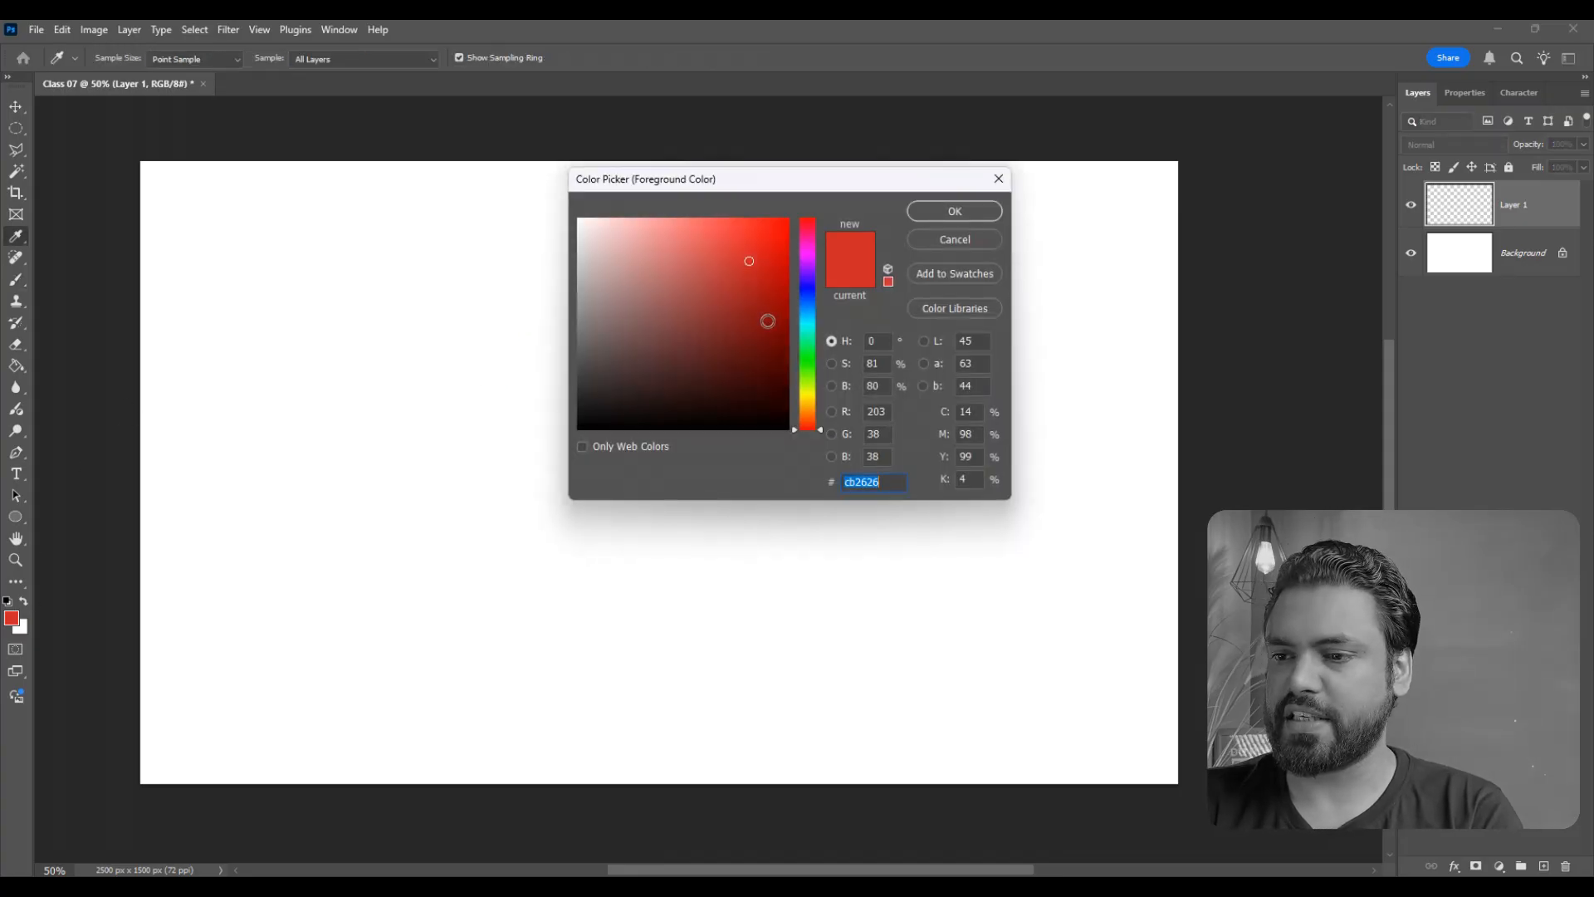
pyautogui.click(807, 327)
pyautogui.click(934, 217)
# - Paint several freehand teal test strokes across the canvas and undo them all
pyautogui.moveTo(71, 310); pyautogui.dragTo(286, 581)
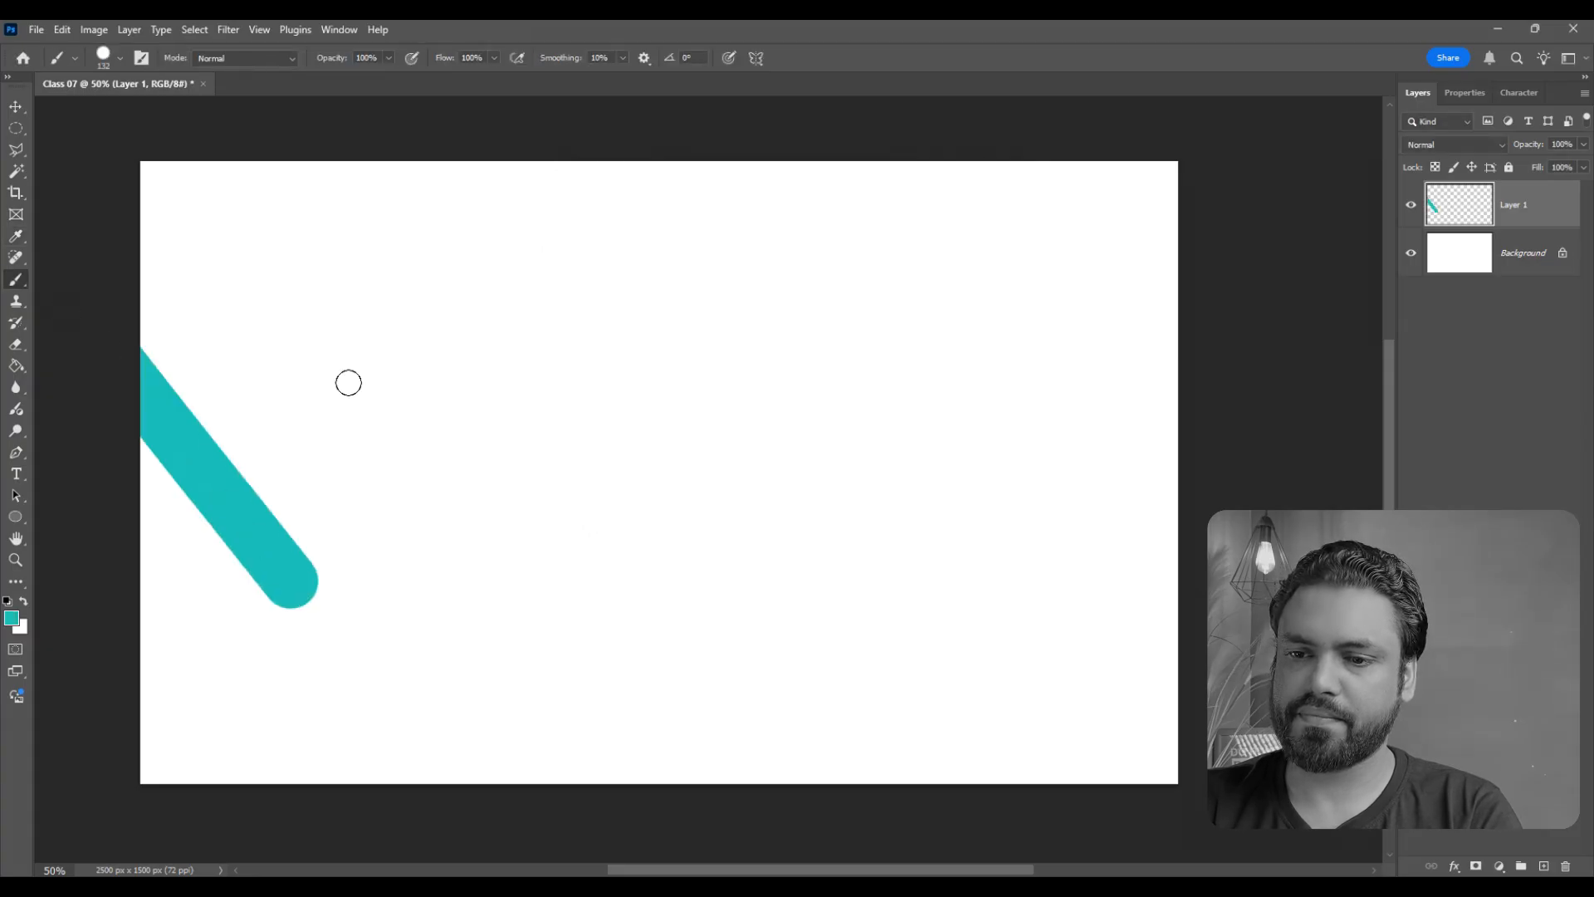
pyautogui.moveTo(365, 394); pyautogui.dragTo(480, 573)
pyautogui.moveTo(505, 366); pyautogui.dragTo(610, 548)
pyautogui.moveTo(676, 357); pyautogui.dragTo(699, 411)
pyautogui.moveTo(741, 514); pyautogui.dragTo(743, 515)
pyautogui.moveTo(829, 370); pyautogui.dragTo(855, 420)
pyautogui.hotkey('ctrl', 'z')
pyautogui.hotkey('ctrl', 'z')
pyautogui.hotkey('ctrl', 'z')
pyautogui.hotkey('ctrl', 'z')
pyautogui.hotkey('ctrl', 'z')
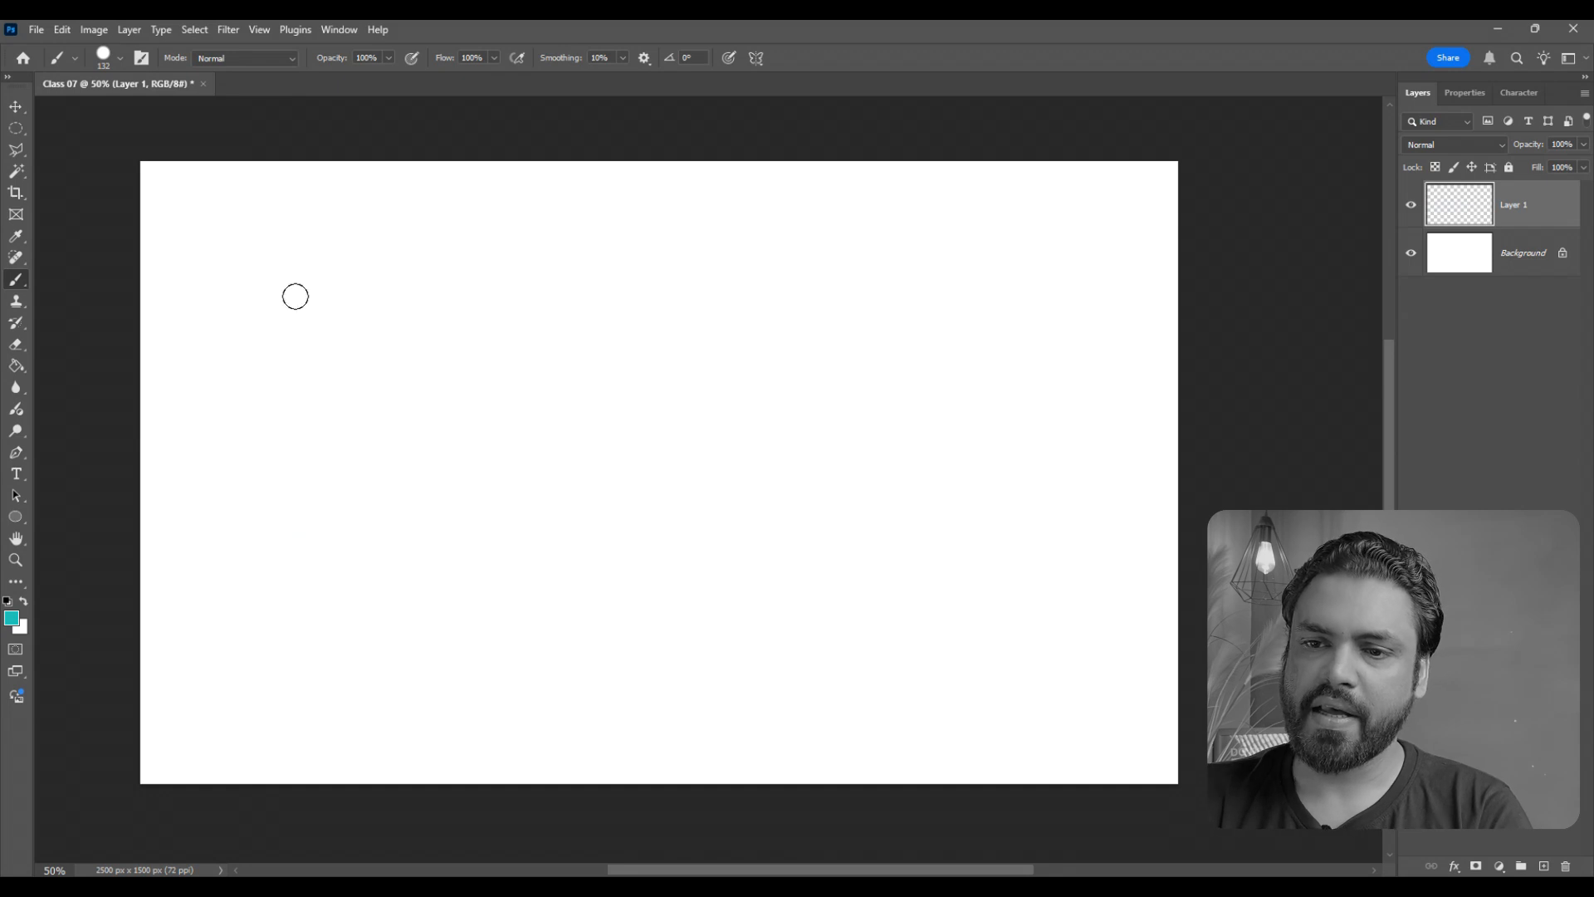
# - Paint three long, straight teal lines that cross near the canvas center, connecting a start and end point for each
pyautogui.click(225, 237)
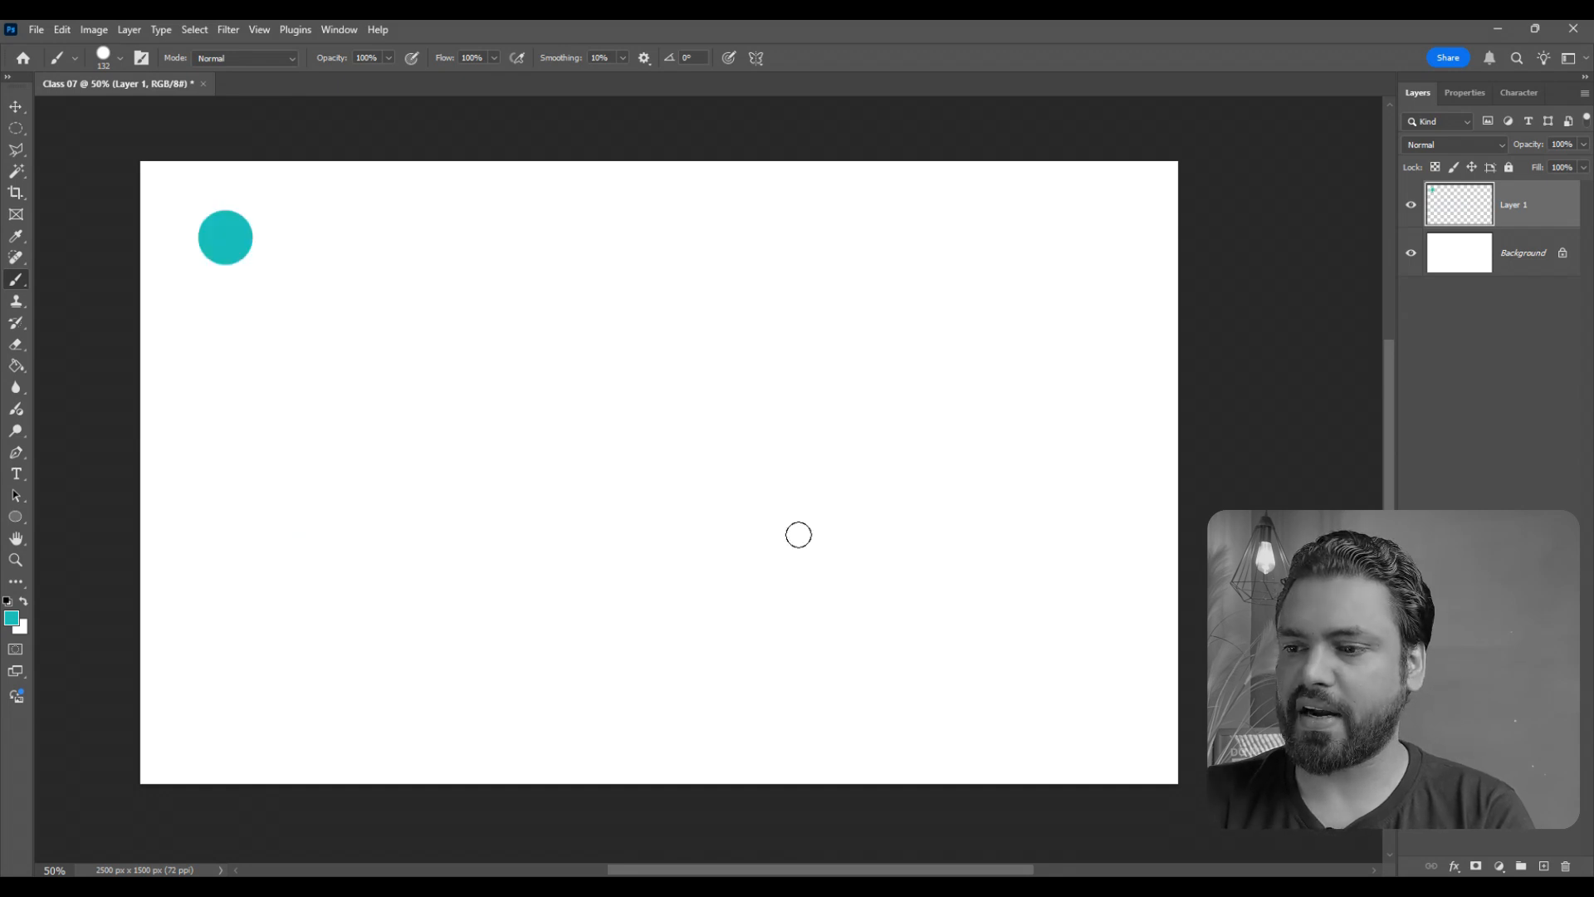
pyautogui.keyDown('shift'); pyautogui.click(999, 667); pyautogui.keyUp('shift')
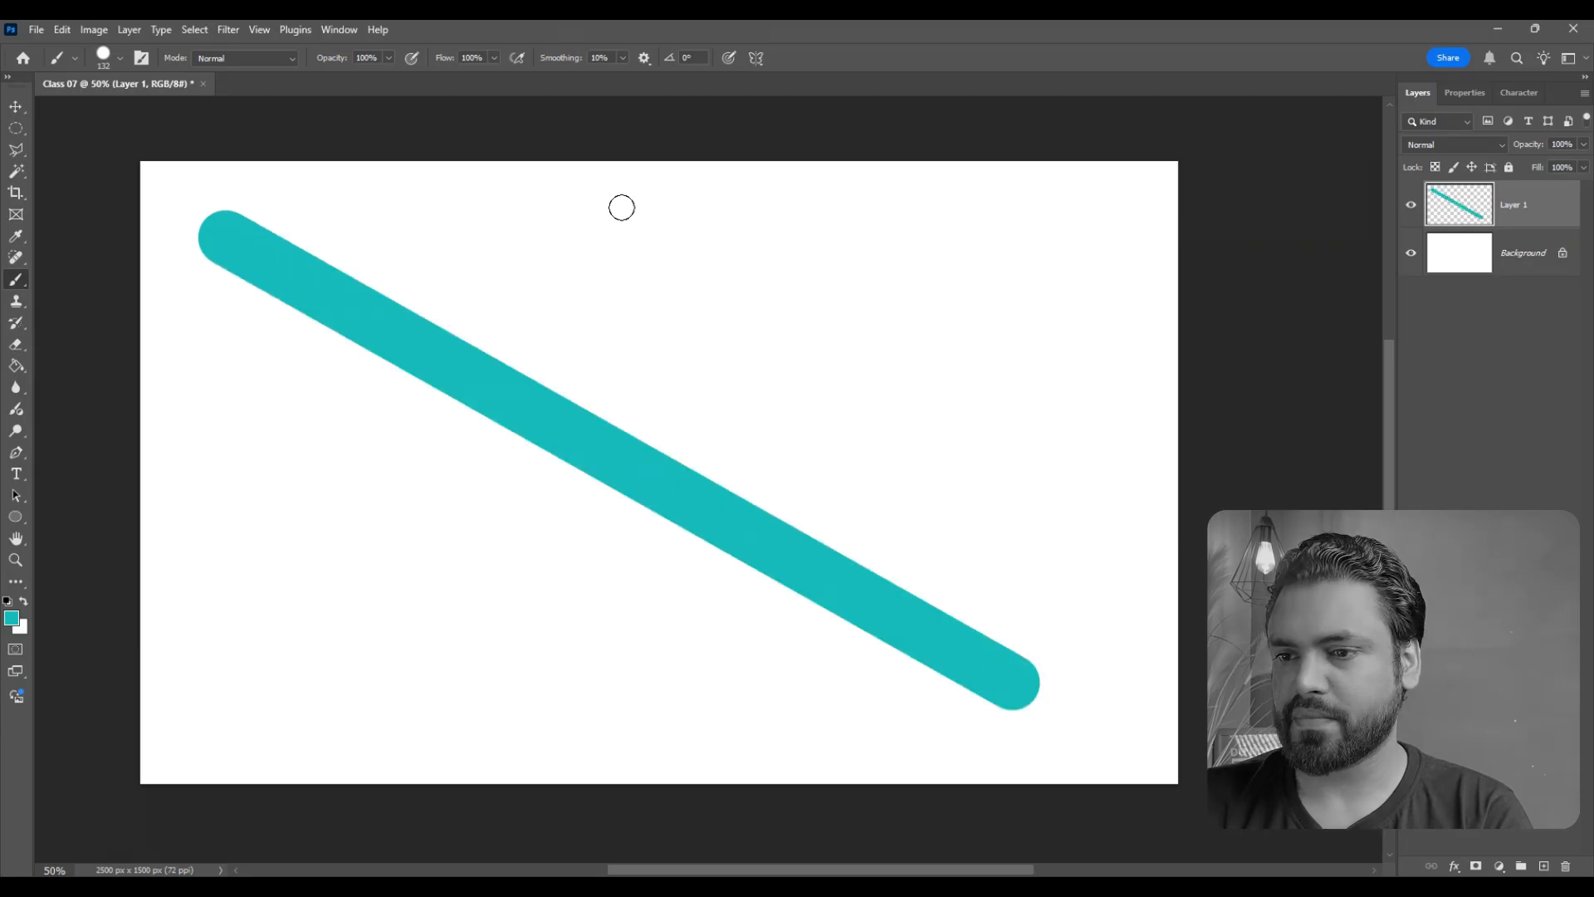
pyautogui.click(636, 223)
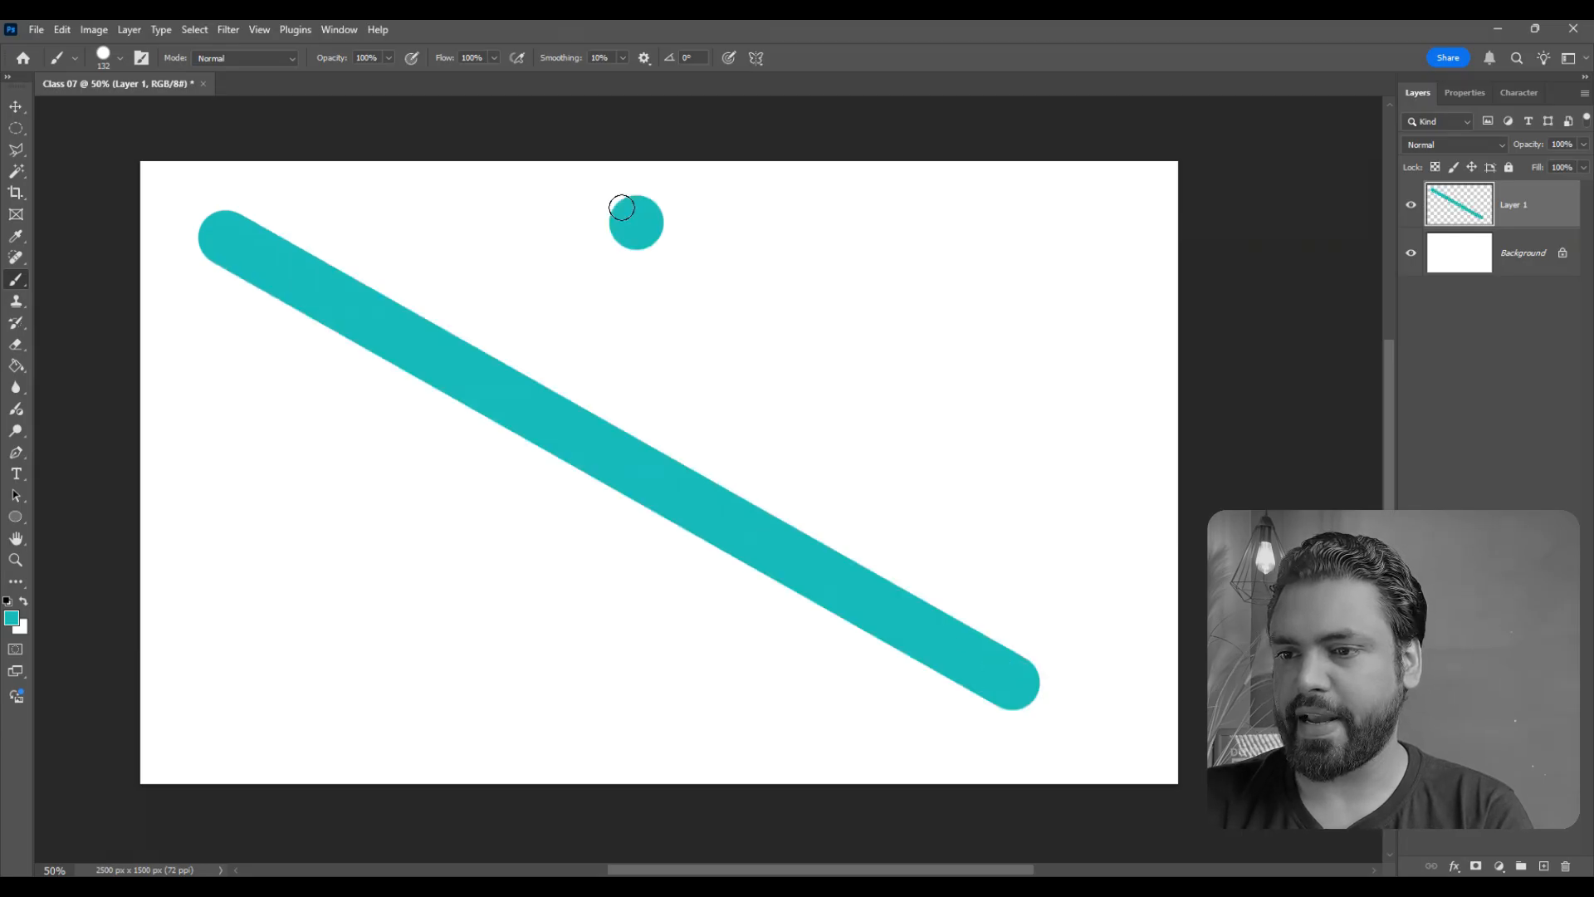
pyautogui.keyDown('shift'); pyautogui.click(764, 669); pyautogui.keyUp('shift')
pyautogui.click(955, 308)
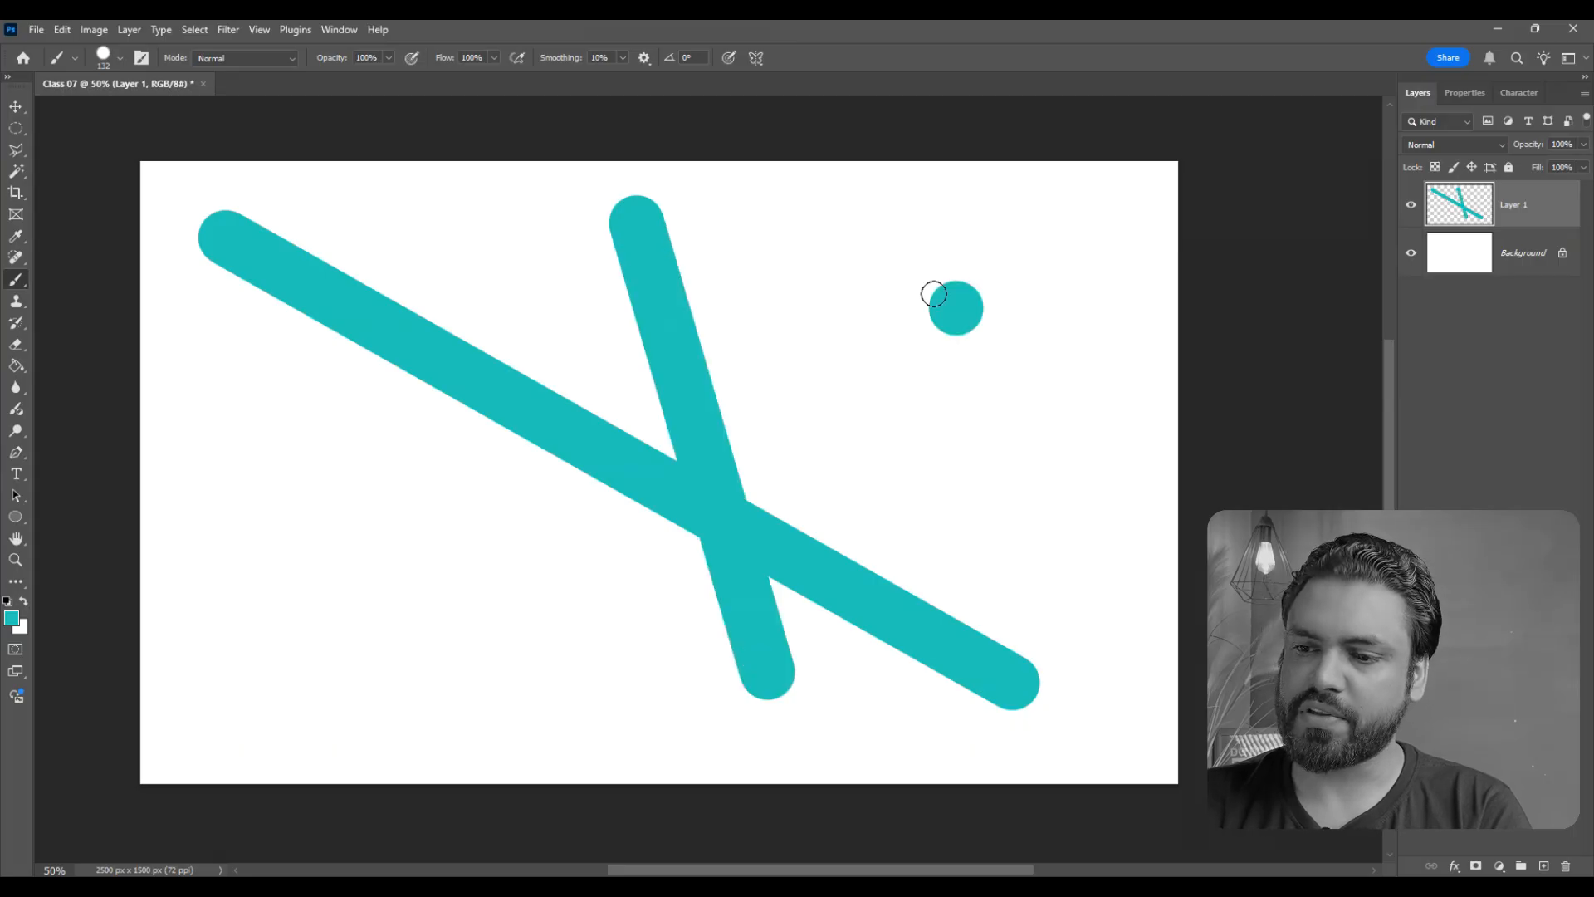
pyautogui.keyDown('shift'); pyautogui.click(348, 641); pyautogui.keyUp('shift')
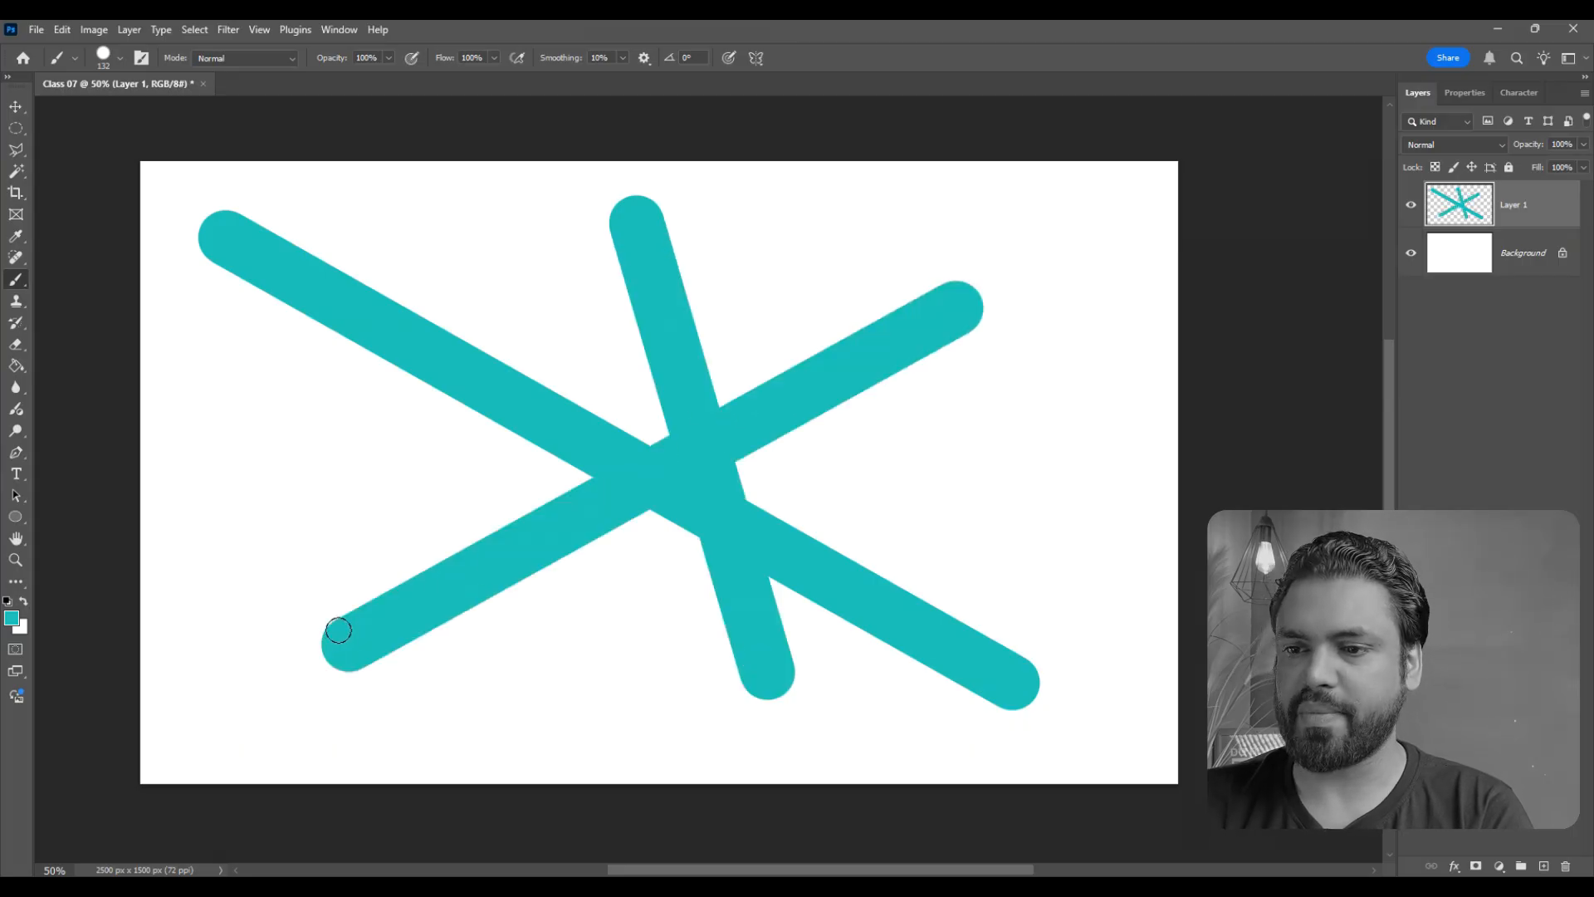
# - Move the crossed teal lines toward the canvas's upper-left corner and place a duplicate layer of them toward the lower-right corner
pyautogui.click(16, 106)
pyautogui.moveTo(689, 484); pyautogui.dragTo(1223, 628)
pyautogui.moveTo(1068, 579); pyautogui.dragTo(1144, 581)
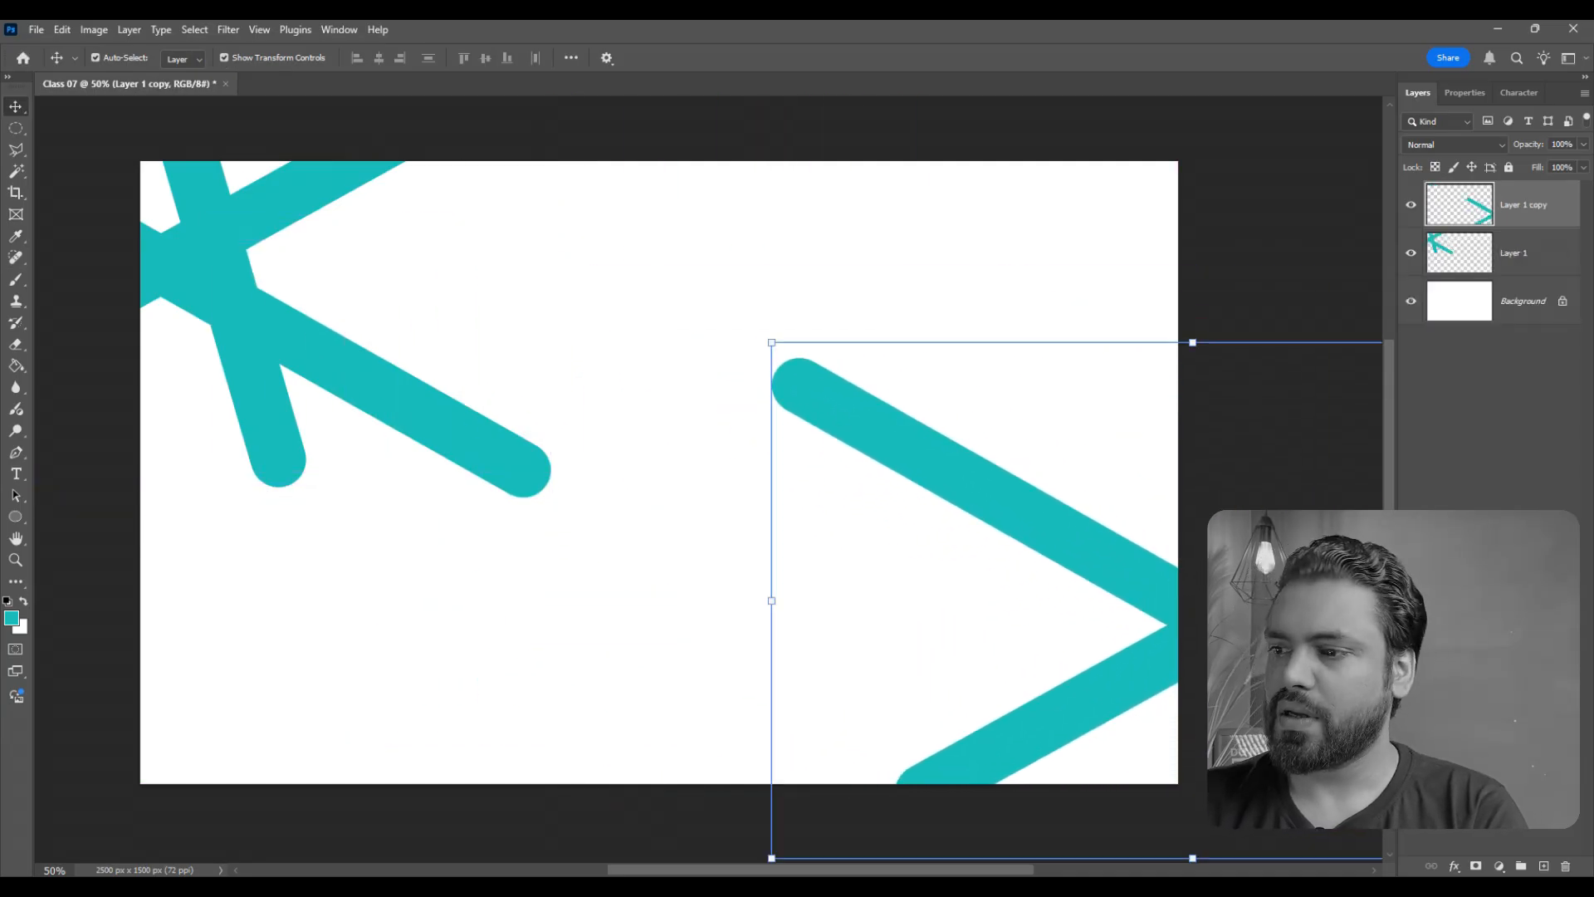
# - Add a new layer just above the background and fill it with a darker shade of the teal foreground color
pyautogui.click(1534, 321)
pyautogui.hotkey('ctrl', 'shift', 'alt', 'n')
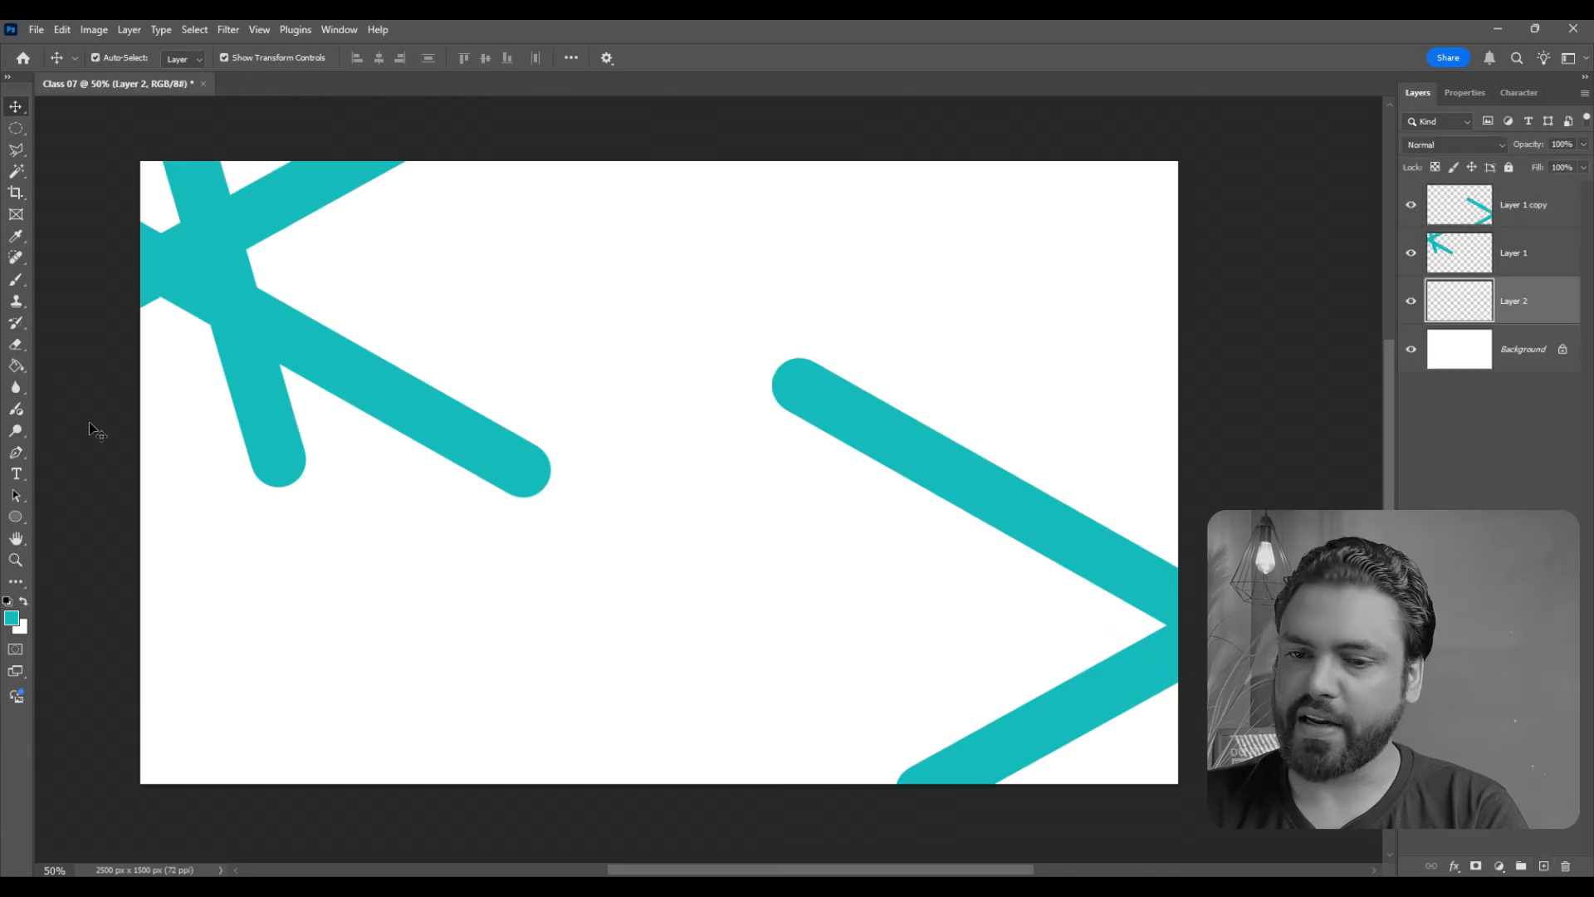
pyautogui.press('i')
pyautogui.click(11, 617)
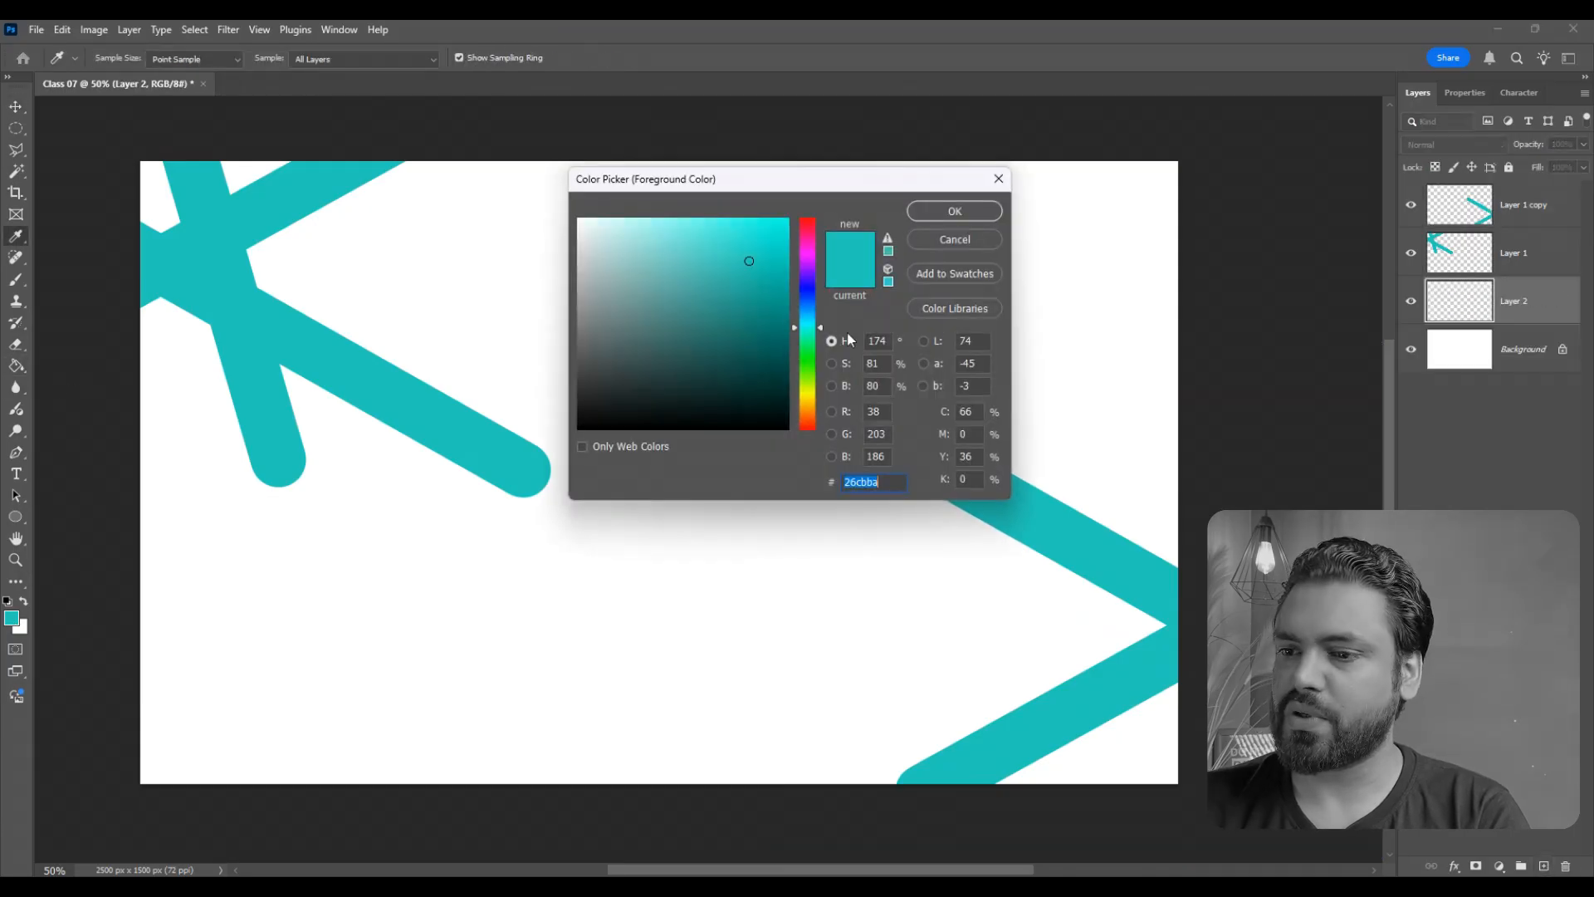
pyautogui.click(756, 314)
pyautogui.click(946, 217)
pyautogui.click(955, 355)
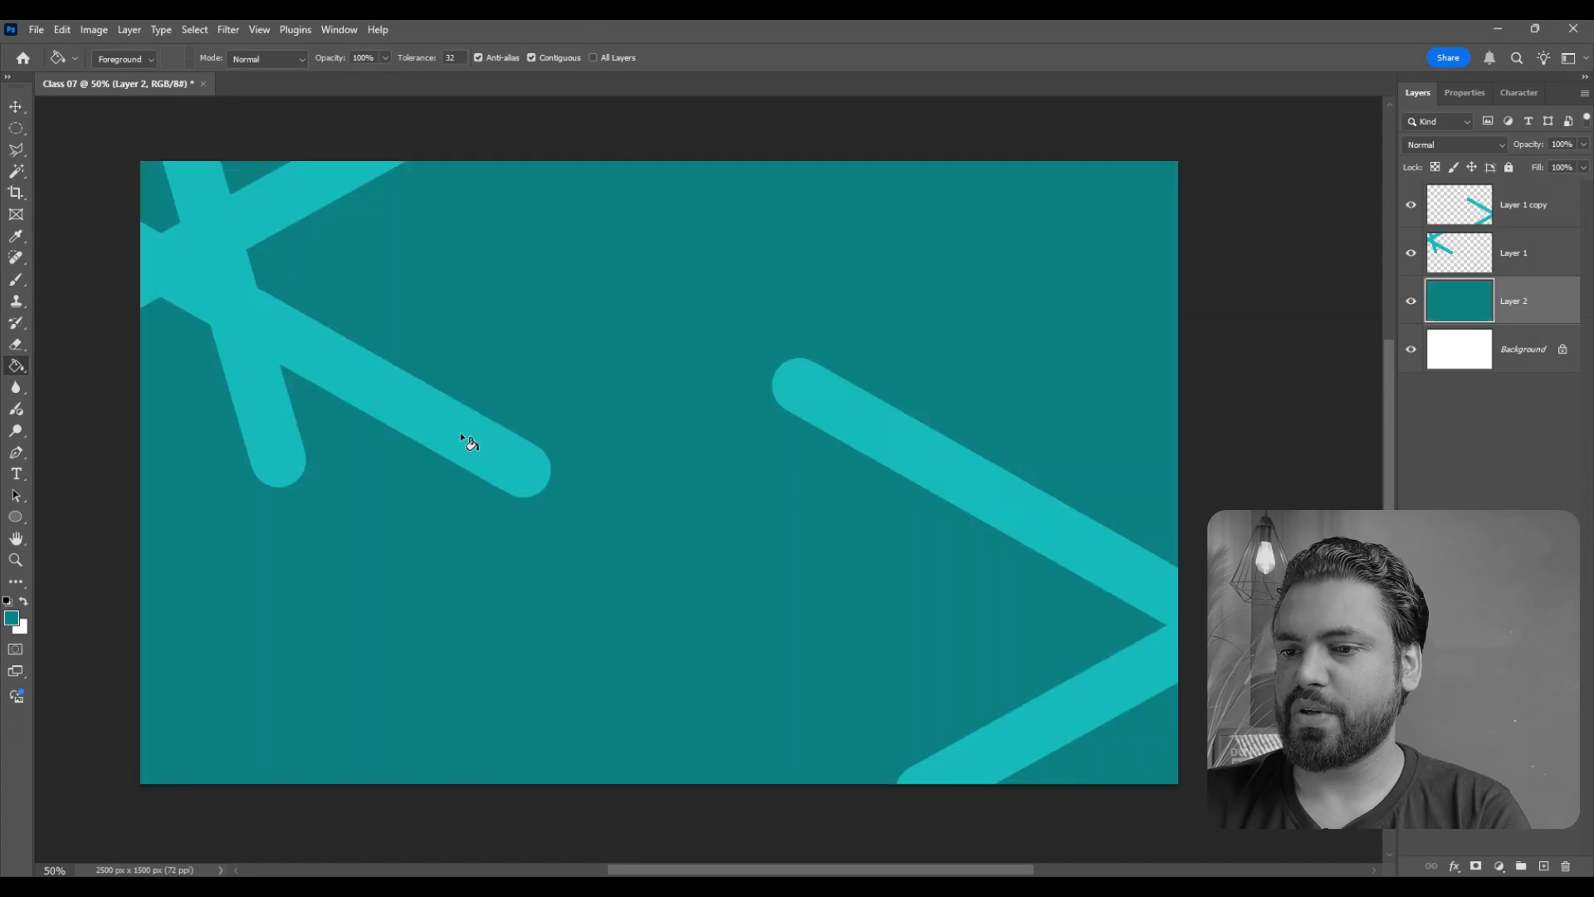
pyautogui.scroll(1, 567, 409)
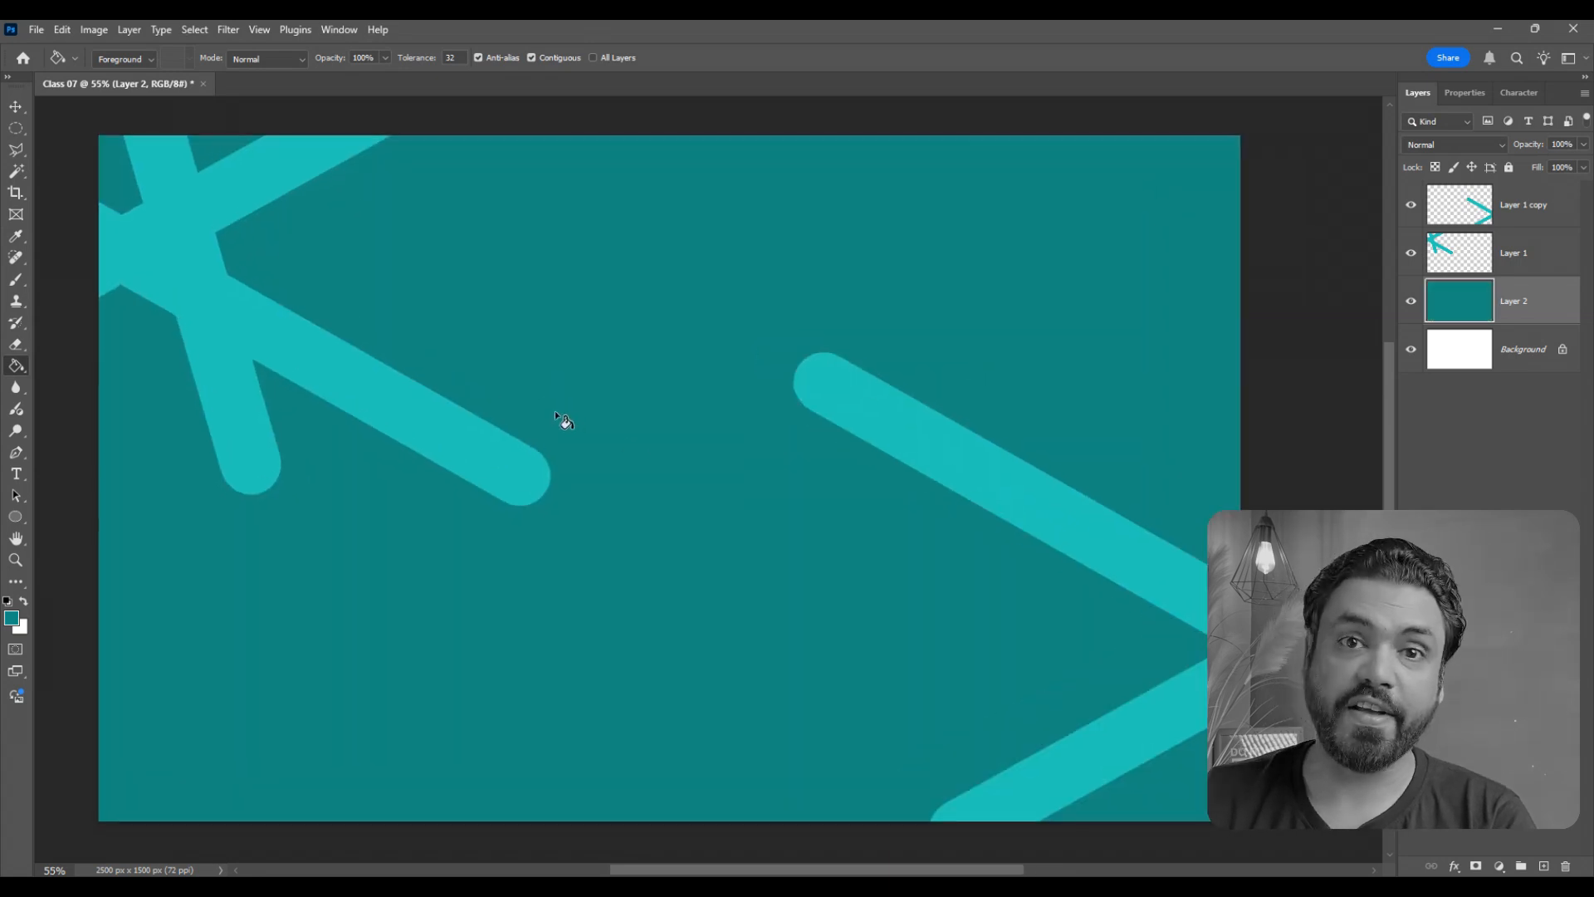
# - Delete both teal line layers and the dark teal fill layer, leaving only the background
pyautogui.press('v')
pyautogui.scroll(-1, 954, 390)
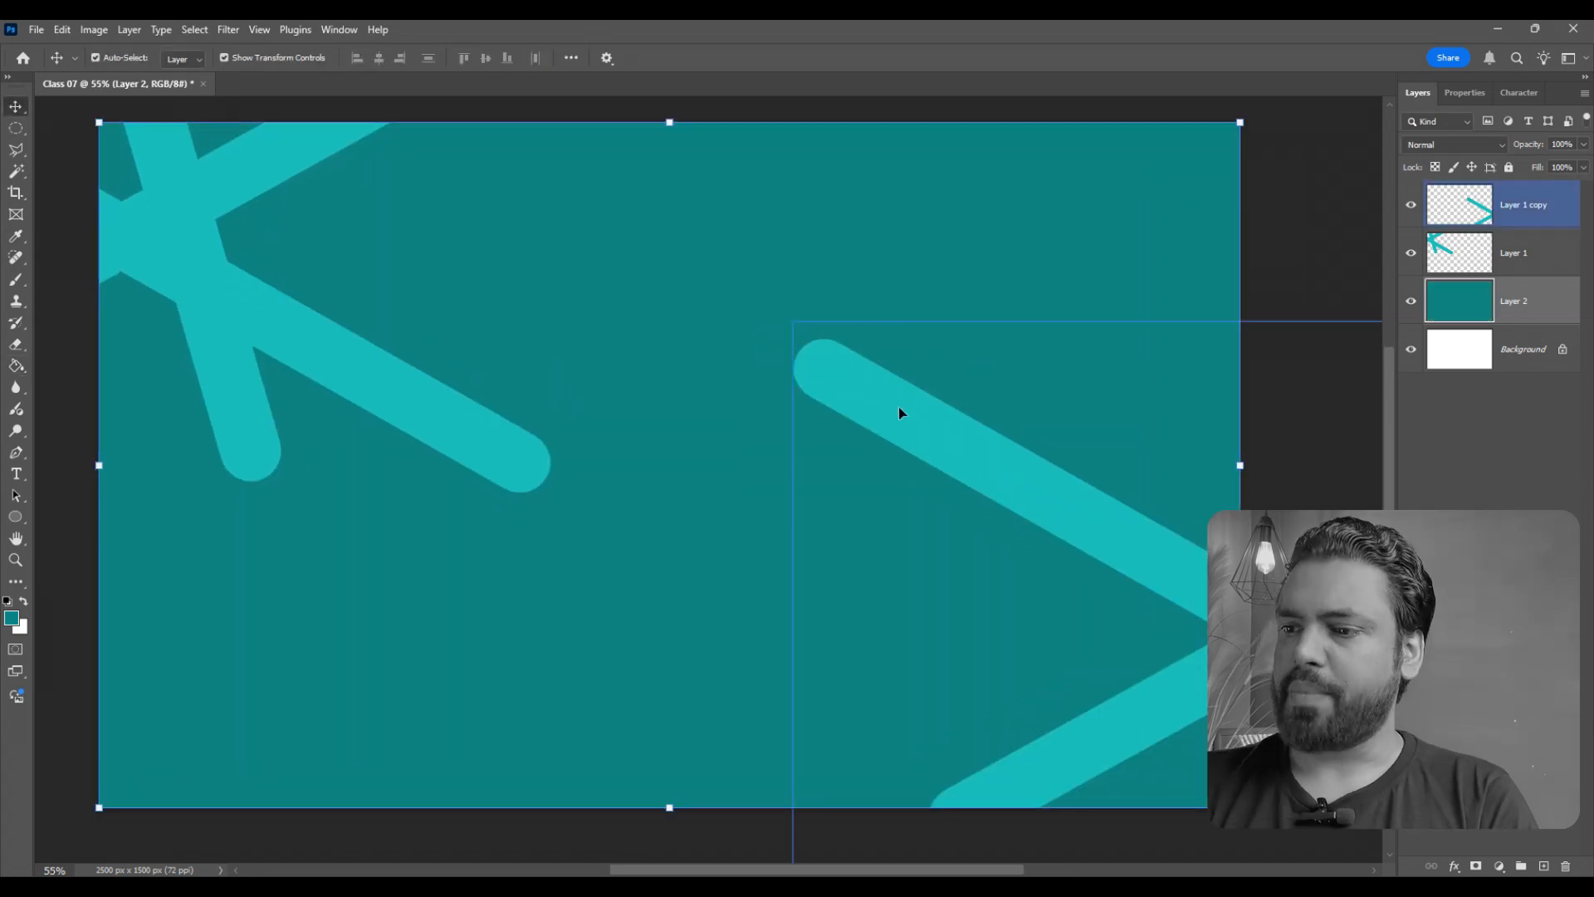
pyautogui.click(1507, 215)
pyautogui.press('Delete')
pyautogui.press('Delete')
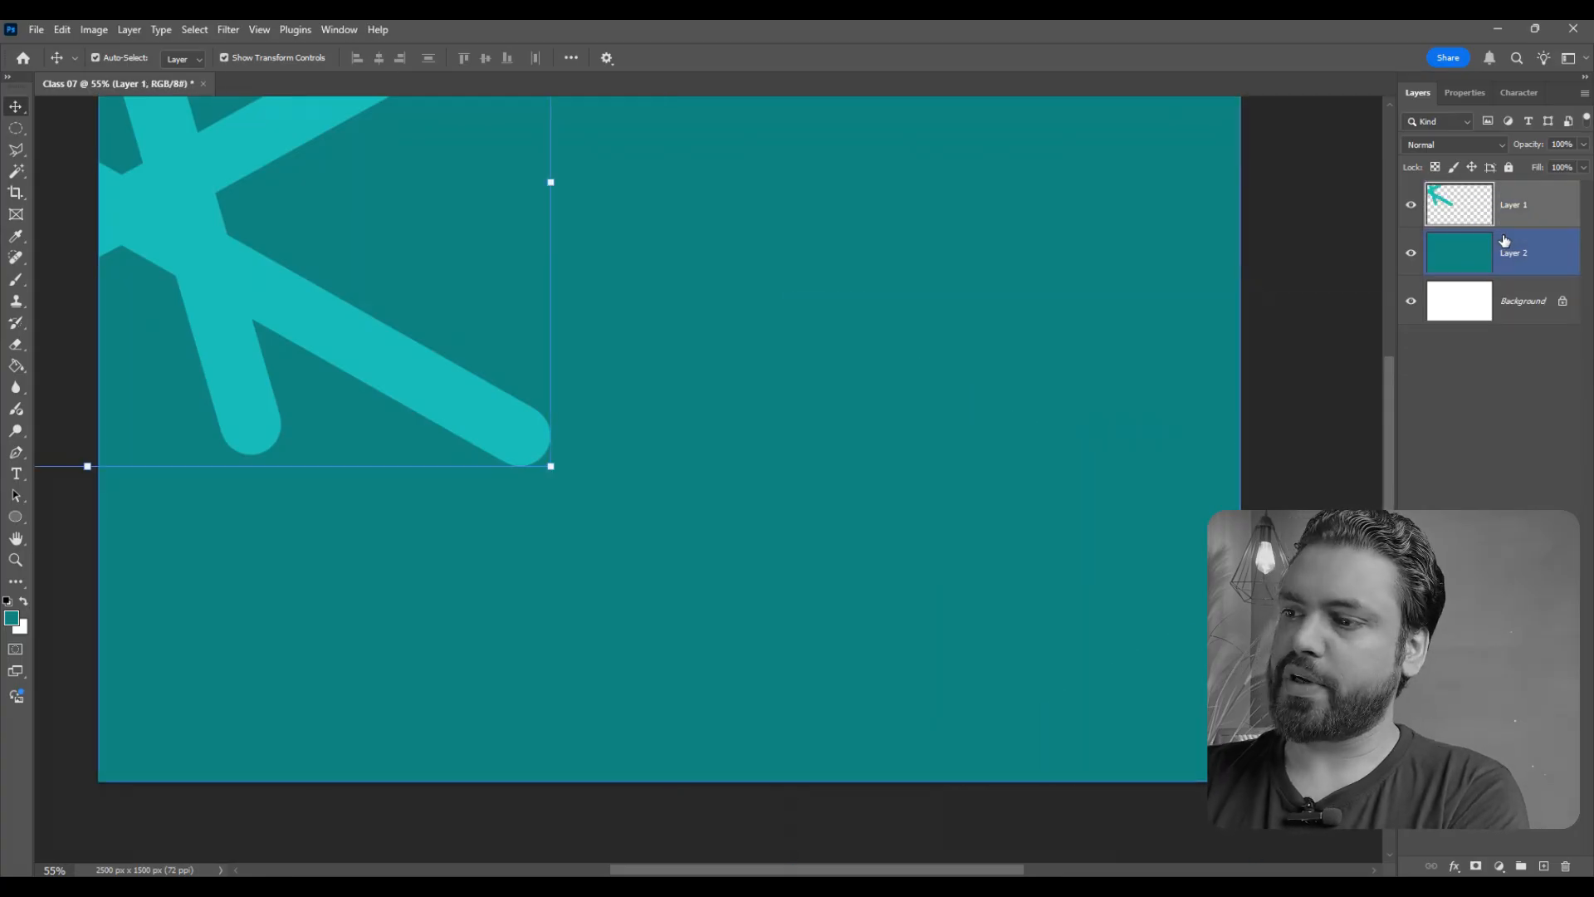
pyautogui.press('Delete')
pyautogui.scroll(1, 627, 454)
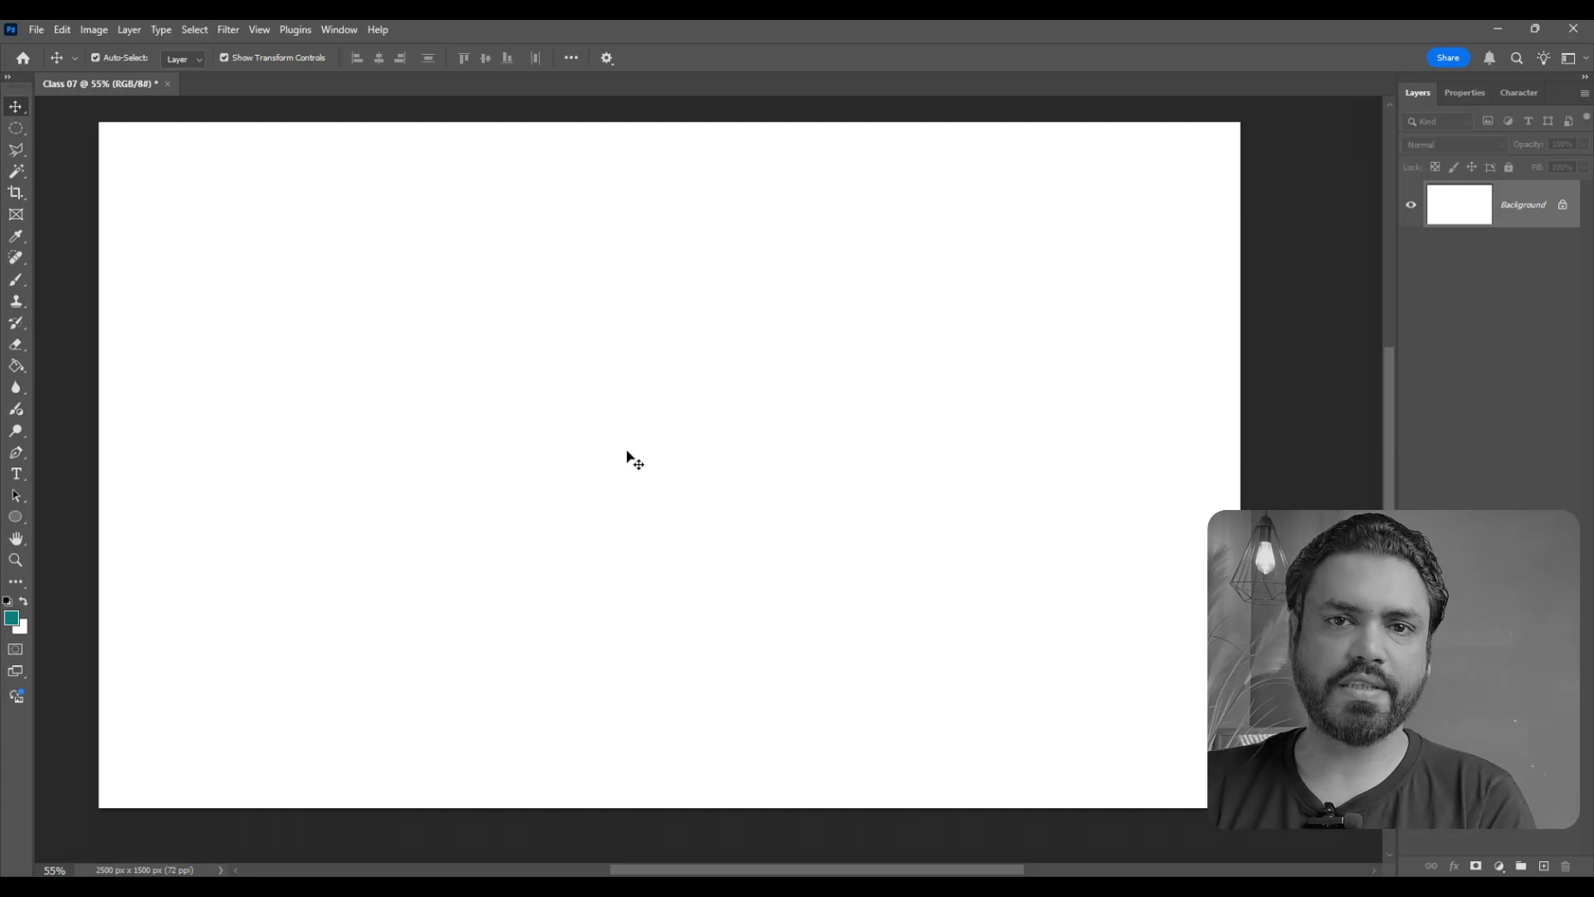
# - Restore the default black and white colors and add the text "COFFEE" to the canvas
pyautogui.scroll(1, 673, 413)
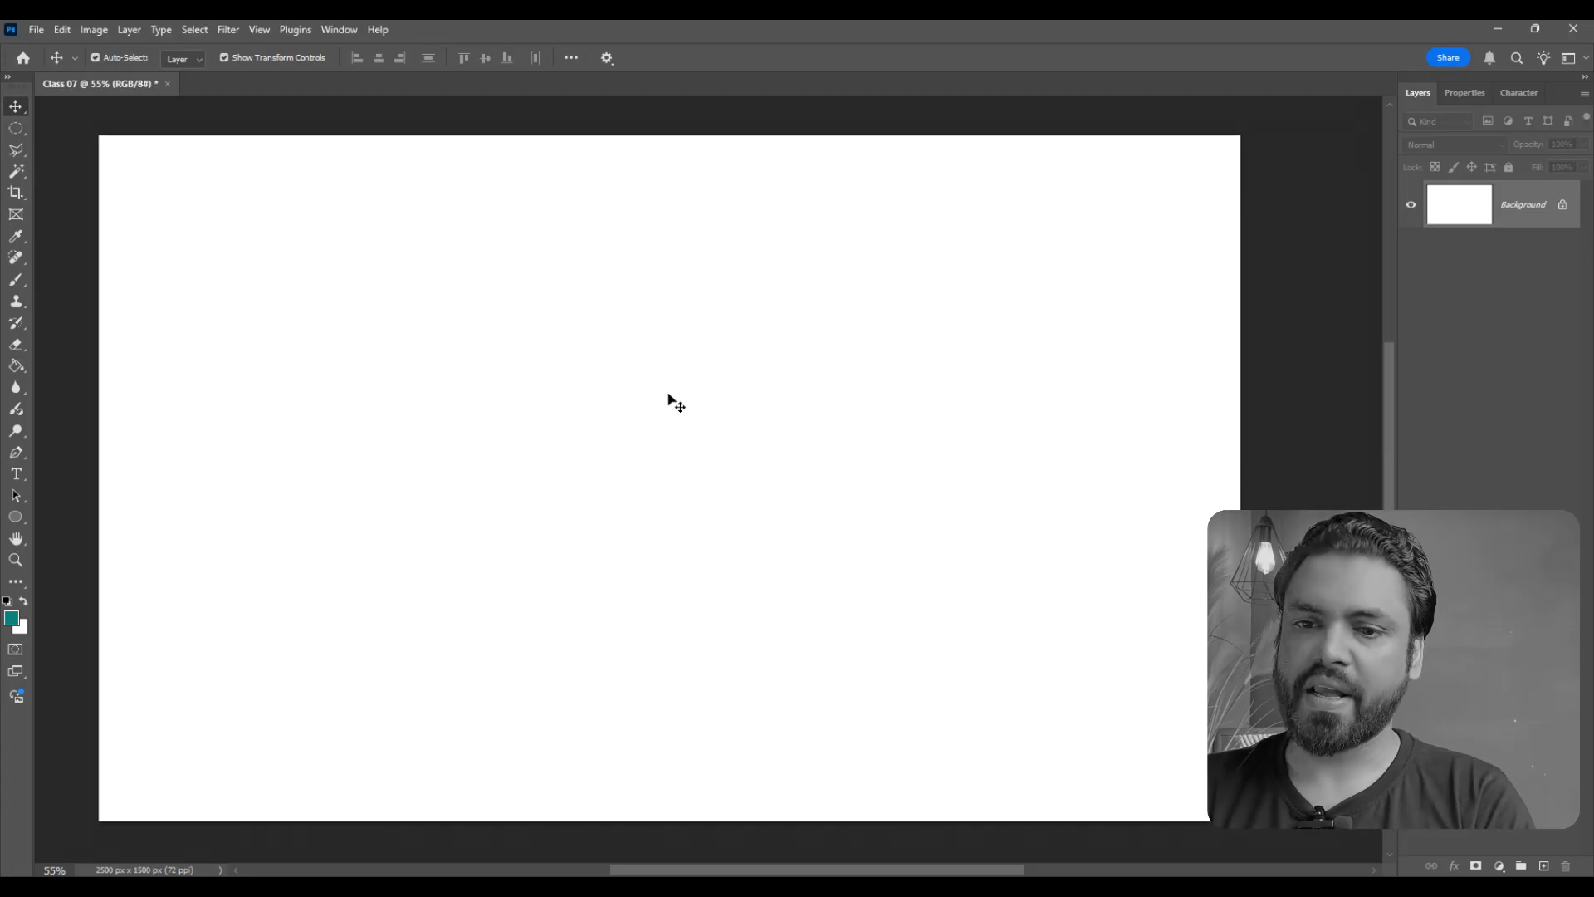
pyautogui.press('d')
pyautogui.press('t')
pyautogui.click(475, 397)
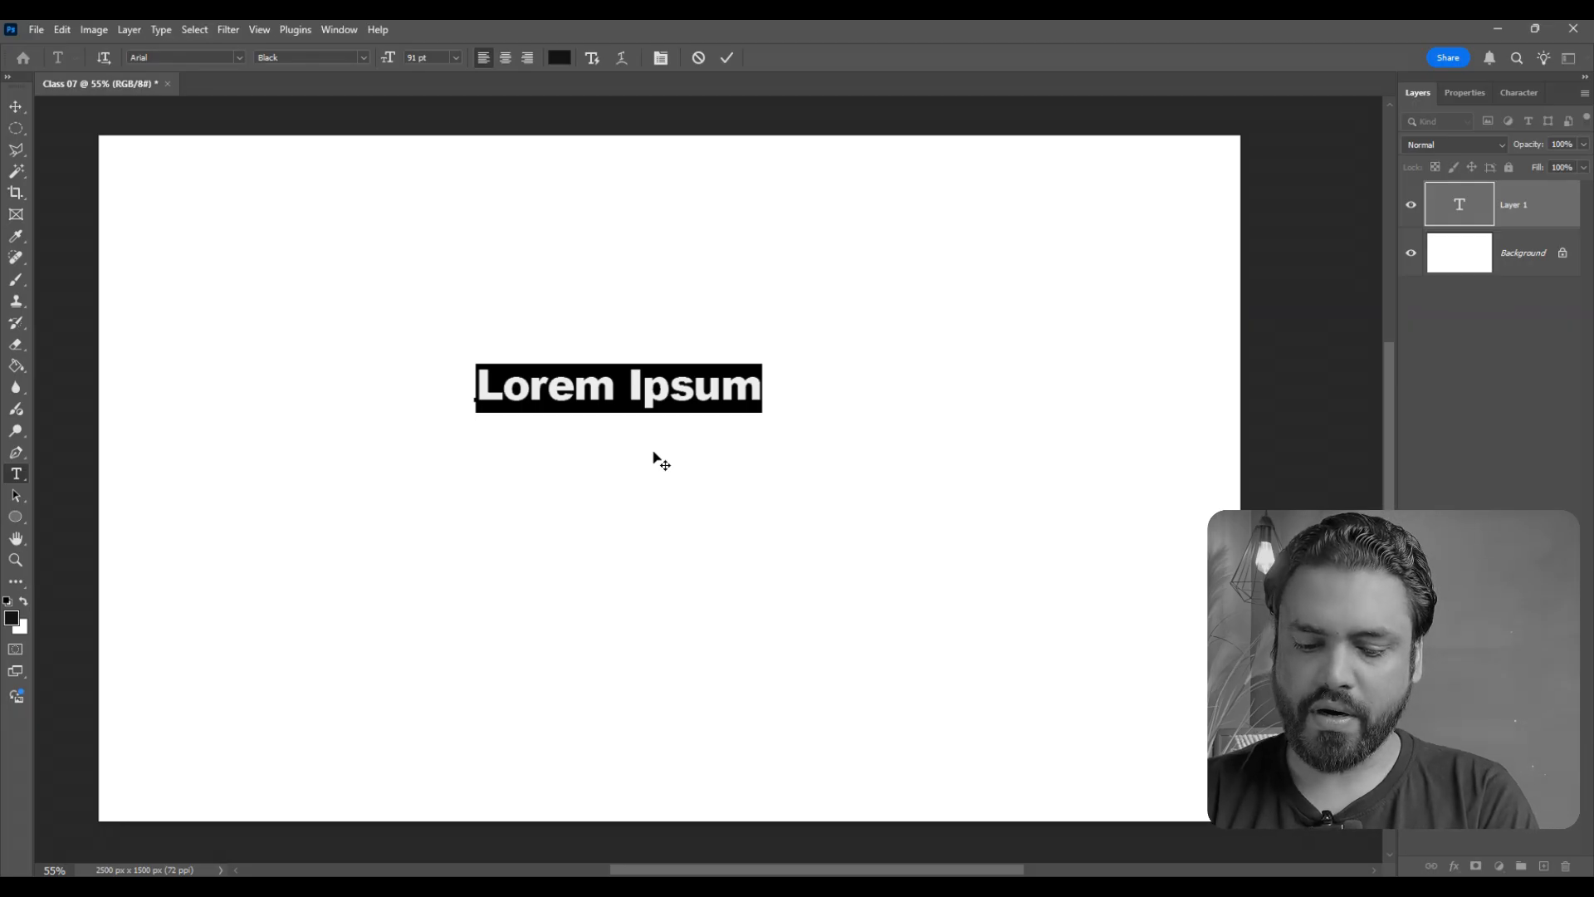
pyautogui.write('COFFEE')
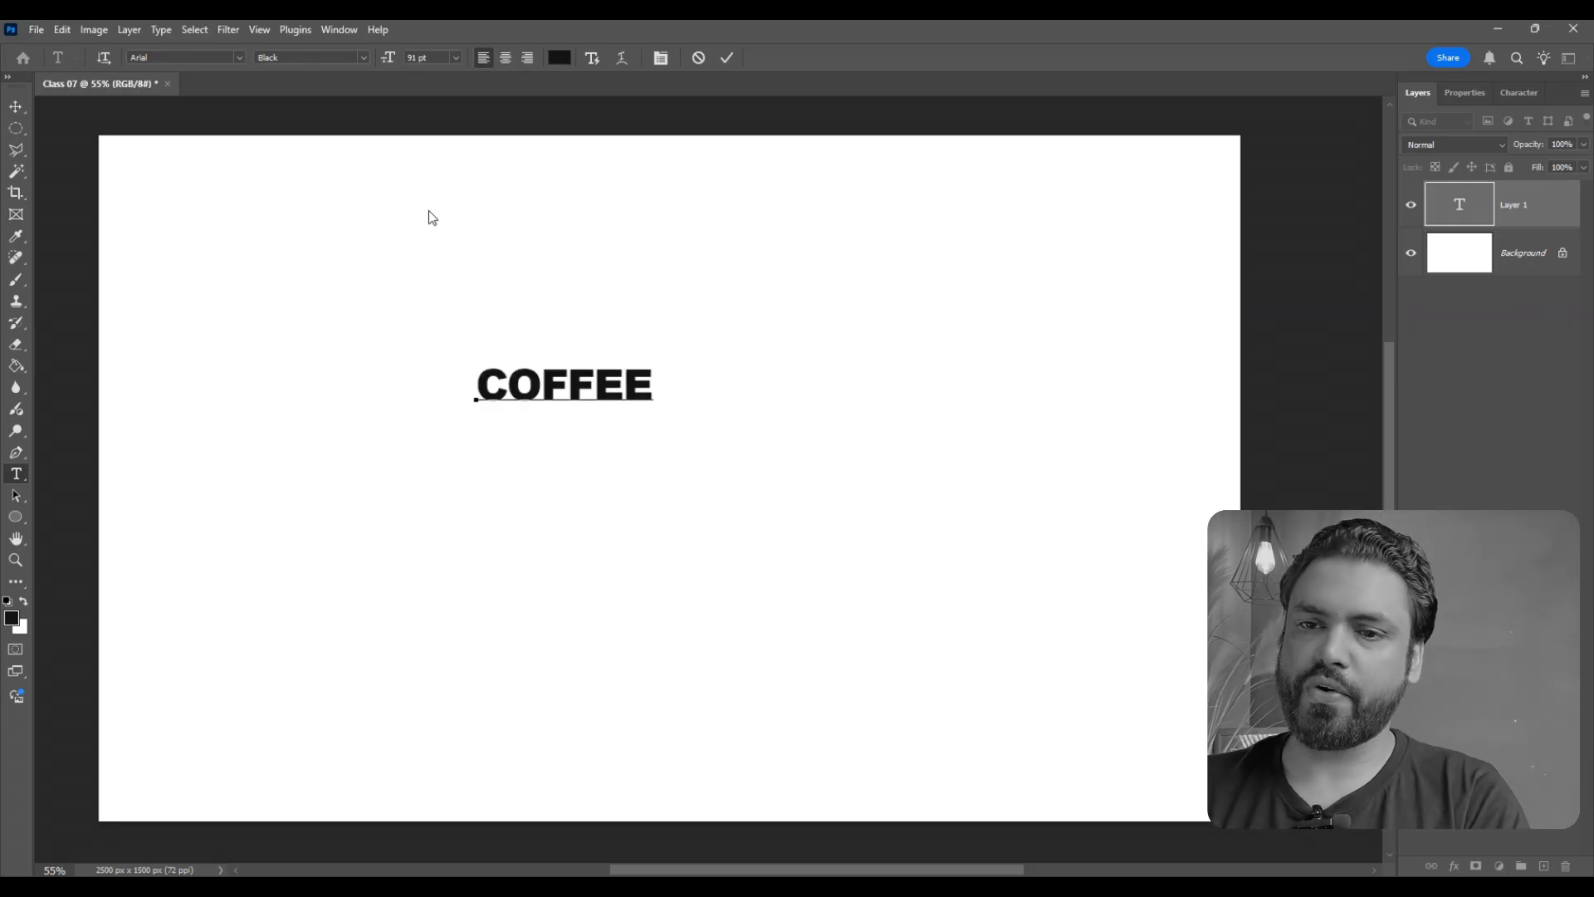
pyautogui.click(17, 106)
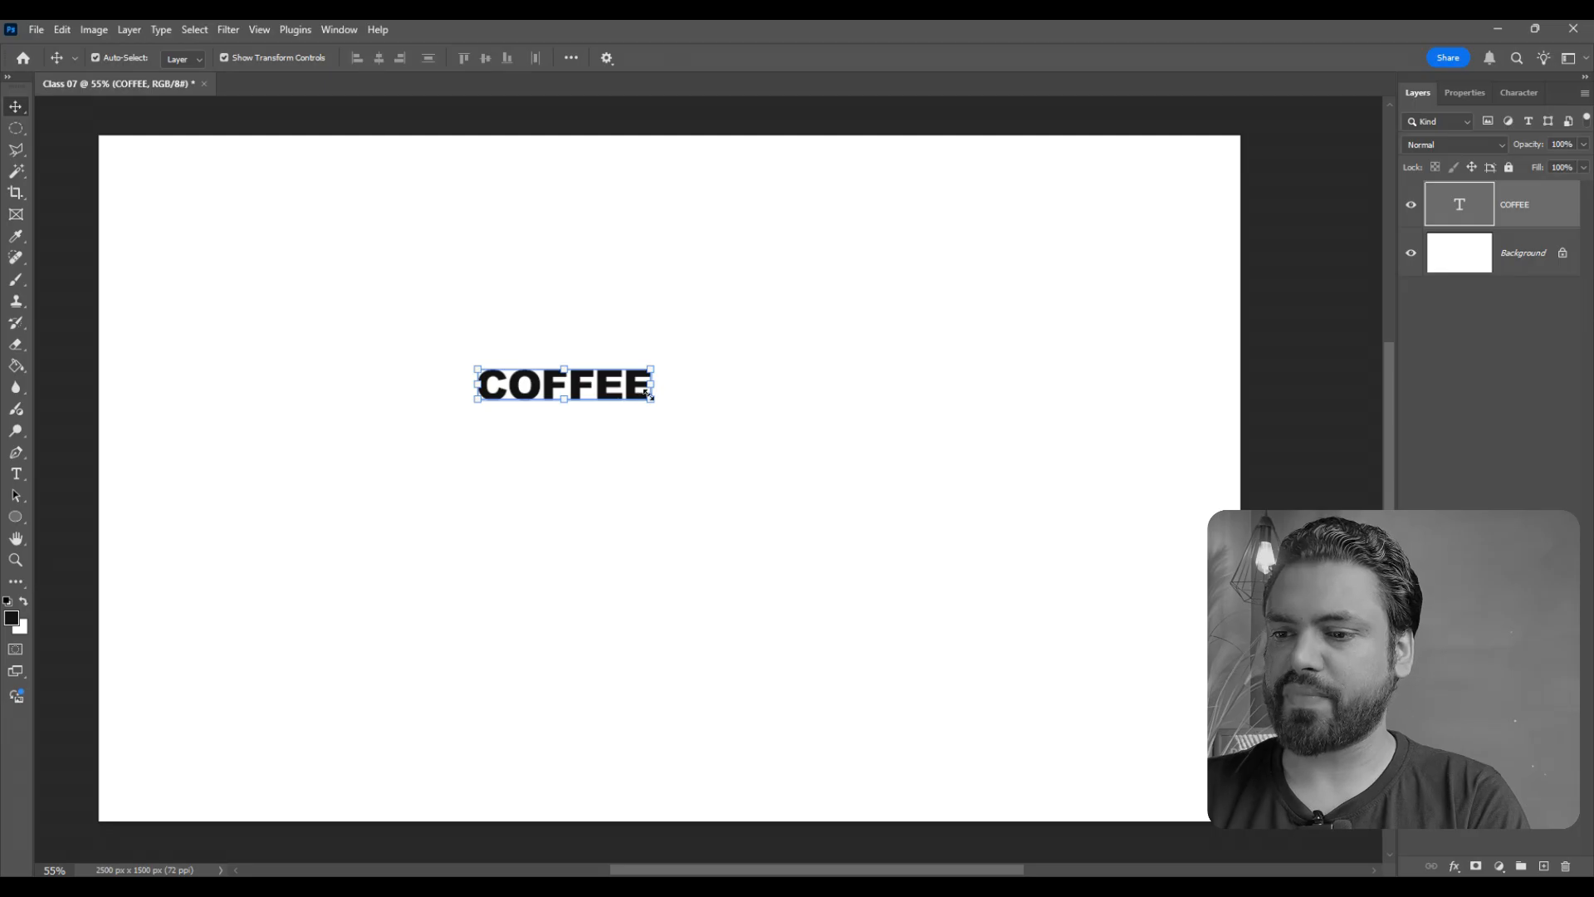
# - Enlarge the COFFEE text until it spans most of the canvas width and position it near the canvas center
pyautogui.moveTo(648, 394); pyautogui.dragTo(1316, 506)
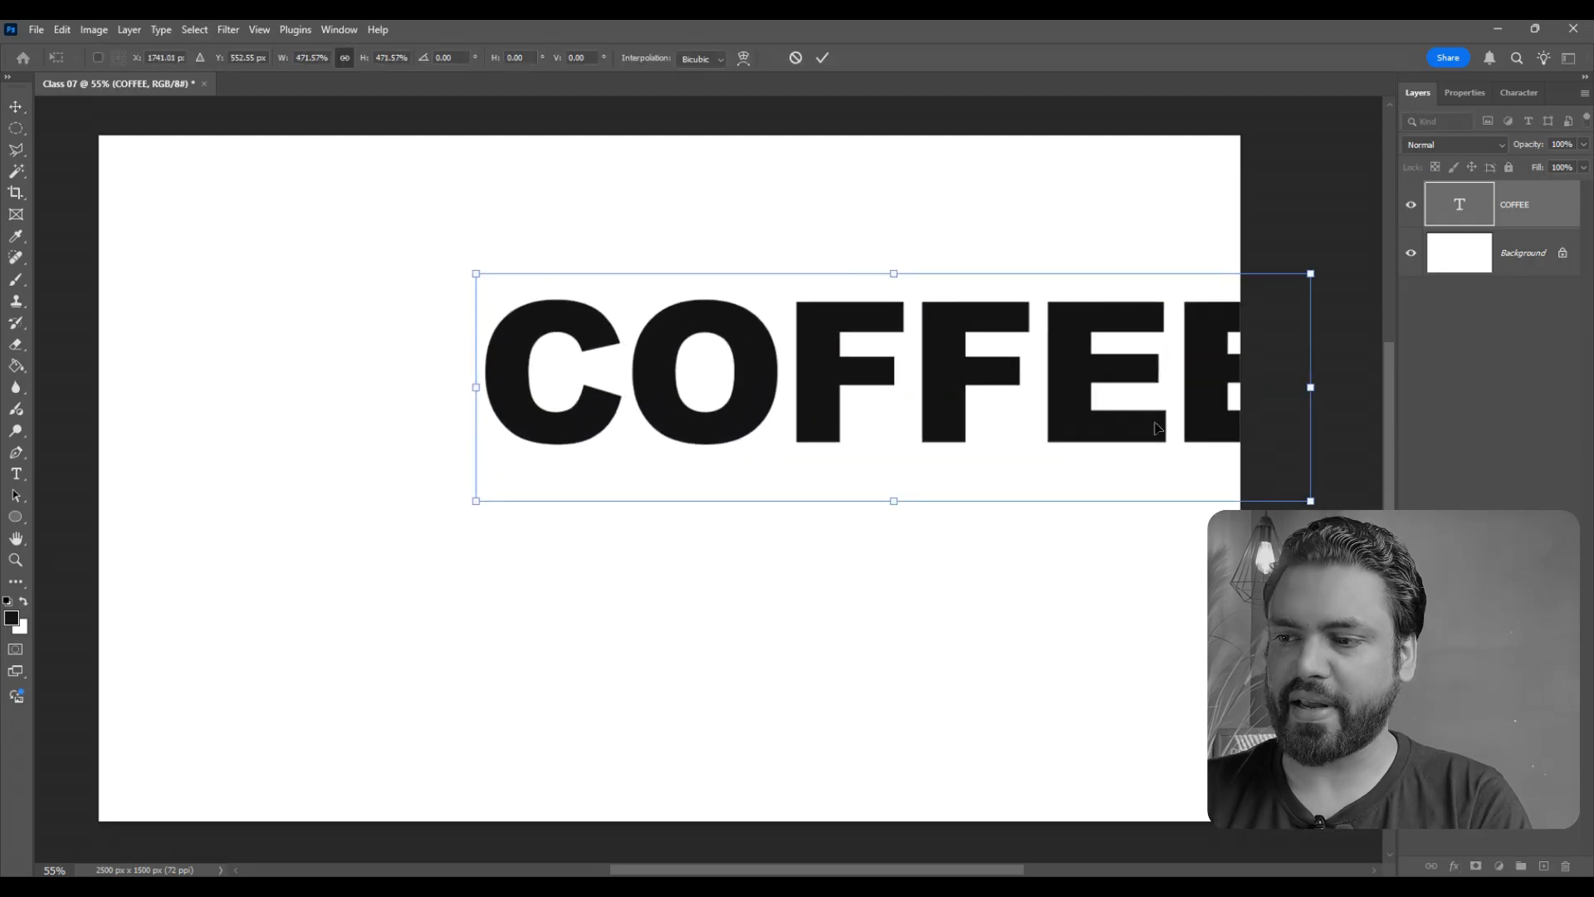
pyautogui.moveTo(1158, 428); pyautogui.dragTo(816, 456)
pyautogui.moveTo(966, 529); pyautogui.dragTo(1137, 586)
pyautogui.click(820, 63)
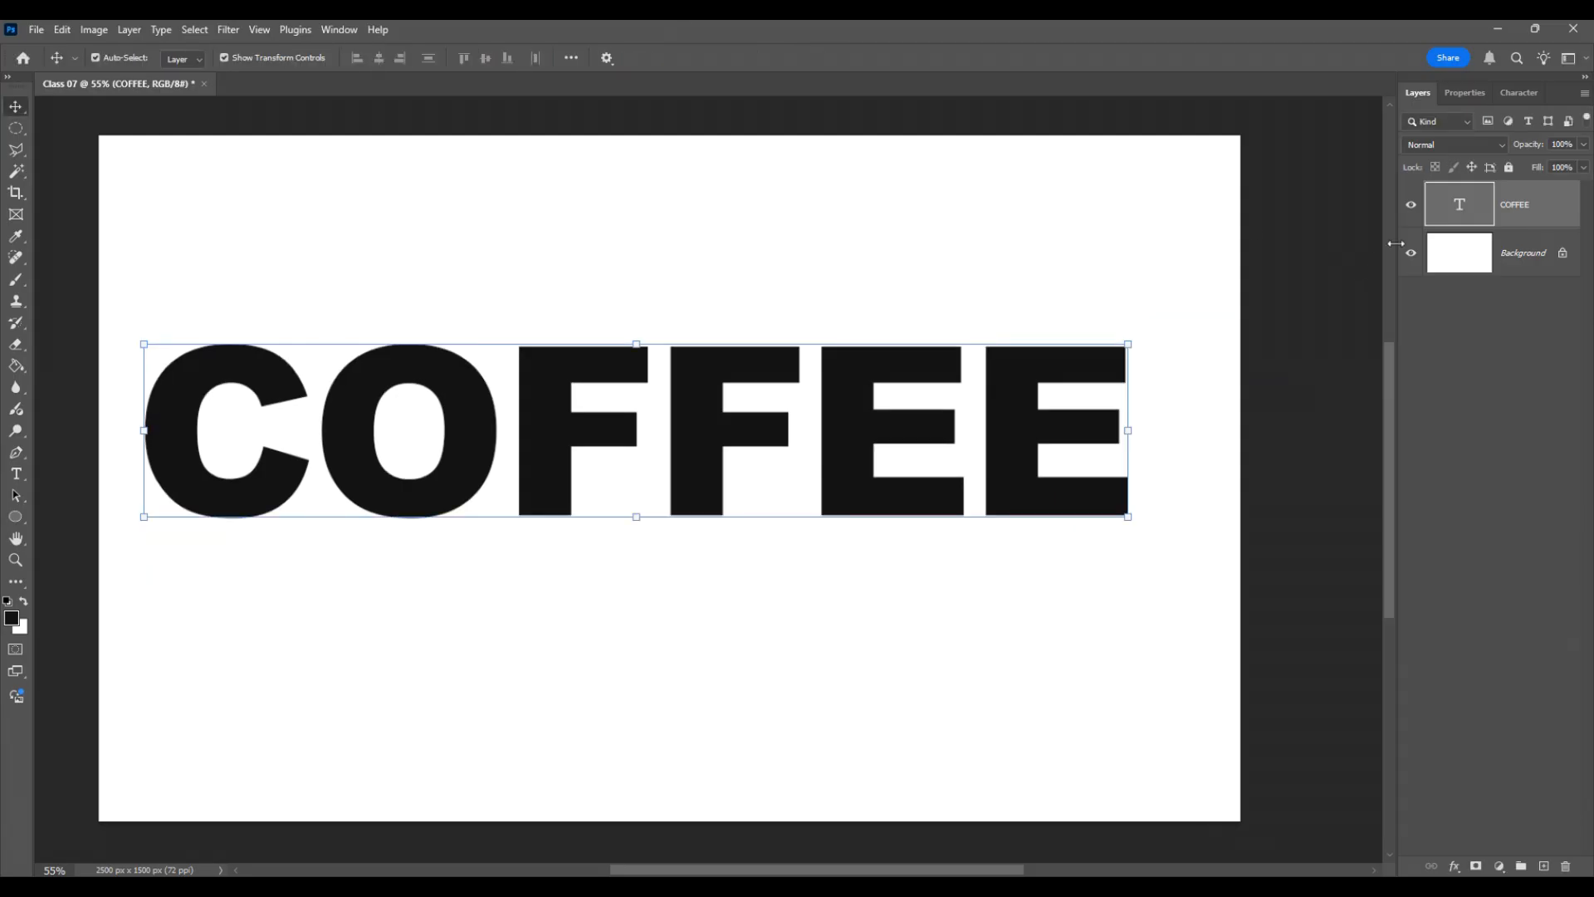
pyautogui.rightClick(1550, 212)
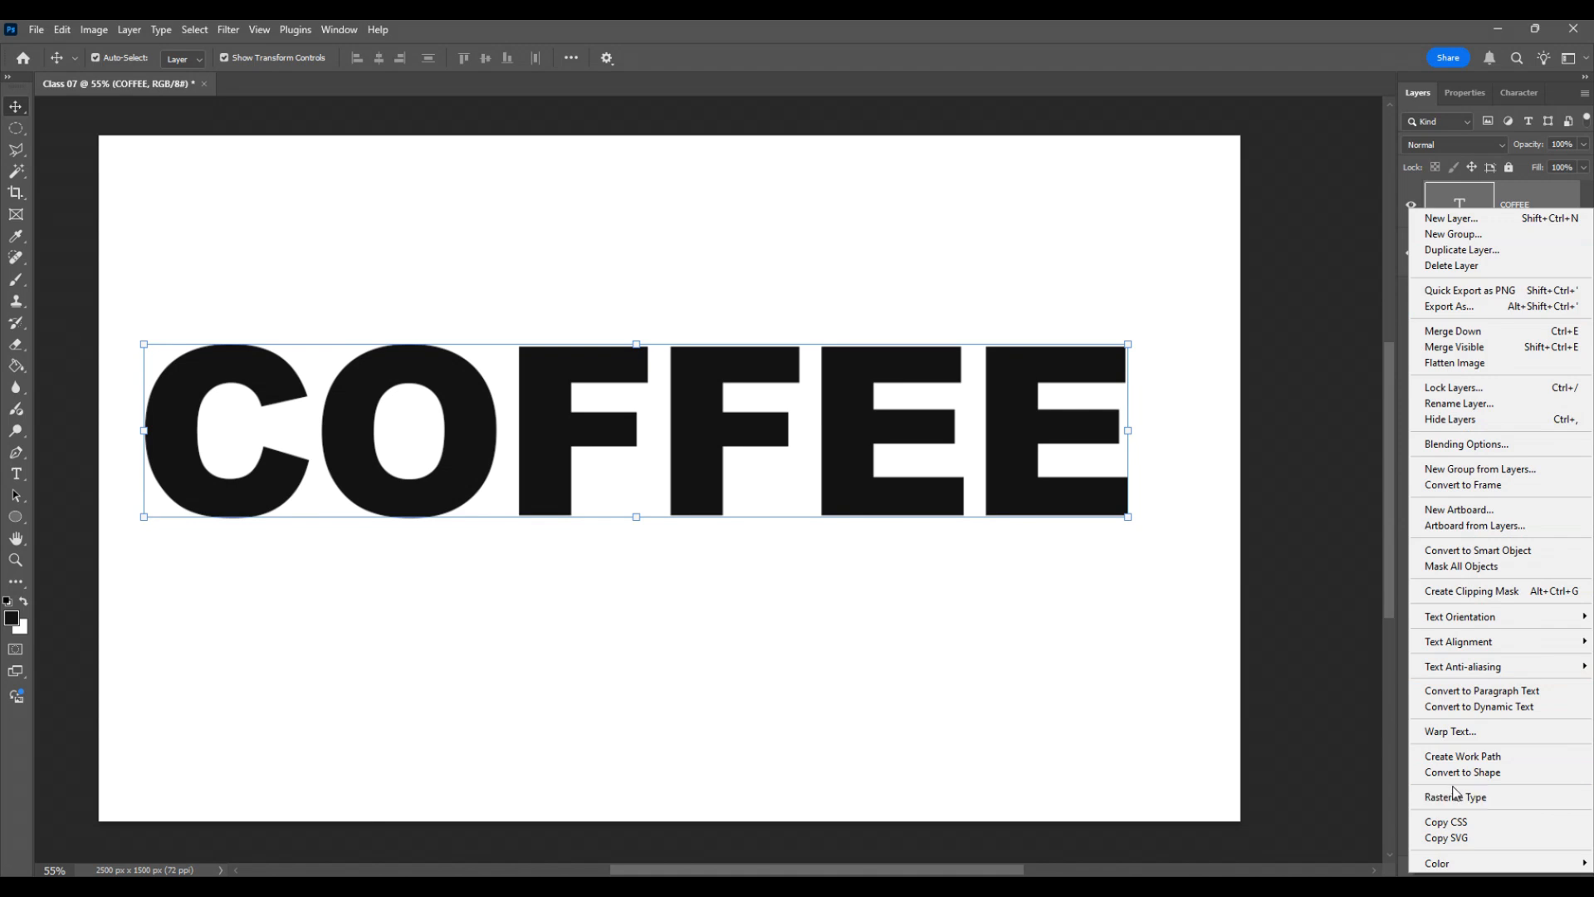
pyautogui.click(1184, 668)
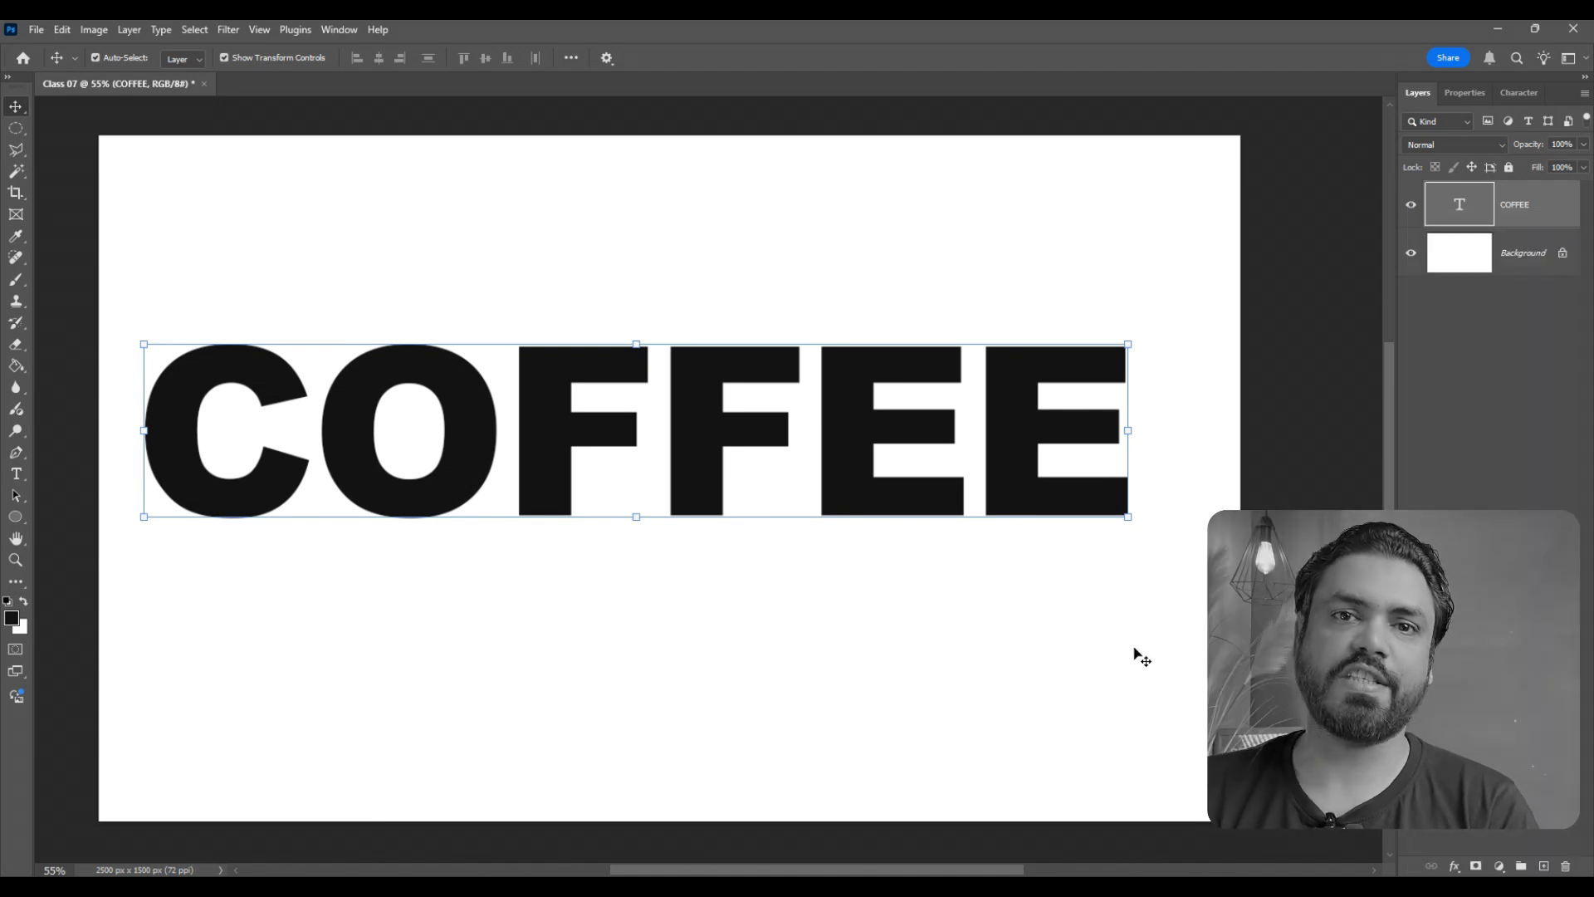
pyautogui.moveTo(953, 426); pyautogui.dragTo(1029, 440)
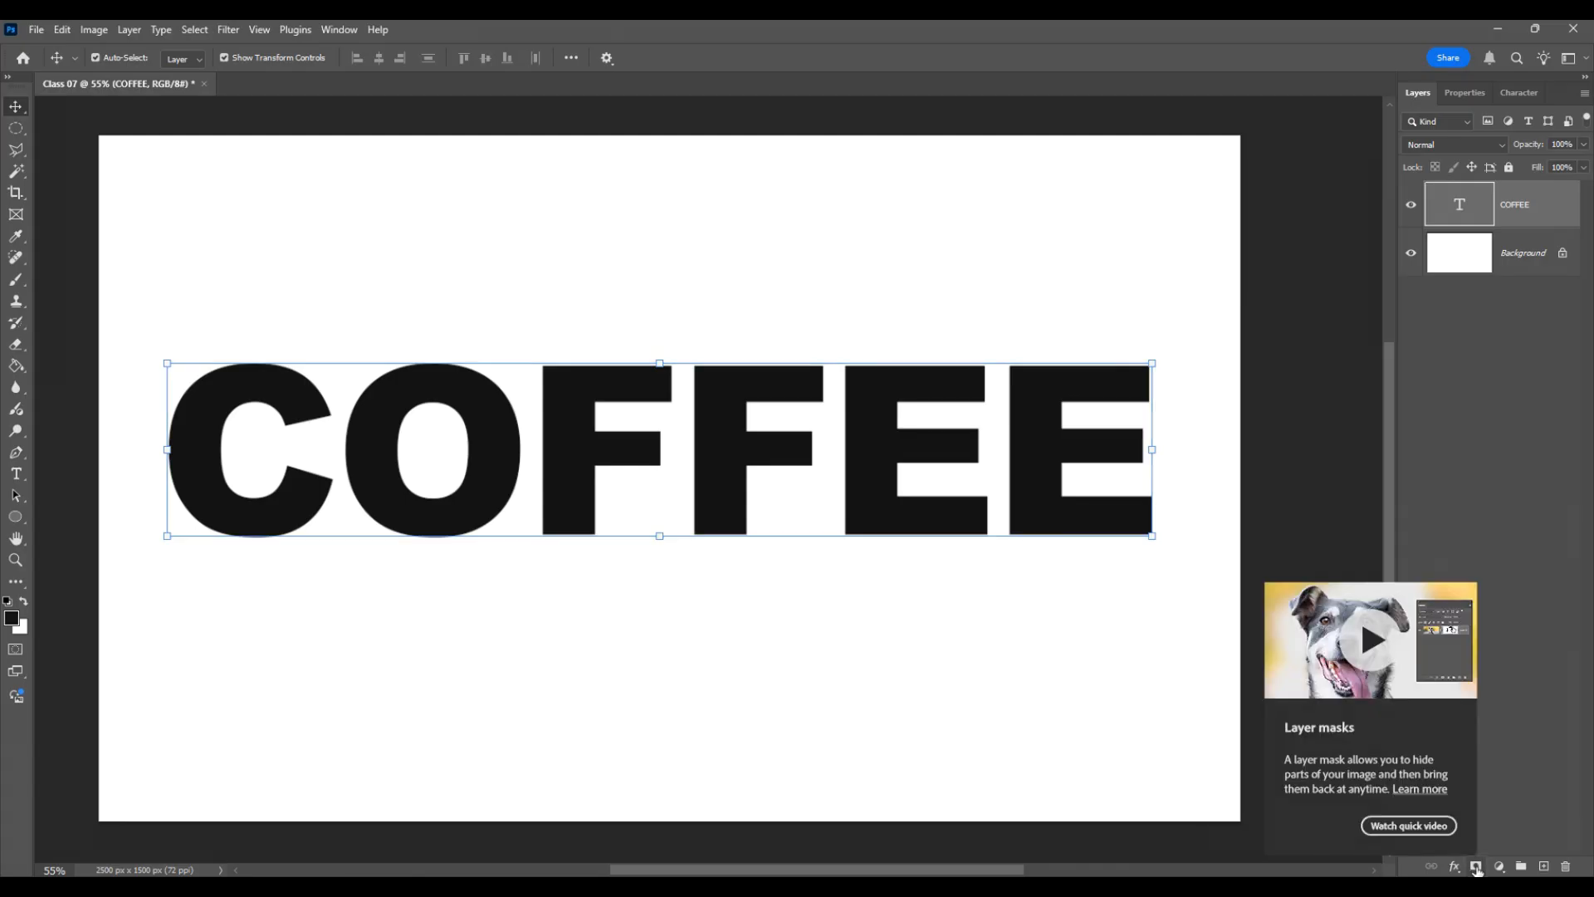
# - Add a layer mask to the COFFEE text layer and set the Brush tool's foreground color to black (000000)
pyautogui.click(1476, 866)
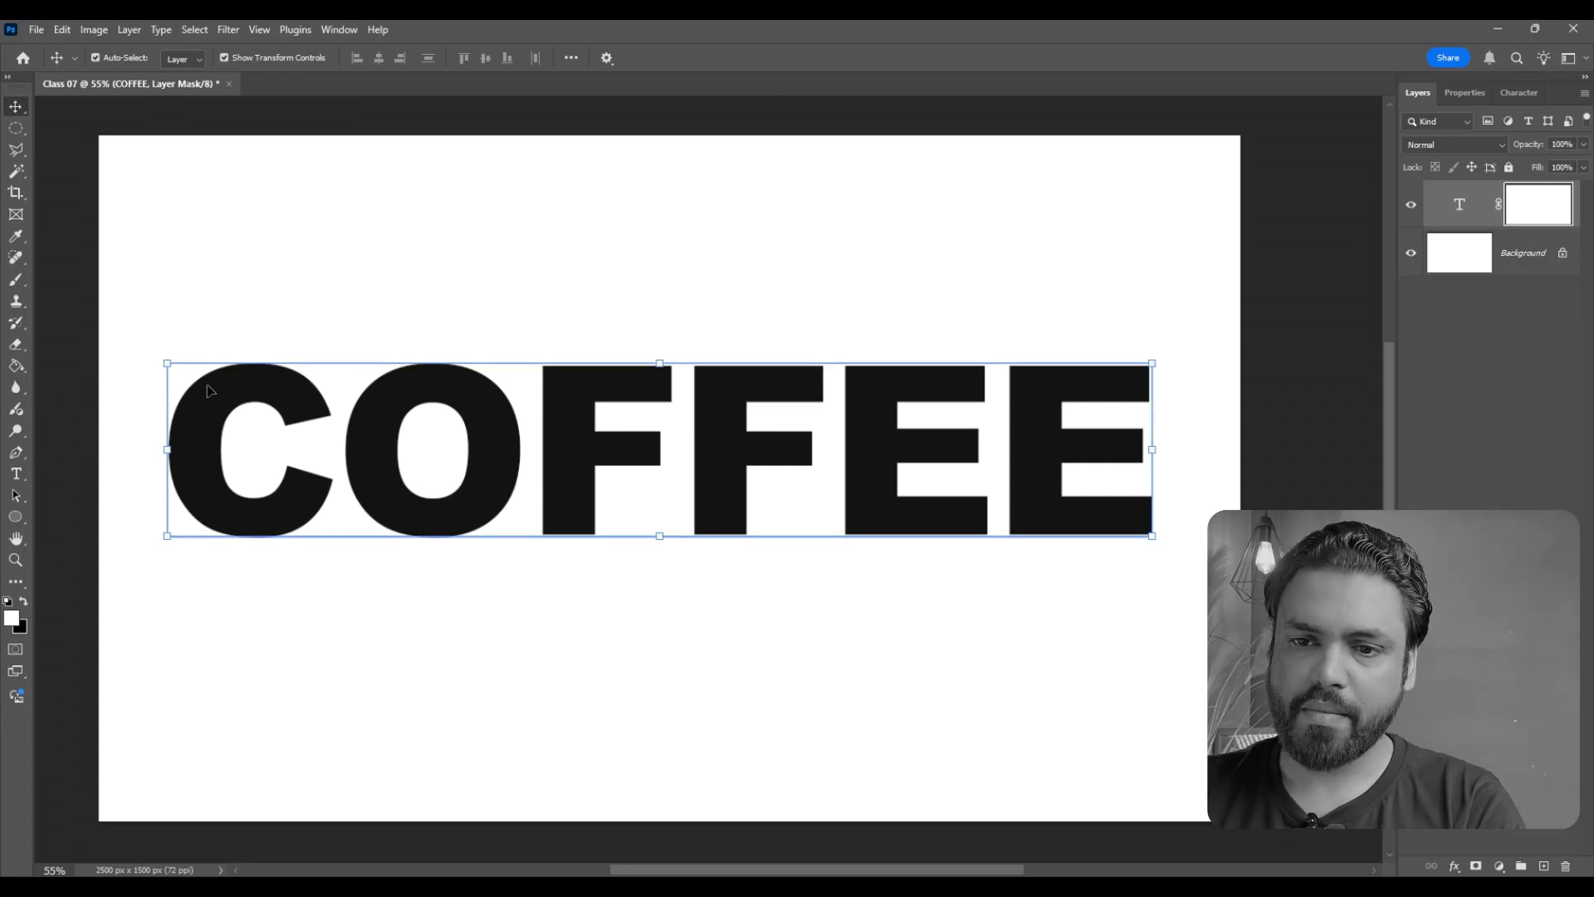
pyautogui.click(20, 286)
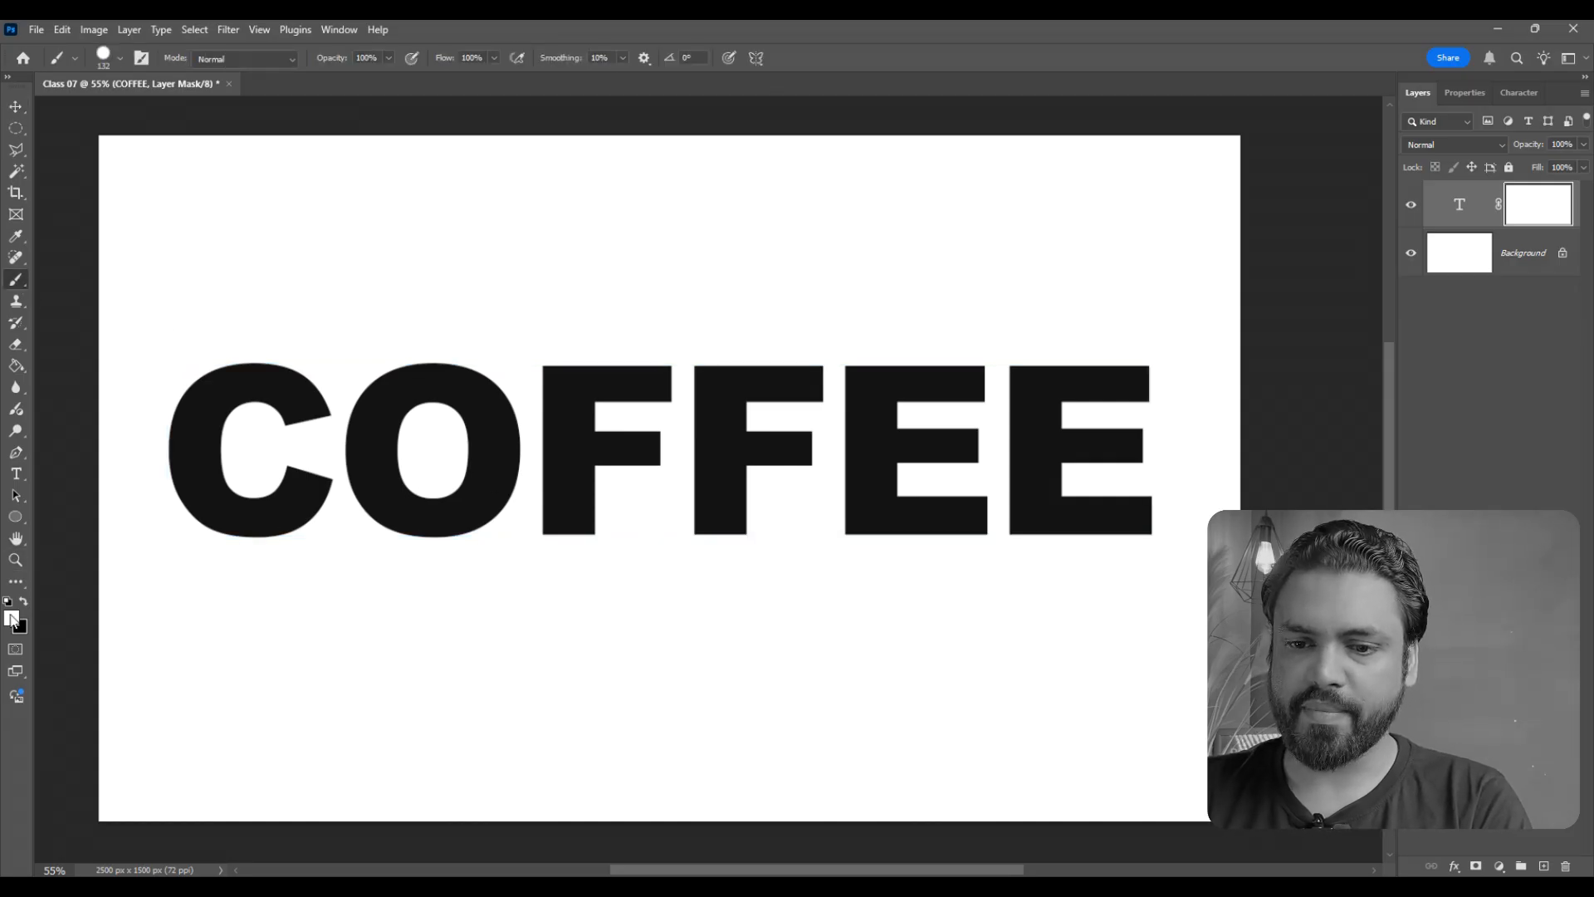
pyautogui.click(11, 618)
pyautogui.click(552, 445)
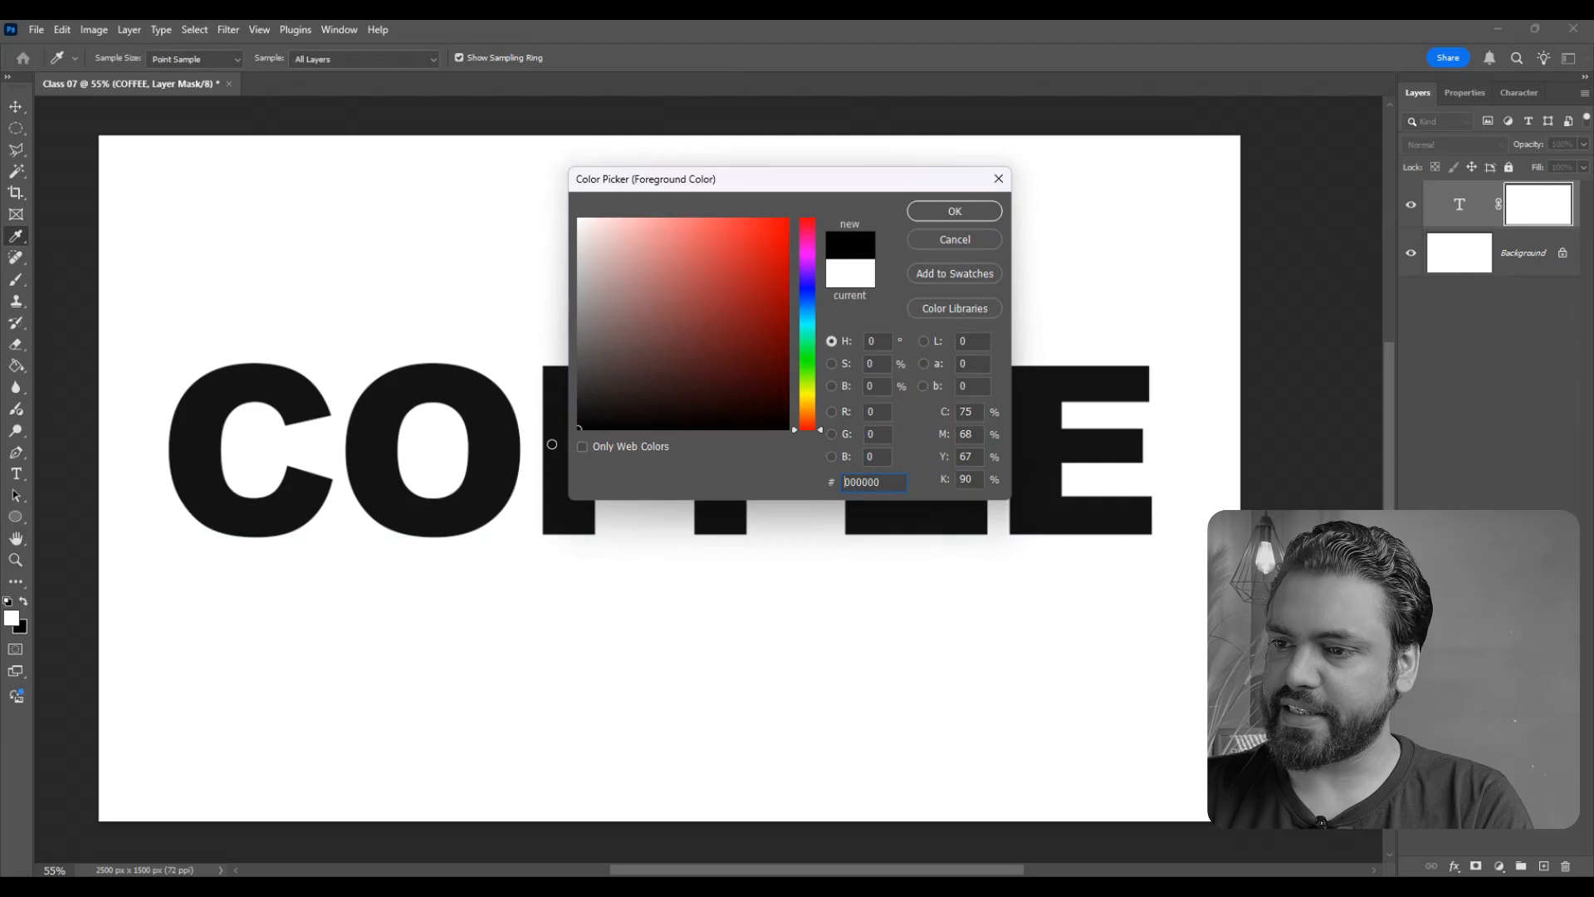
pyautogui.click(927, 217)
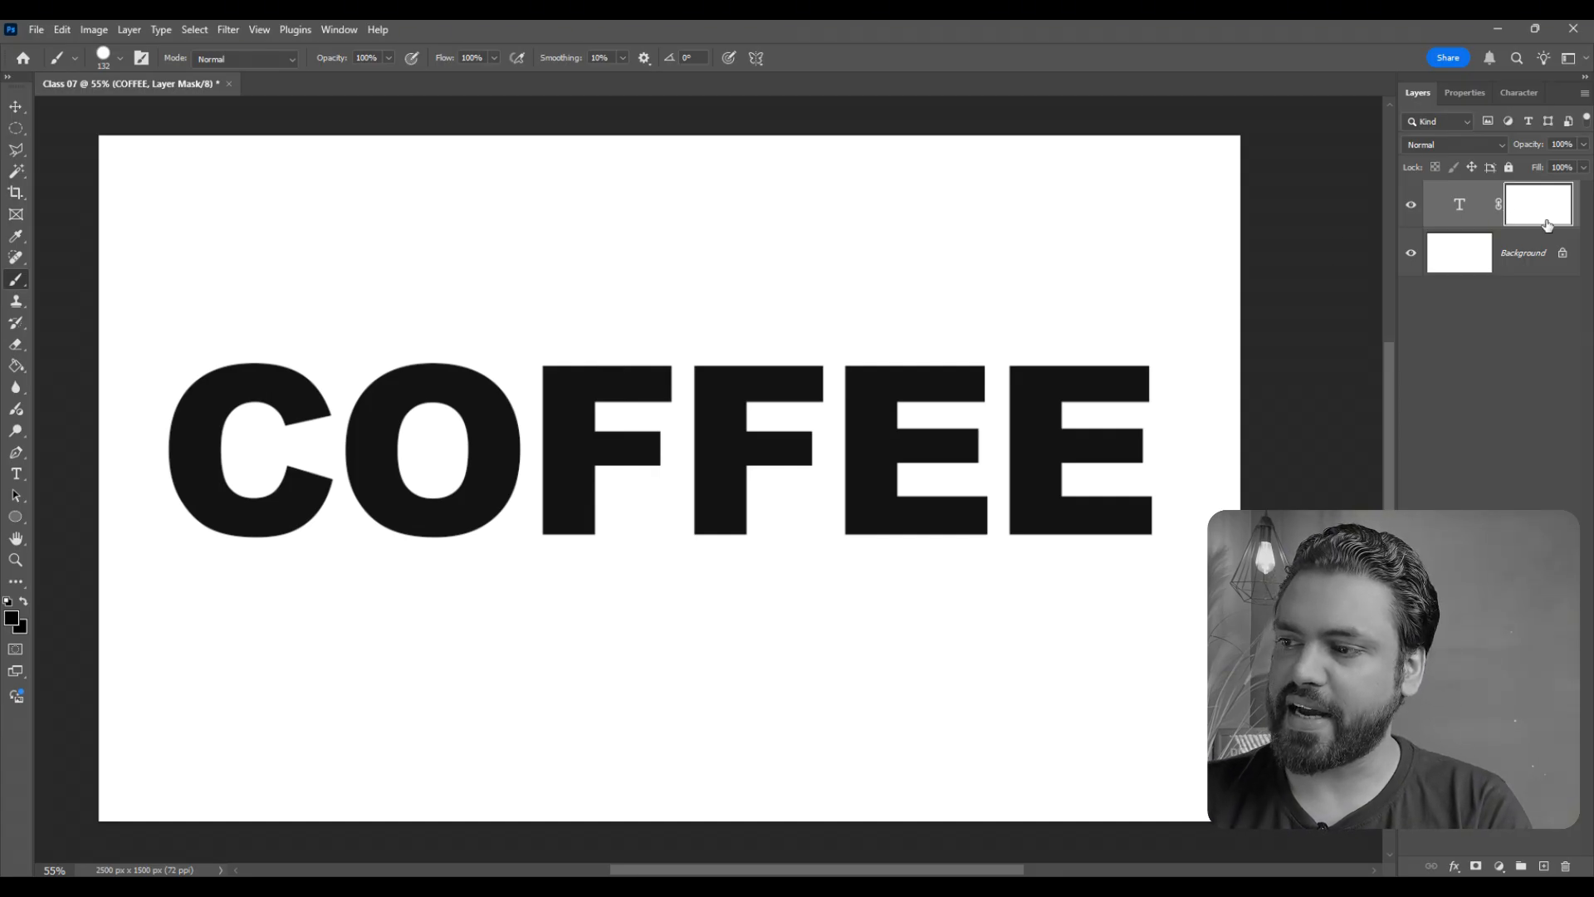
# - Paint black on the COFFEE layer's mask to hide the upper and lower edges of all the letters
pyautogui.moveTo(1157, 337); pyautogui.dragTo(1007, 339)
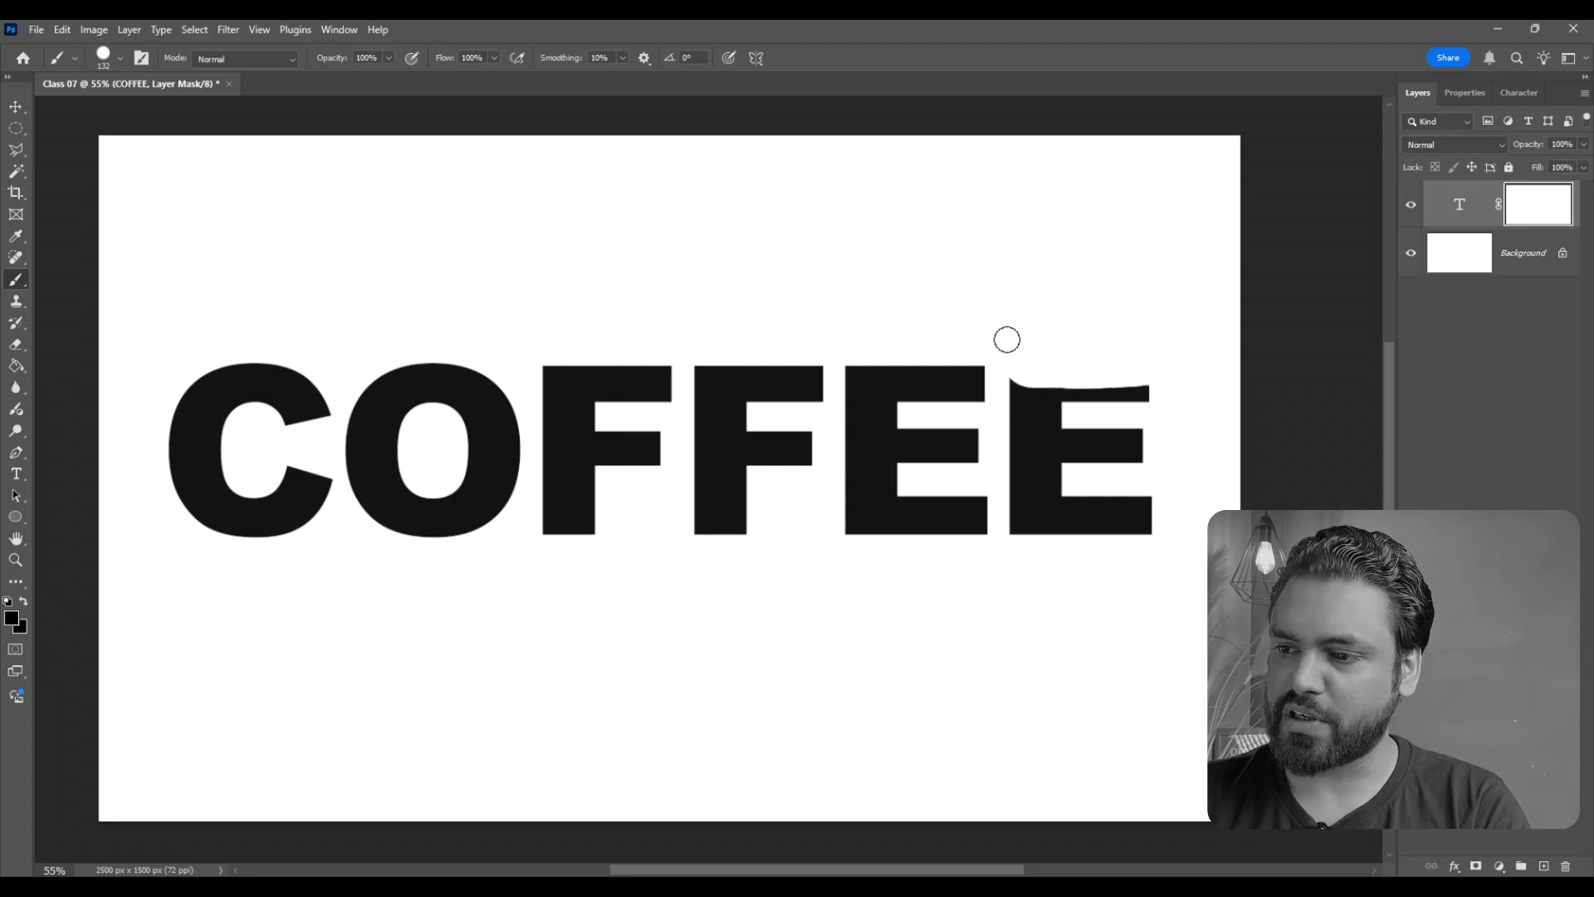
pyautogui.moveTo(1118, 341); pyautogui.dragTo(1138, 340)
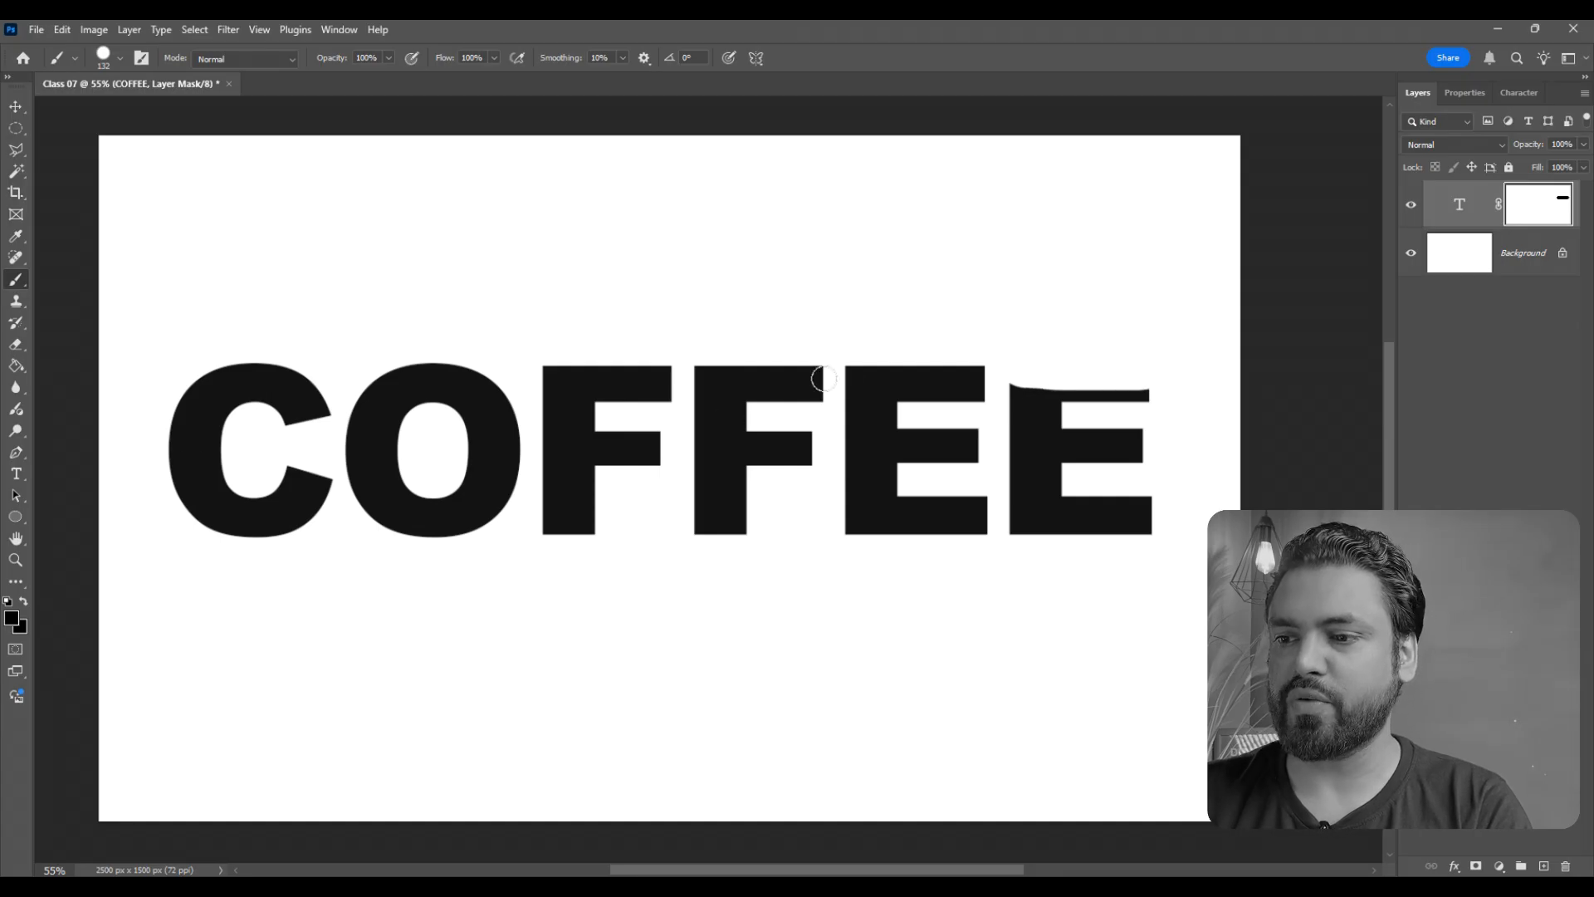
pyautogui.moveTo(644, 313)
pyautogui.mouseDown()
pyautogui.moveTo(644, 328)
pyautogui.moveTo(545, 337)
pyautogui.moveTo(677, 357)
pyautogui.mouseUp()
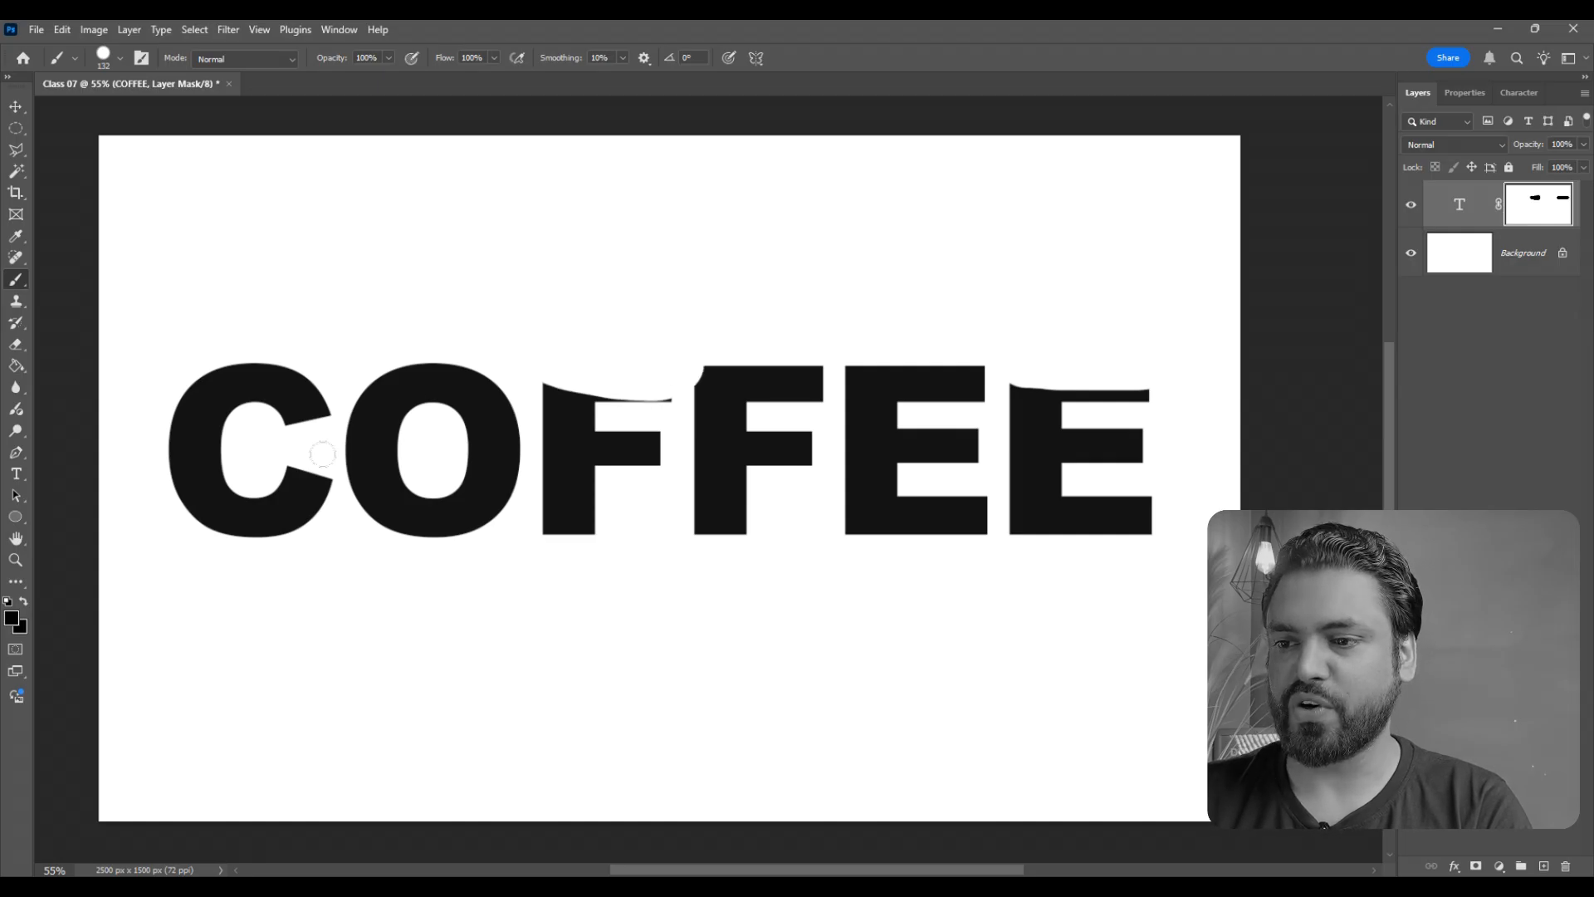
pyautogui.moveTo(496, 330)
pyautogui.mouseDown()
pyautogui.moveTo(439, 349)
pyautogui.moveTo(361, 336)
pyautogui.mouseUp()
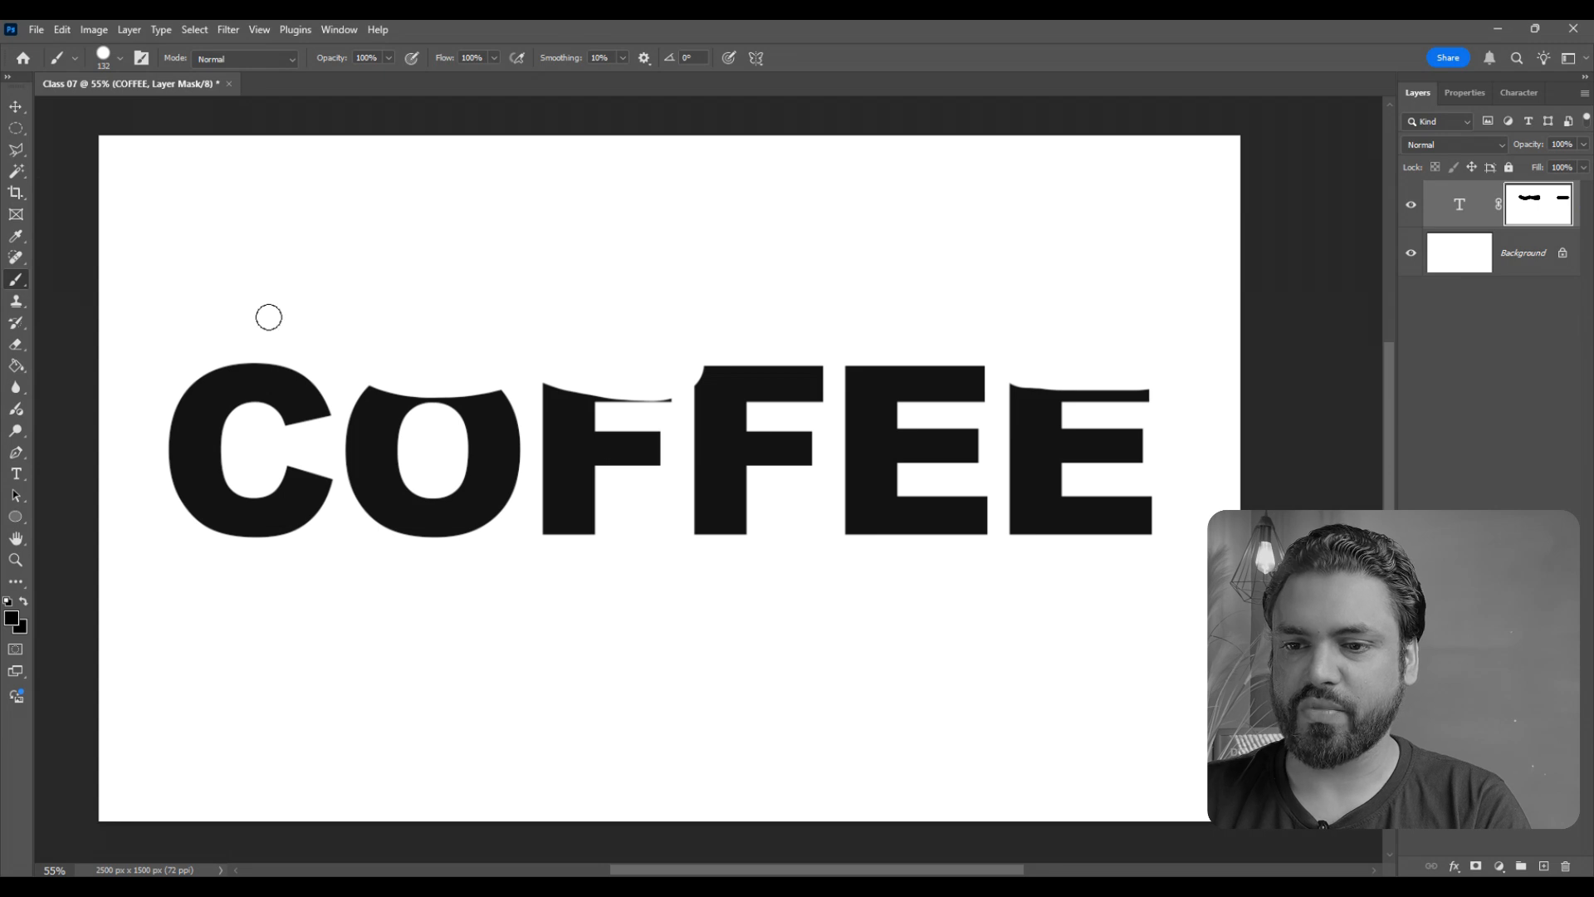
pyautogui.moveTo(268, 318); pyautogui.dragTo(214, 330)
pyautogui.click(722, 346)
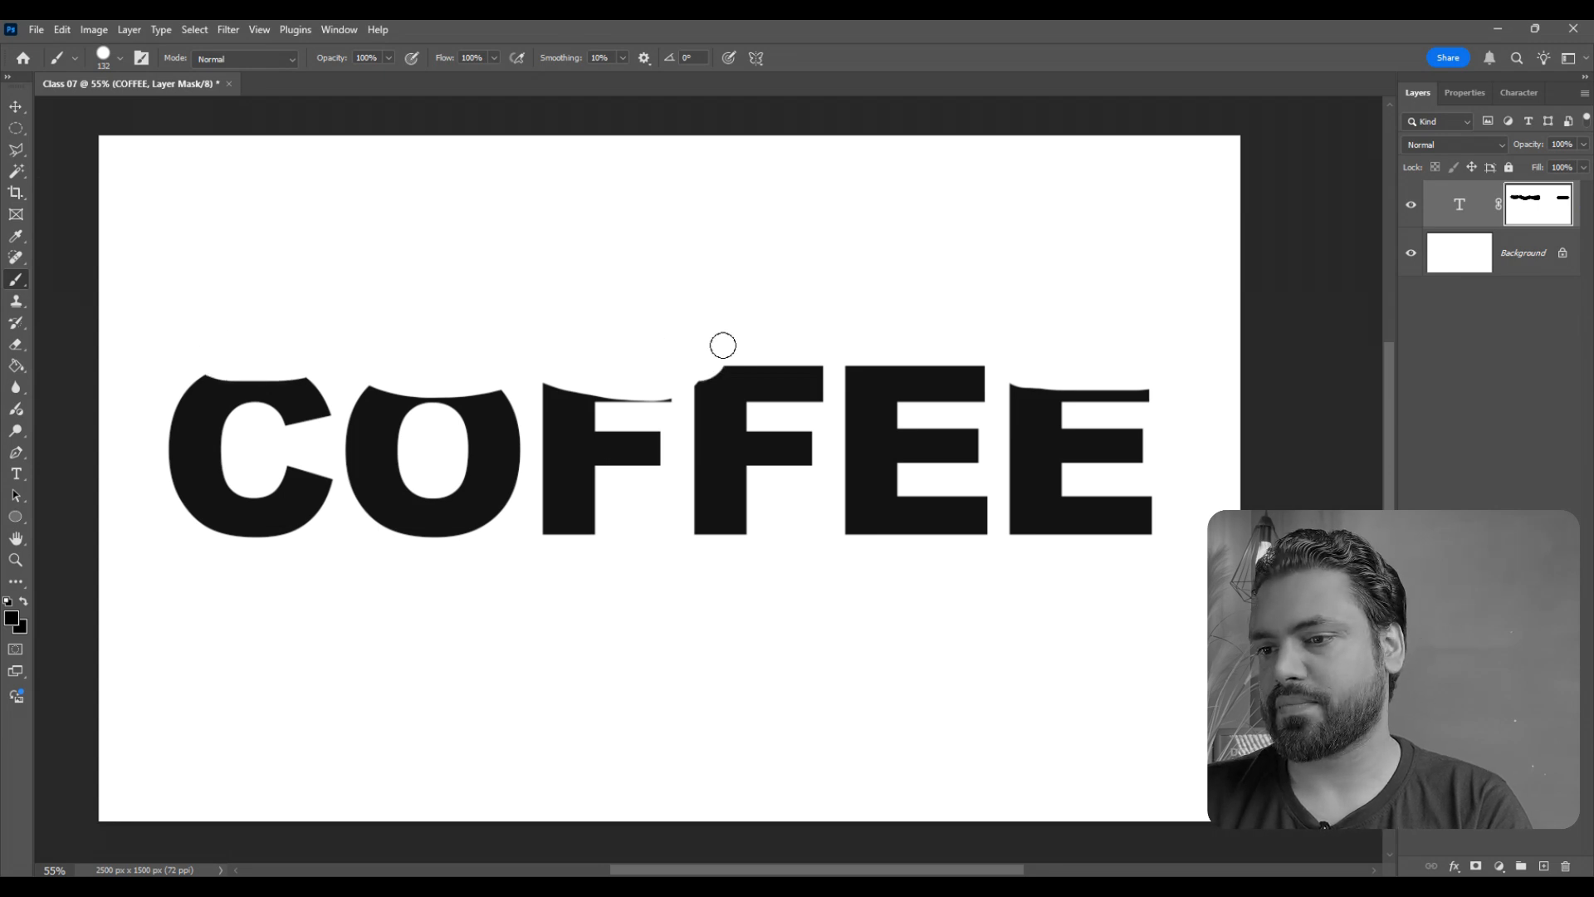
pyautogui.moveTo(704, 374); pyautogui.dragTo(984, 366)
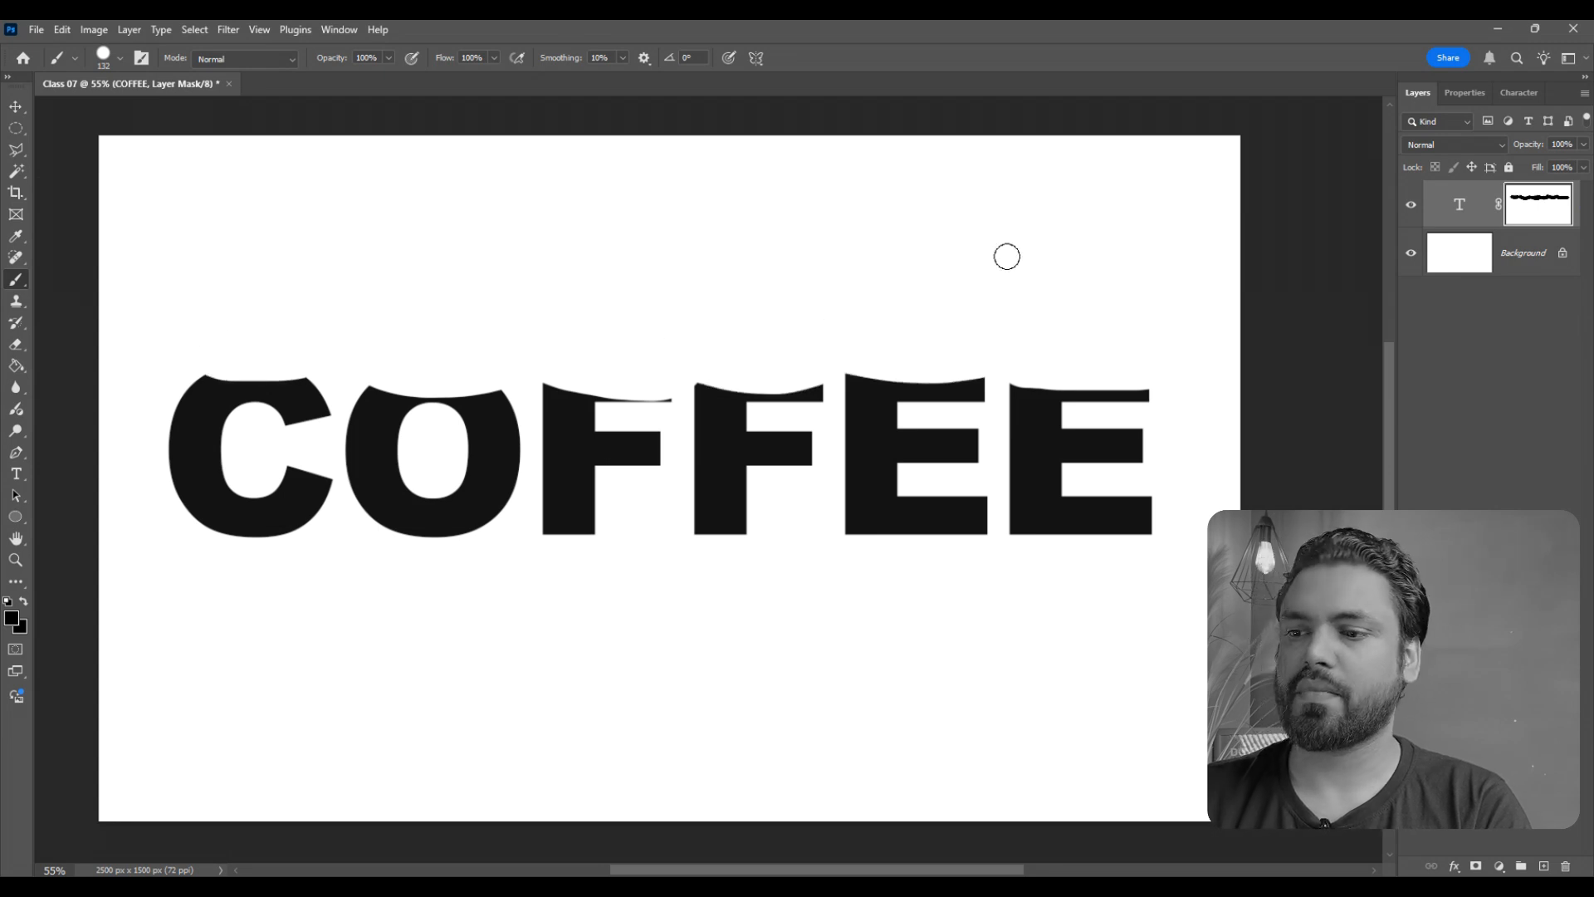
pyautogui.moveTo(1124, 541); pyautogui.dragTo(847, 532)
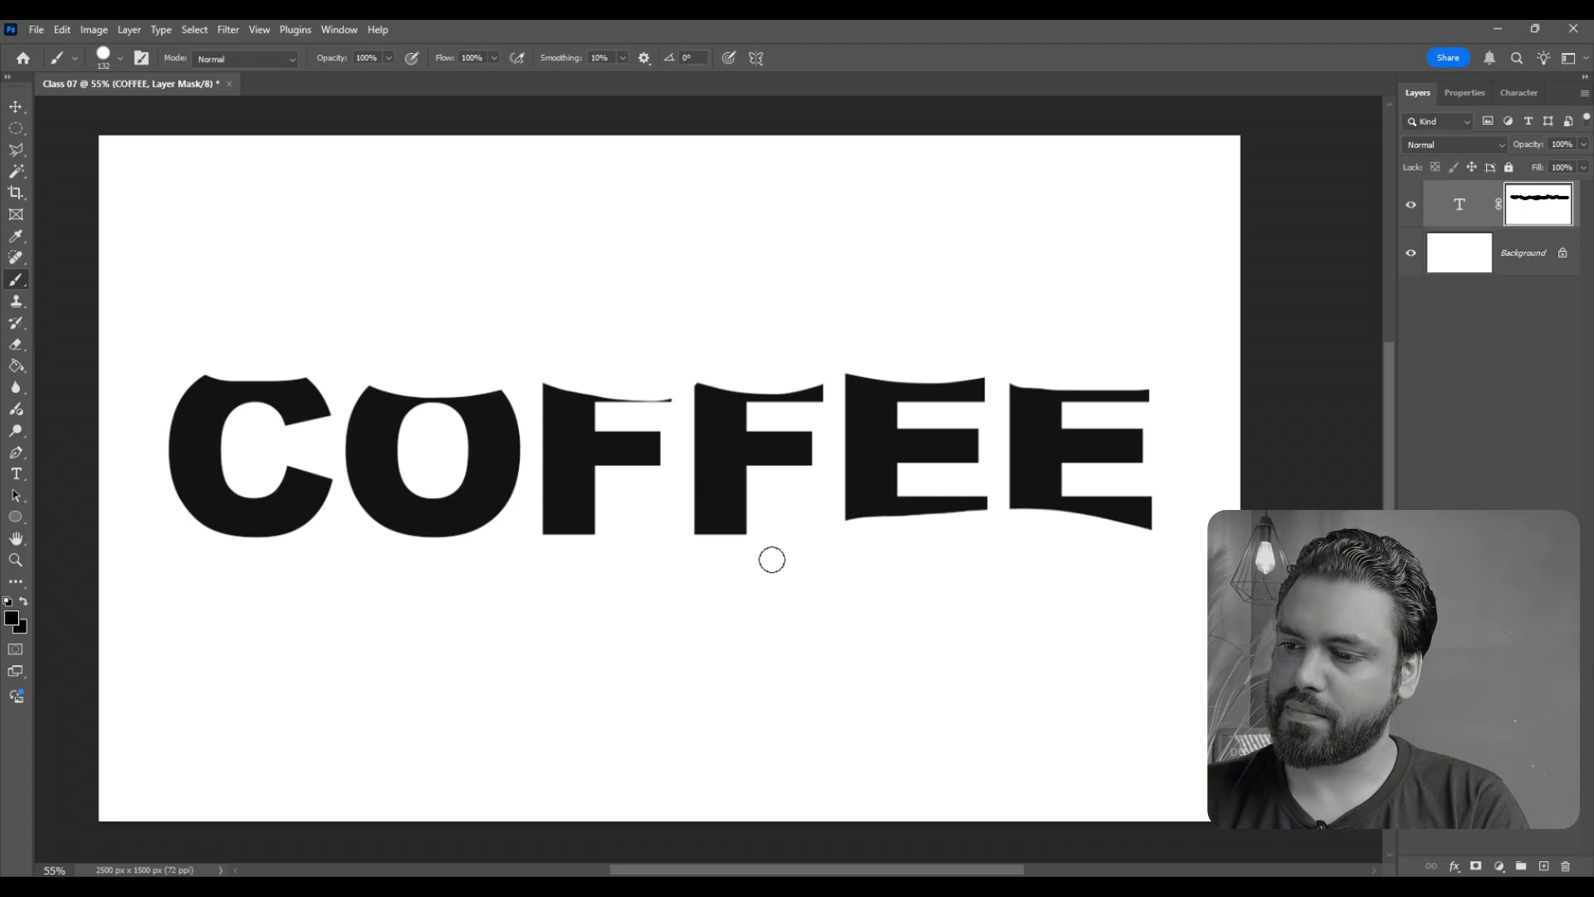
pyautogui.moveTo(751, 552)
pyautogui.mouseDown()
pyautogui.moveTo(567, 512)
pyautogui.moveTo(320, 541)
pyautogui.moveTo(171, 497)
pyautogui.mouseUp()
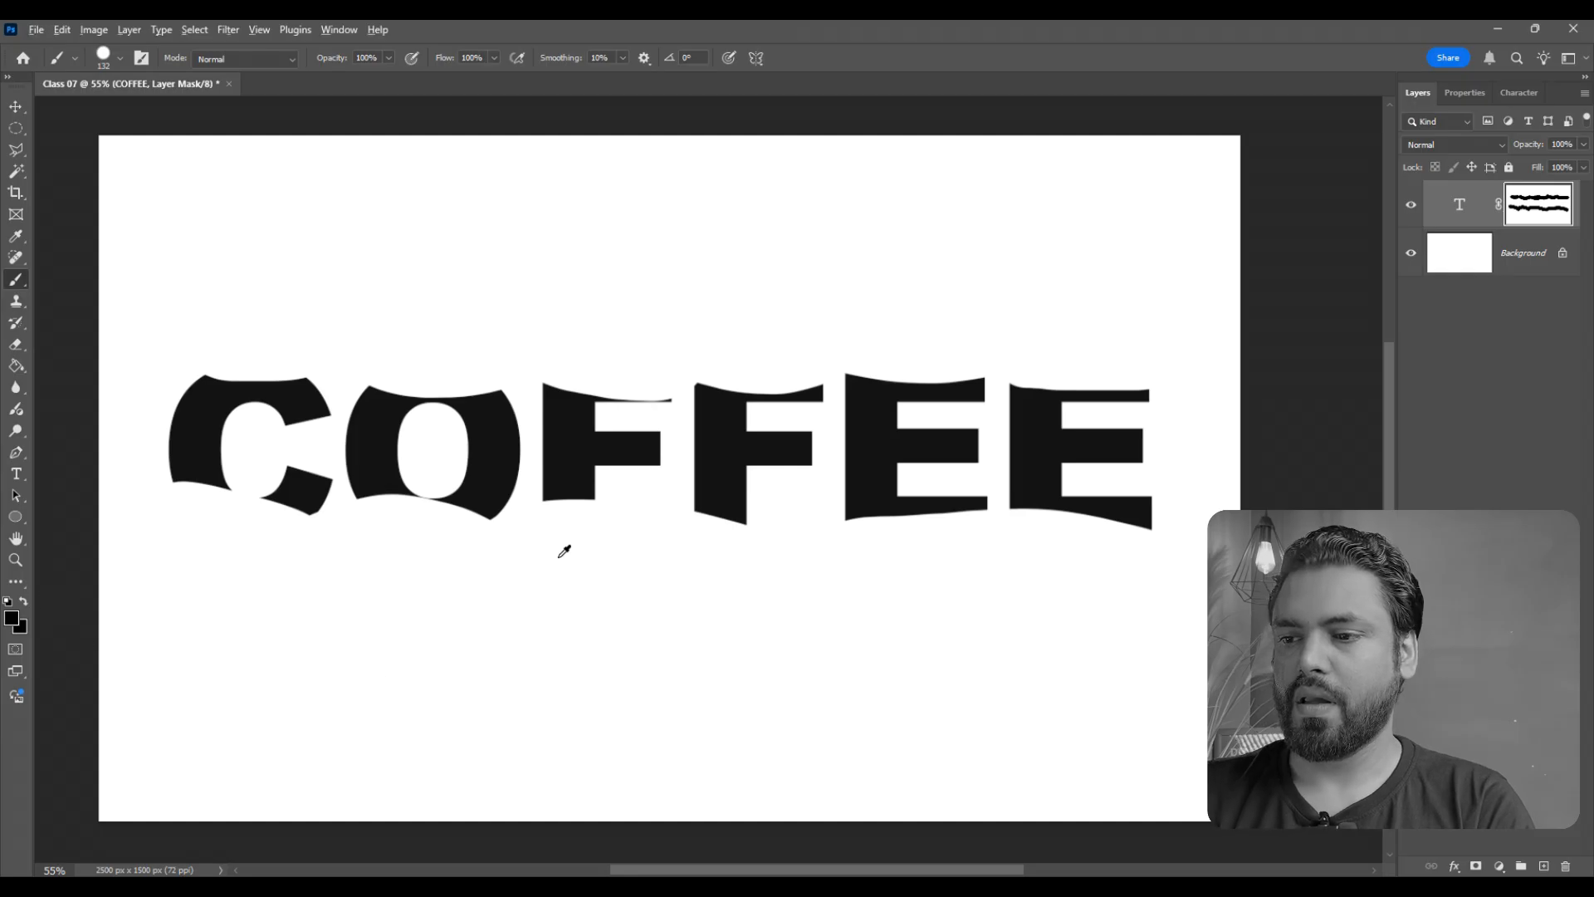
pyautogui.scroll(-1, 562, 559)
pyautogui.scroll(1, 596, 591)
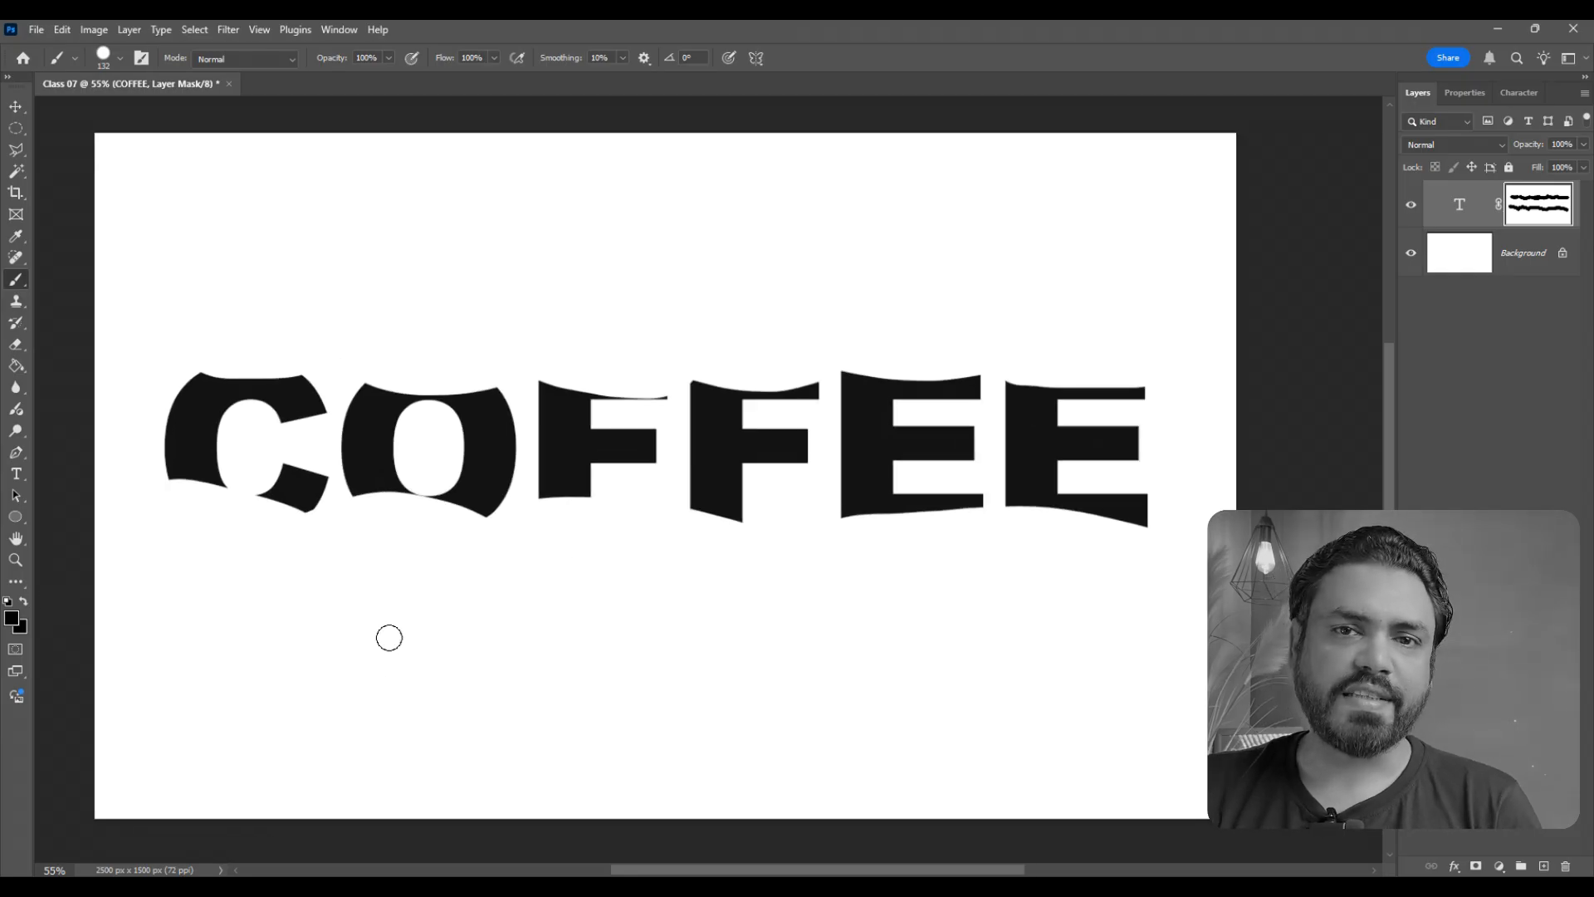
# - Set the foreground color to white (ffffff) and paint over the mask to restore the letters' hidden upper and lower edges
pyautogui.scroll(1, 674, 588)
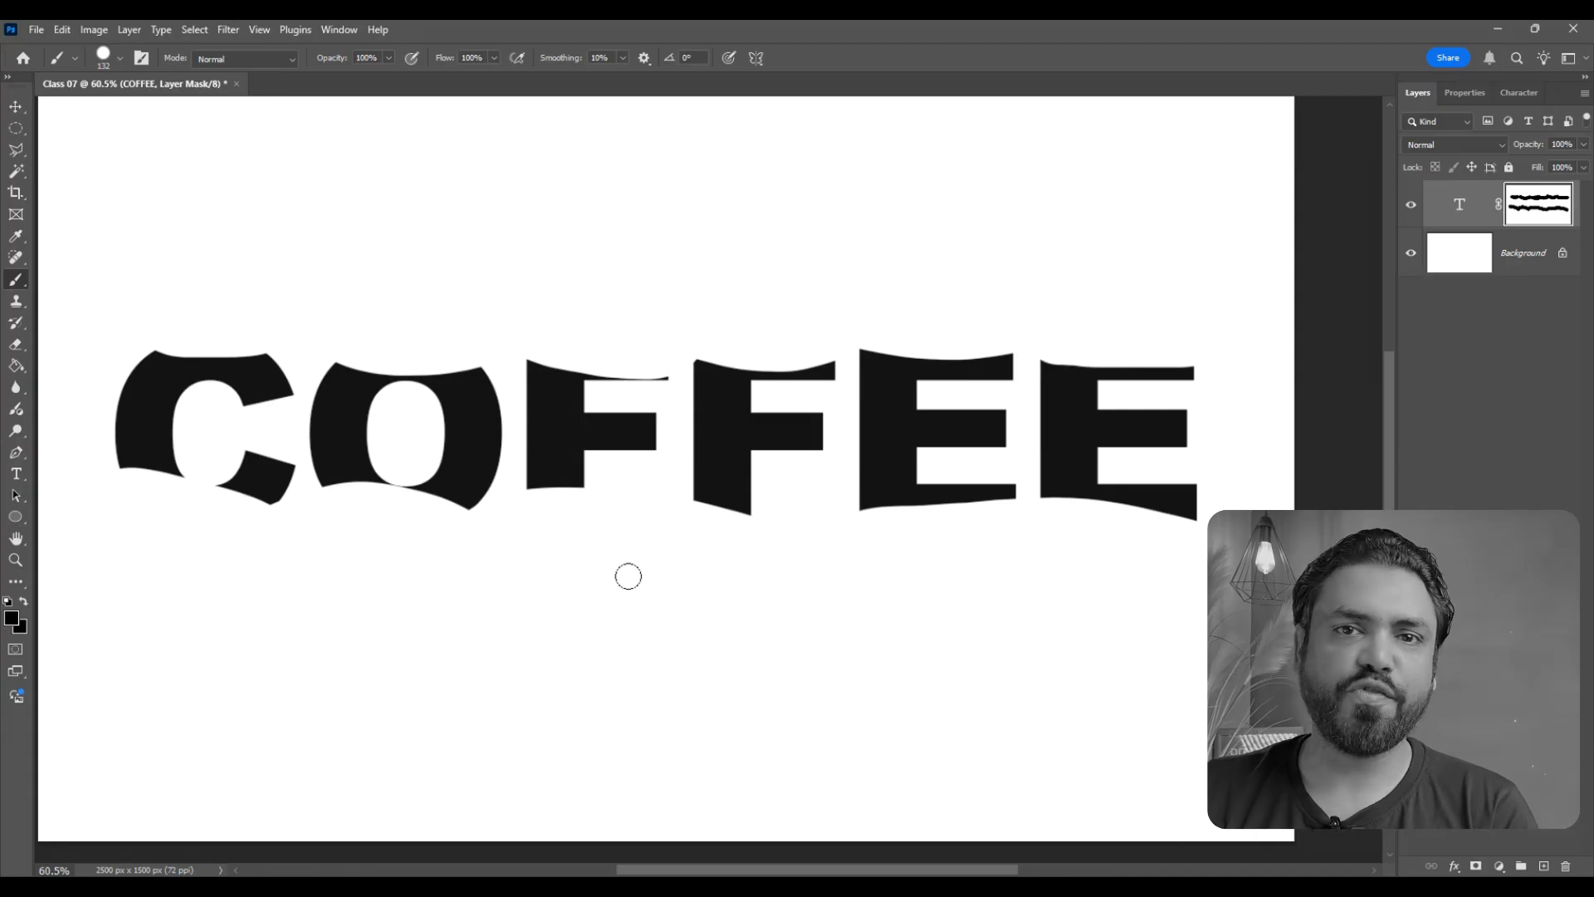
pyautogui.click(12, 619)
pyautogui.moveTo(683, 313); pyautogui.dragTo(534, 221)
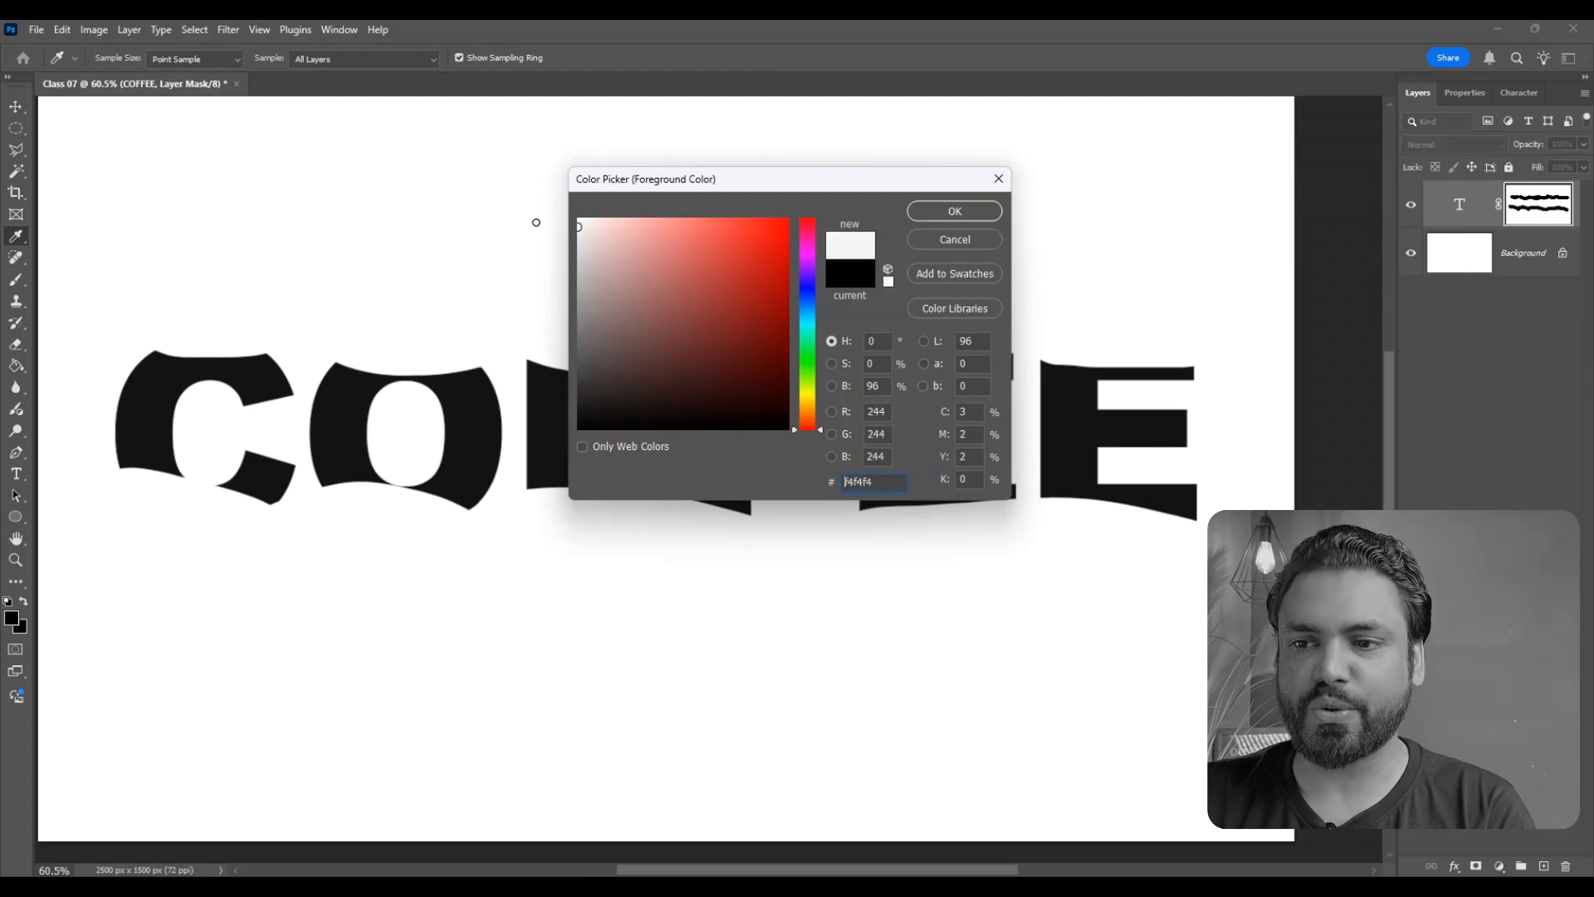
pyautogui.click(954, 211)
pyautogui.press('b')
pyautogui.moveTo(1191, 337)
pyautogui.mouseDown()
pyautogui.moveTo(757, 341)
pyautogui.moveTo(337, 322)
pyautogui.moveTo(120, 339)
pyautogui.mouseUp()
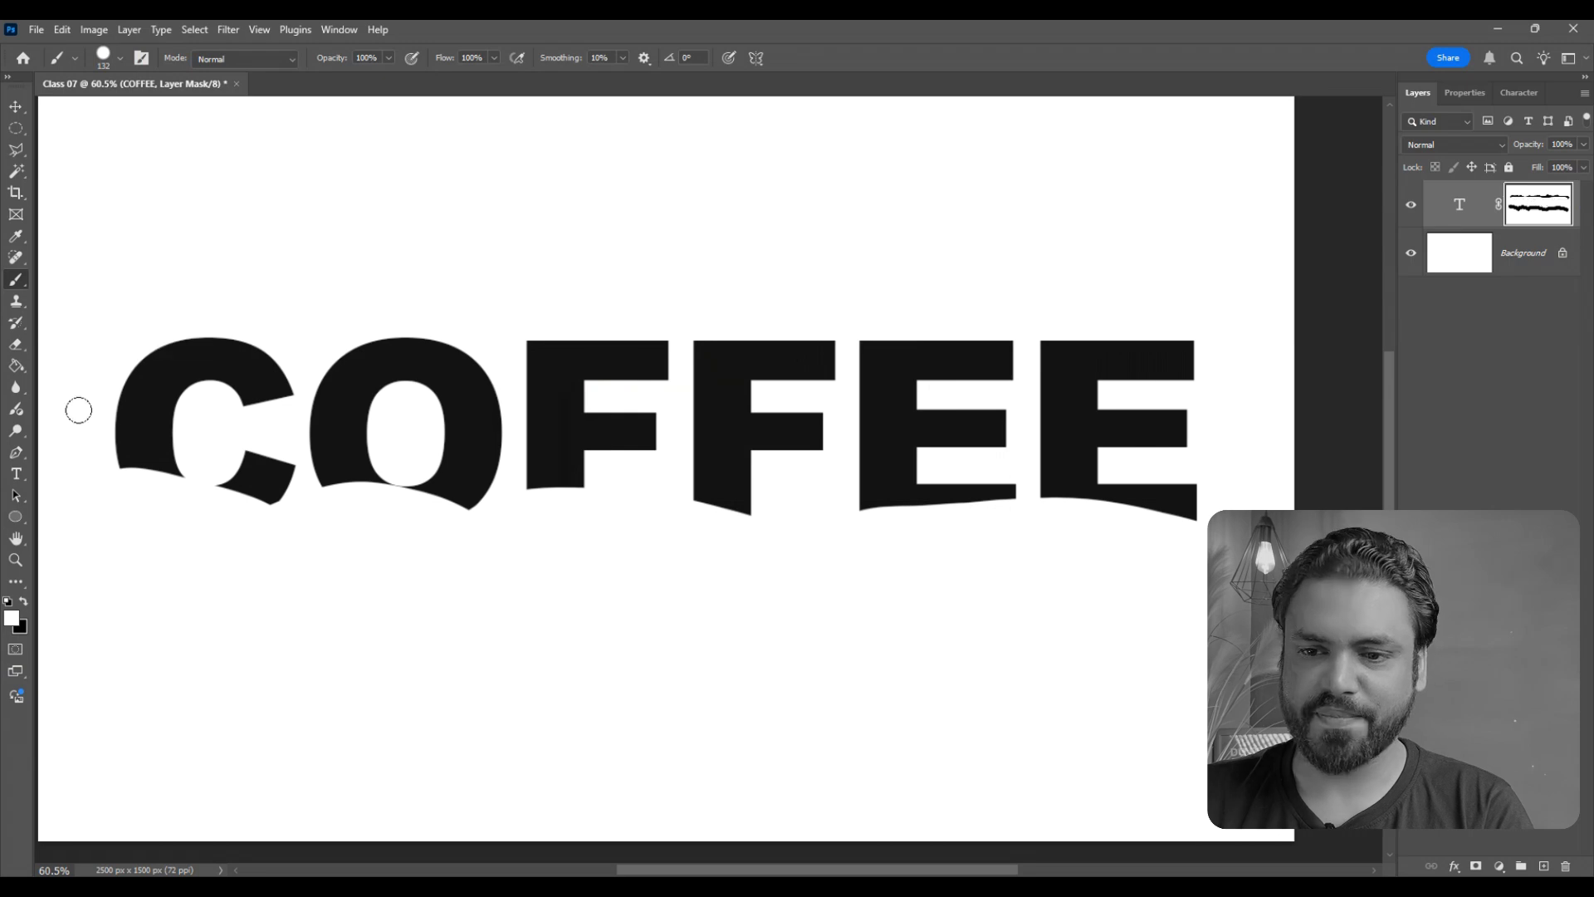
pyautogui.moveTo(79, 410)
pyautogui.mouseDown()
pyautogui.moveTo(132, 465)
pyautogui.moveTo(336, 489)
pyautogui.moveTo(1197, 483)
pyautogui.mouseUp()
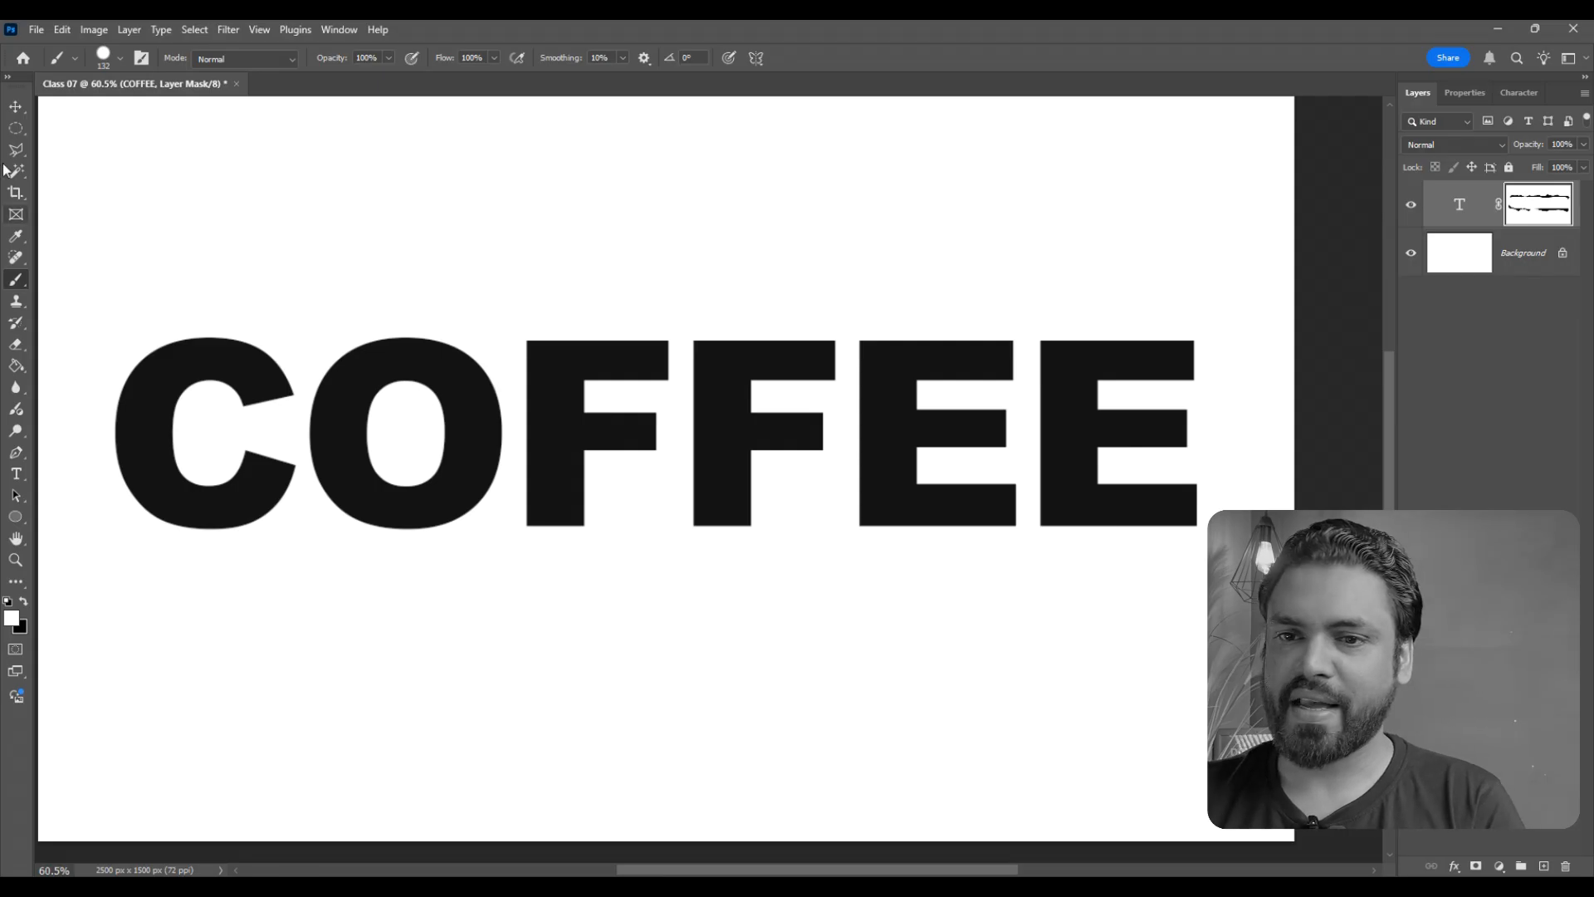
# - Delete the COFFEE layer's mask and the text layer itself
pyautogui.click(16, 106)
pyautogui.press('Delete')
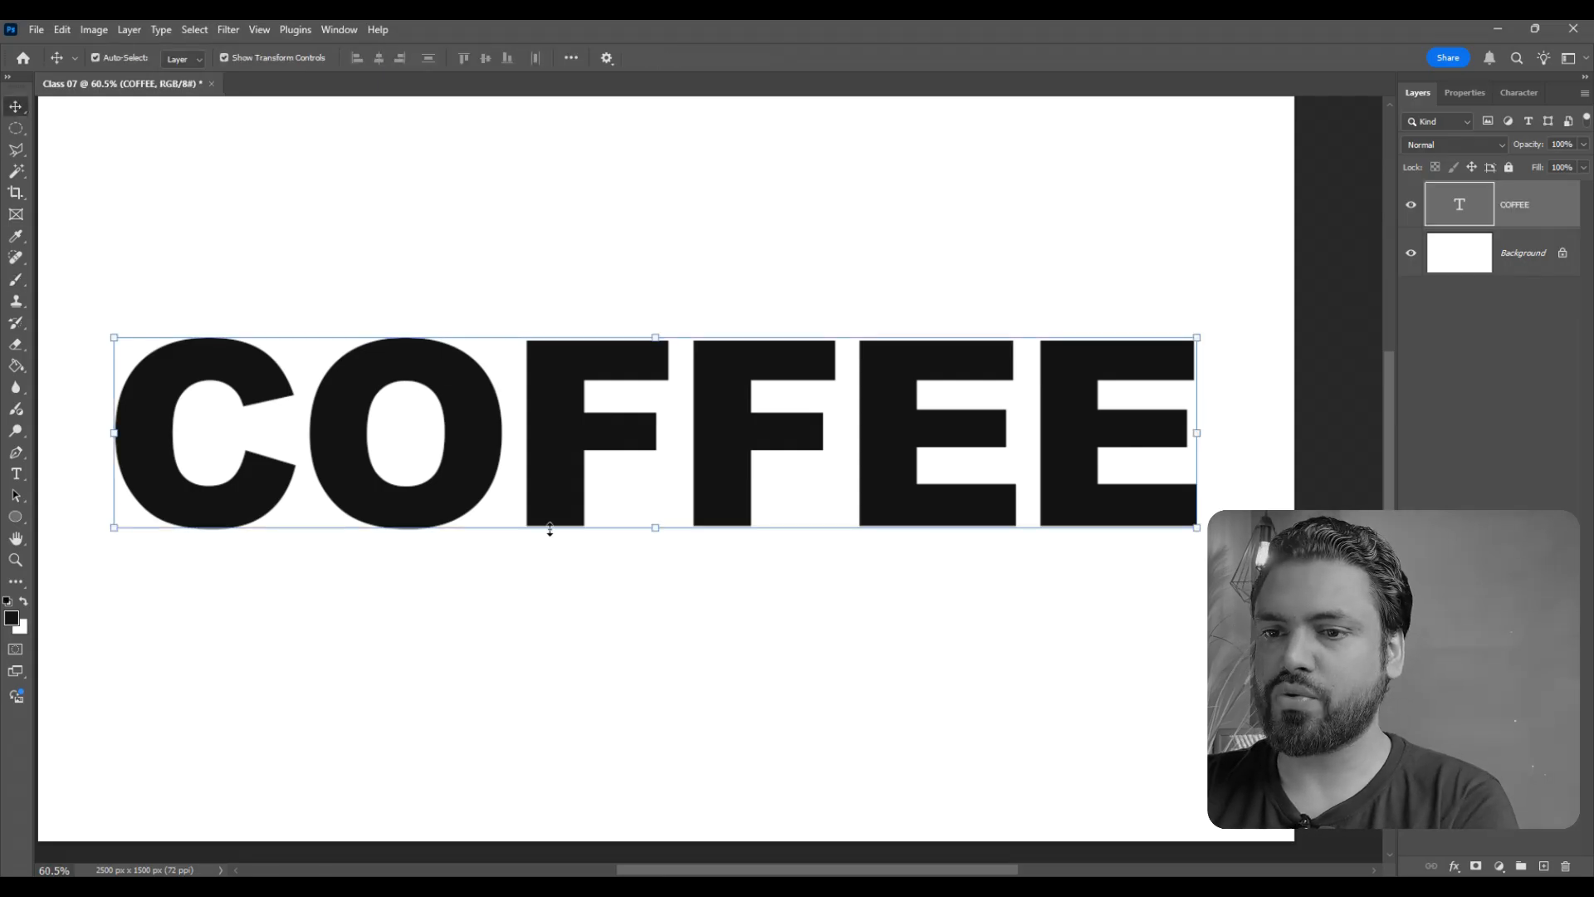
pyautogui.press('Delete')
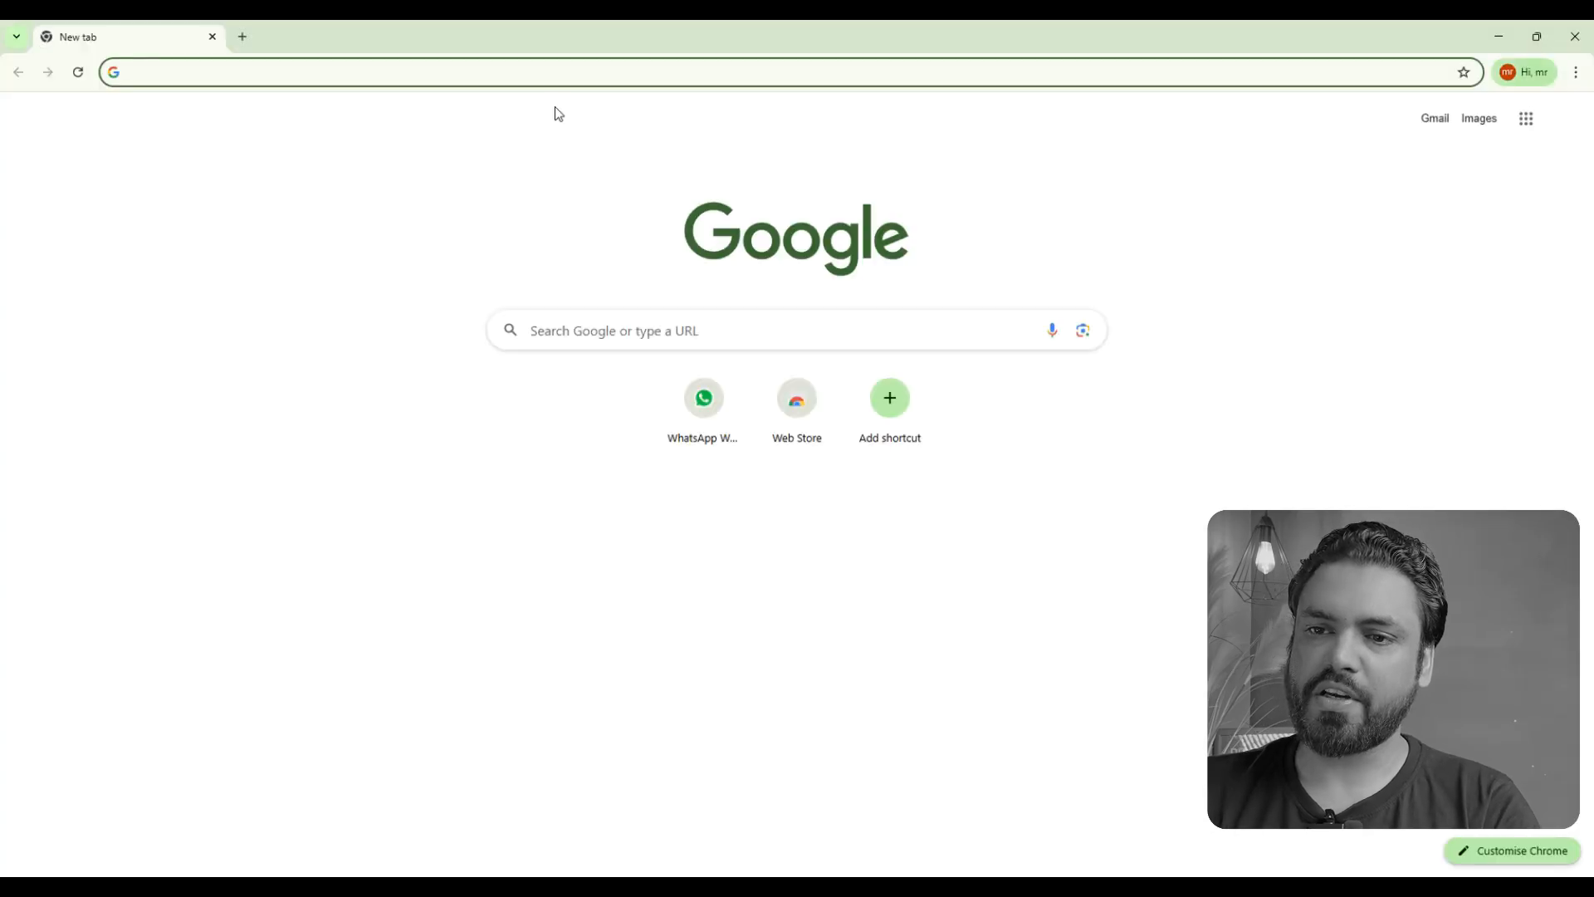
# - Search Google Images for "interior design"
pyautogui.write('interior design')
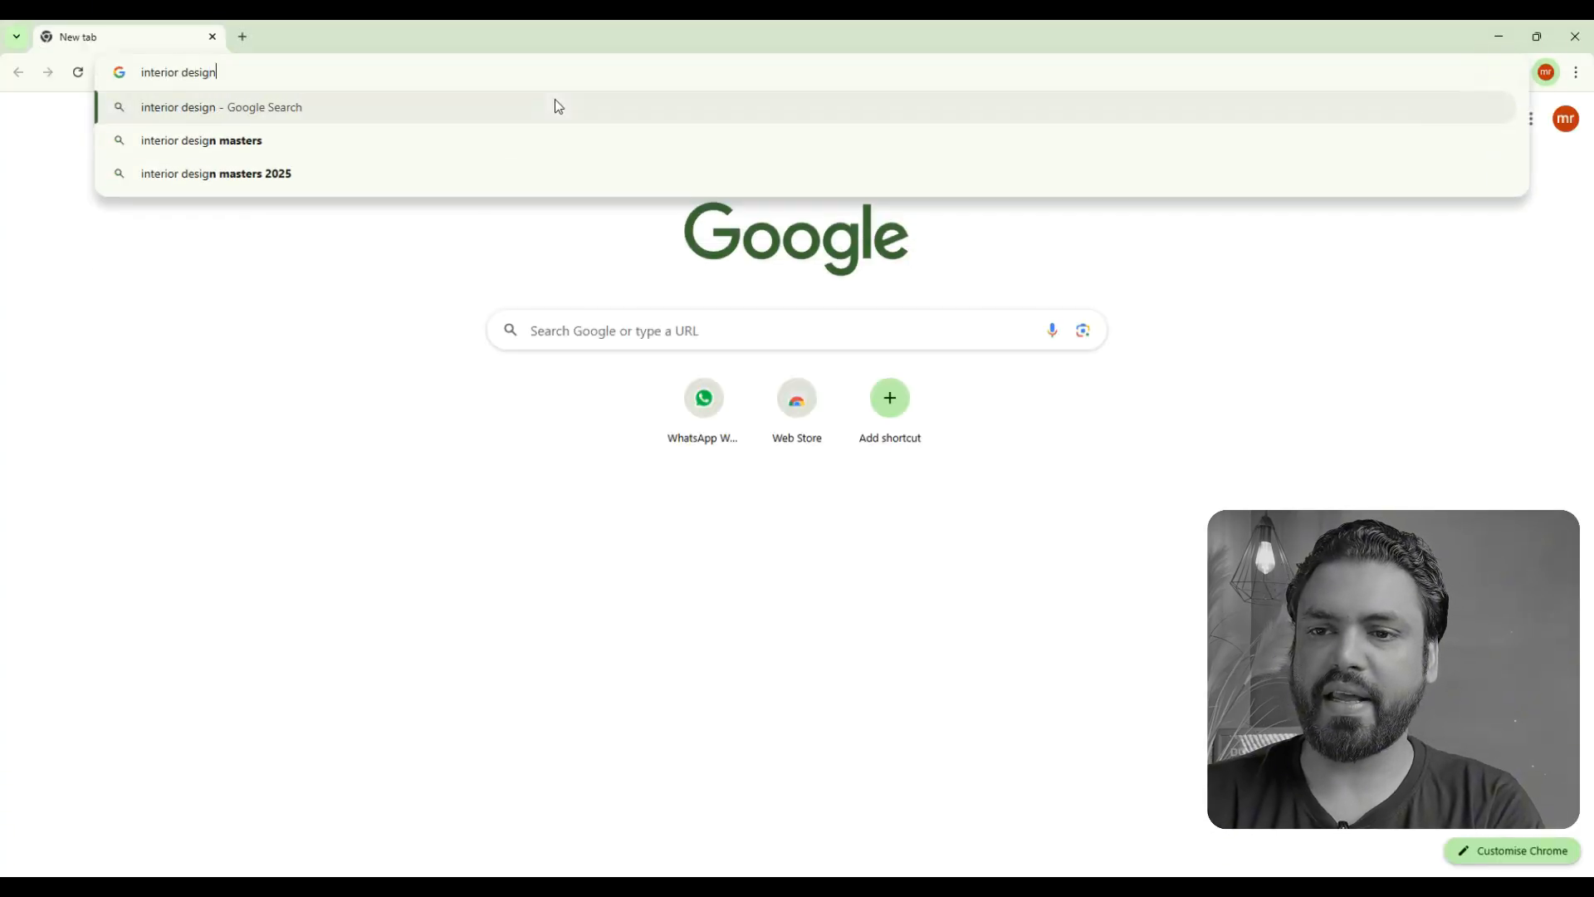
pyautogui.press('Return')
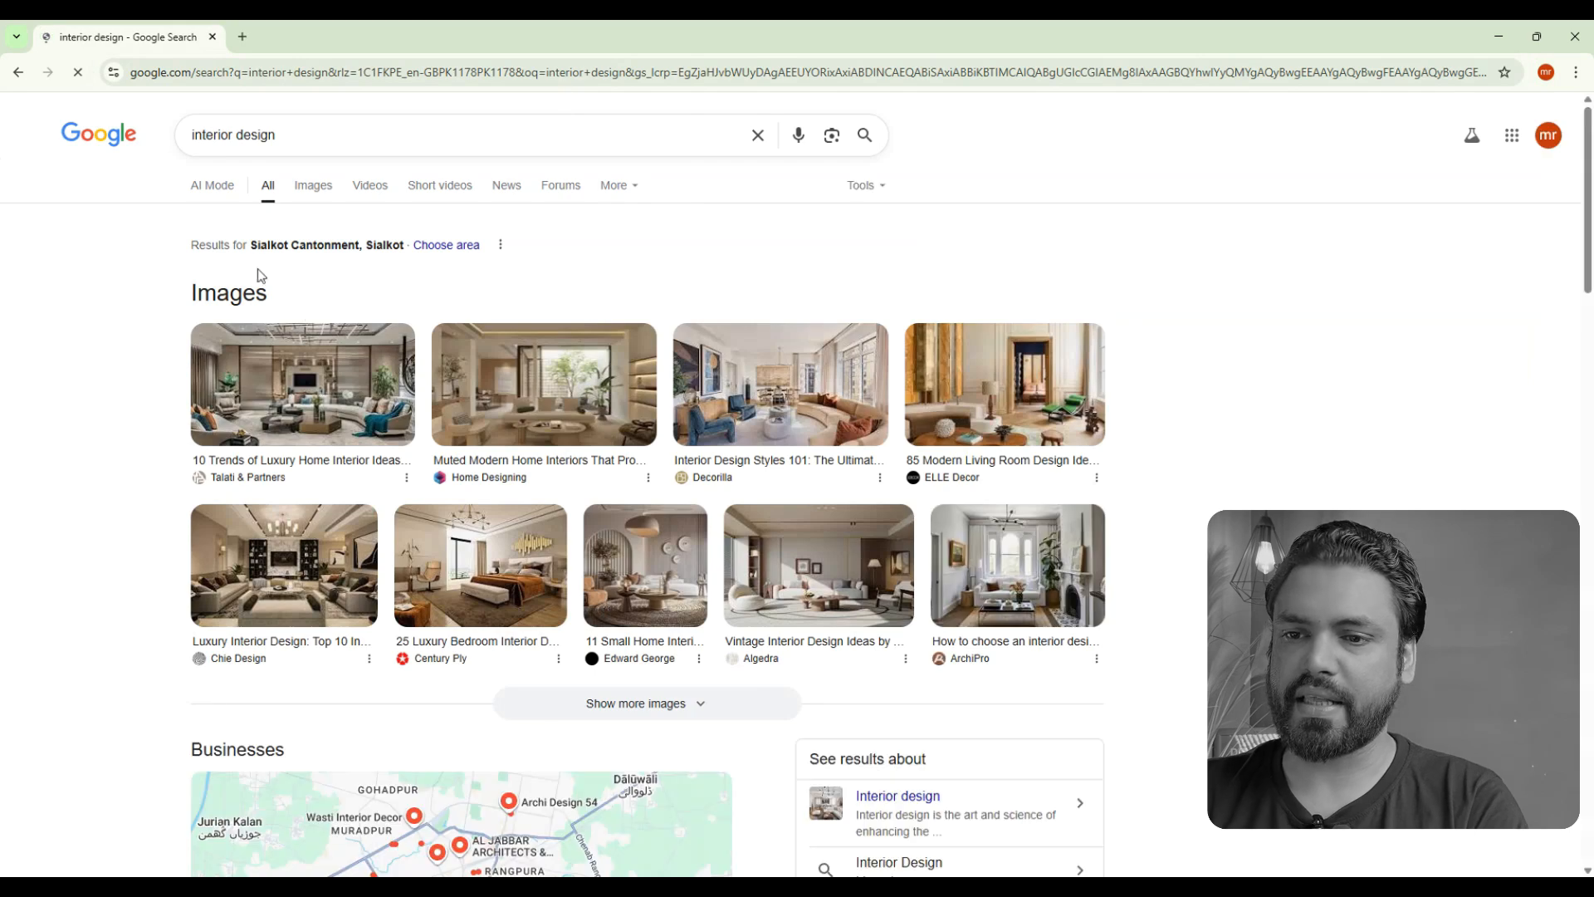
pyautogui.click(306, 193)
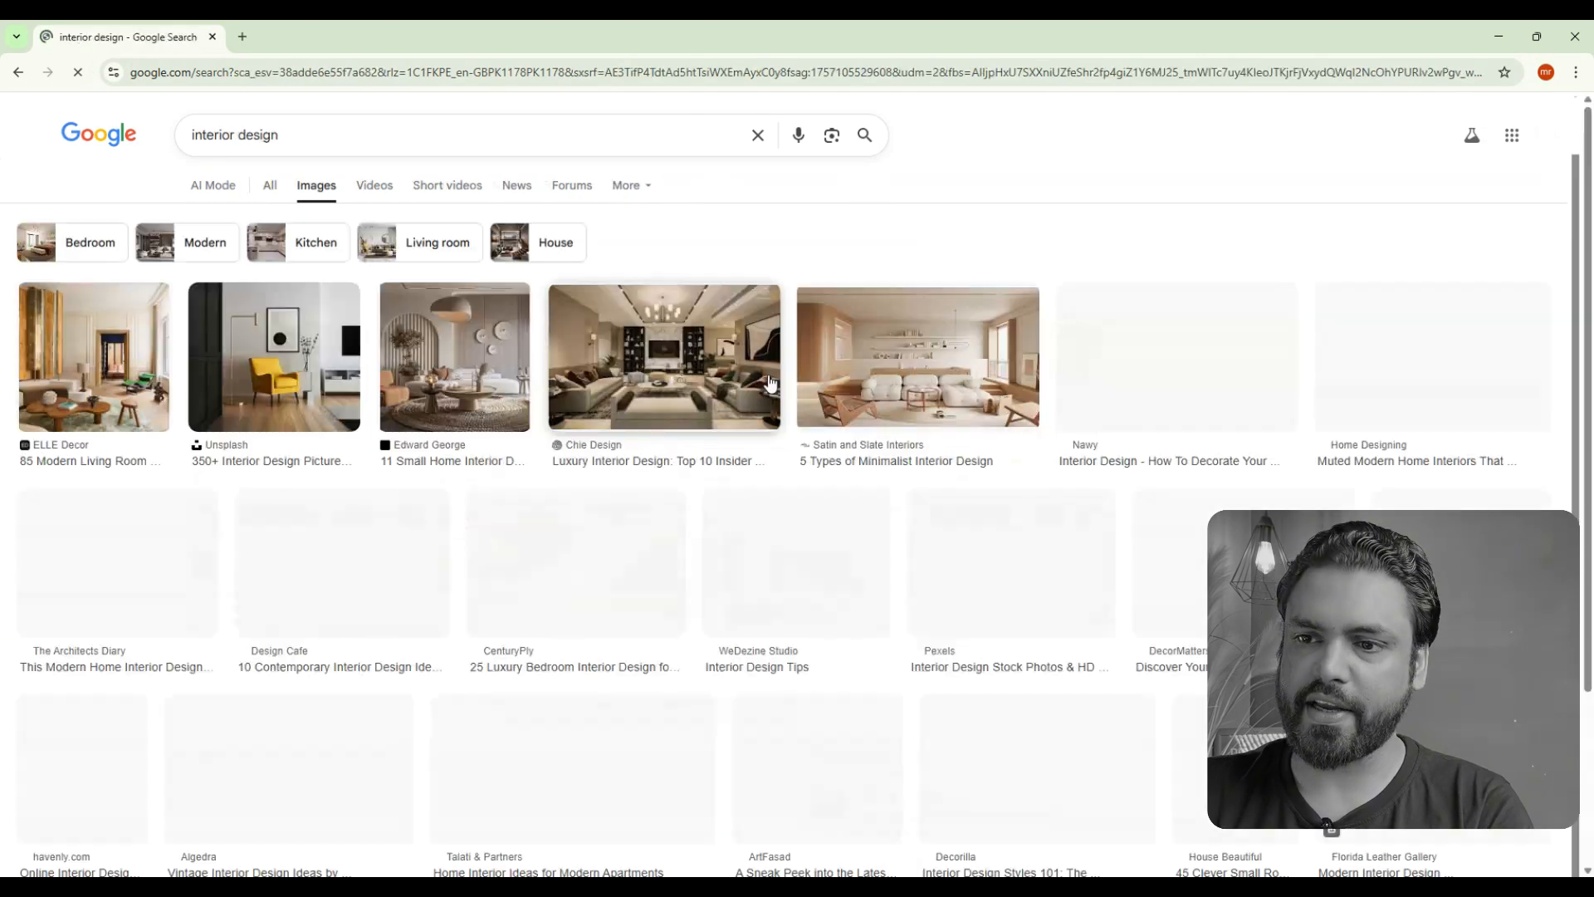
# - Open the Design Dekko luxury bedroom result from the interior design images and copy its image
pyautogui.scroll(-6, 729, 455)
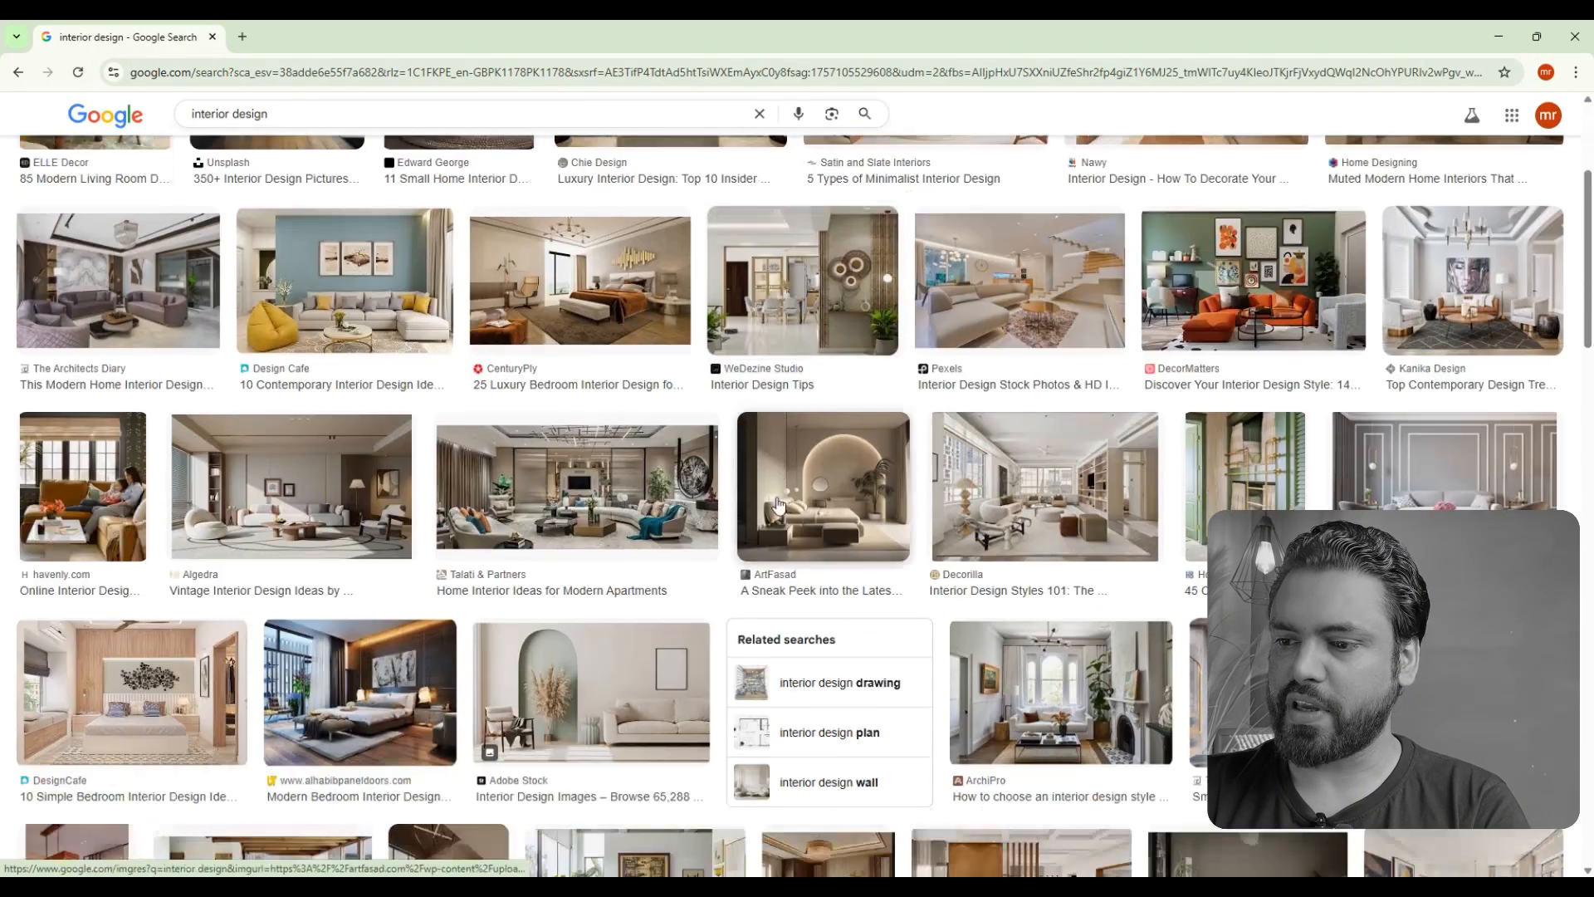
pyautogui.scroll(-15, 778, 503)
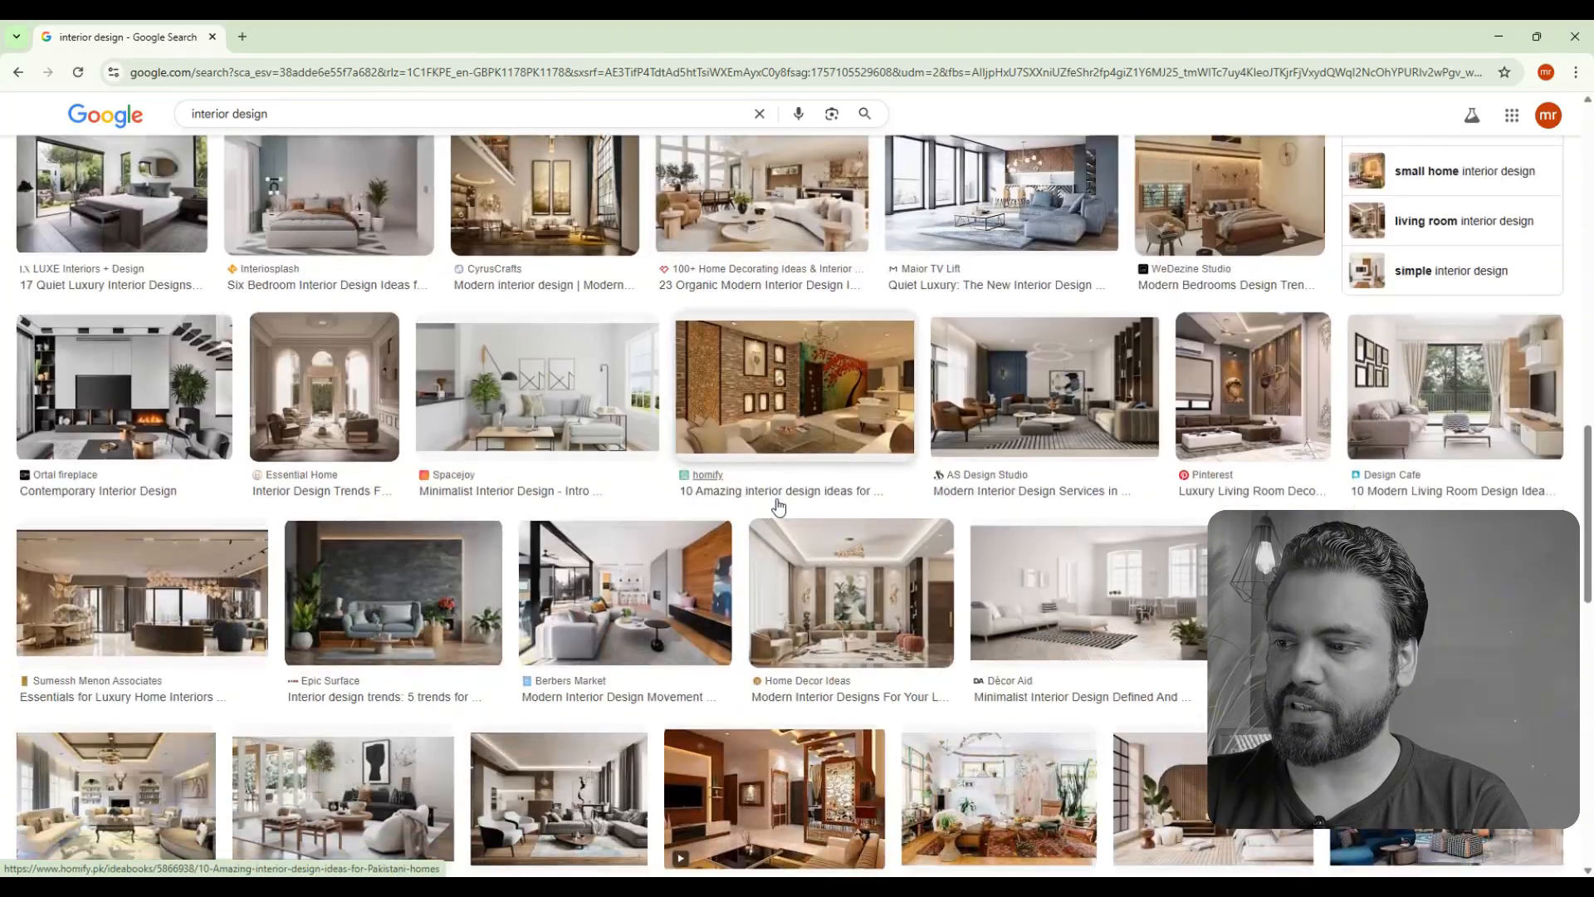
pyautogui.scroll(-8, 780, 506)
pyautogui.scroll(13, 894, 588)
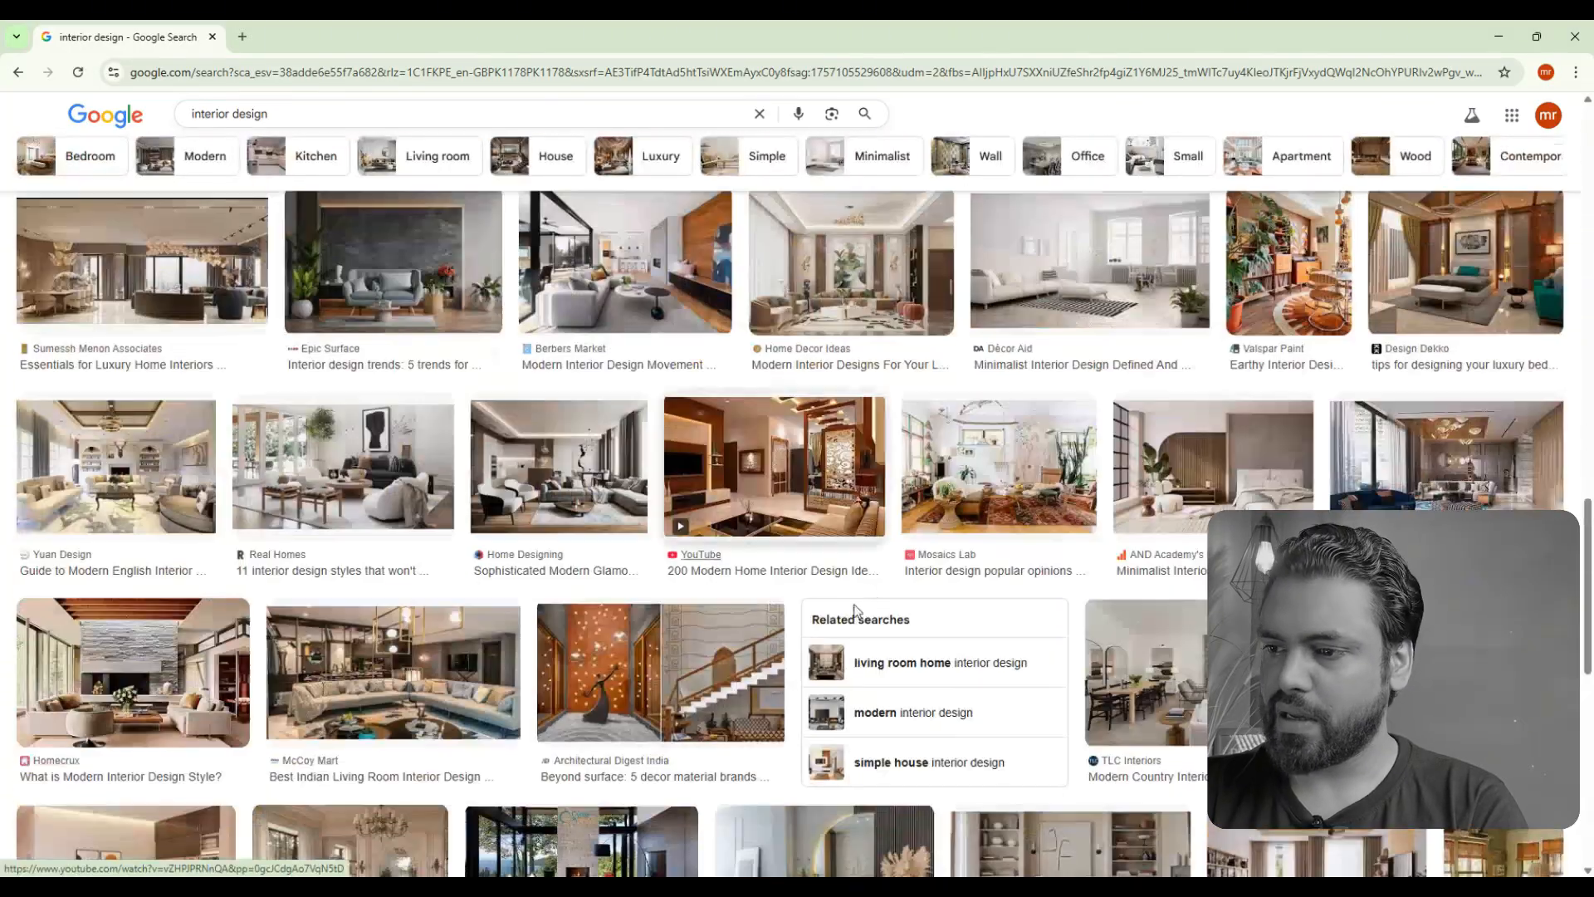
pyautogui.scroll(1, 894, 587)
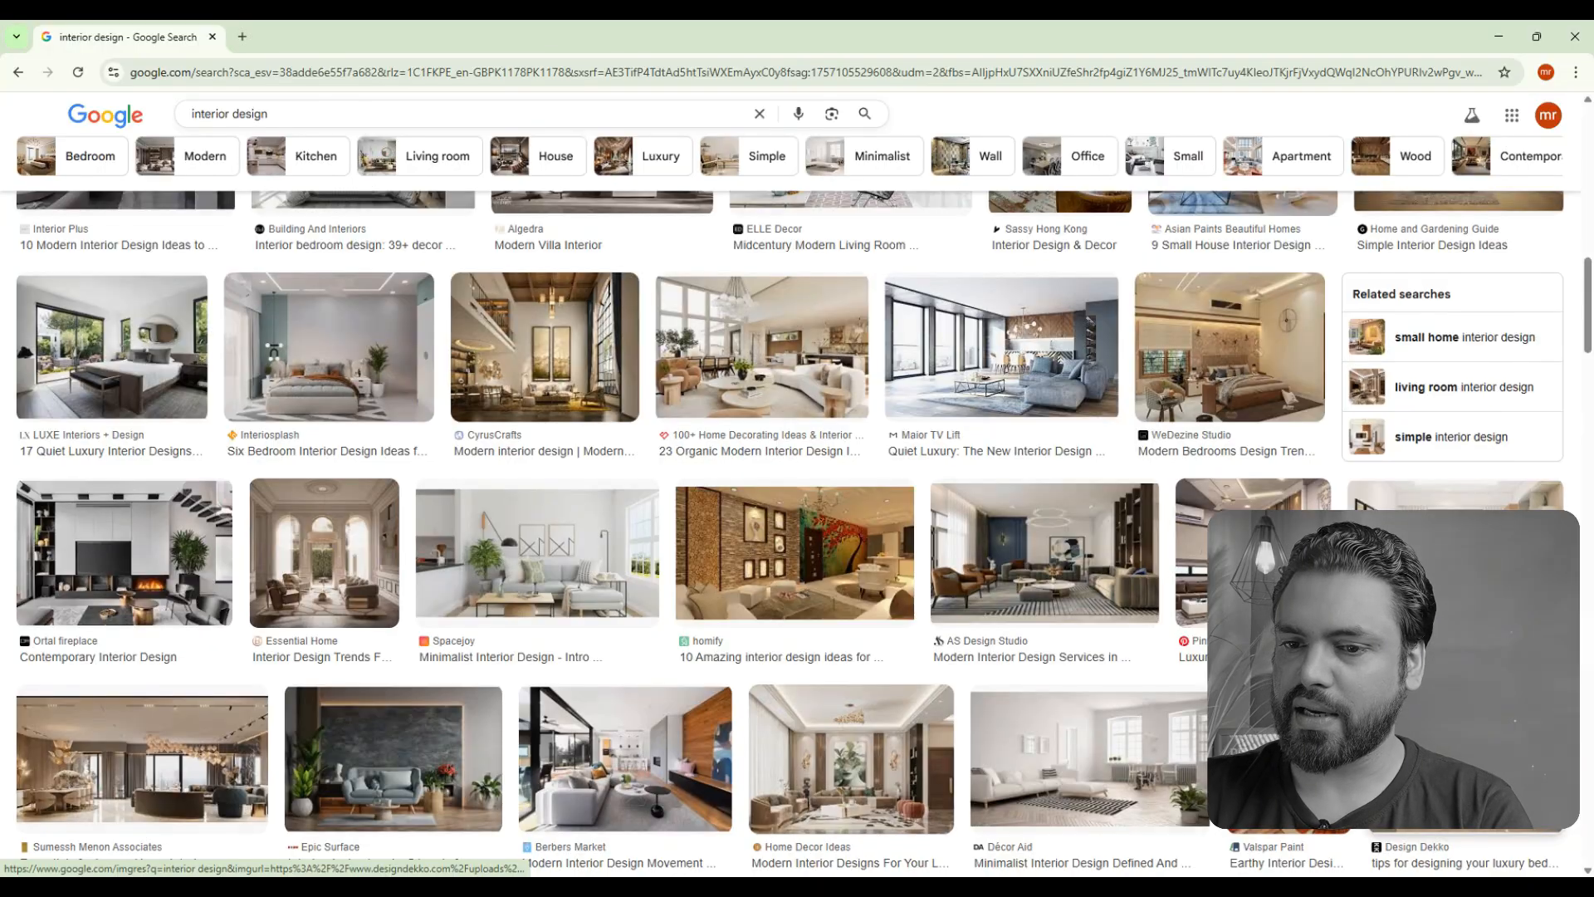
pyautogui.click(1461, 772)
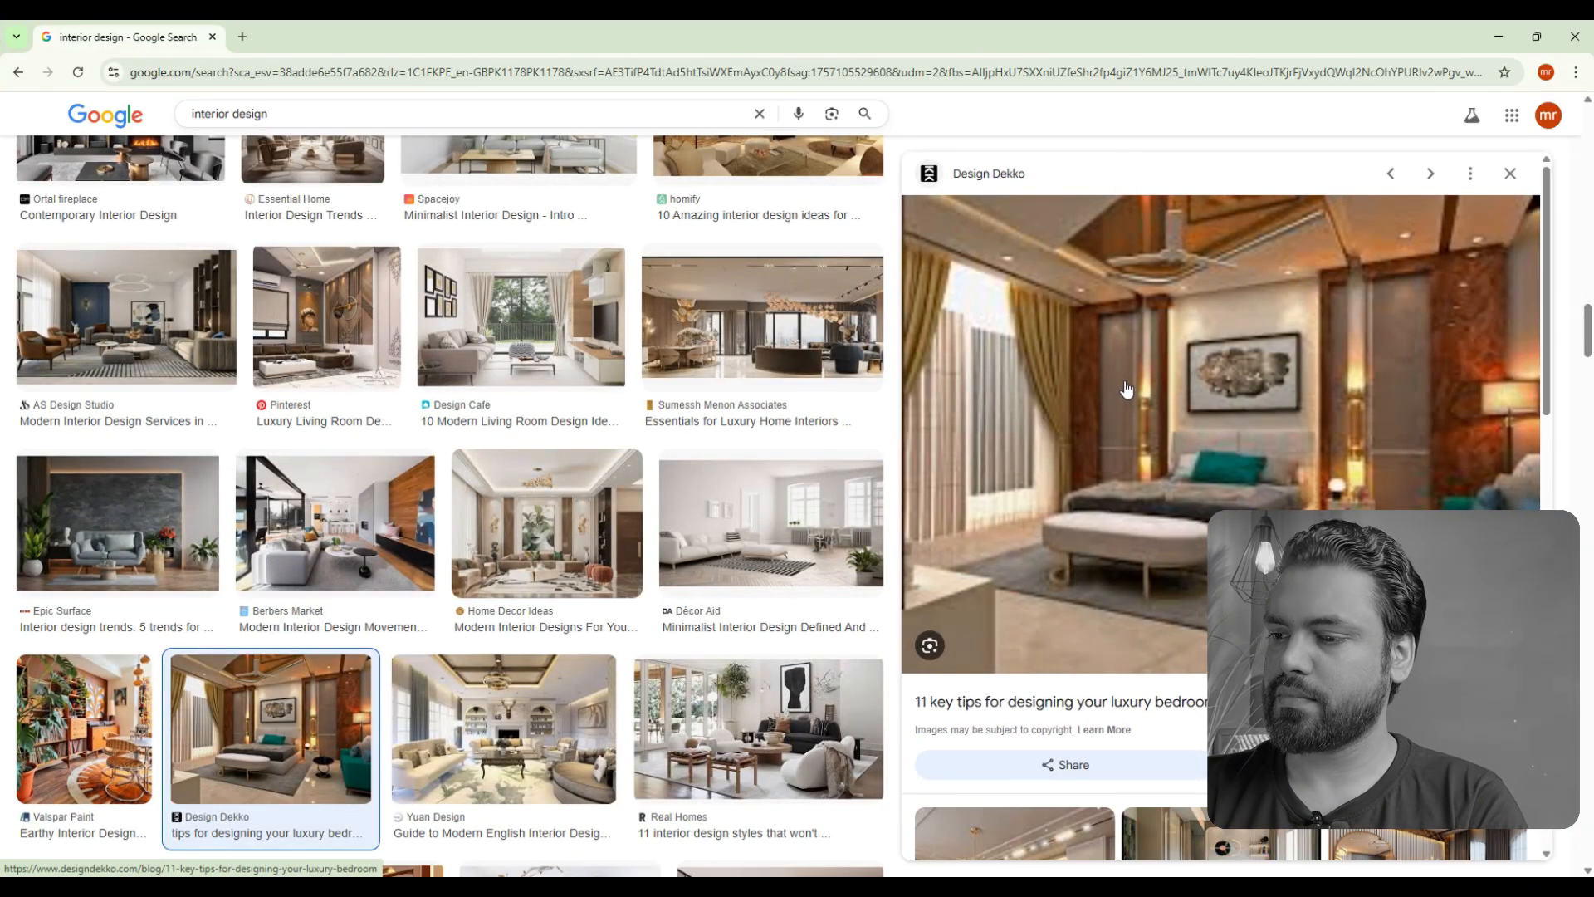
pyautogui.rightClick(1119, 387)
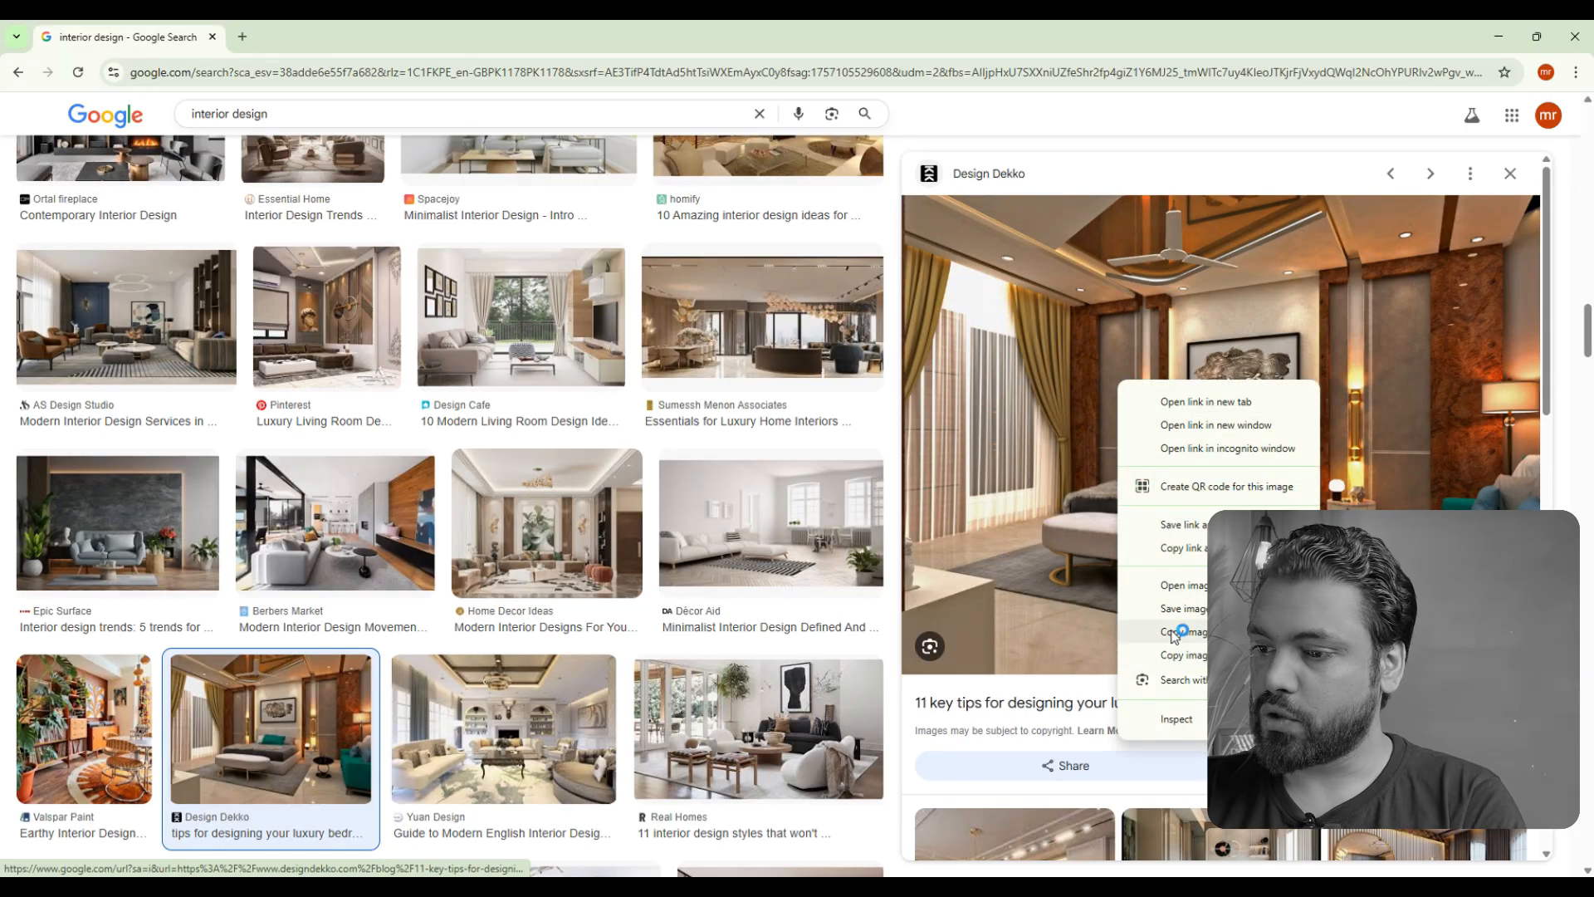
pyautogui.click(1146, 635)
# - Switch to Photoshop, create a new 1200 x 900 px document and paste the copied bedroom image into it
pyautogui.hotkey('alt', 'Tab')
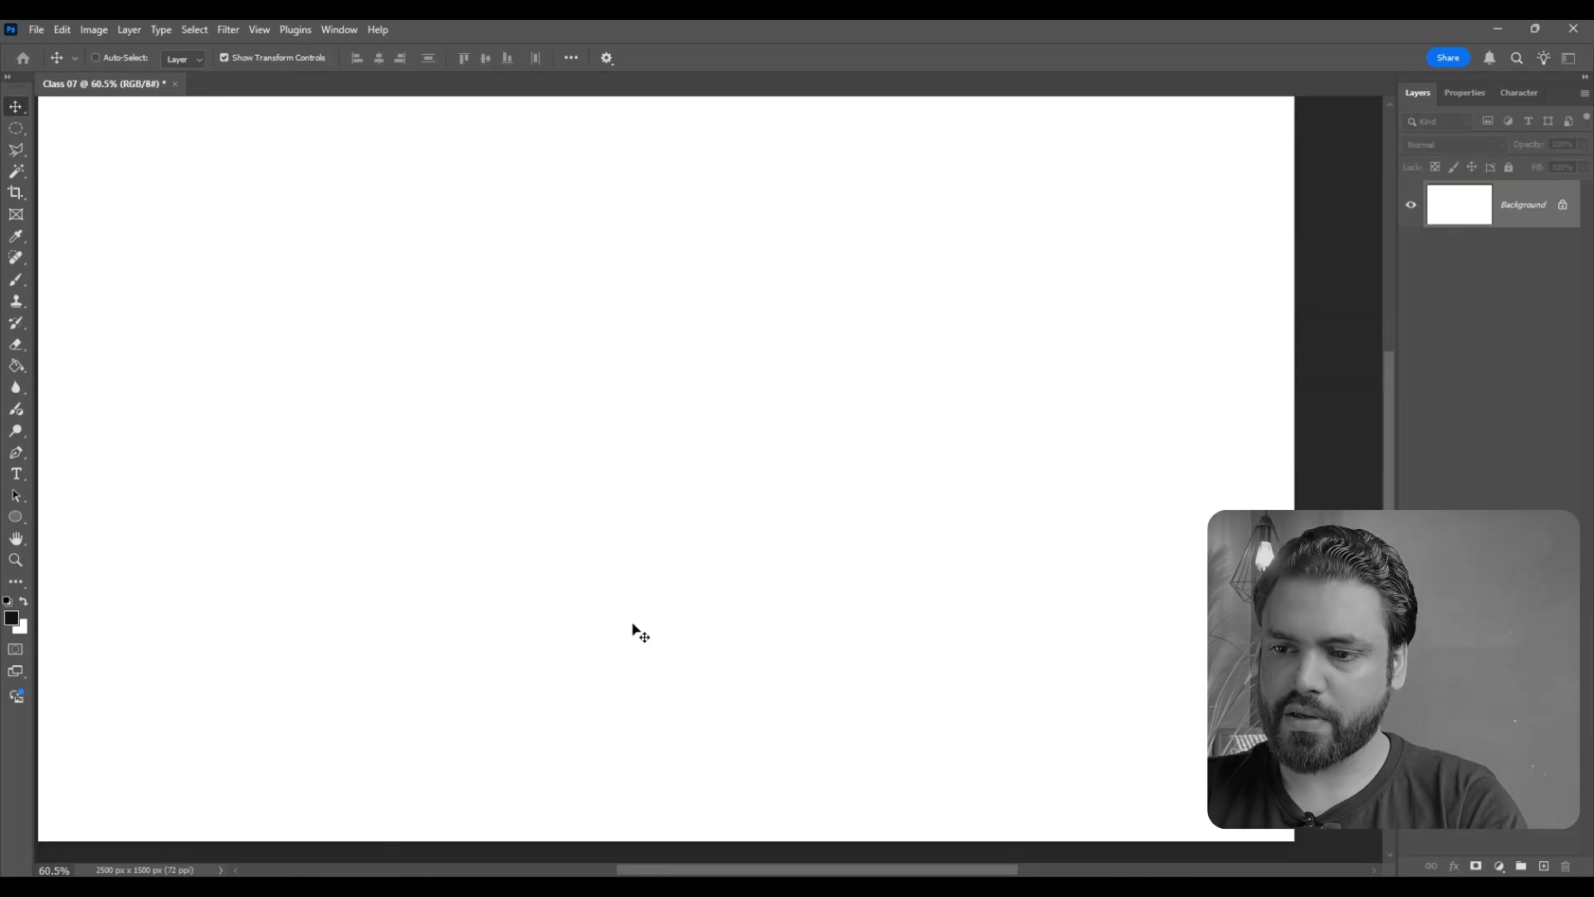
pyautogui.hotkey('ctrl', 'n')
pyautogui.click(1022, 666)
pyautogui.hotkey('ctrl', 'v')
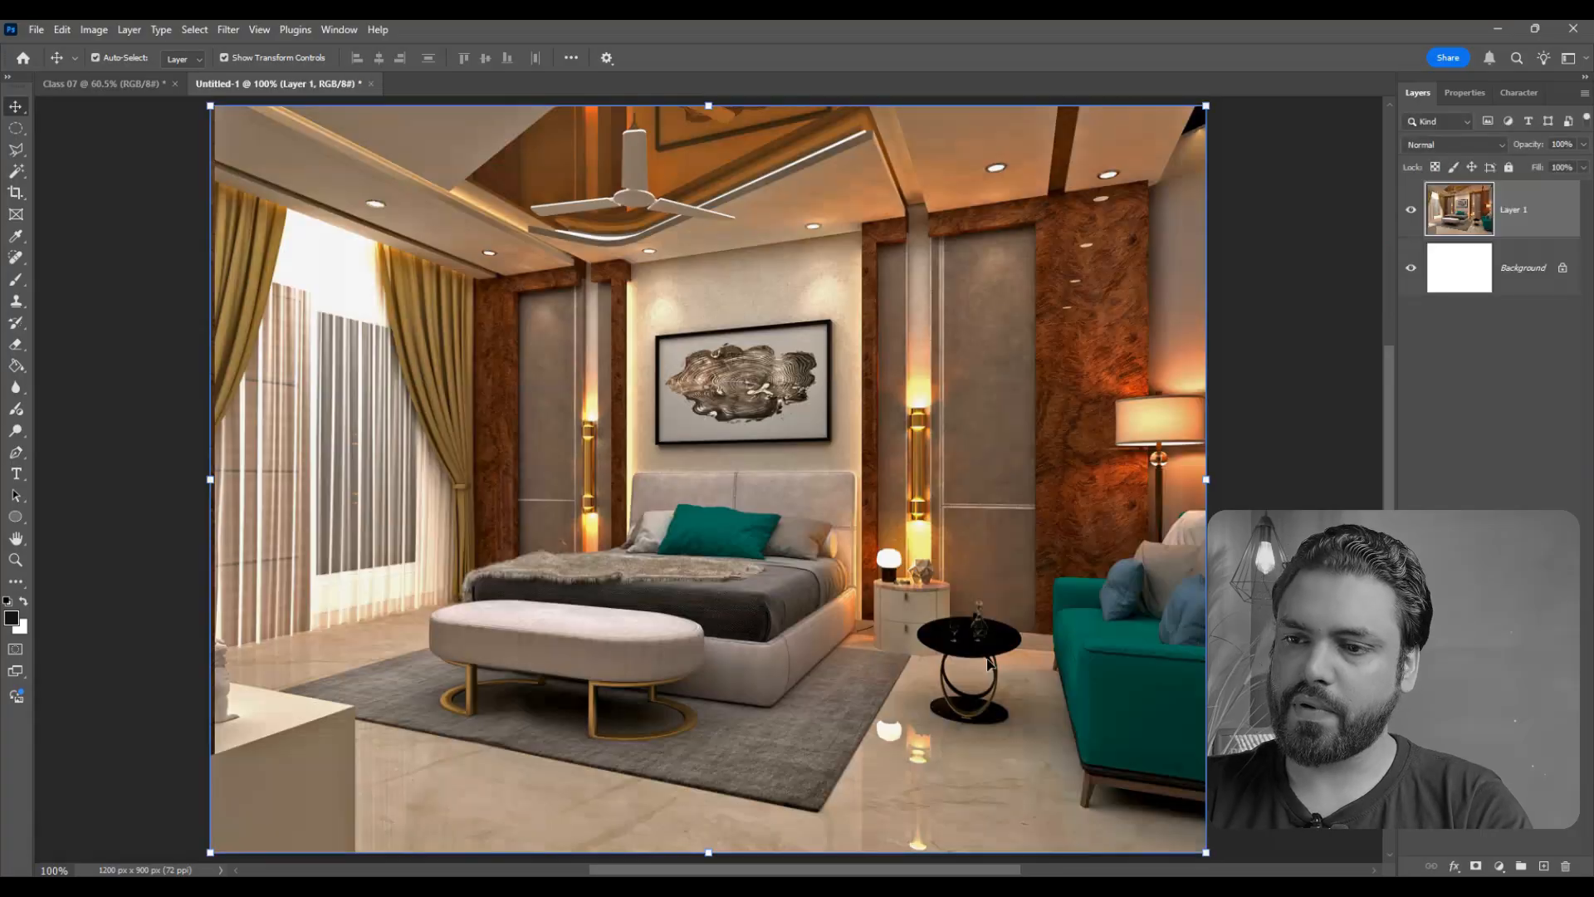
pyautogui.scroll(1, 779, 584)
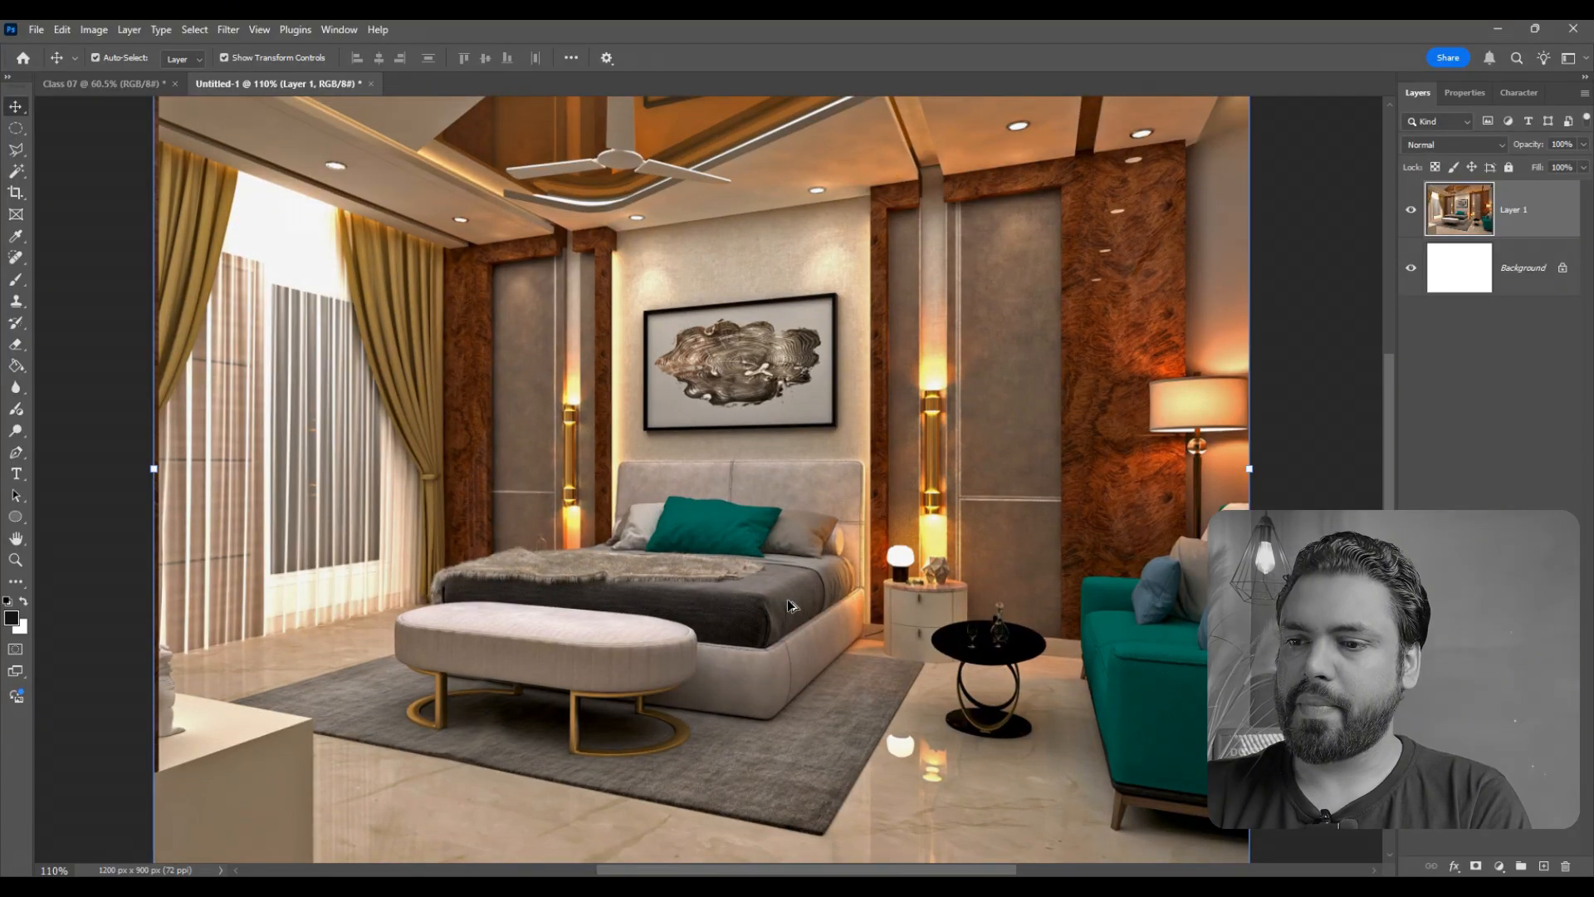
pyautogui.scroll(-1, 788, 600)
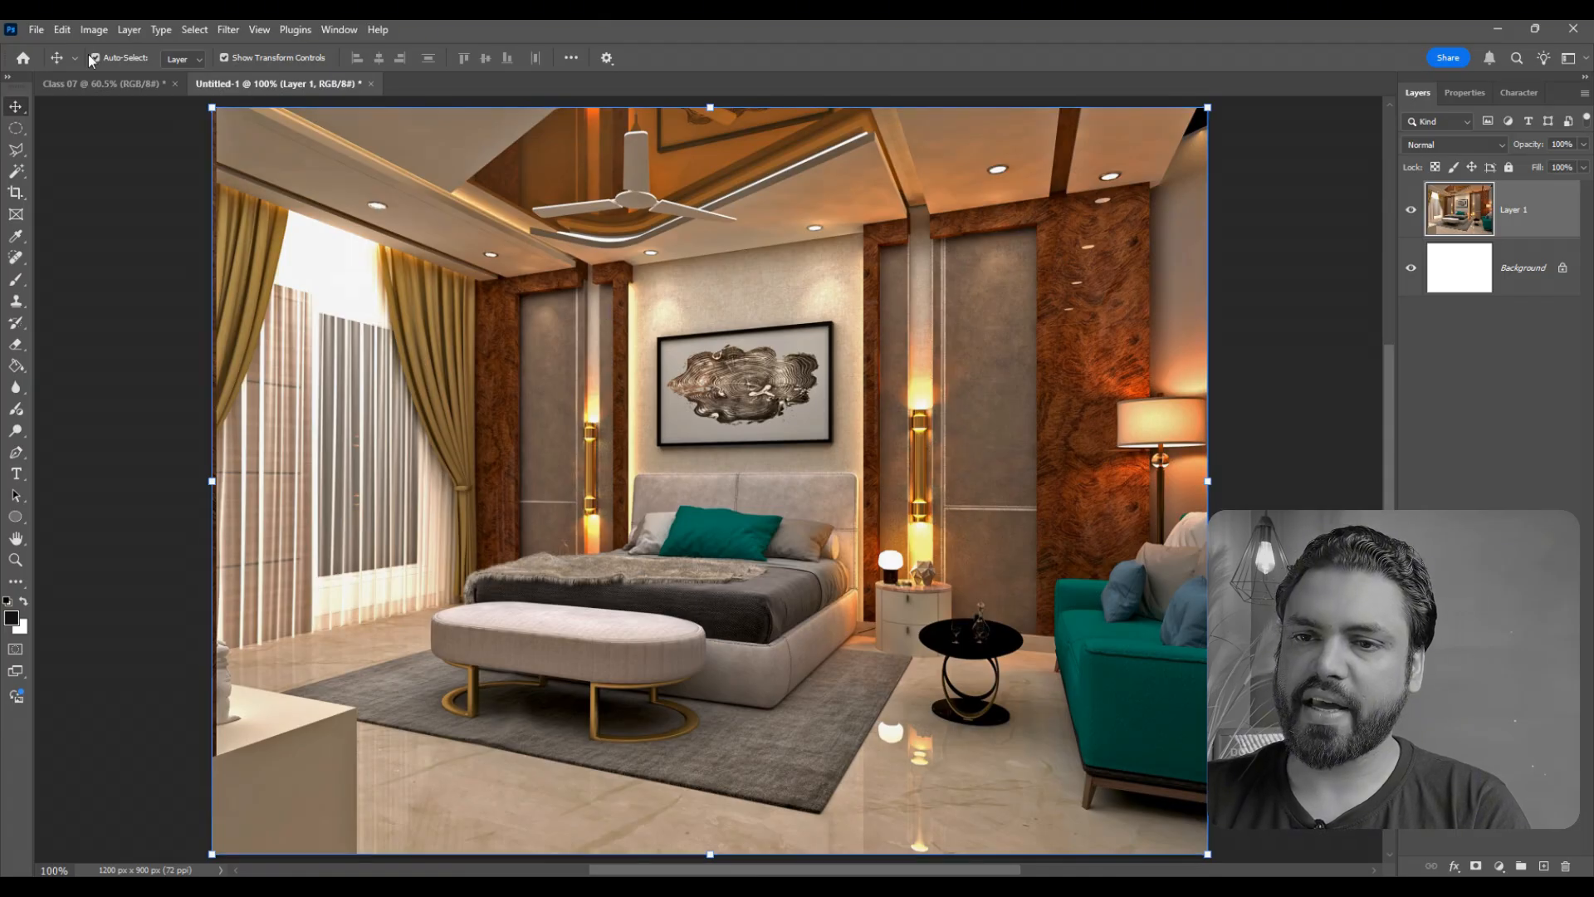
pyautogui.click(91, 30)
pyautogui.moveTo(120, 75)
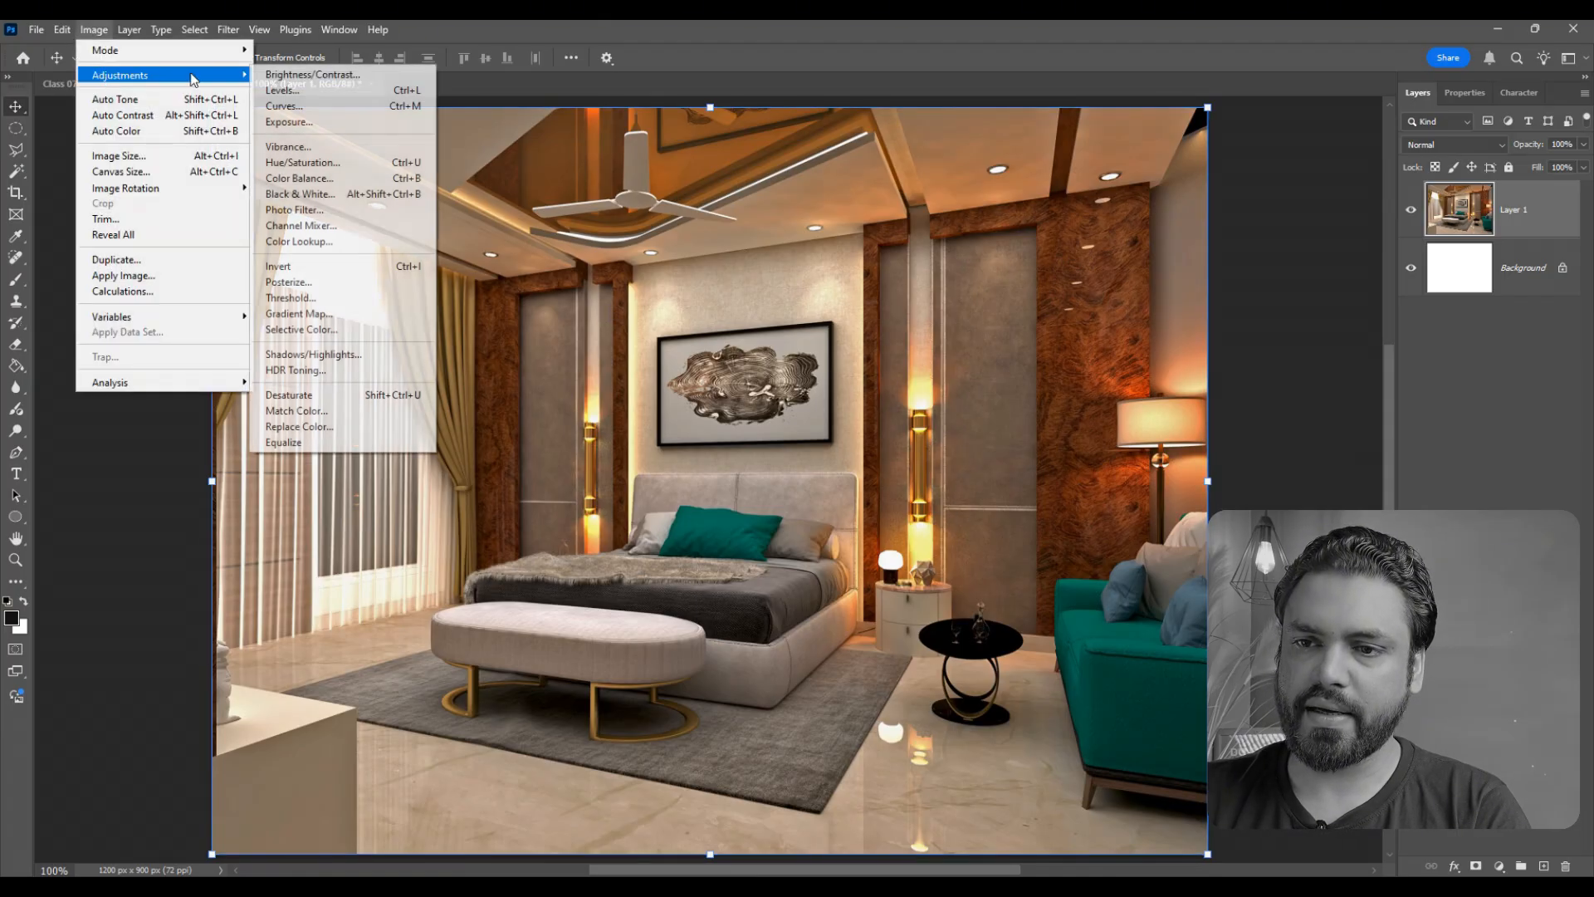
pyautogui.click(292, 123)
pyautogui.moveTo(550, 284); pyautogui.dragTo(528, 285)
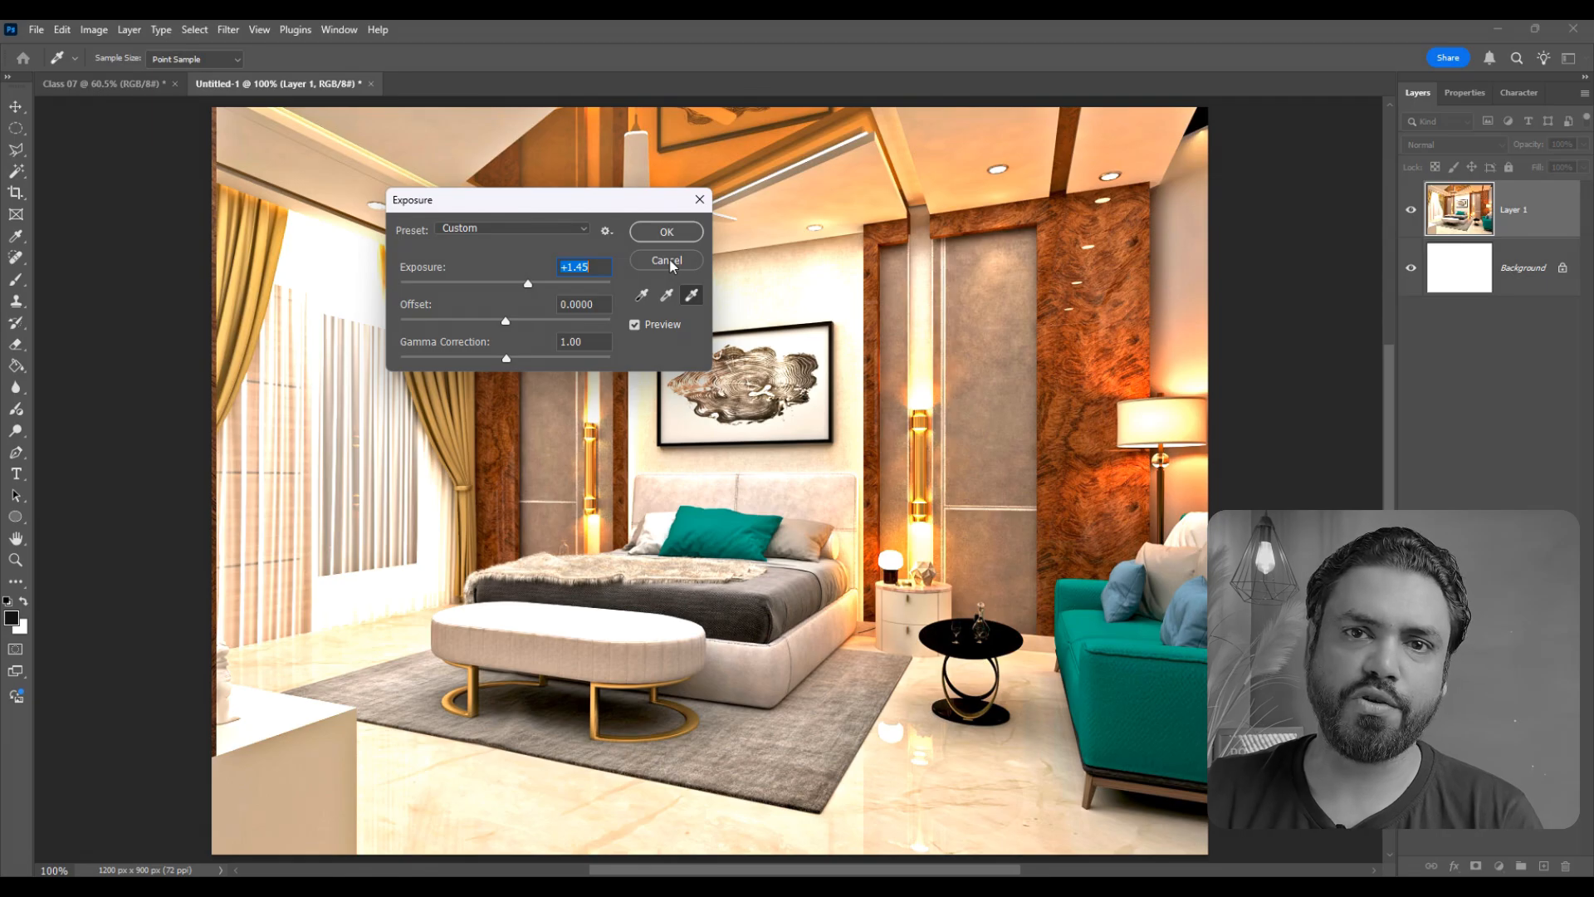
pyautogui.click(658, 261)
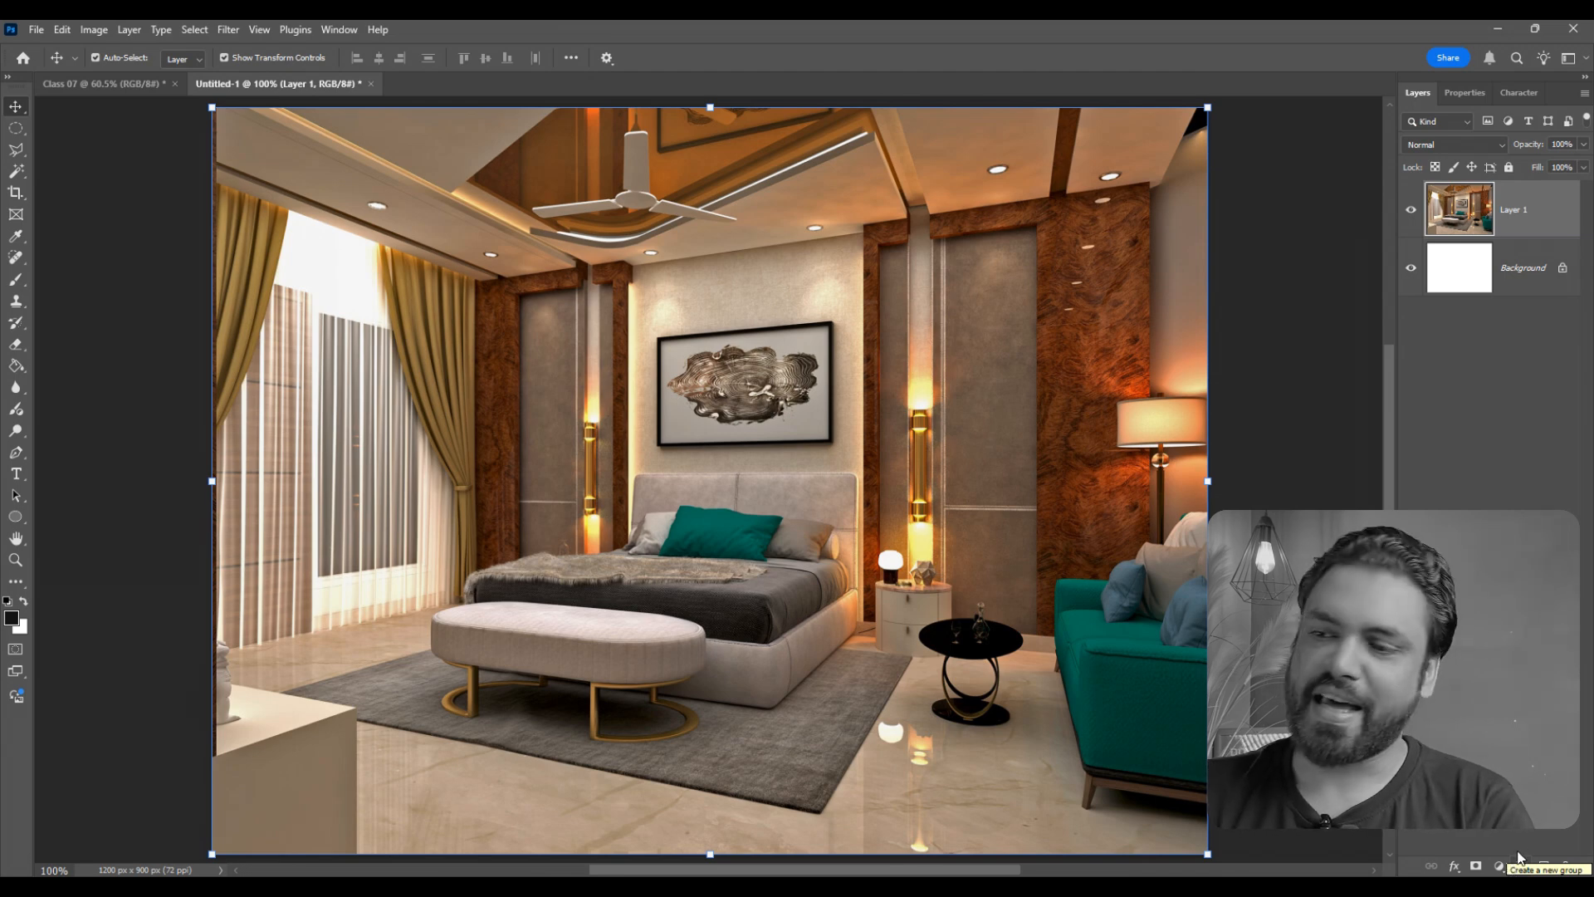
# - Add an Exposure adjustment layer above the bedroom image and set its exposure to +1.01
pyautogui.click(1497, 865)
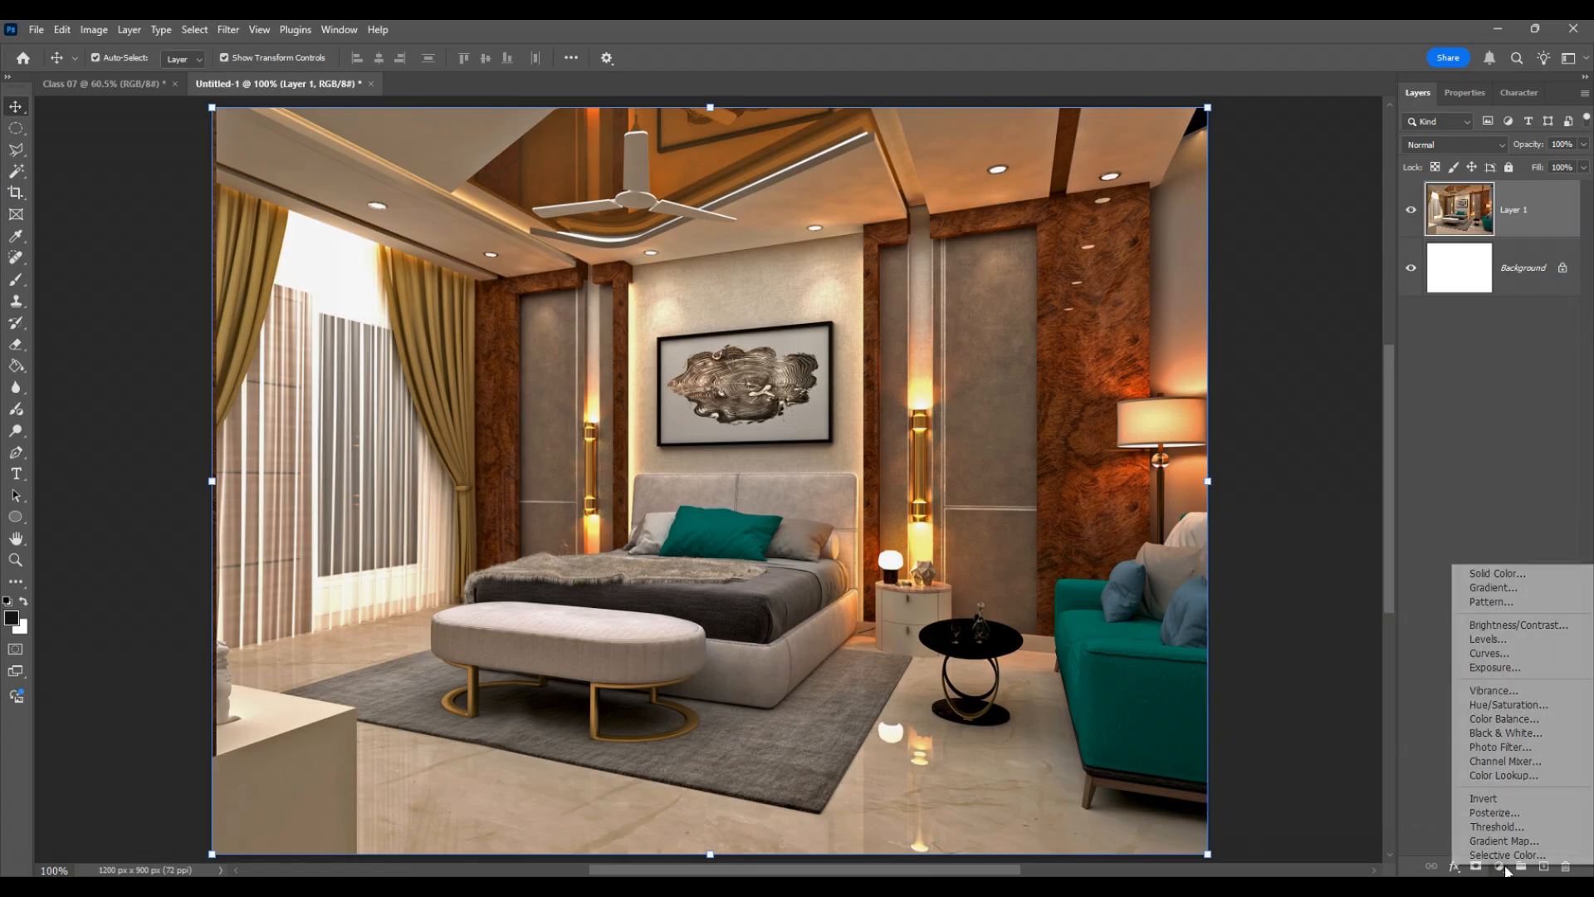
pyautogui.click(1494, 666)
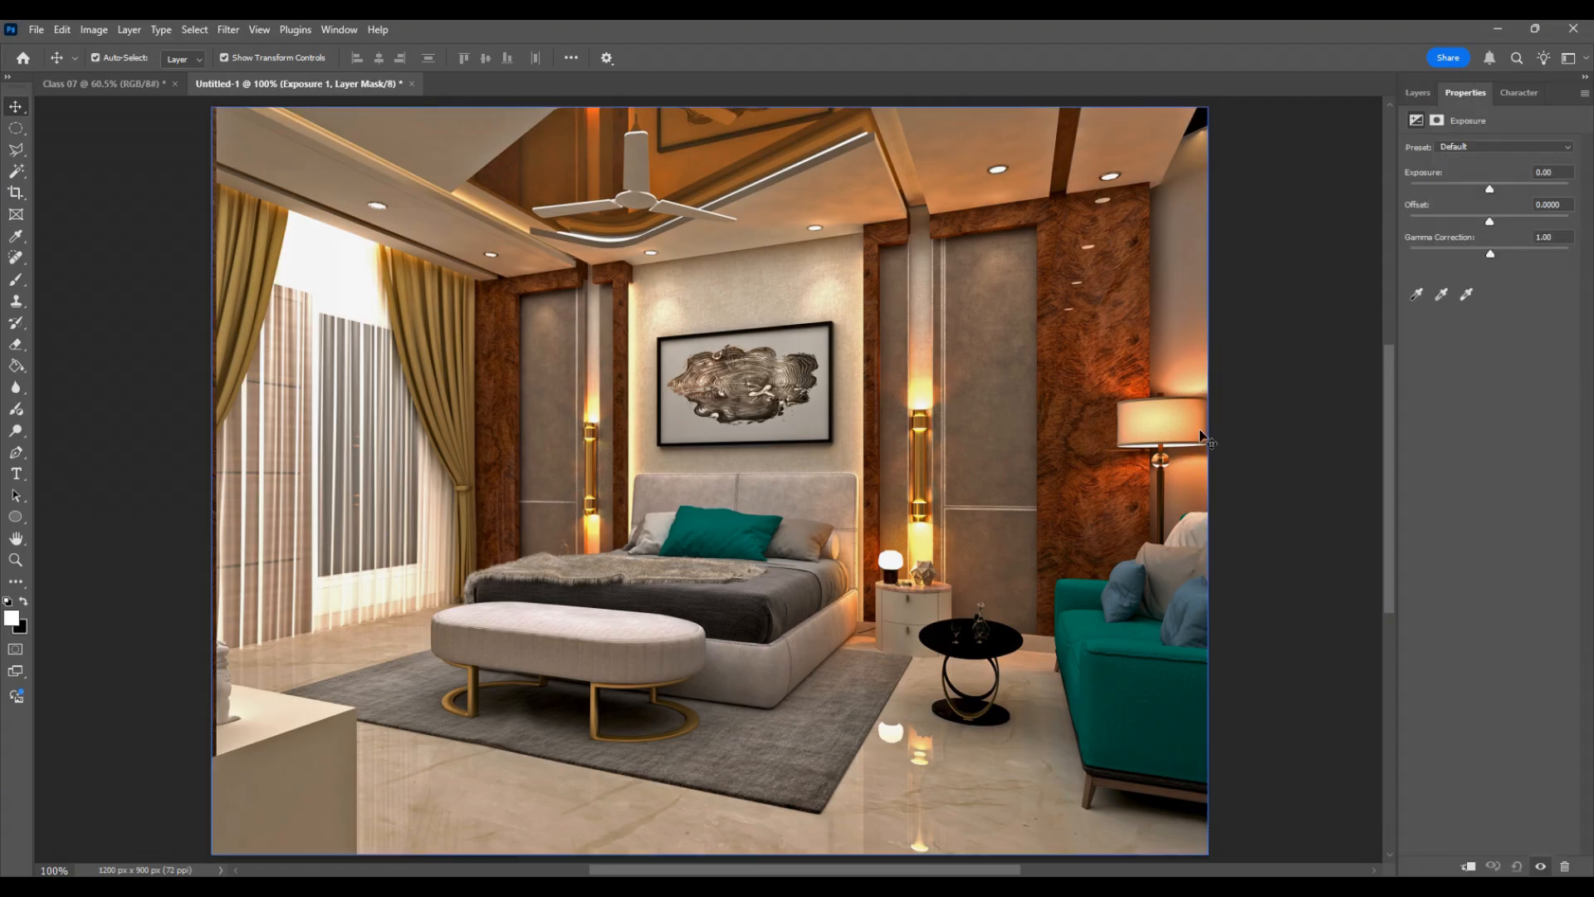
pyautogui.moveTo(1492, 192); pyautogui.dragTo(1503, 194)
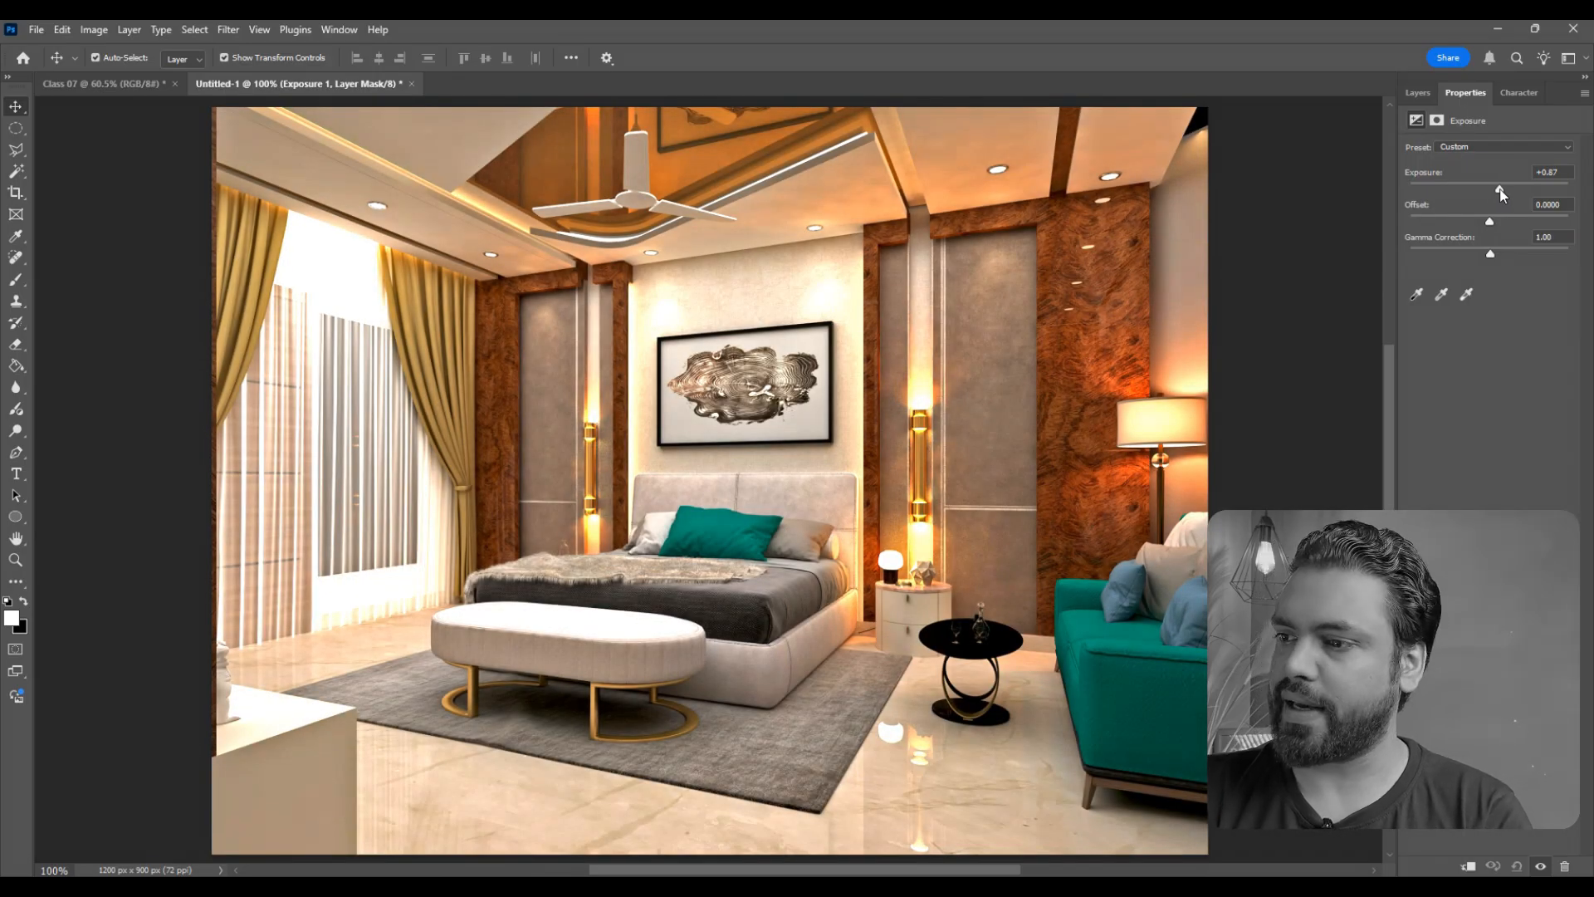
pyautogui.moveTo(1501, 192); pyautogui.dragTo(1503, 194)
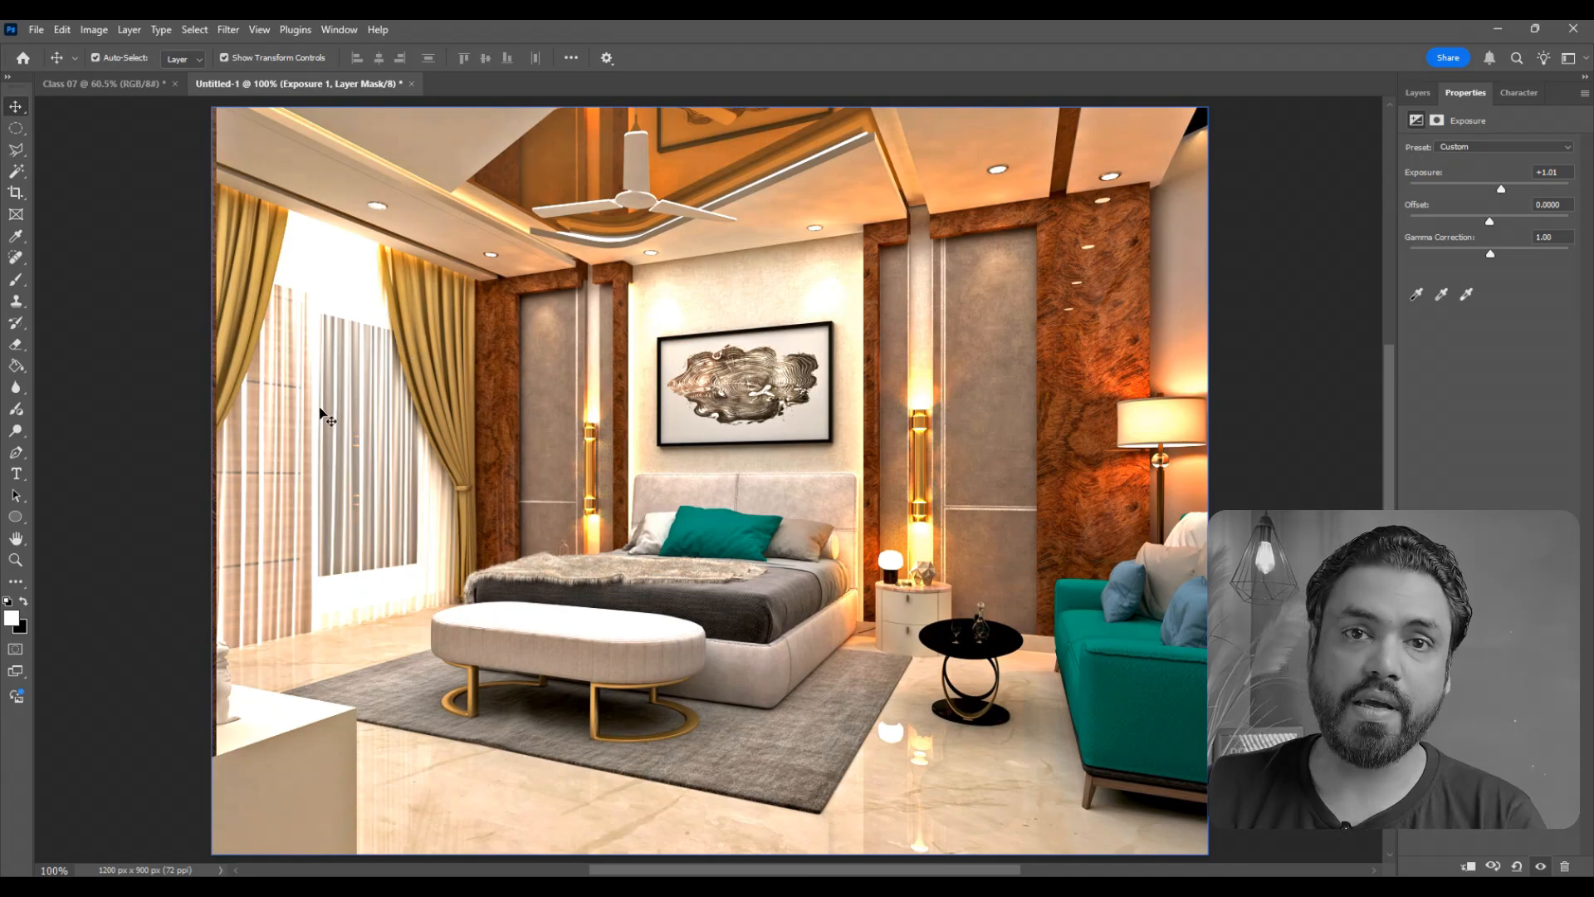
# - Activate the Brush tool with black as the foreground color for painting on the Exposure layer's mask
pyautogui.click(1421, 93)
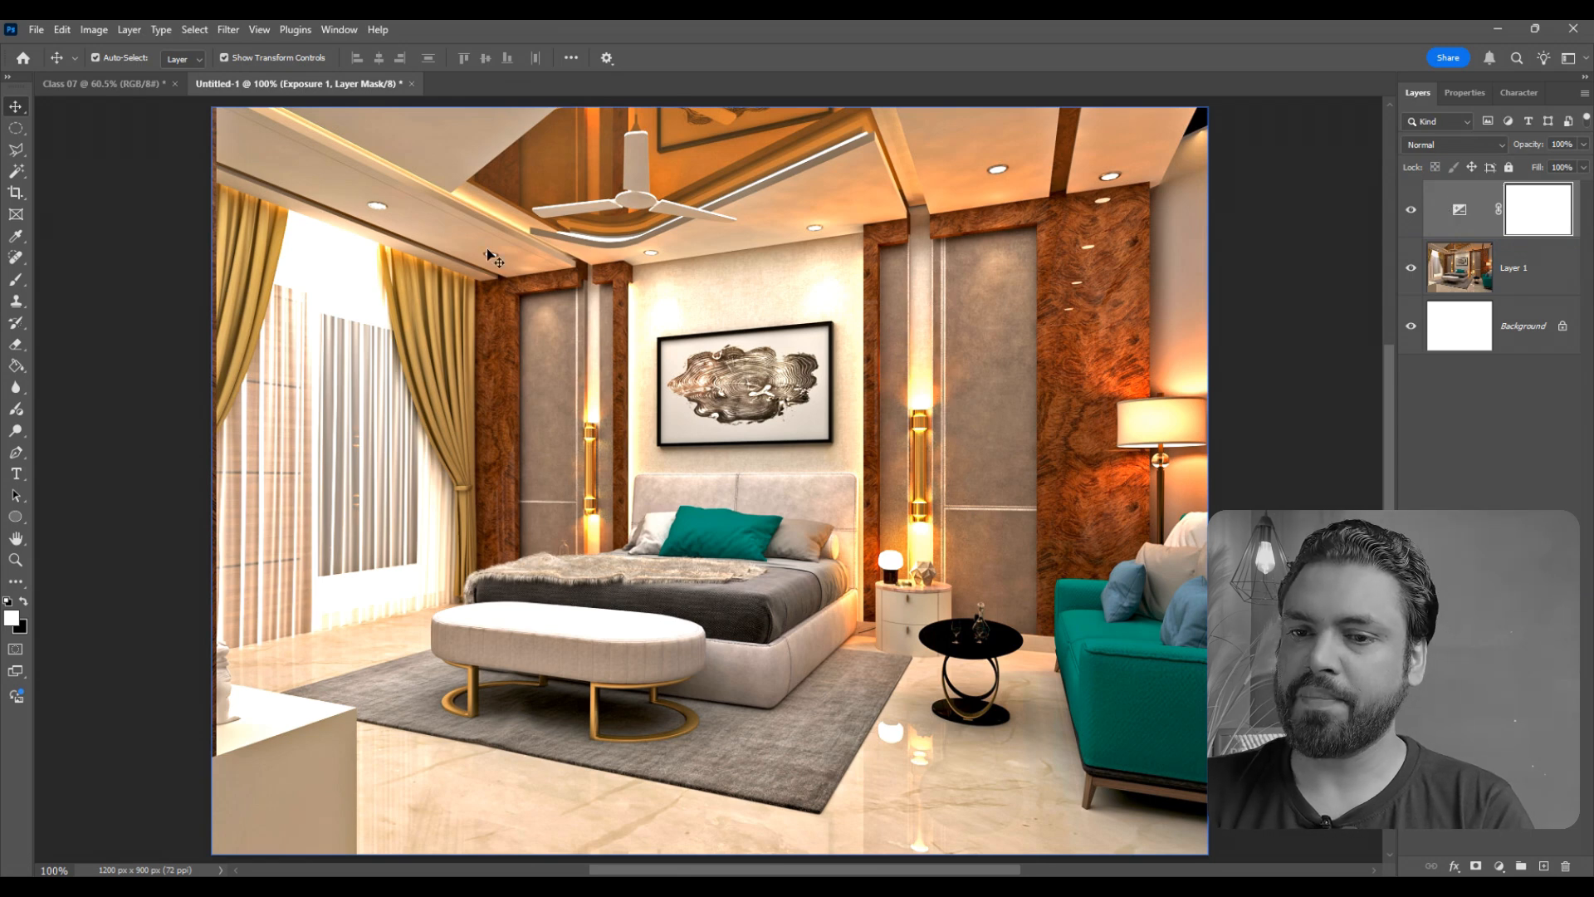
pyautogui.click(13, 281)
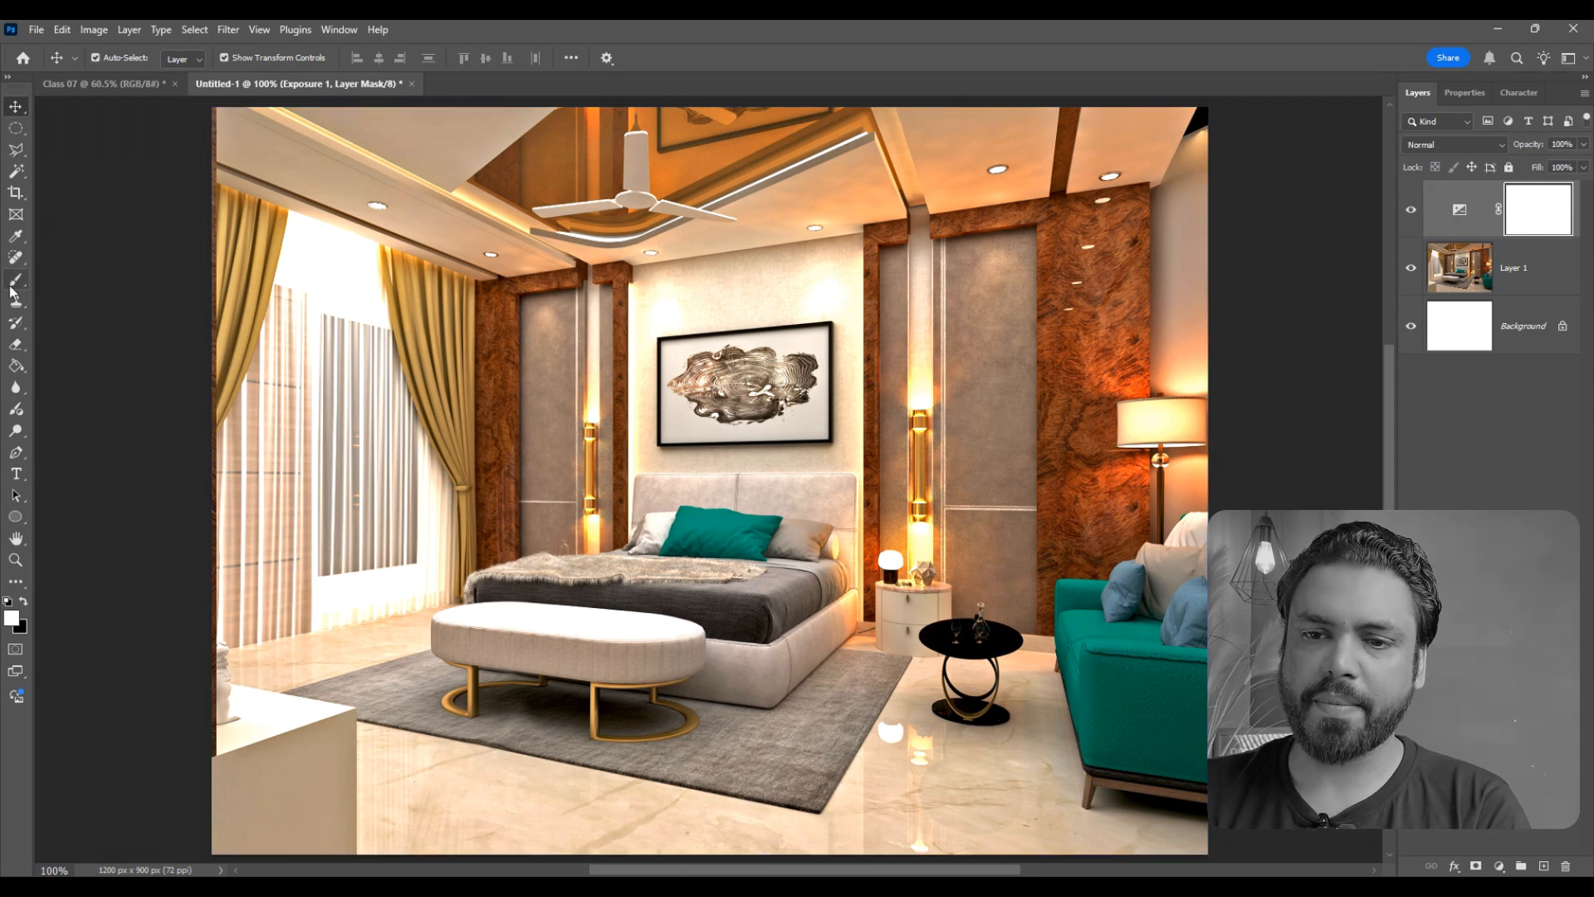
pyautogui.click(24, 601)
# - Try painting black with the hard brush on the Exposure mask over the upper window and curtains, and undo the stroke
pyautogui.click(384, 281)
pyautogui.moveTo(383, 280)
pyautogui.mouseDown()
pyautogui.moveTo(270, 269)
pyautogui.moveTo(366, 291)
pyautogui.moveTo(339, 329)
pyautogui.mouseUp()
pyautogui.scroll(5, 256, 272)
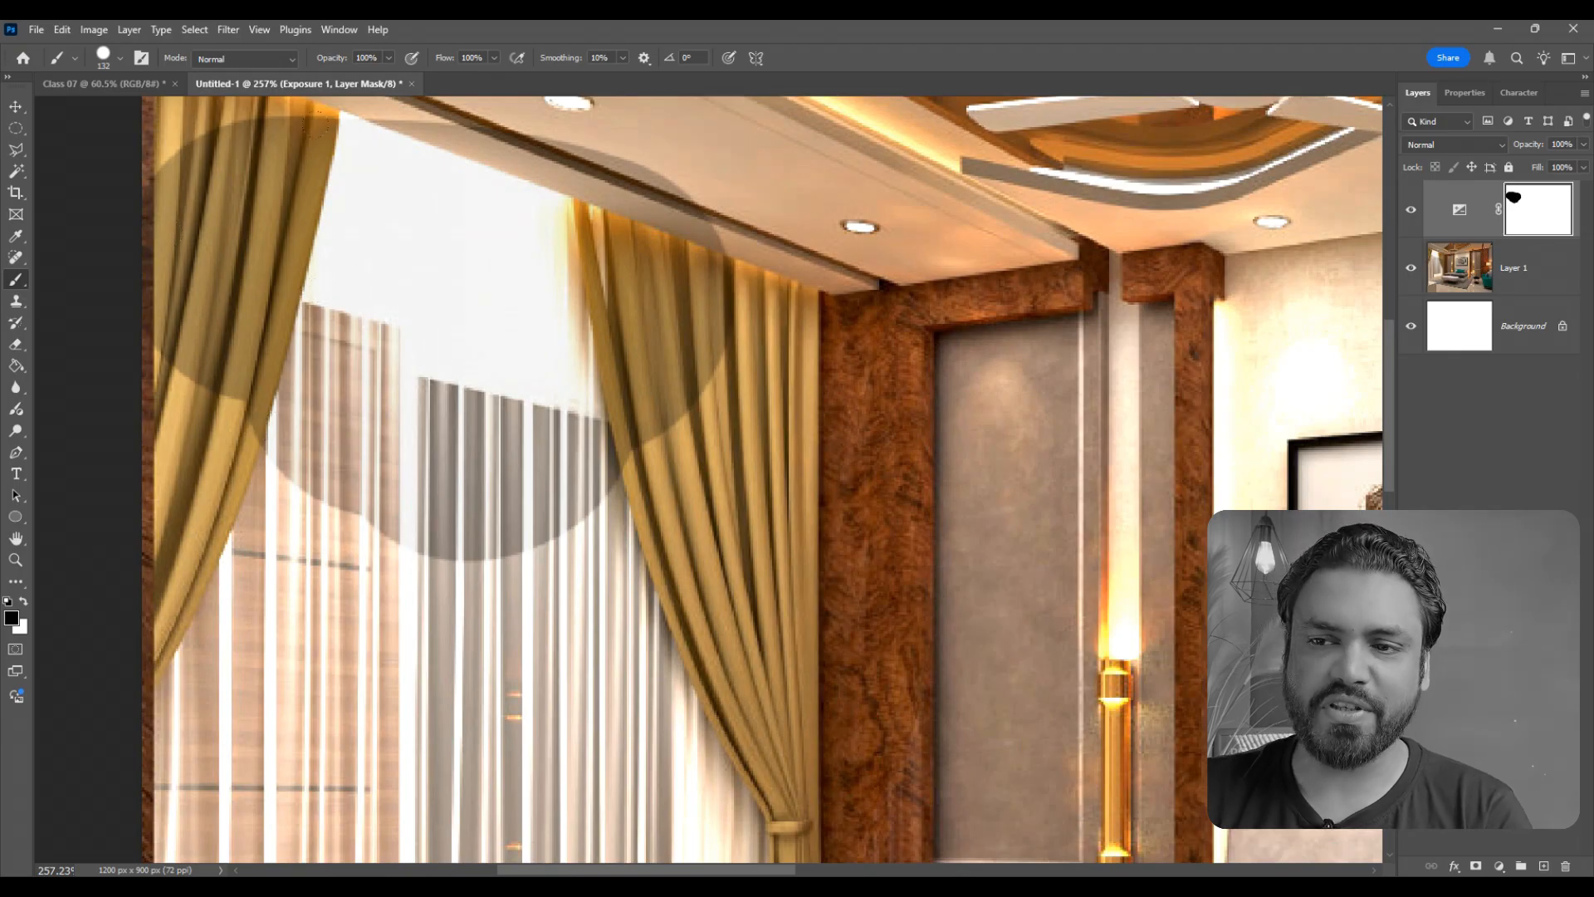
pyautogui.scroll(-4, 415, 349)
pyautogui.scroll(-3, 408, 350)
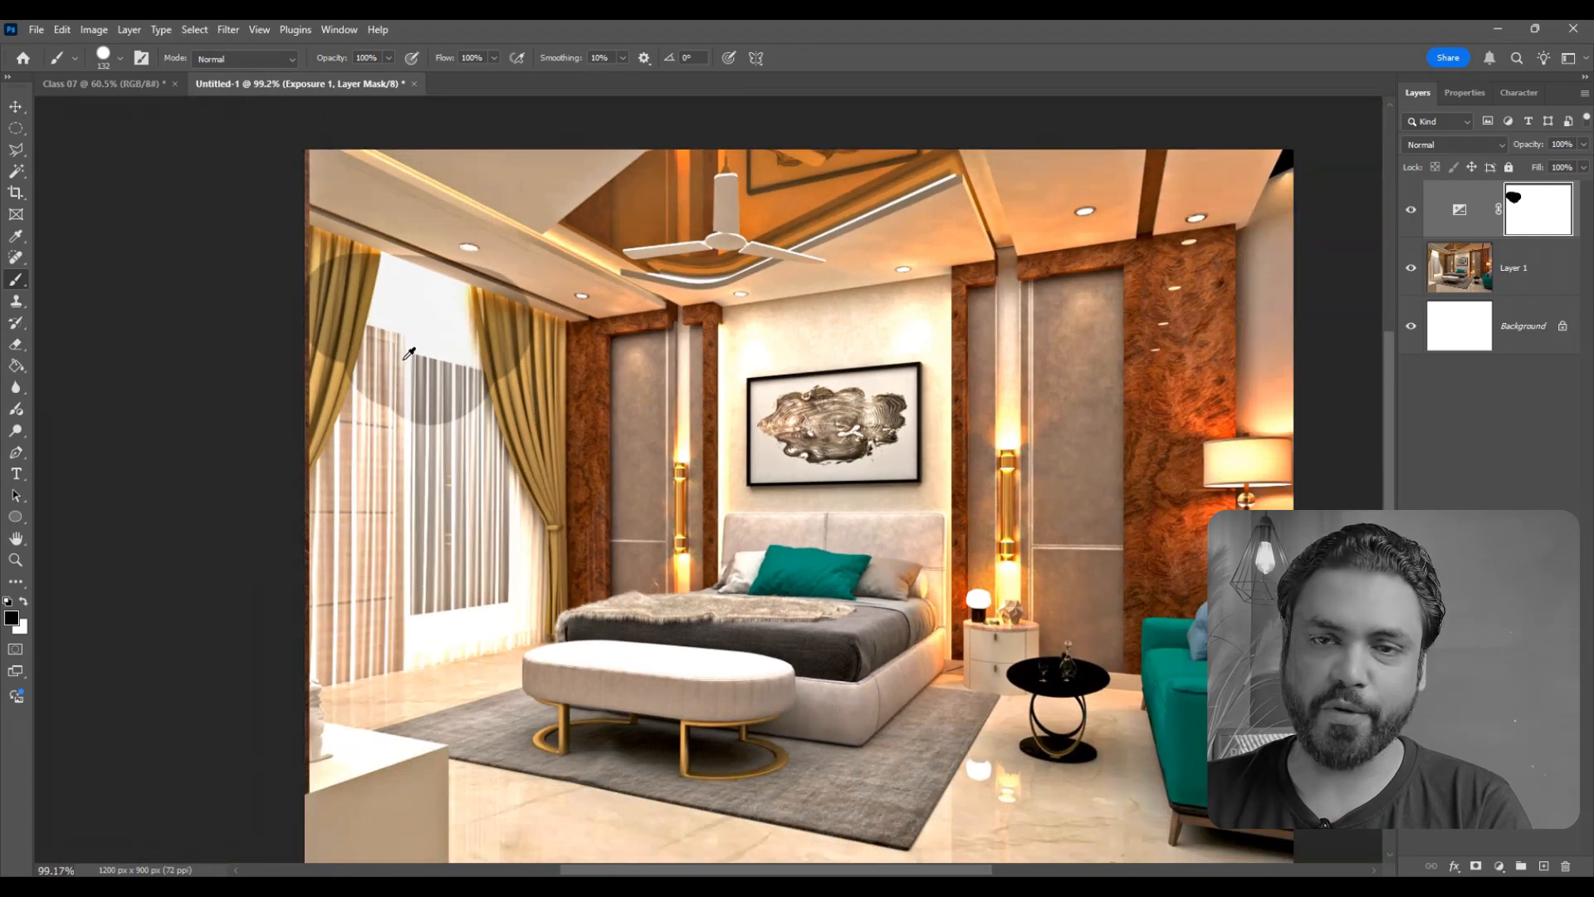
pyautogui.hotkey('ctrl', 'z')
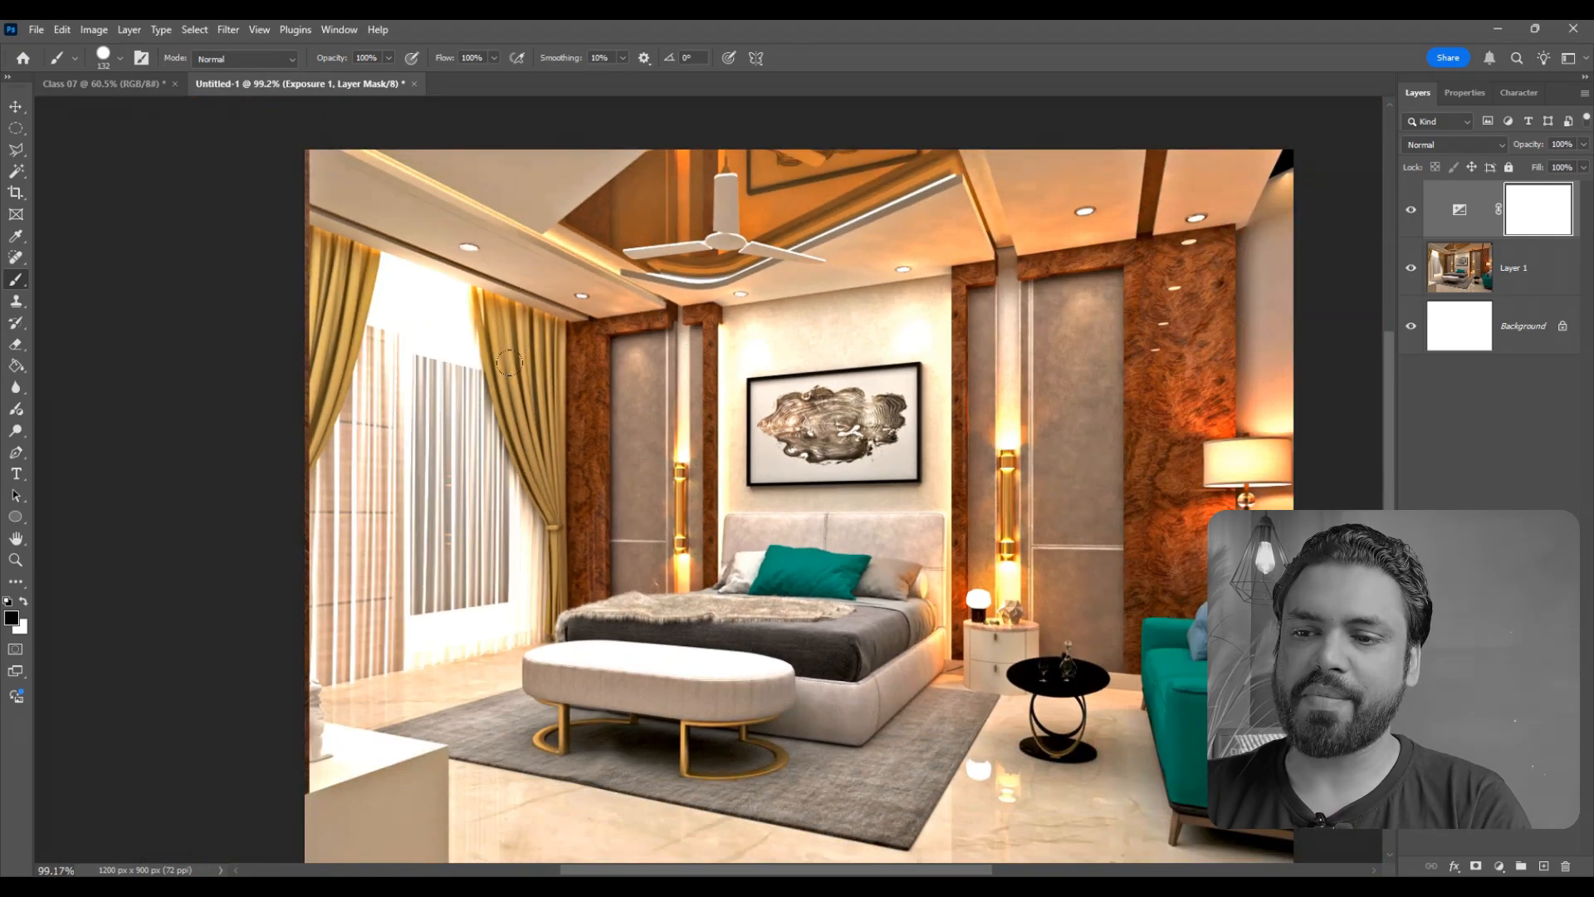
# - Lower the brush hardness to get a soft-edged brush, keeping the 132 px diameter
pyautogui.keyDown('alt'); pyautogui.rightClick(559, 390); pyautogui.keyUp('alt')
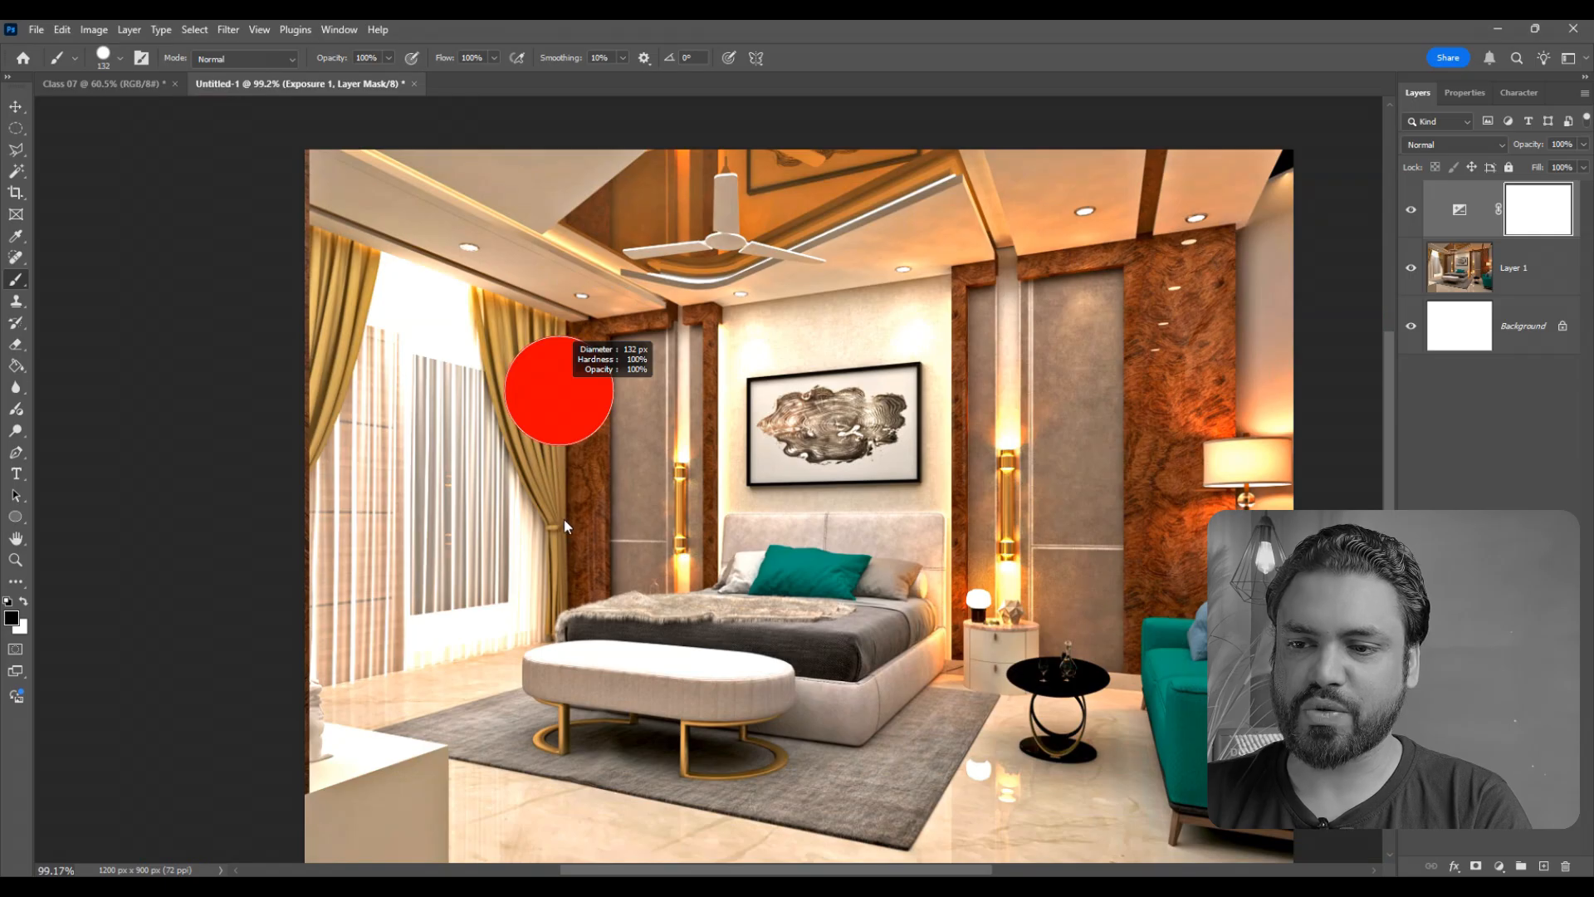
pyautogui.moveTo(566, 525); pyautogui.dragTo(586, 161)
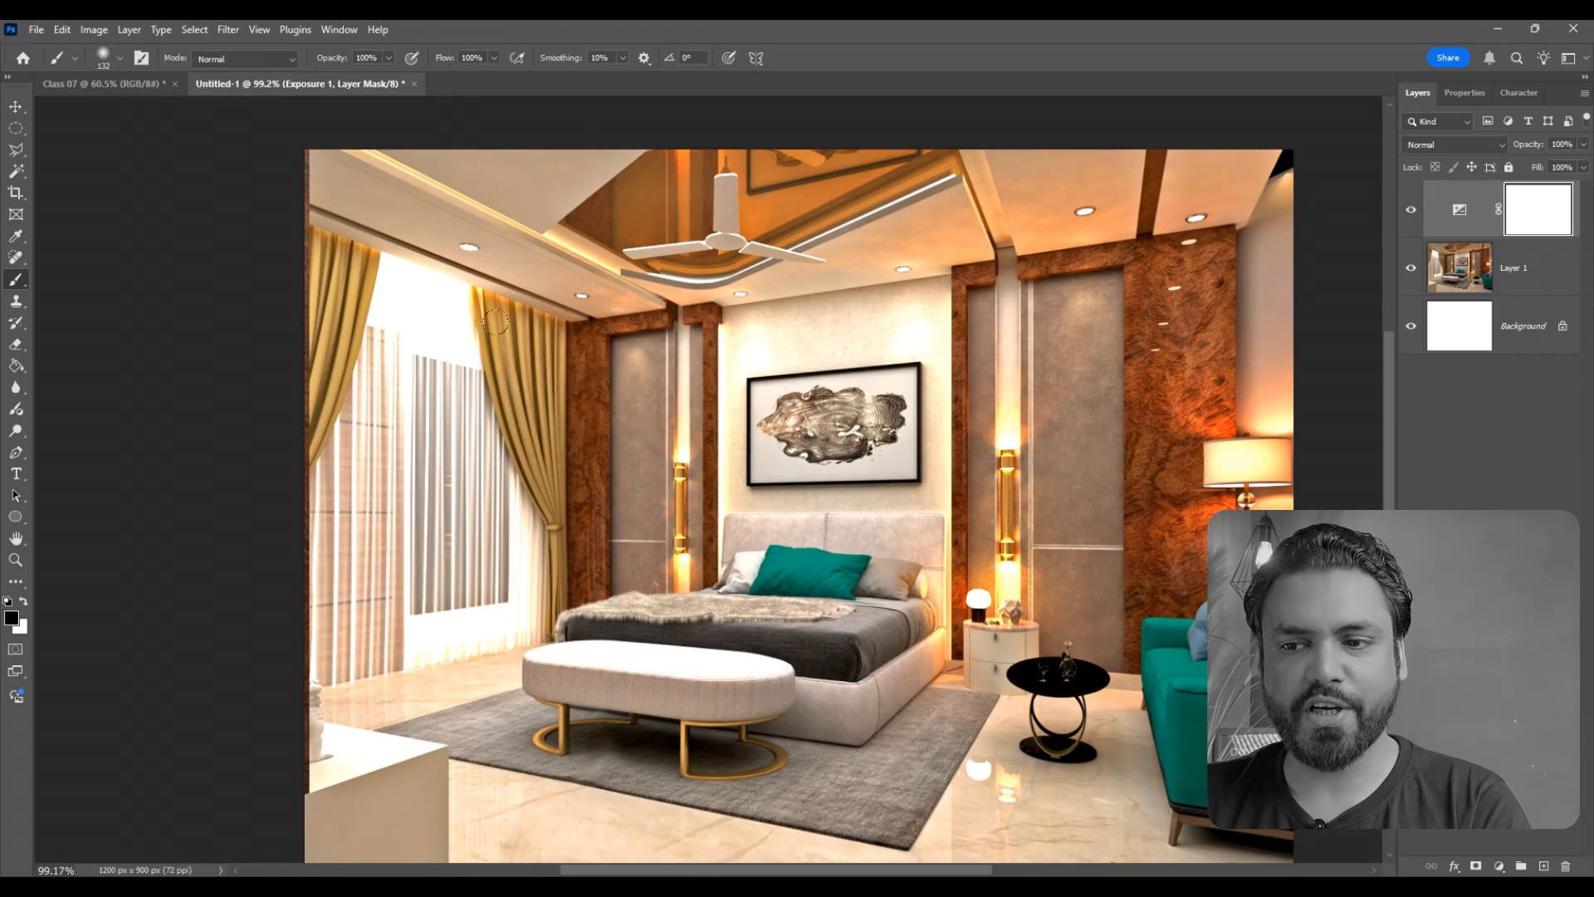
# - Try painting black with the soft brush over the window and curtains at 100% flow, and fill the mask with white again
pyautogui.moveTo(528, 361)
pyautogui.mouseDown()
pyautogui.moveTo(374, 338)
pyautogui.moveTo(348, 415)
pyautogui.moveTo(539, 461)
pyautogui.moveTo(332, 515)
pyautogui.moveTo(431, 483)
pyautogui.moveTo(324, 593)
pyautogui.moveTo(498, 656)
pyautogui.moveTo(320, 681)
pyautogui.moveTo(357, 722)
pyautogui.mouseUp()
pyautogui.moveTo(327, 394)
pyautogui.mouseDown()
pyautogui.moveTo(314, 259)
pyautogui.moveTo(534, 313)
pyautogui.moveTo(328, 256)
pyautogui.moveTo(534, 366)
pyautogui.mouseUp()
pyautogui.scroll(2, 507, 306)
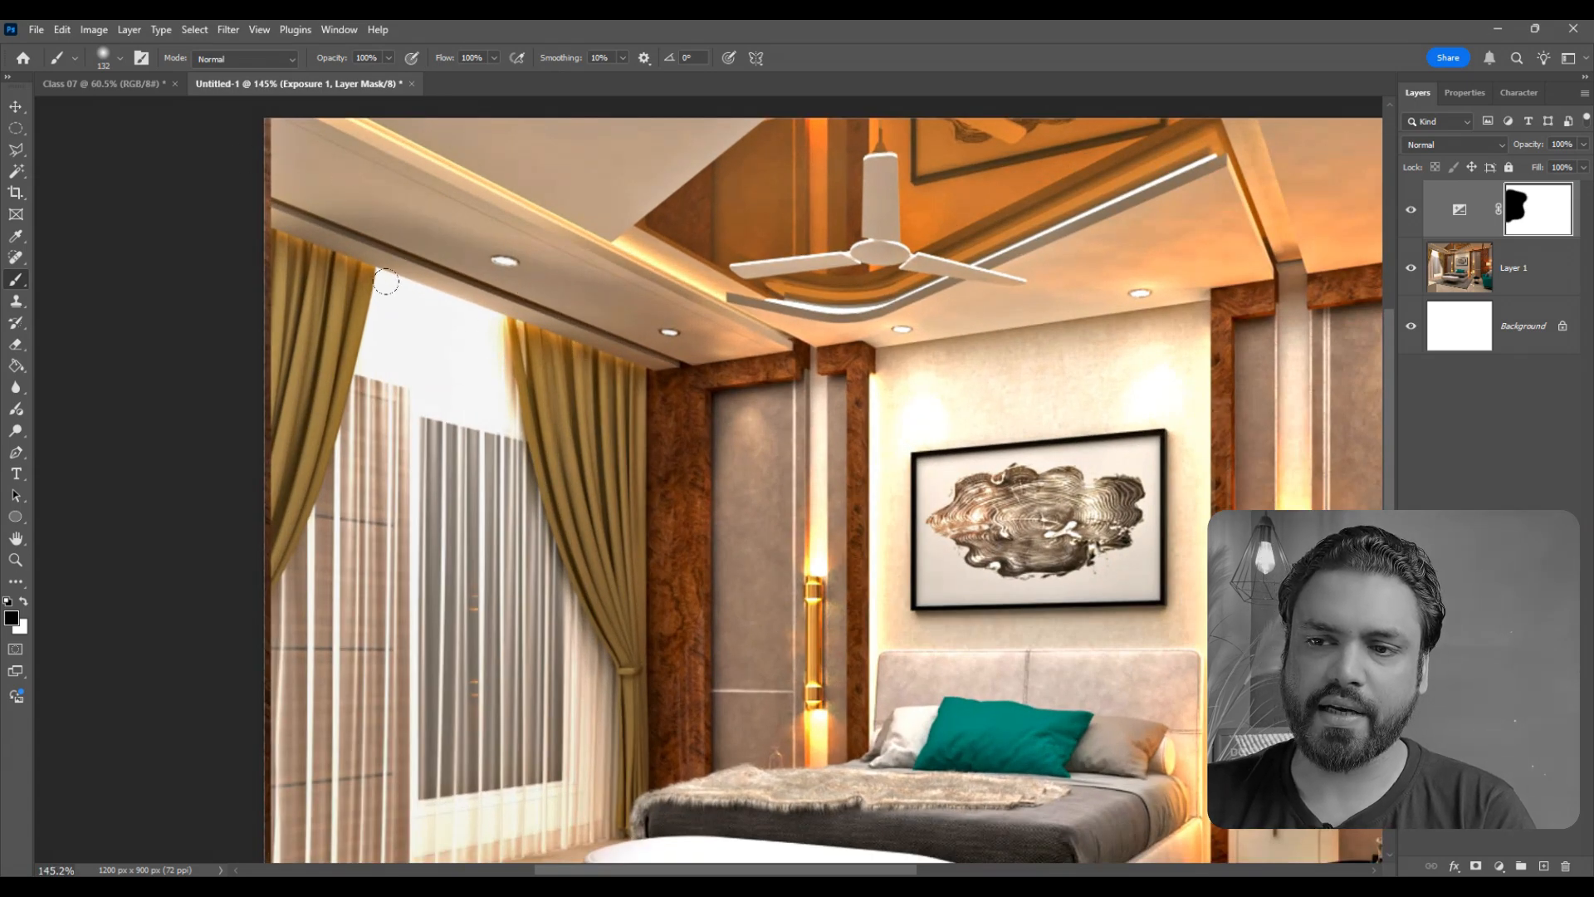
pyautogui.scroll(-4, 463, 326)
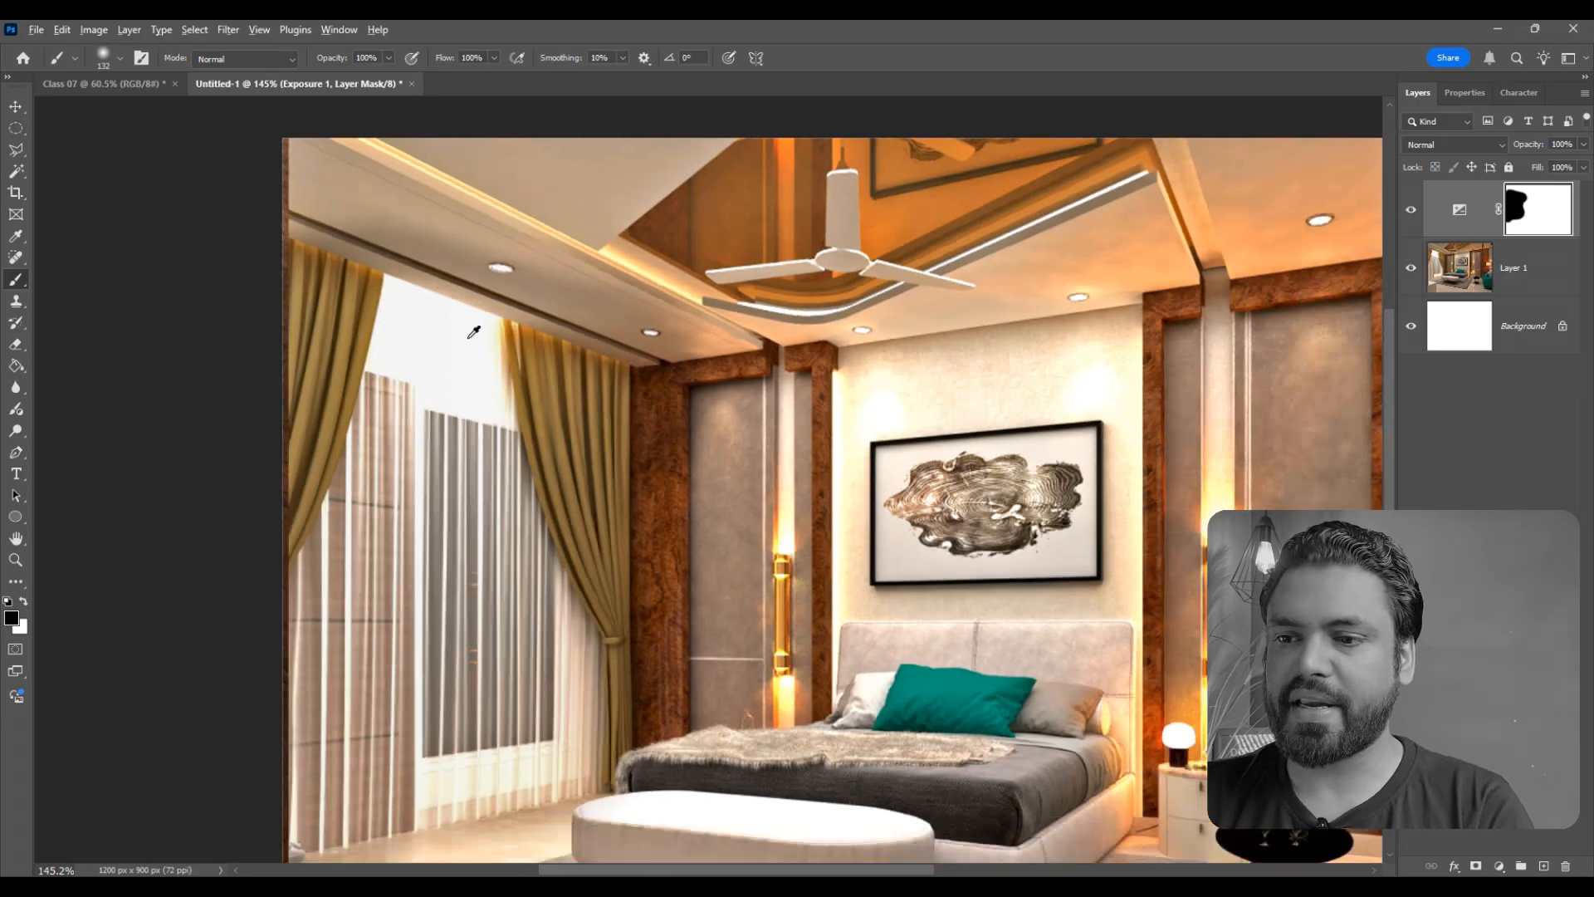
pyautogui.scroll(2, 514, 353)
pyautogui.scroll(1, 517, 357)
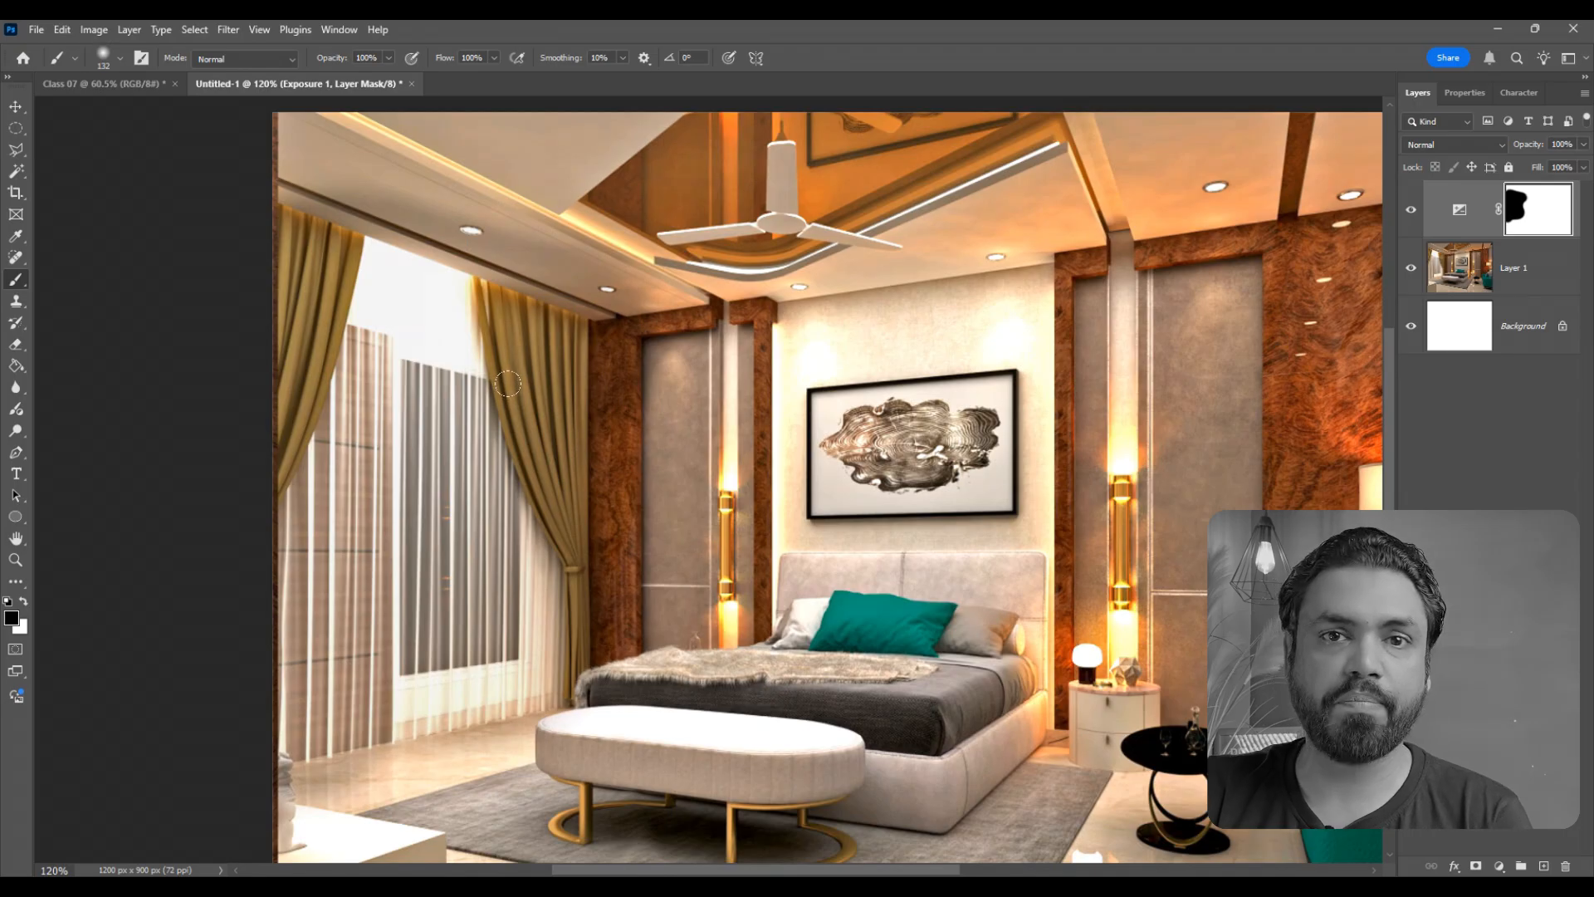
pyautogui.hotkey('ctrl', 'BackSpace')
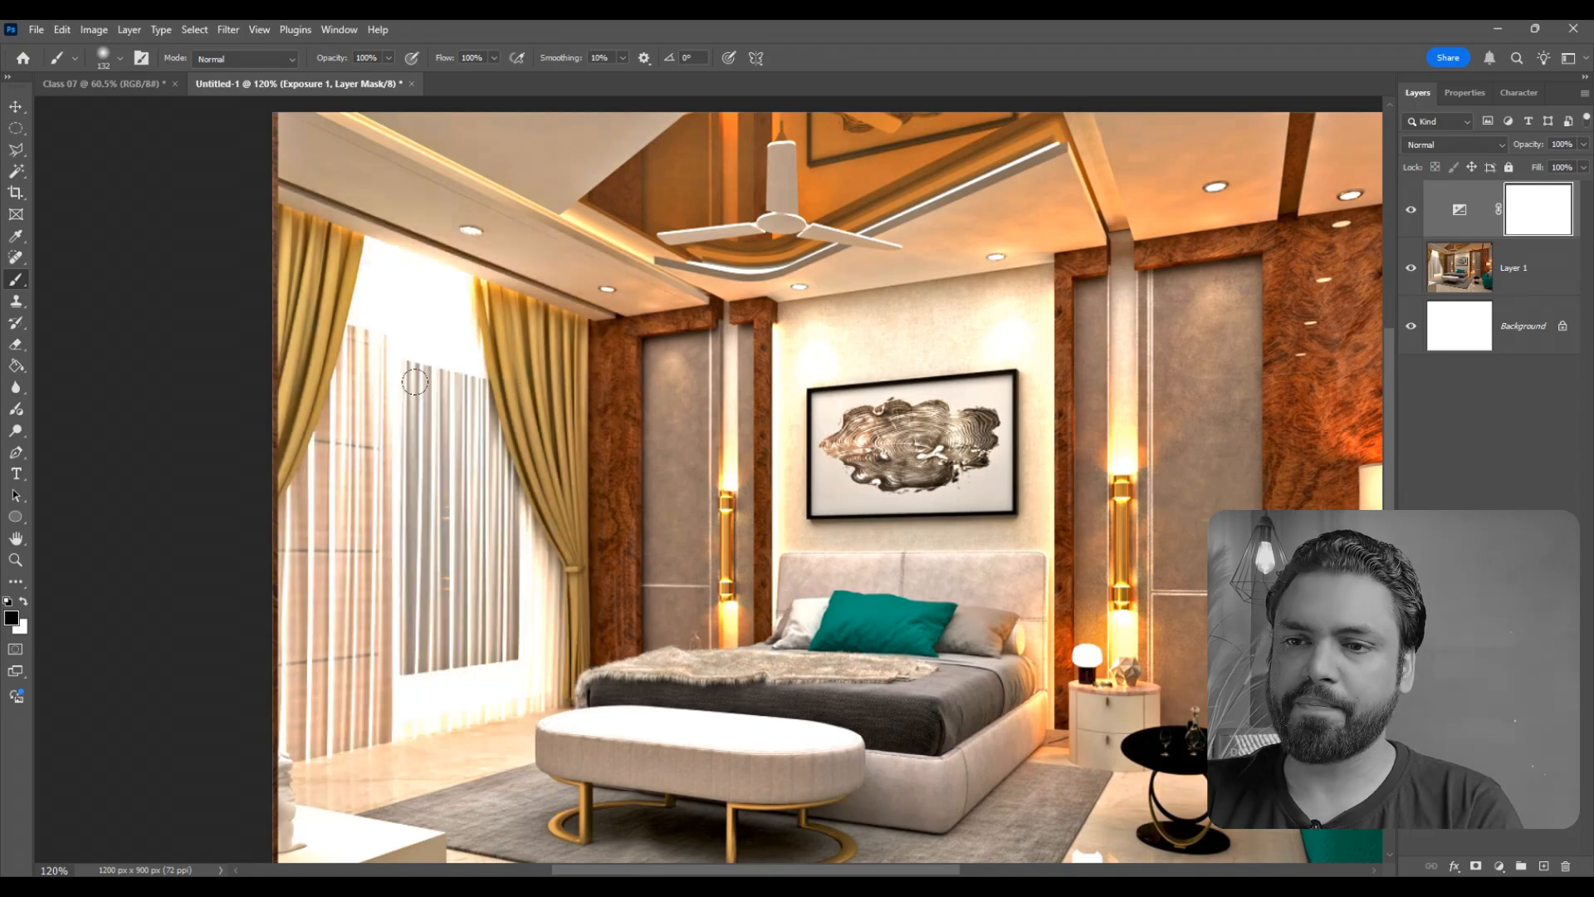
# - Set the brush flow to 5% and paint black on the Exposure mask over the window and curtains
pyautogui.click(472, 60)
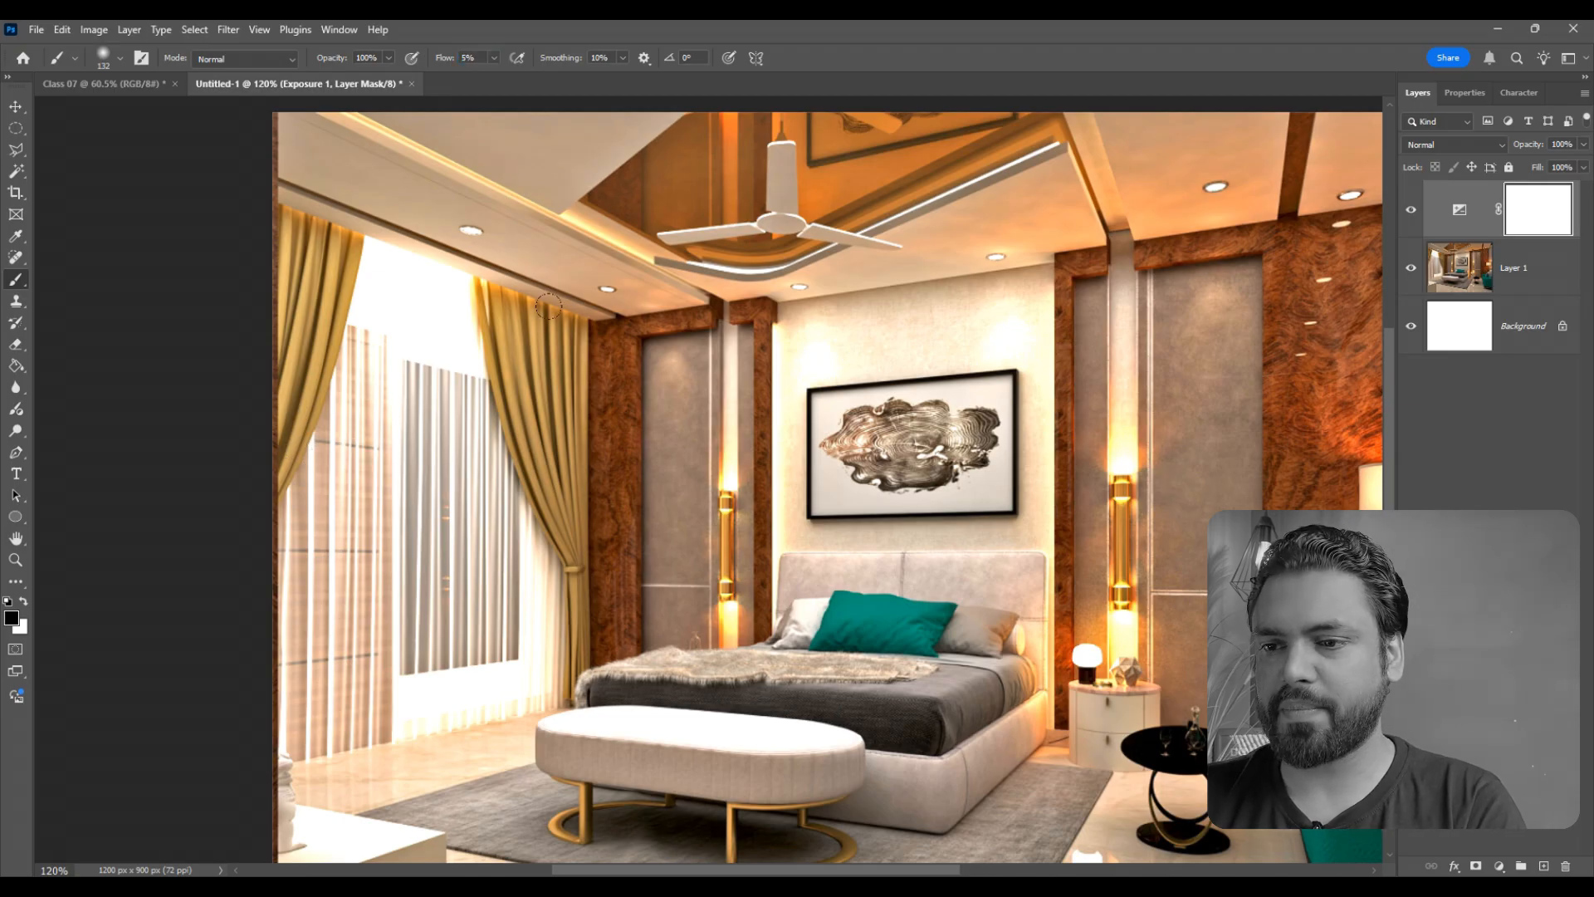
pyautogui.moveTo(513, 290)
pyautogui.mouseDown()
pyautogui.moveTo(289, 238)
pyautogui.moveTo(332, 332)
pyautogui.moveTo(413, 299)
pyautogui.moveTo(308, 373)
pyautogui.moveTo(269, 435)
pyautogui.moveTo(465, 564)
pyautogui.moveTo(373, 656)
pyautogui.moveTo(323, 788)
pyautogui.mouseUp()
# - Paint black on the Exposure mask over the overexposed top of the bench at the foot of the bed
pyautogui.scroll(-2, 382, 386)
pyautogui.scroll(7, 637, 603)
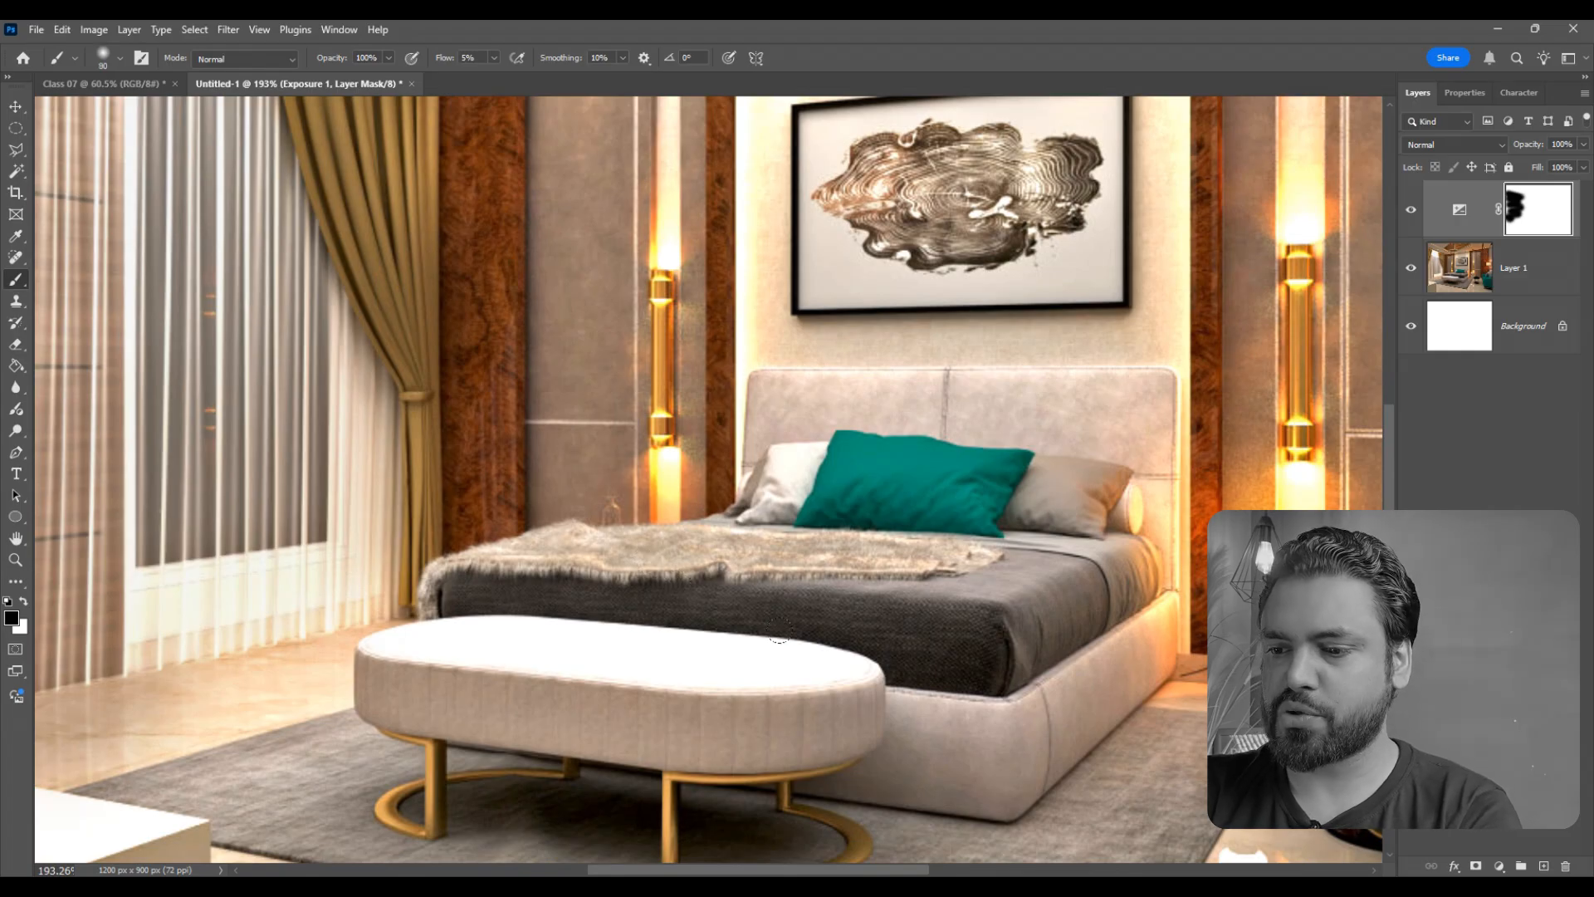
pyautogui.moveTo(778, 638)
pyautogui.mouseDown()
pyautogui.moveTo(339, 607)
pyautogui.moveTo(234, 648)
pyautogui.moveTo(374, 682)
pyautogui.mouseUp()
pyautogui.scroll(-4, 702, 390)
pyautogui.scroll(1, 295, 647)
# - Reduce the brush size to 80 px and paint black on the mask over the bright wall spot above the picture's upper-right corner
pyautogui.press('[')
pyautogui.scroll(-3, 321, 517)
pyautogui.scroll(2, 689, 169)
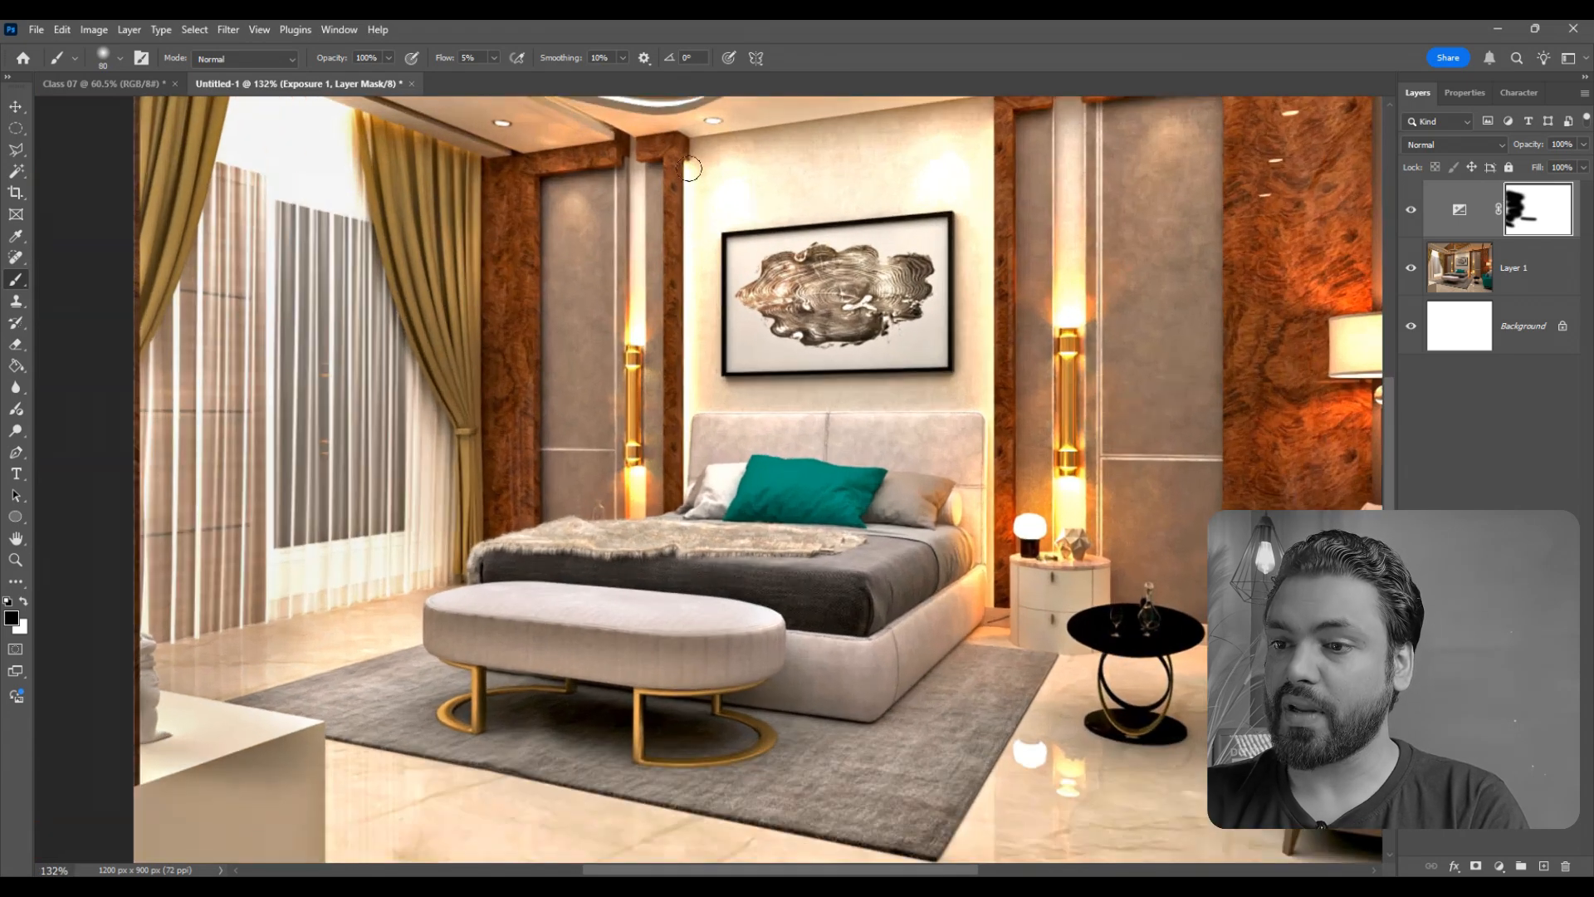
pyautogui.scroll(1, 689, 169)
pyautogui.moveTo(943, 173); pyautogui.dragTo(927, 190)
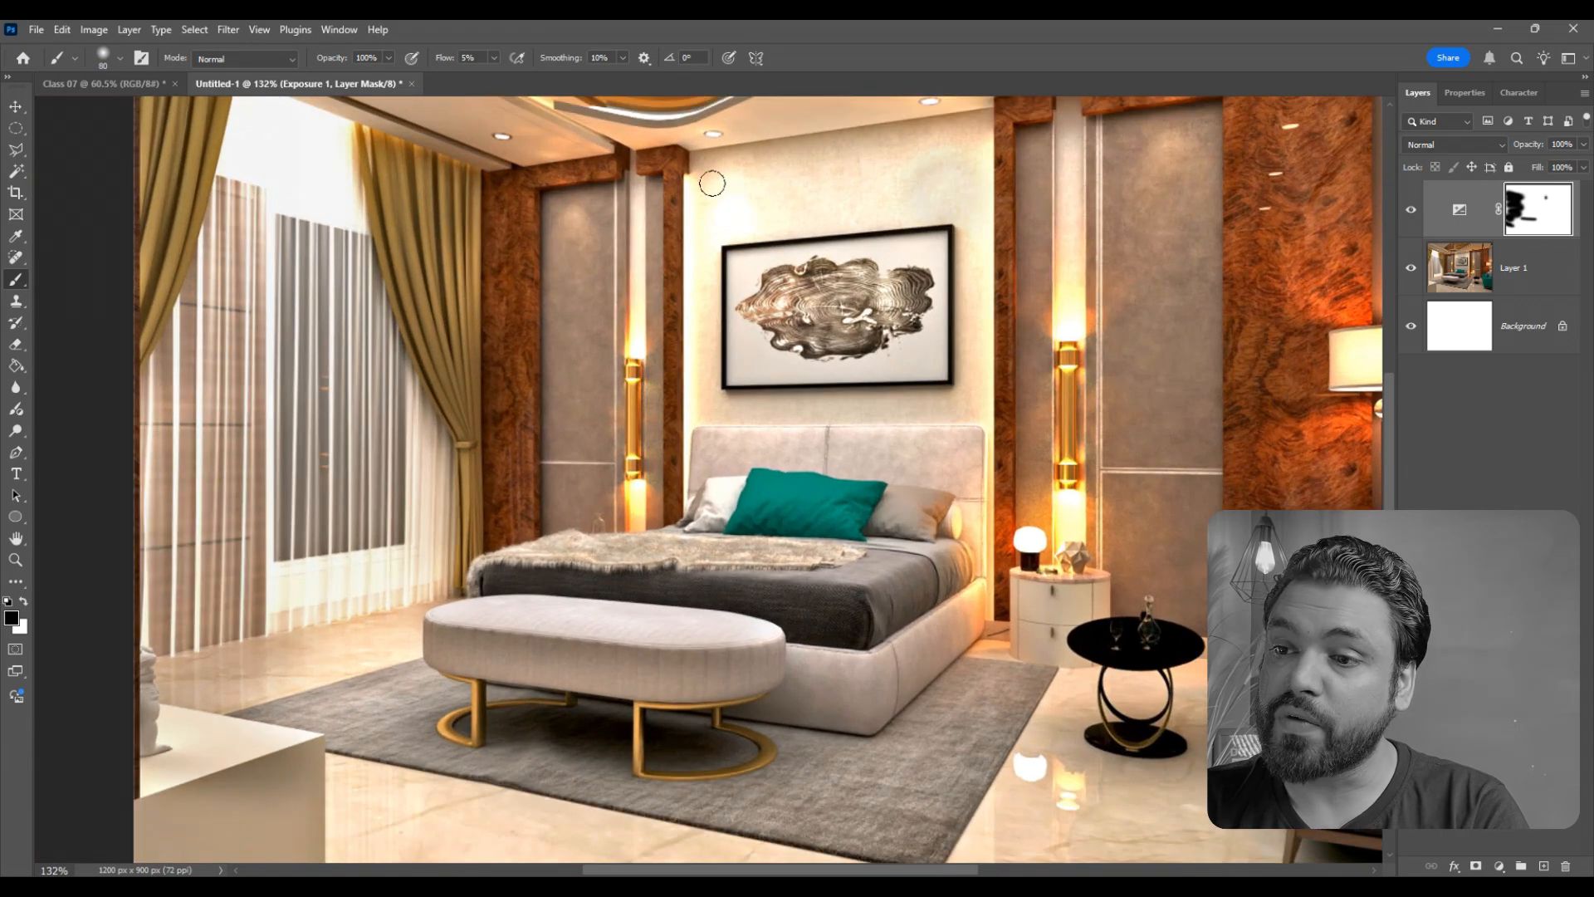
# - Paint black on the Exposure mask over the bright wall edge beside the picture and the lit strip around the wall light above the nightstand
pyautogui.moveTo(713, 182); pyautogui.dragTo(689, 481)
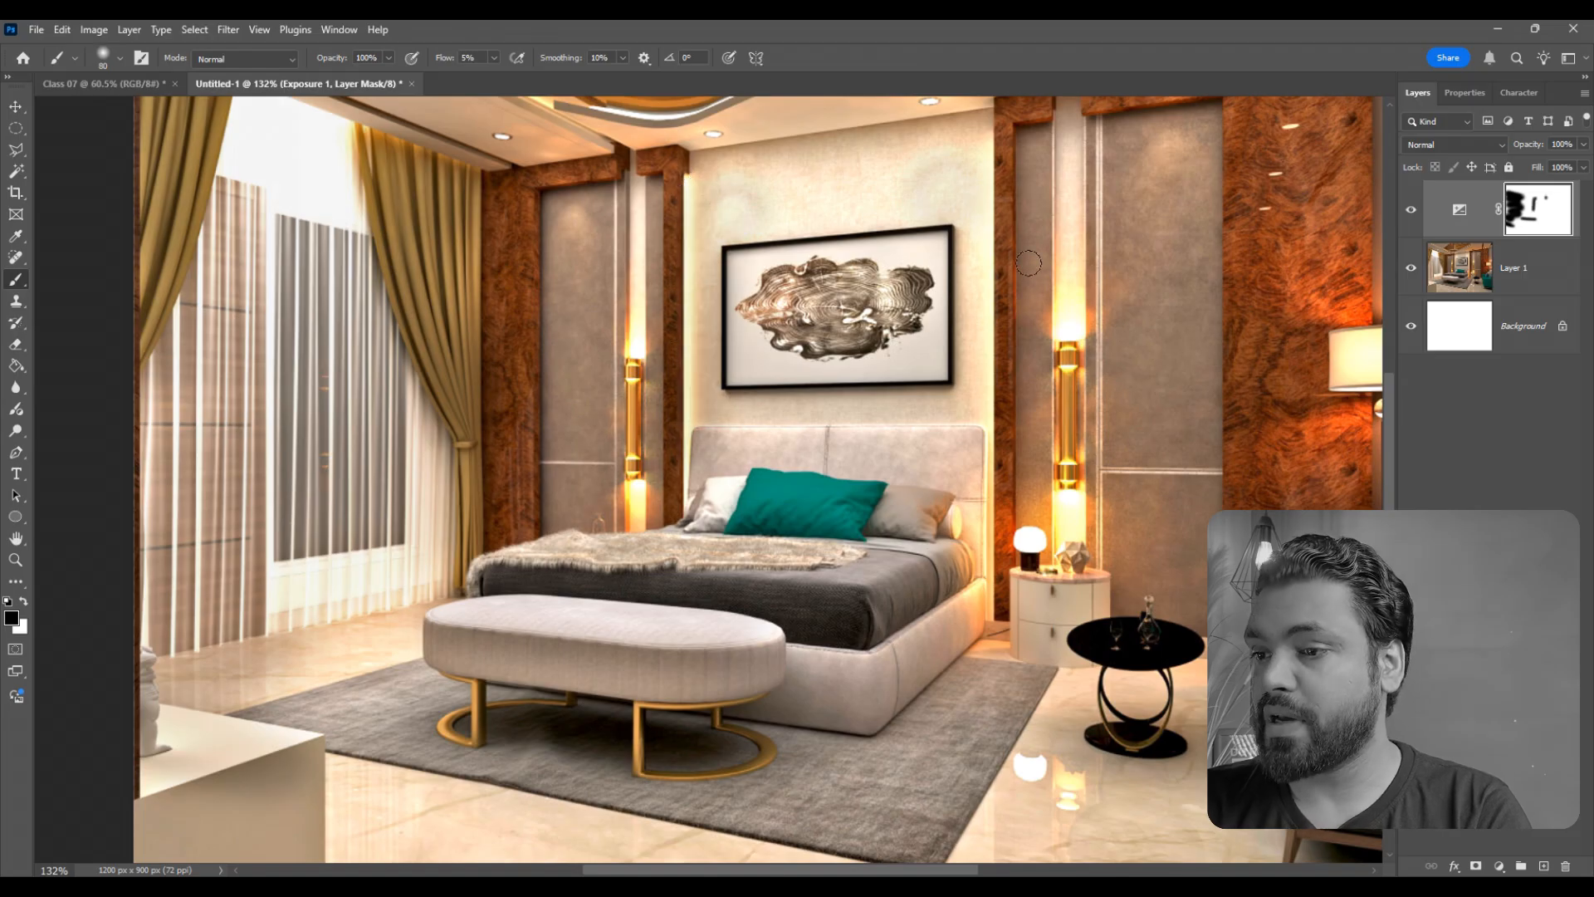
pyautogui.moveTo(1028, 263); pyautogui.dragTo(1044, 519)
pyautogui.moveTo(1075, 303); pyautogui.dragTo(1063, 602)
# - Toggle the Exposure layer's visibility to compare the whole bedroom image with and without the masked adjustment
pyautogui.scroll(-1, 672, 504)
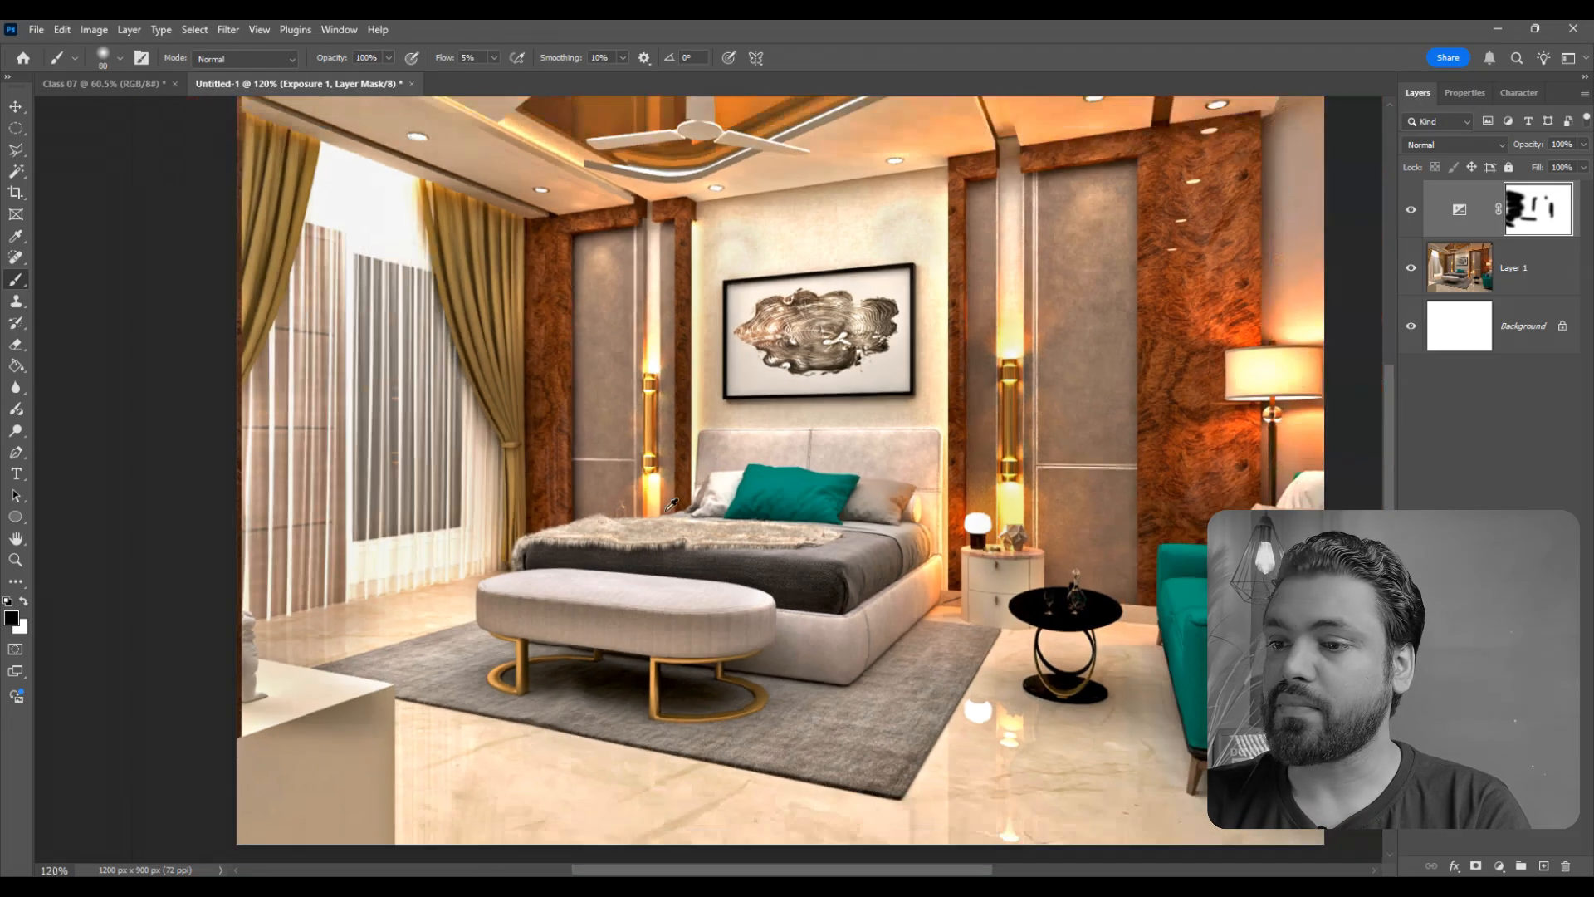
pyautogui.scroll(-2, 673, 504)
pyautogui.scroll(1, 672, 504)
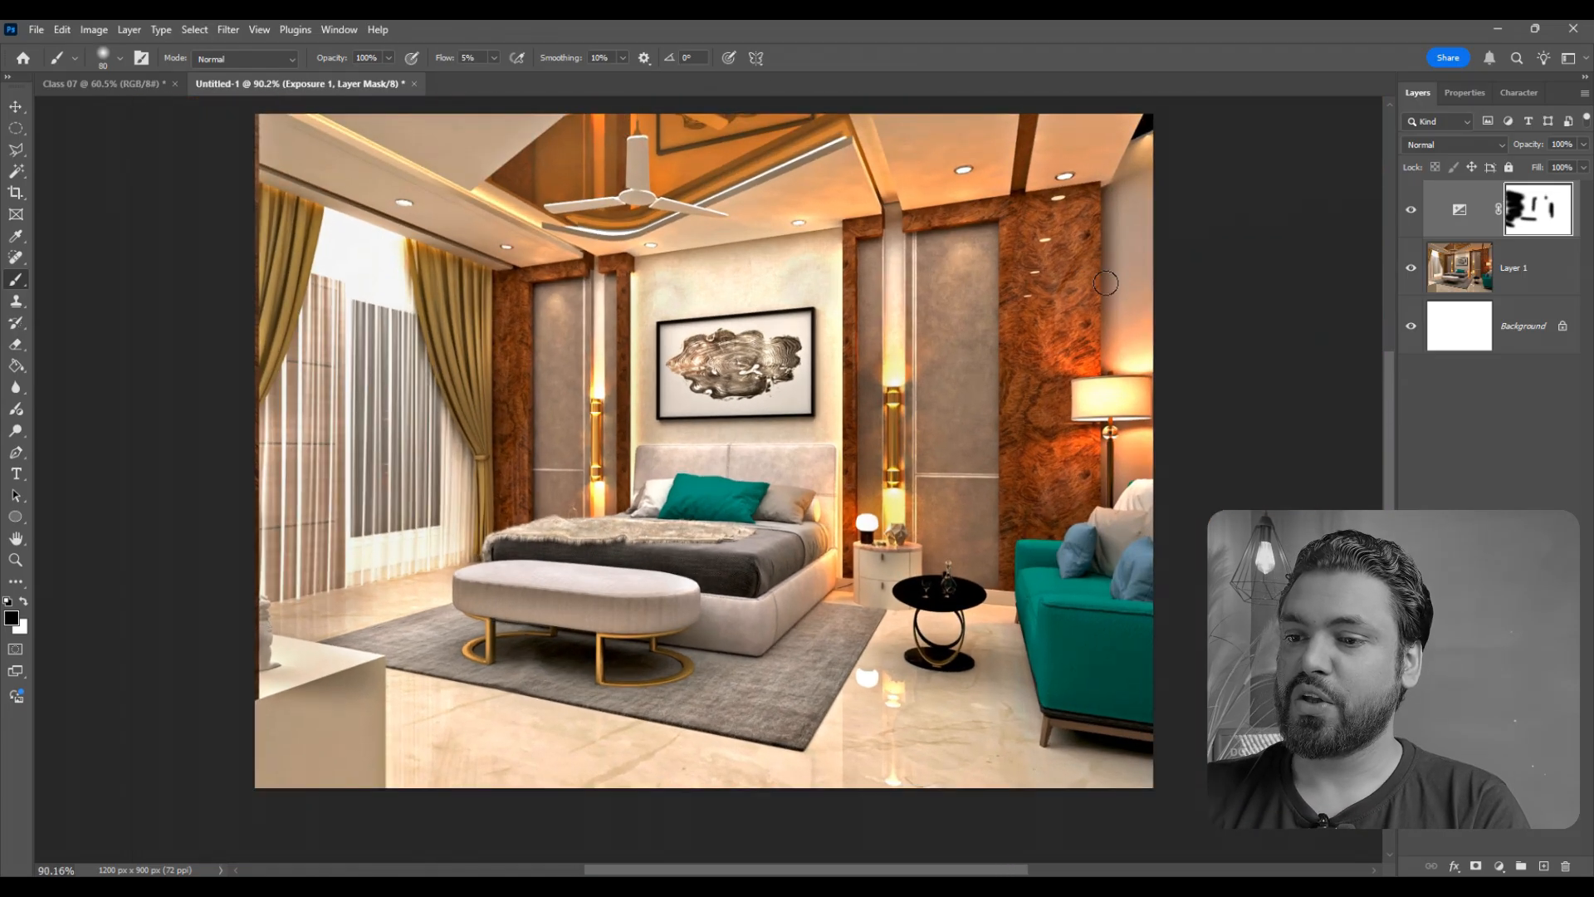
pyautogui.click(1410, 212)
pyautogui.click(1409, 213)
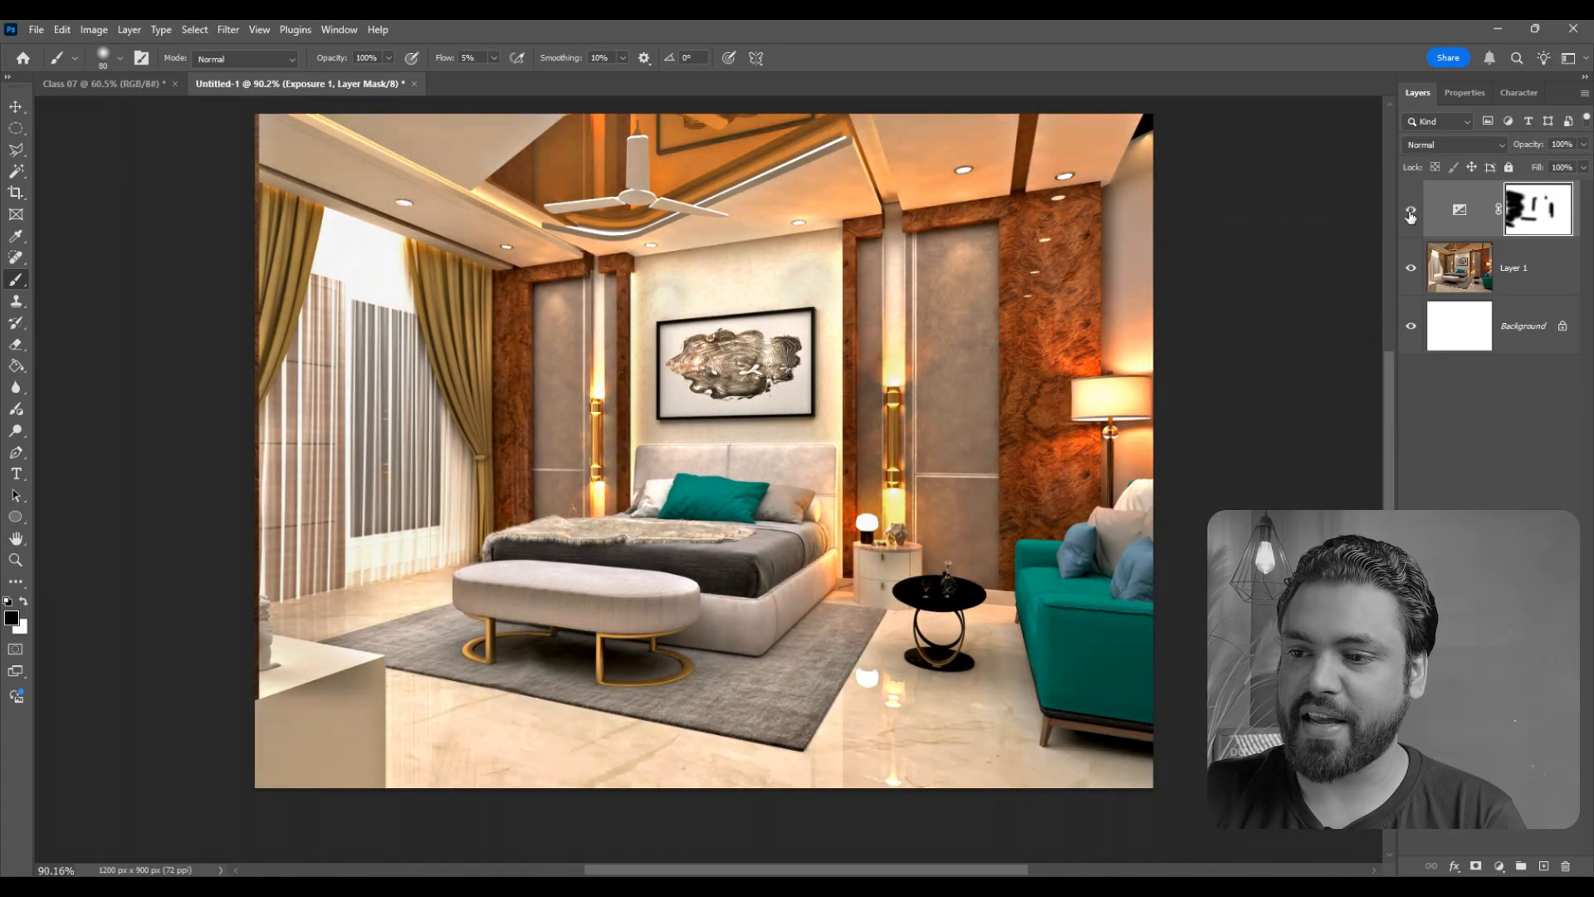
pyautogui.click(1410, 212)
pyautogui.click(1410, 213)
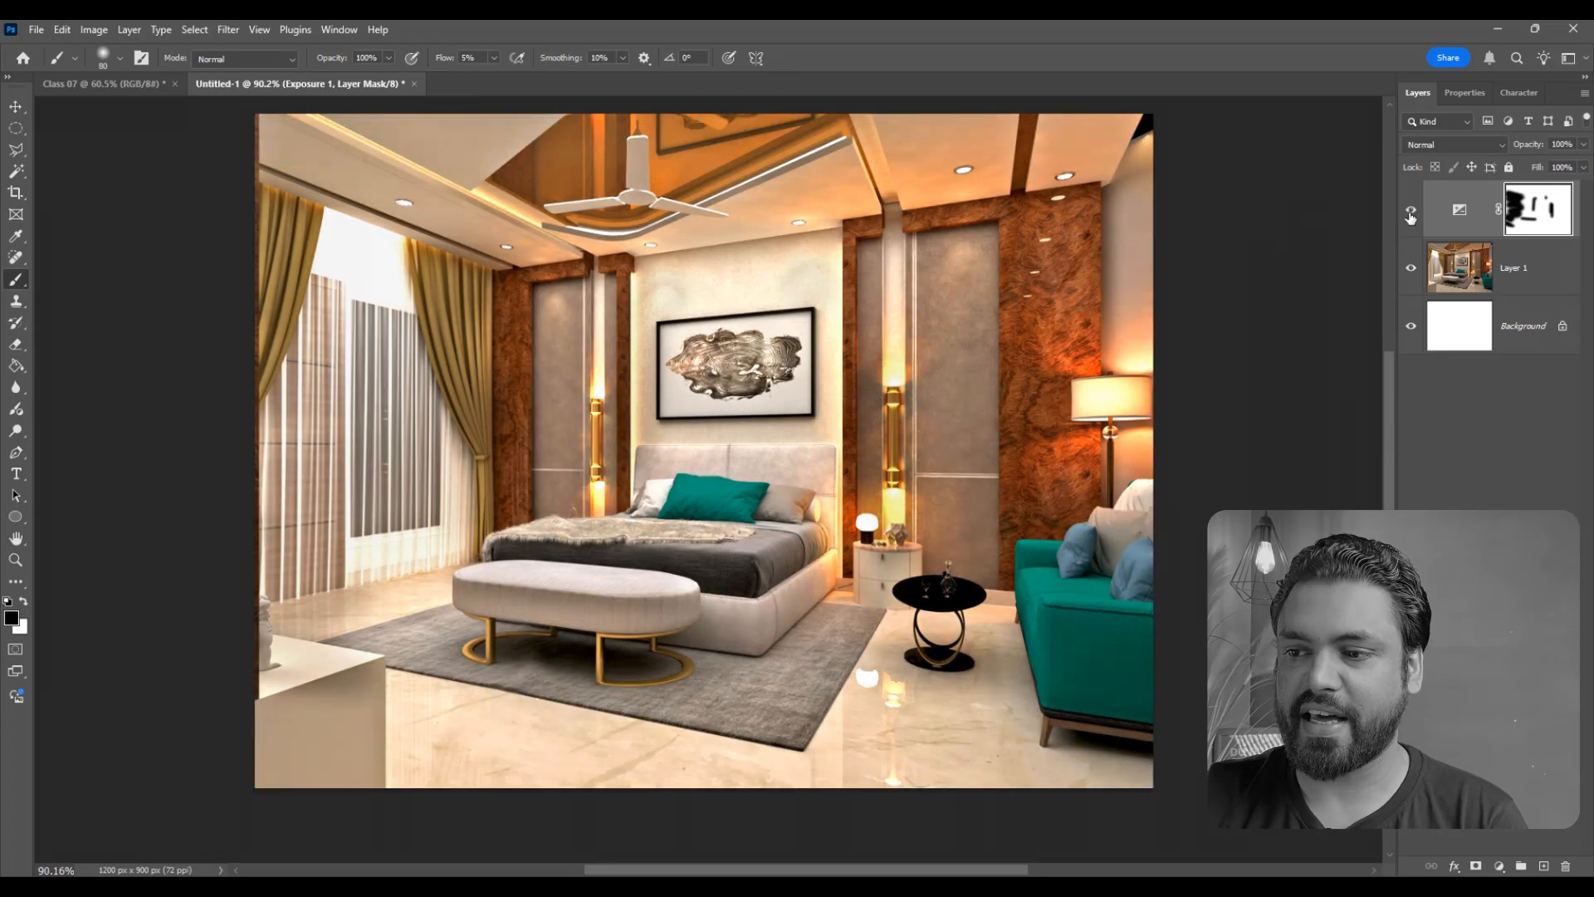
# - Paint black on the Exposure mask over the bright shade of the floor lamp behind the sofa
pyautogui.scroll(5, 1154, 390)
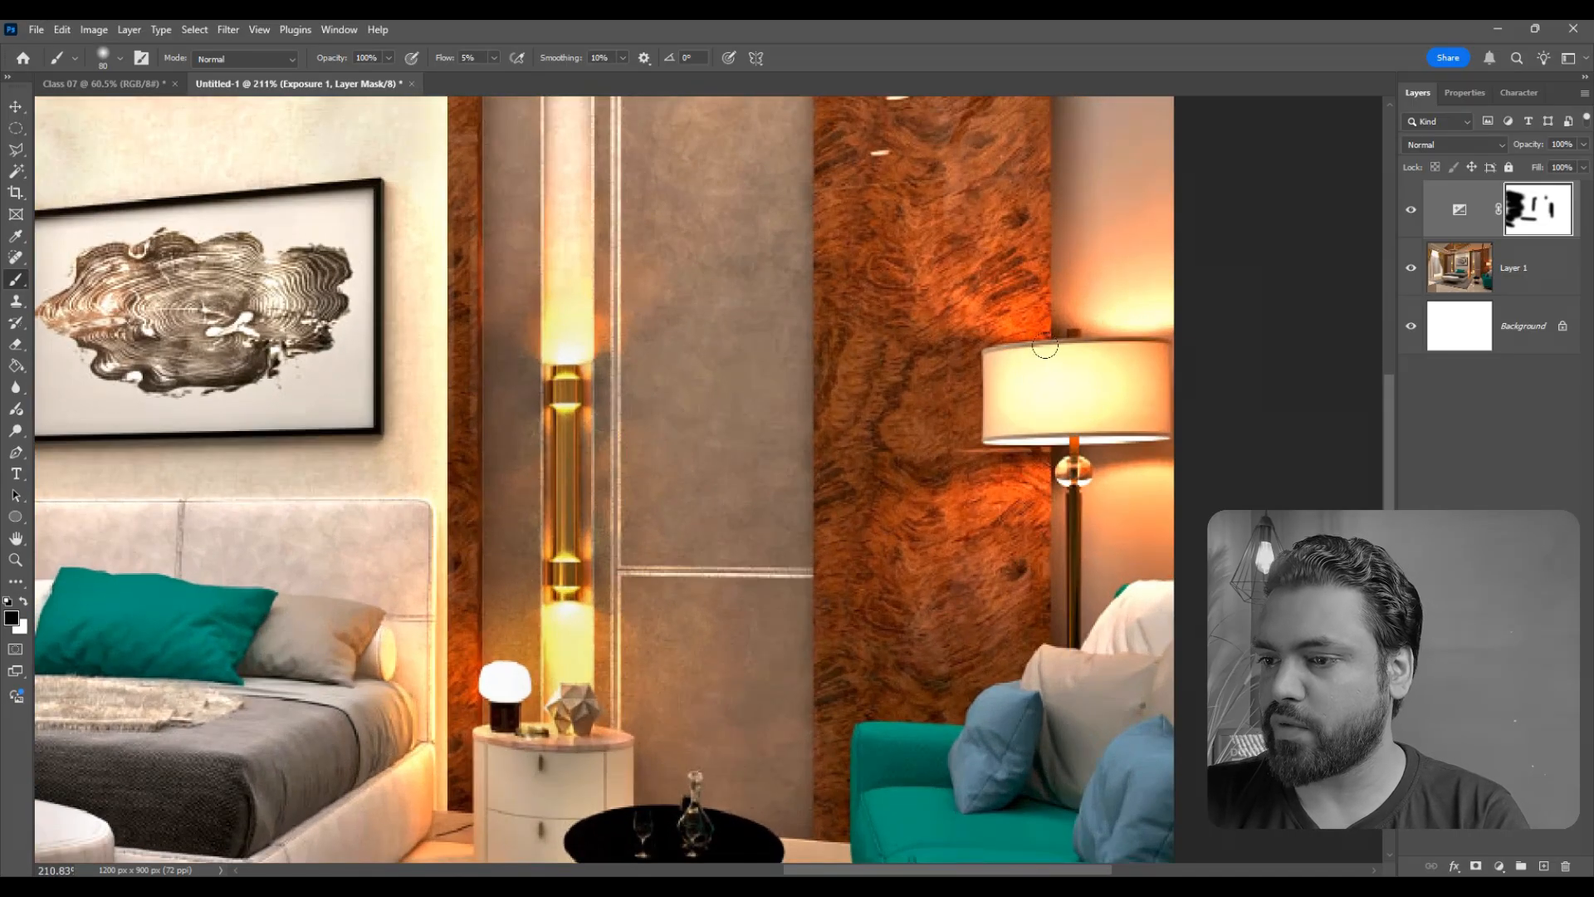
pyautogui.scroll(-4, 702, 648)
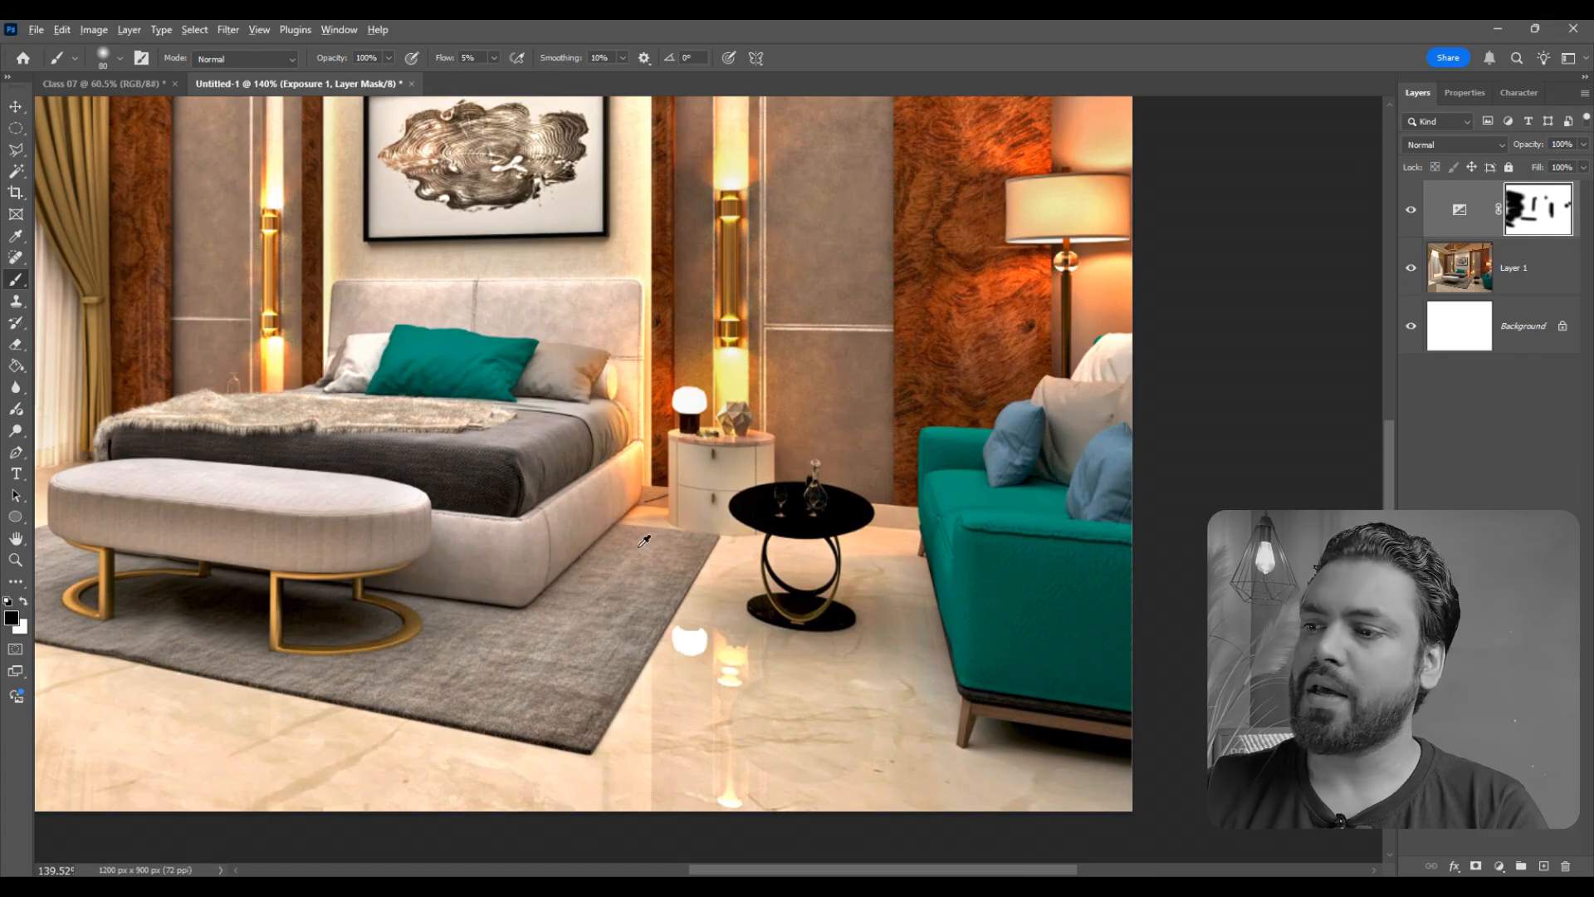
pyautogui.scroll(-2, 640, 539)
pyautogui.scroll(2, 785, 550)
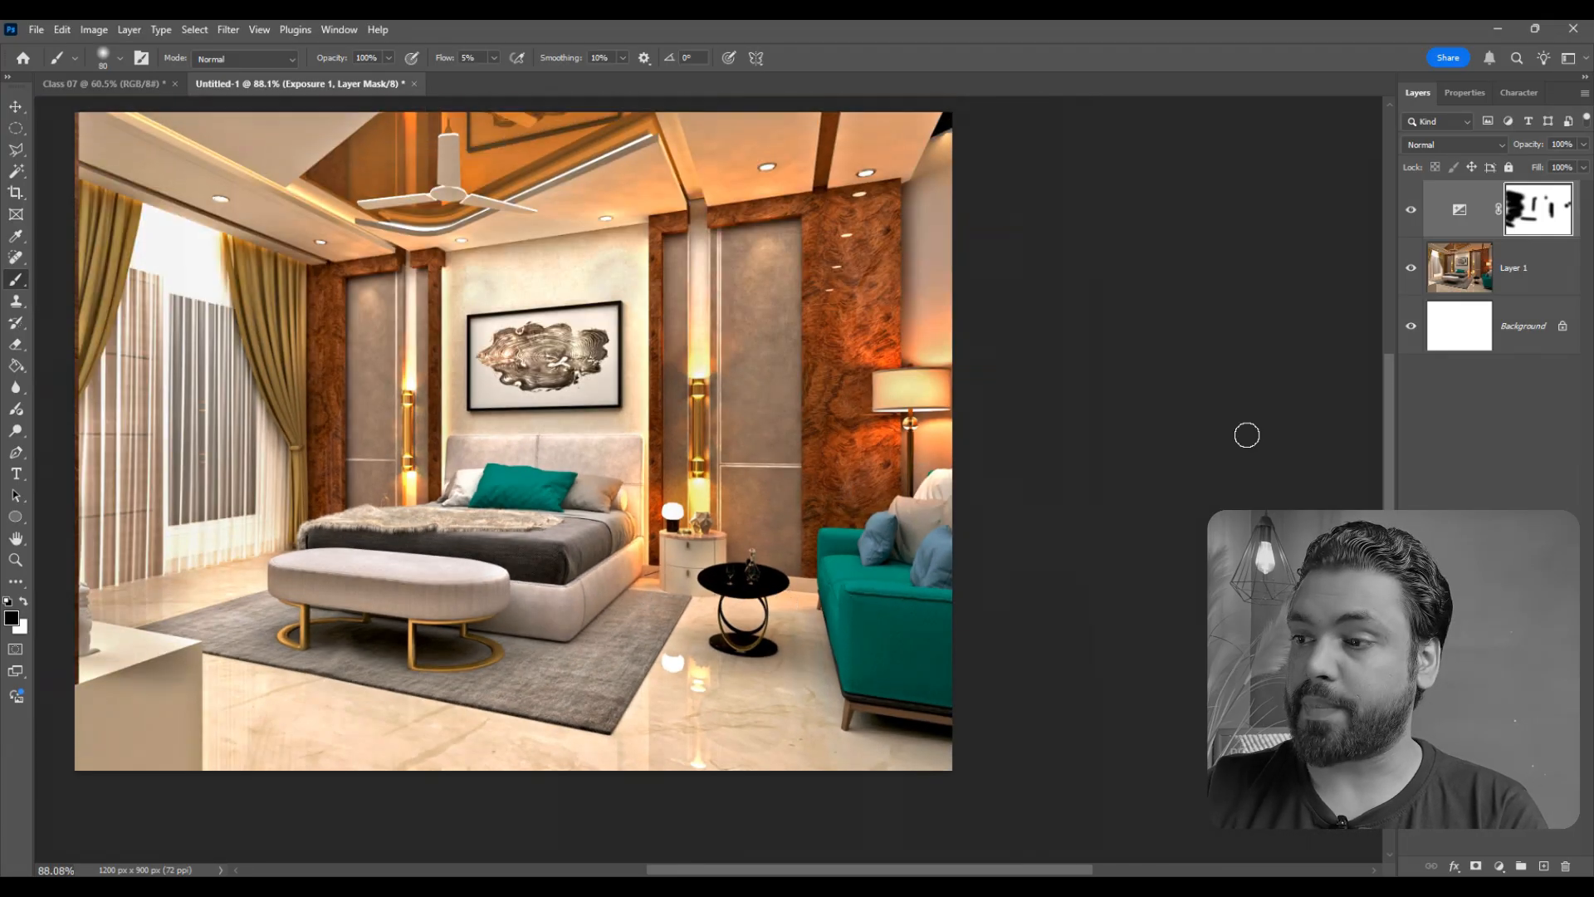
# - Add a Hue/Saturation adjustment layer directly above Layer 1 and raise its saturation to about +56
pyautogui.click(1552, 268)
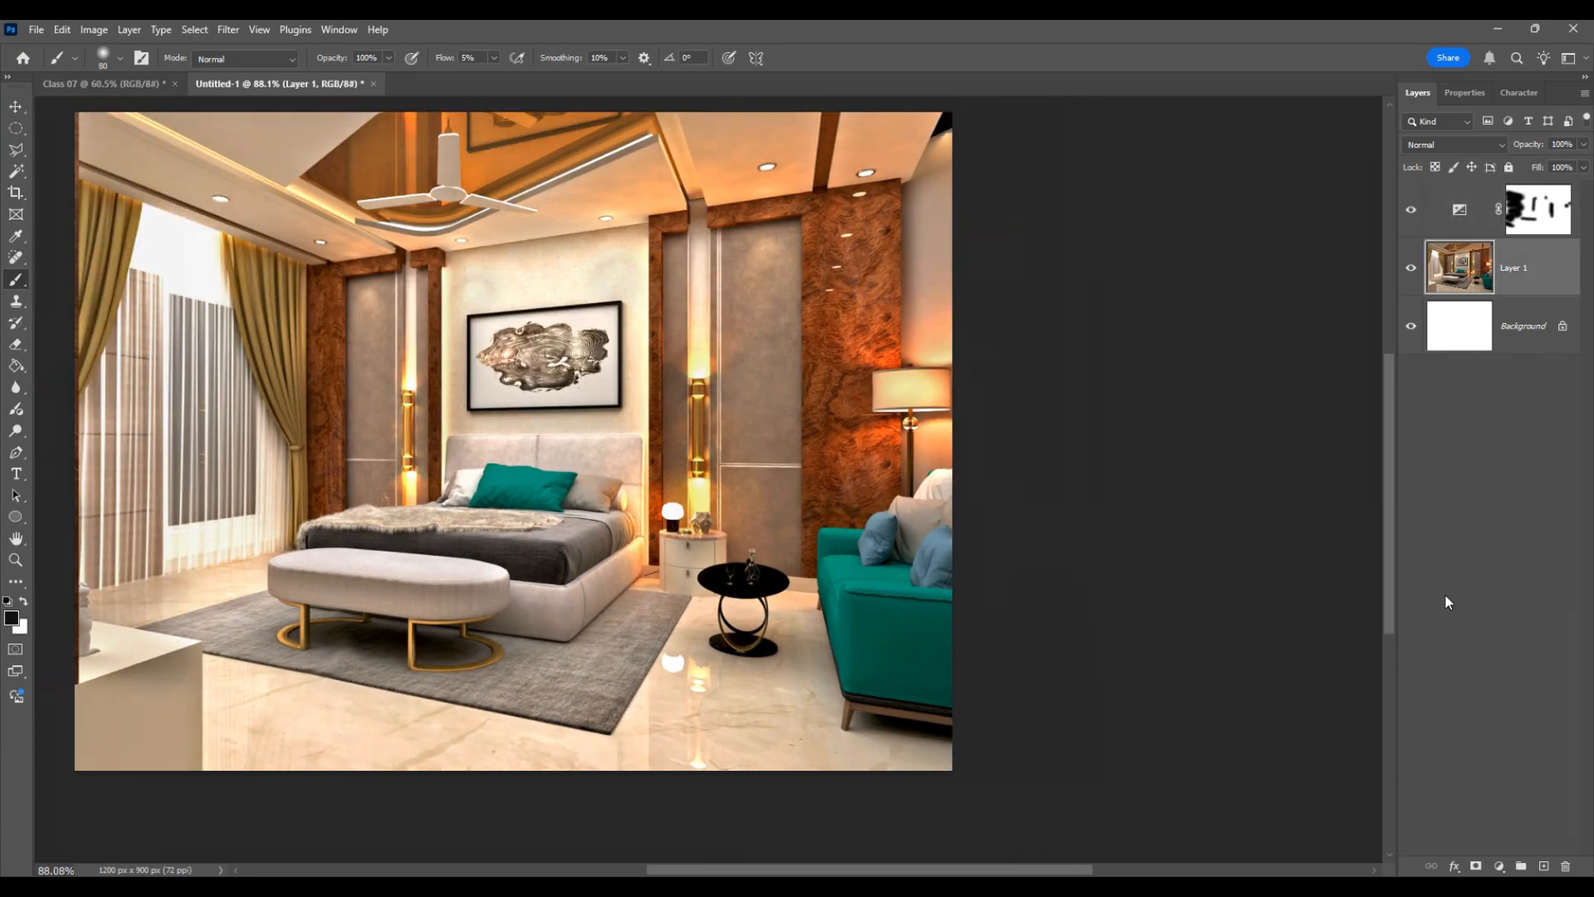
pyautogui.click(1499, 866)
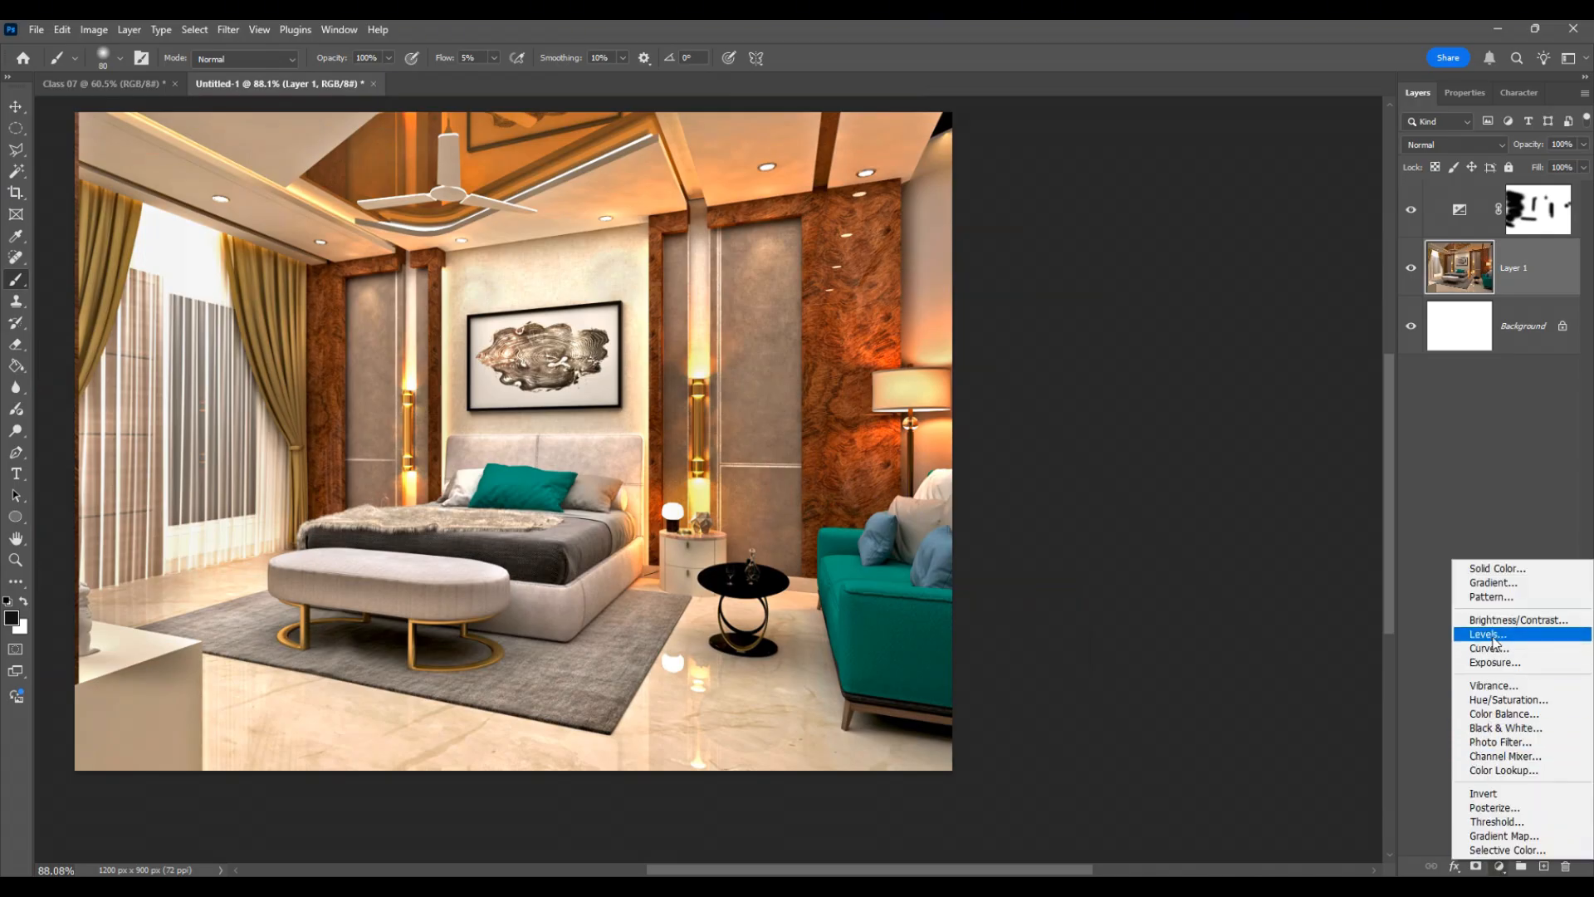
pyautogui.click(1497, 706)
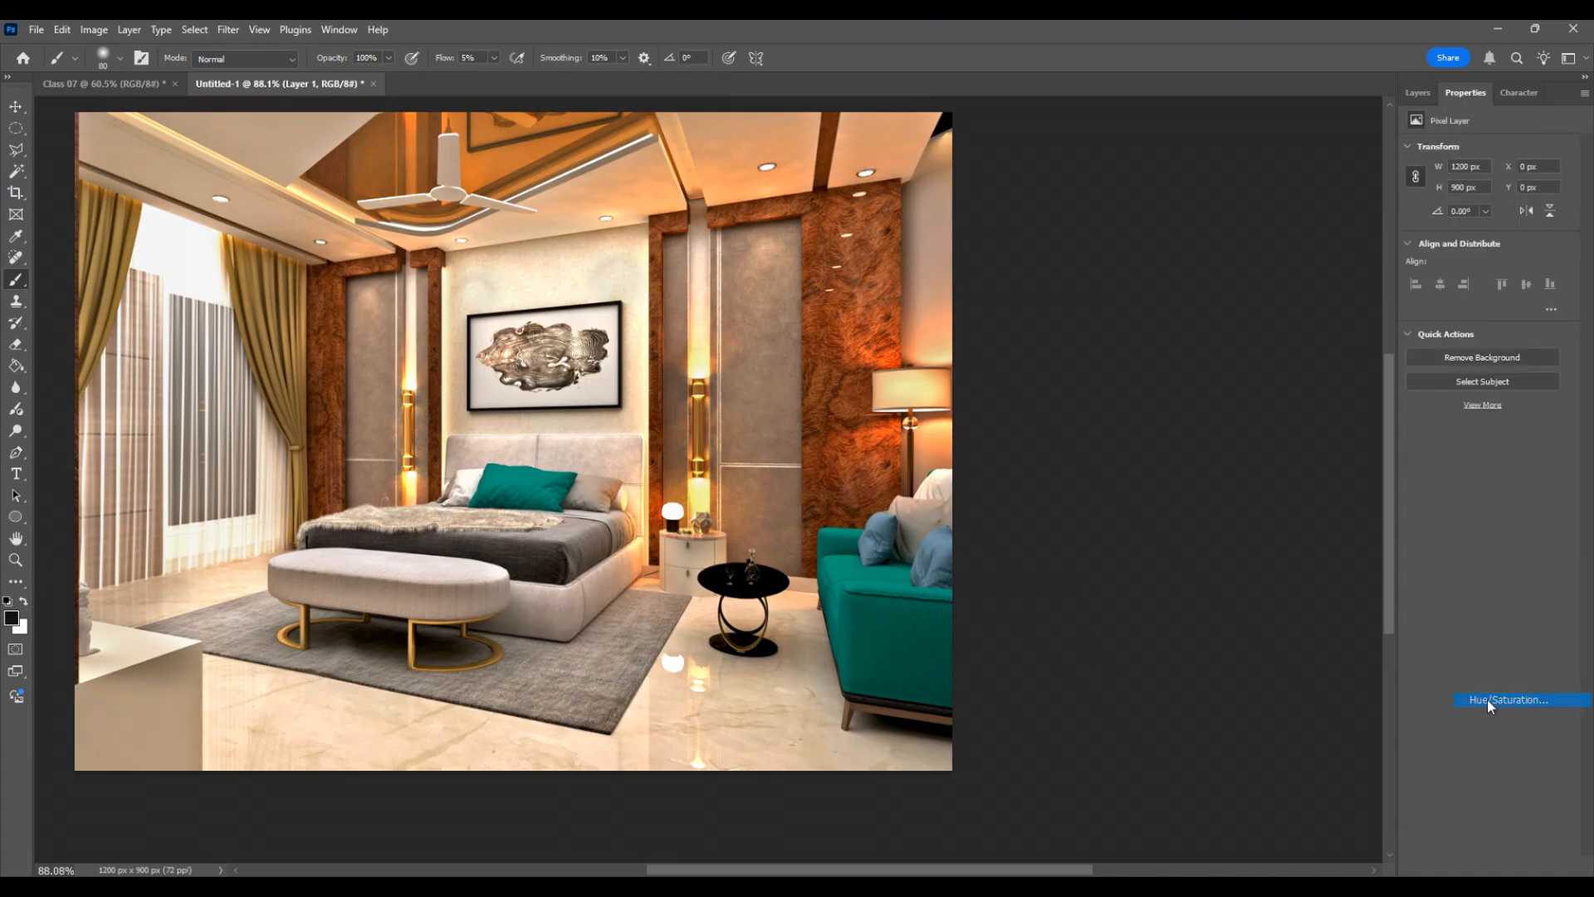
pyautogui.moveTo(1477, 262); pyautogui.dragTo(1540, 266)
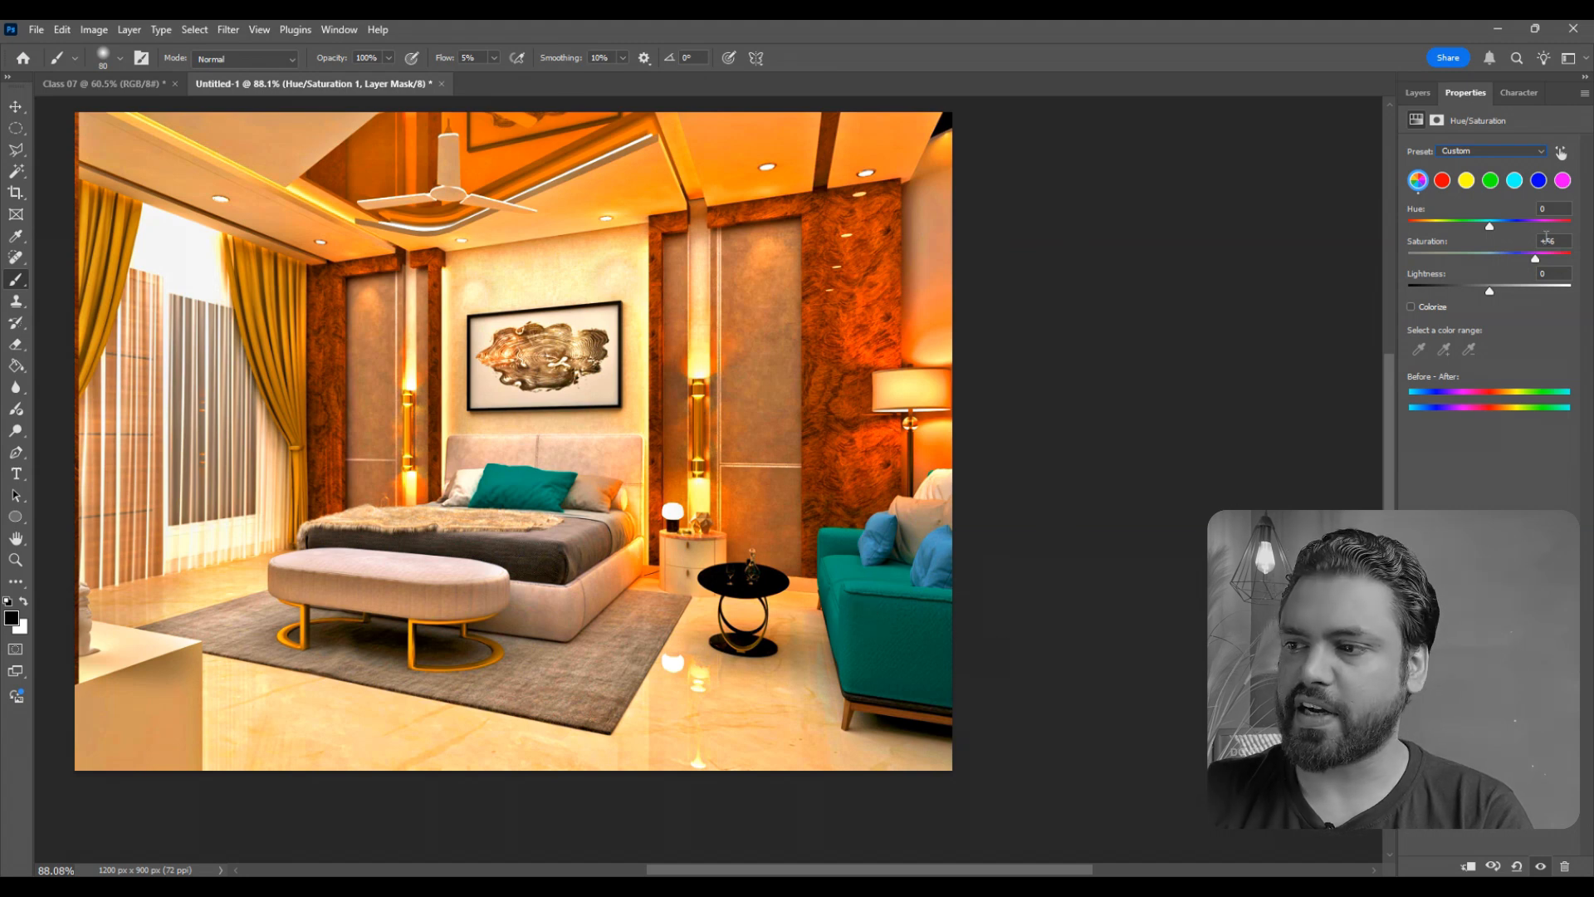
pyautogui.click(1419, 93)
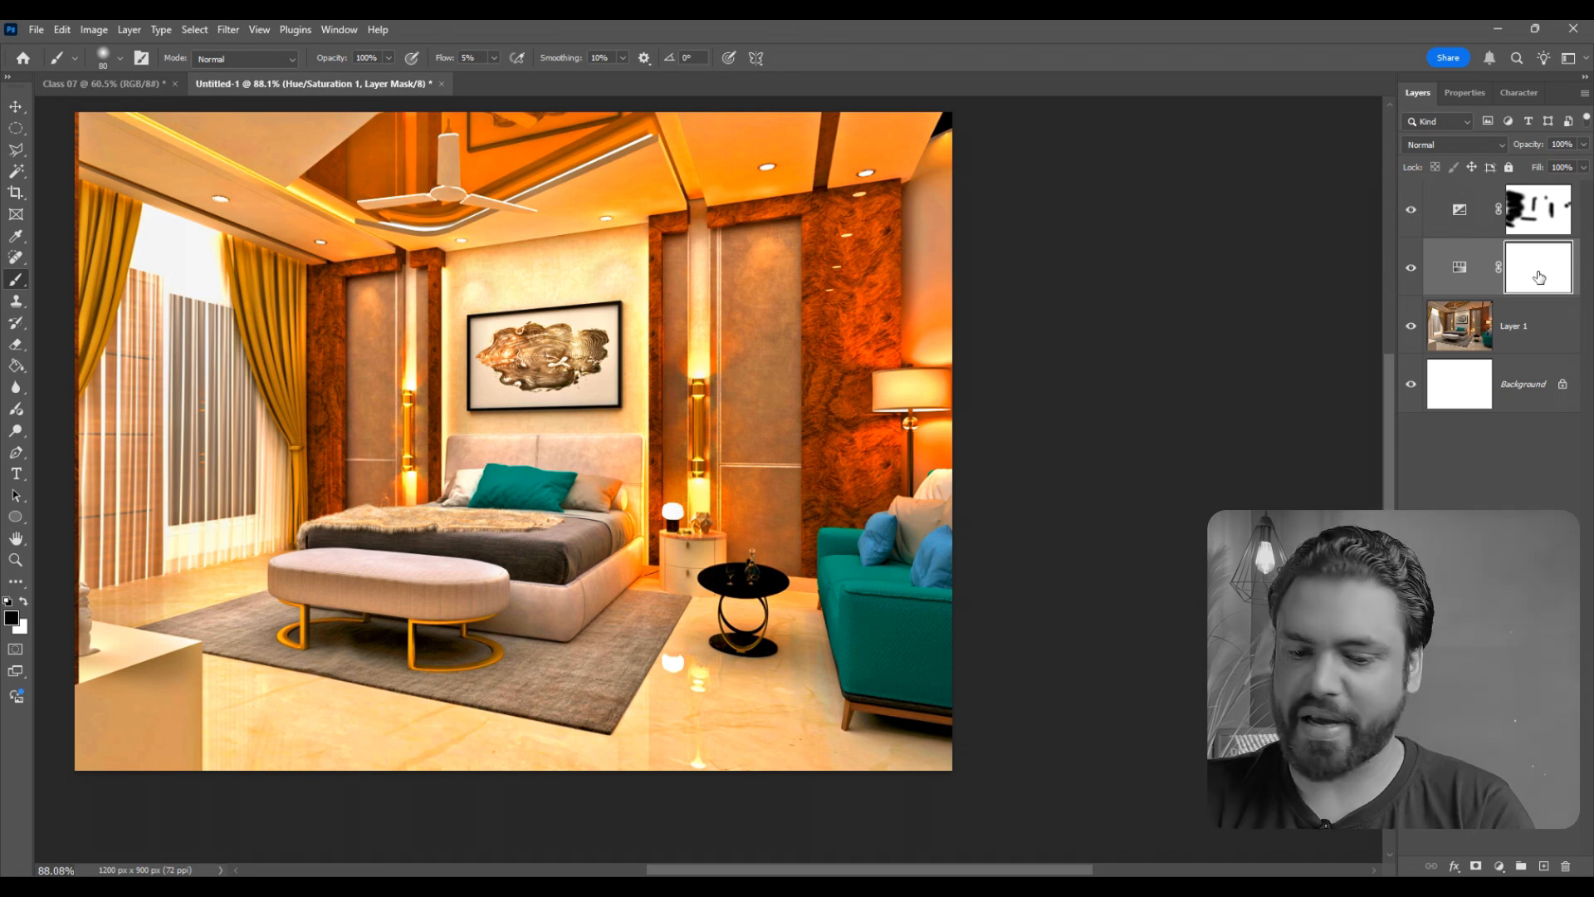
# - Invert the Hue/Saturation layer mask to black and set the foreground color to white for the Brush tool
pyautogui.hotkey('ctrl', 'i')
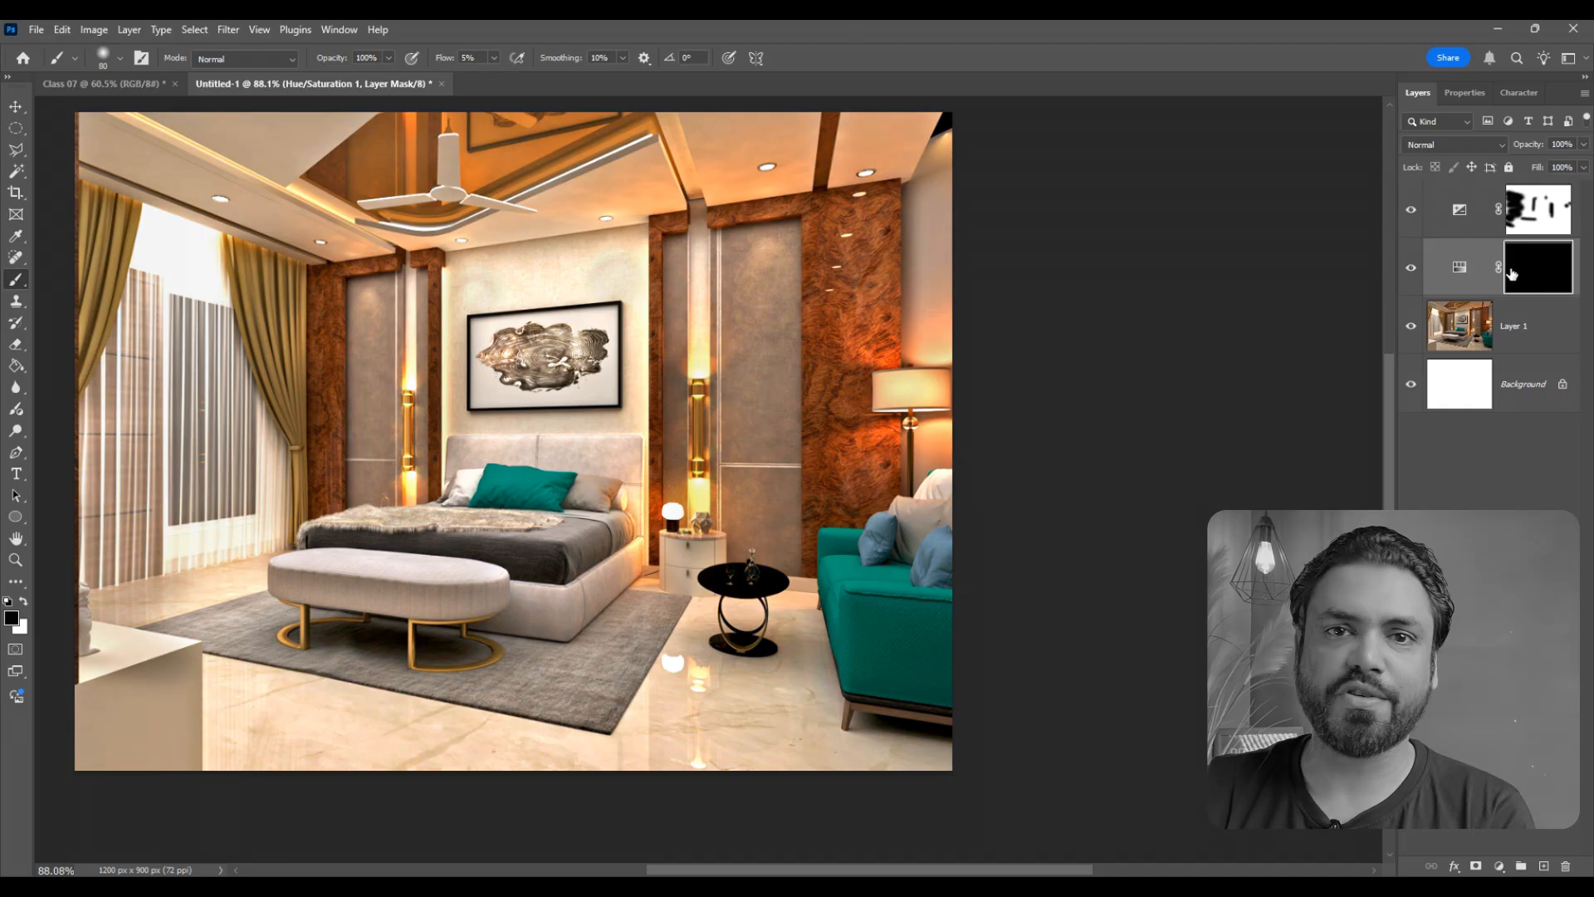
pyautogui.click(14, 621)
pyautogui.moveTo(618, 253); pyautogui.dragTo(575, 215)
pyautogui.click(952, 212)
pyautogui.press('b')
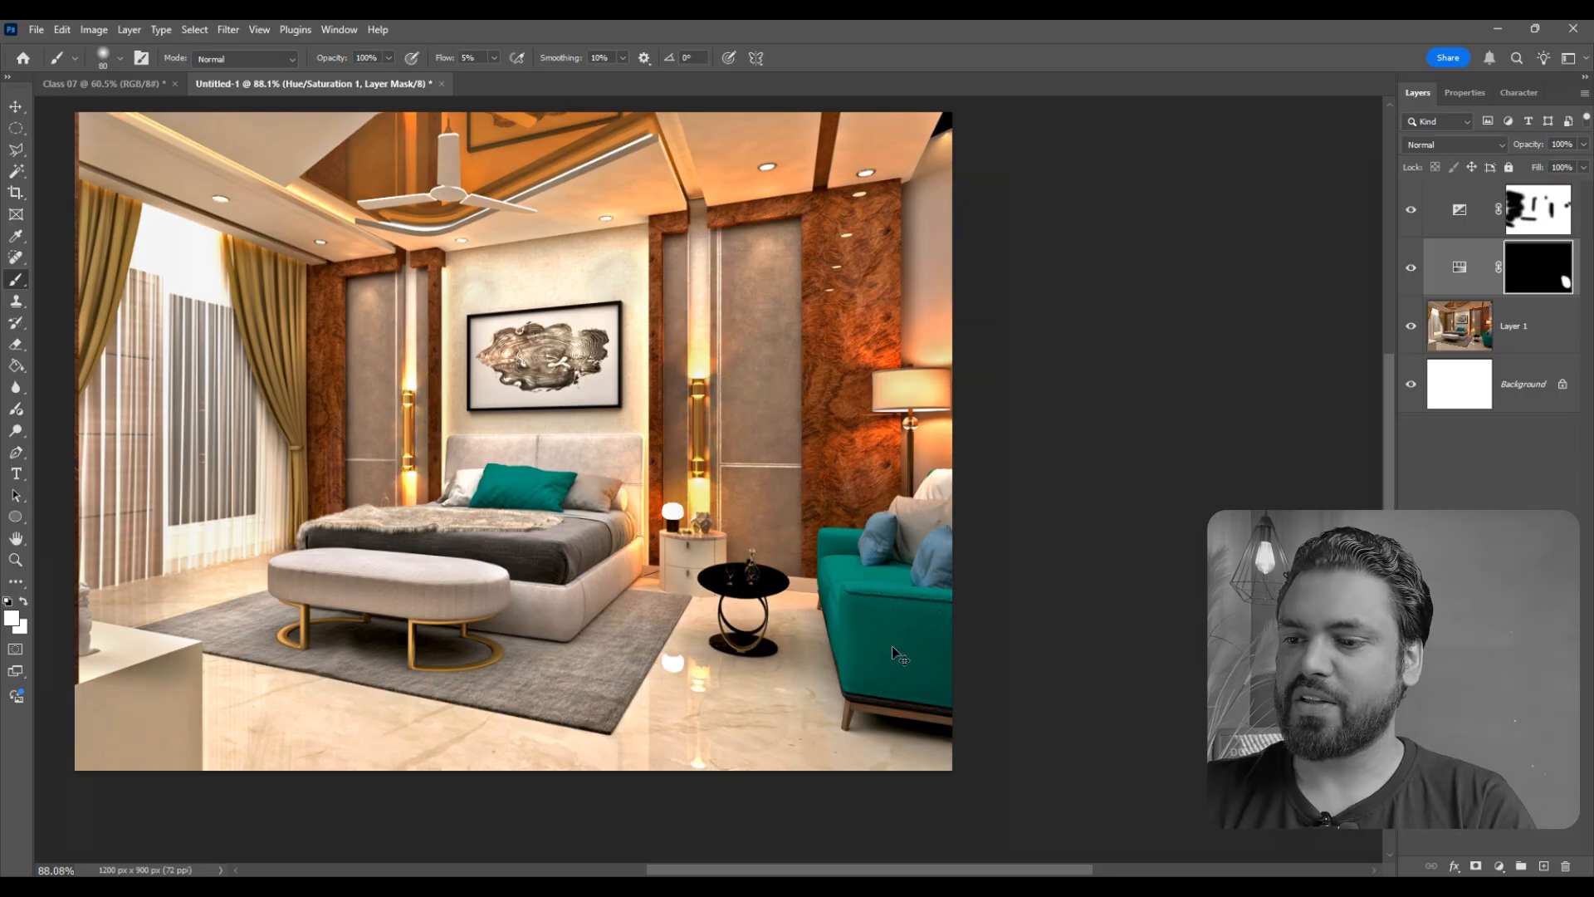
# - Set the brush flow to 100% and paint white on the Hue/Saturation mask over the sofa, its cushions and the bed's teal pillow
pyautogui.scroll(2, 921, 635)
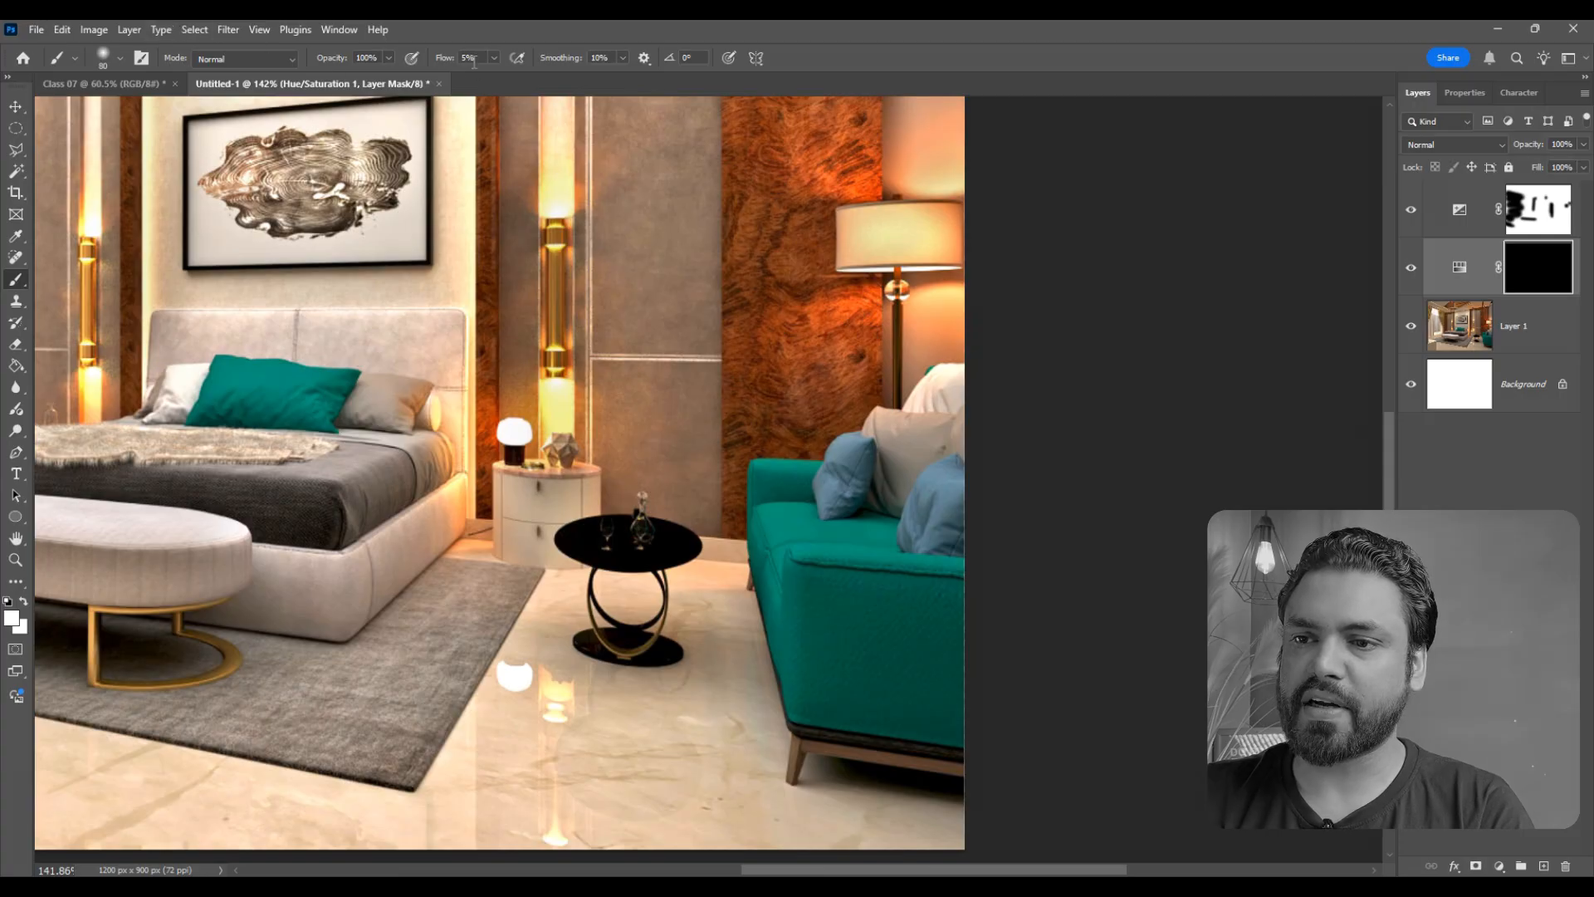
pyautogui.write('10')
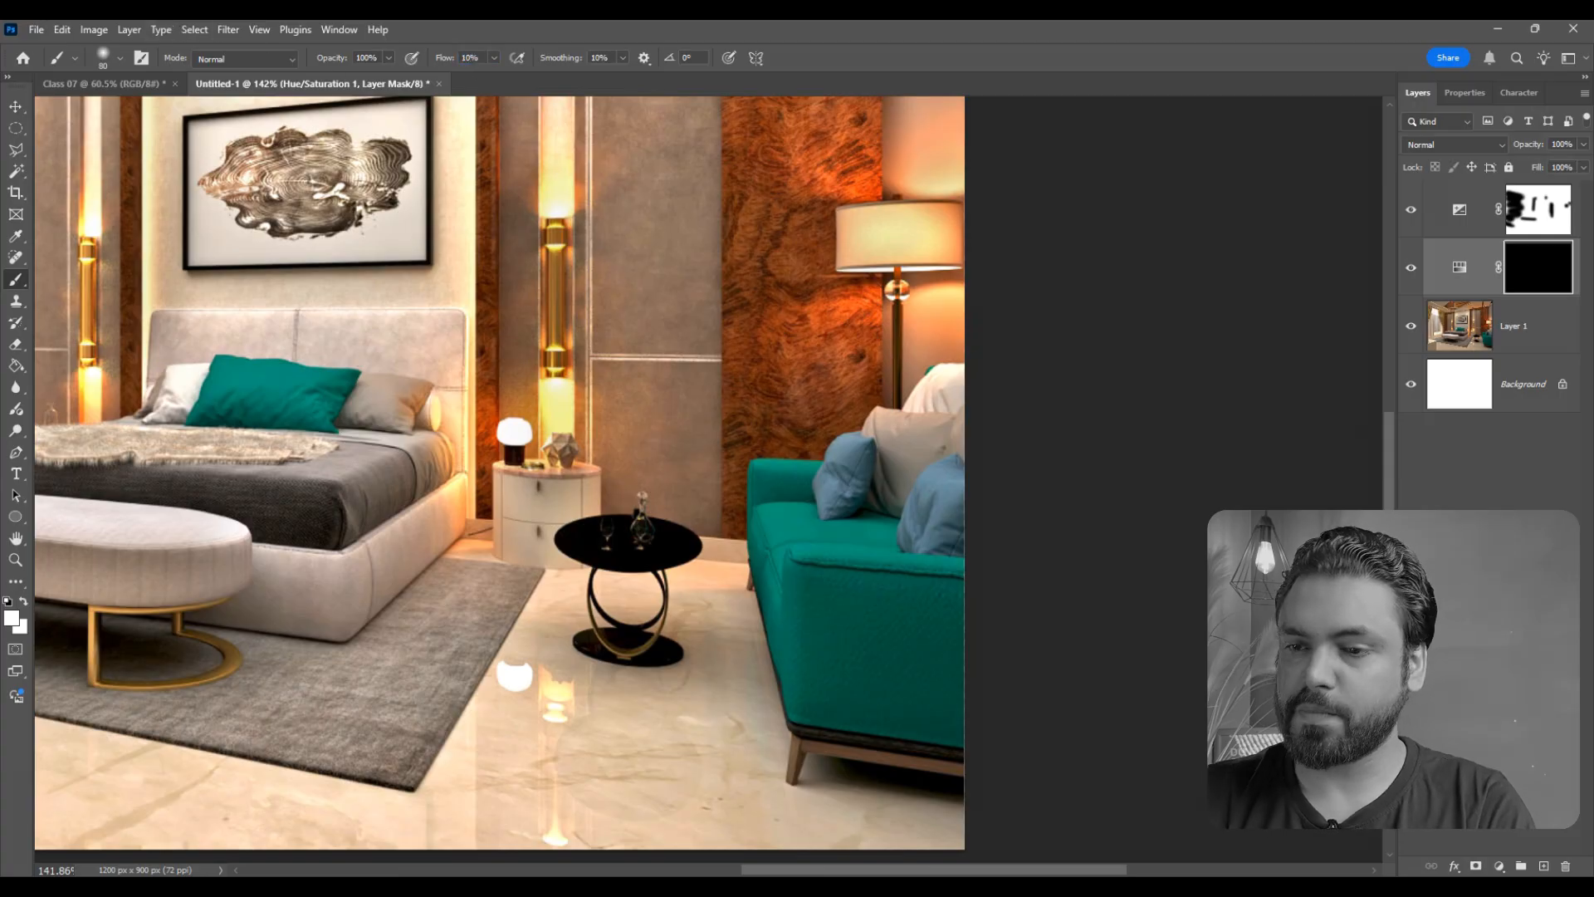
pyautogui.moveTo(430, 54); pyautogui.dragTo(441, 56)
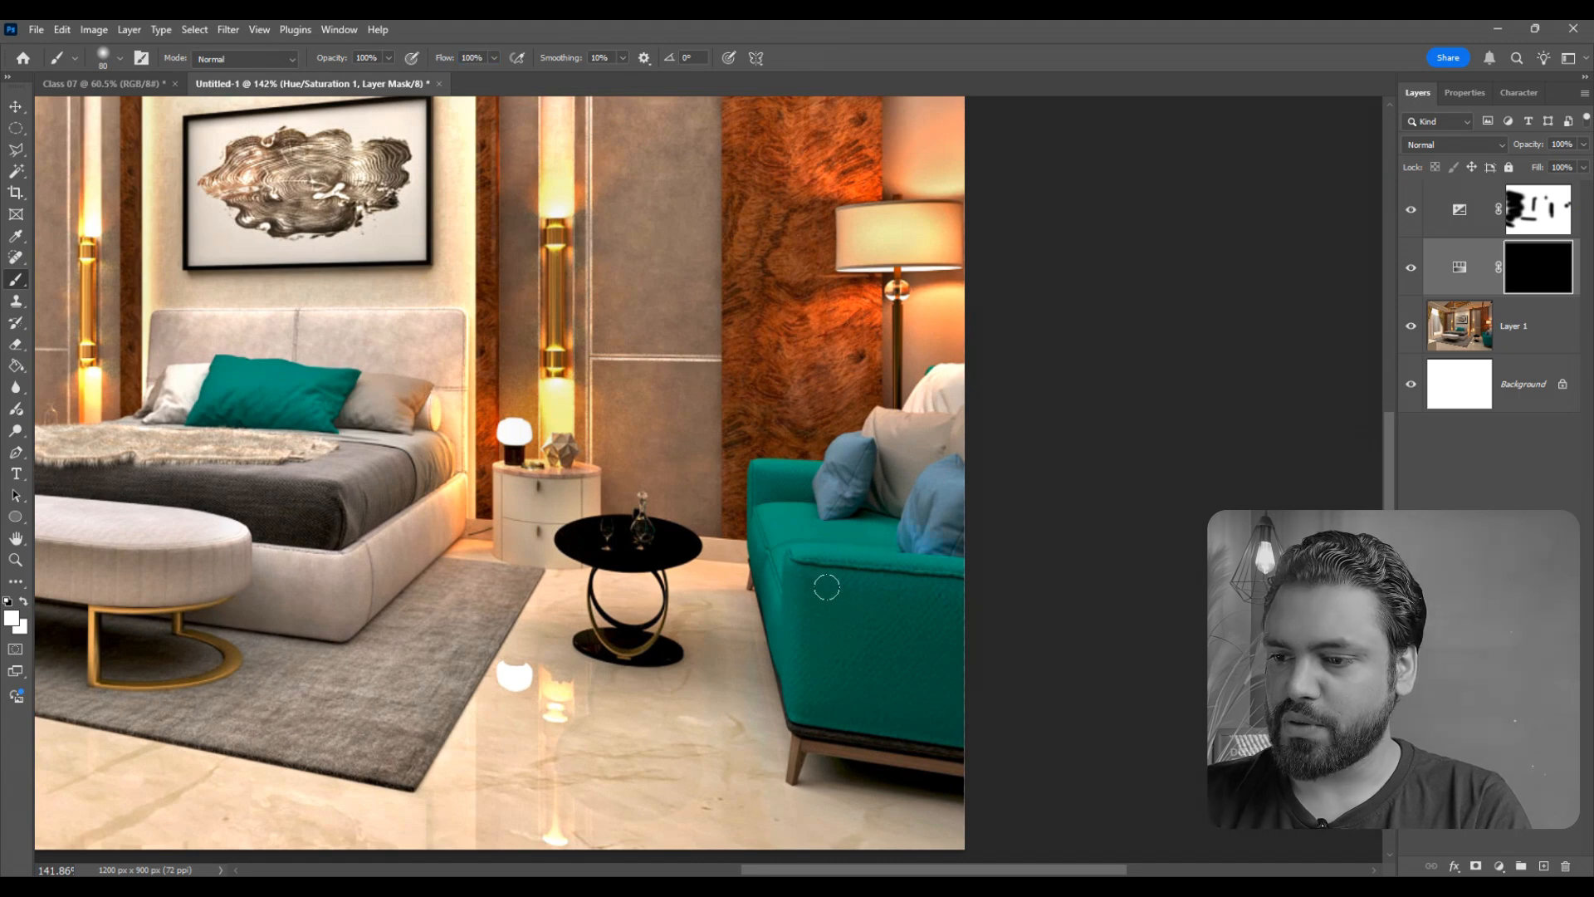
pyautogui.moveTo(878, 495)
pyautogui.mouseDown()
pyautogui.moveTo(836, 465)
pyautogui.moveTo(810, 488)
pyautogui.mouseUp()
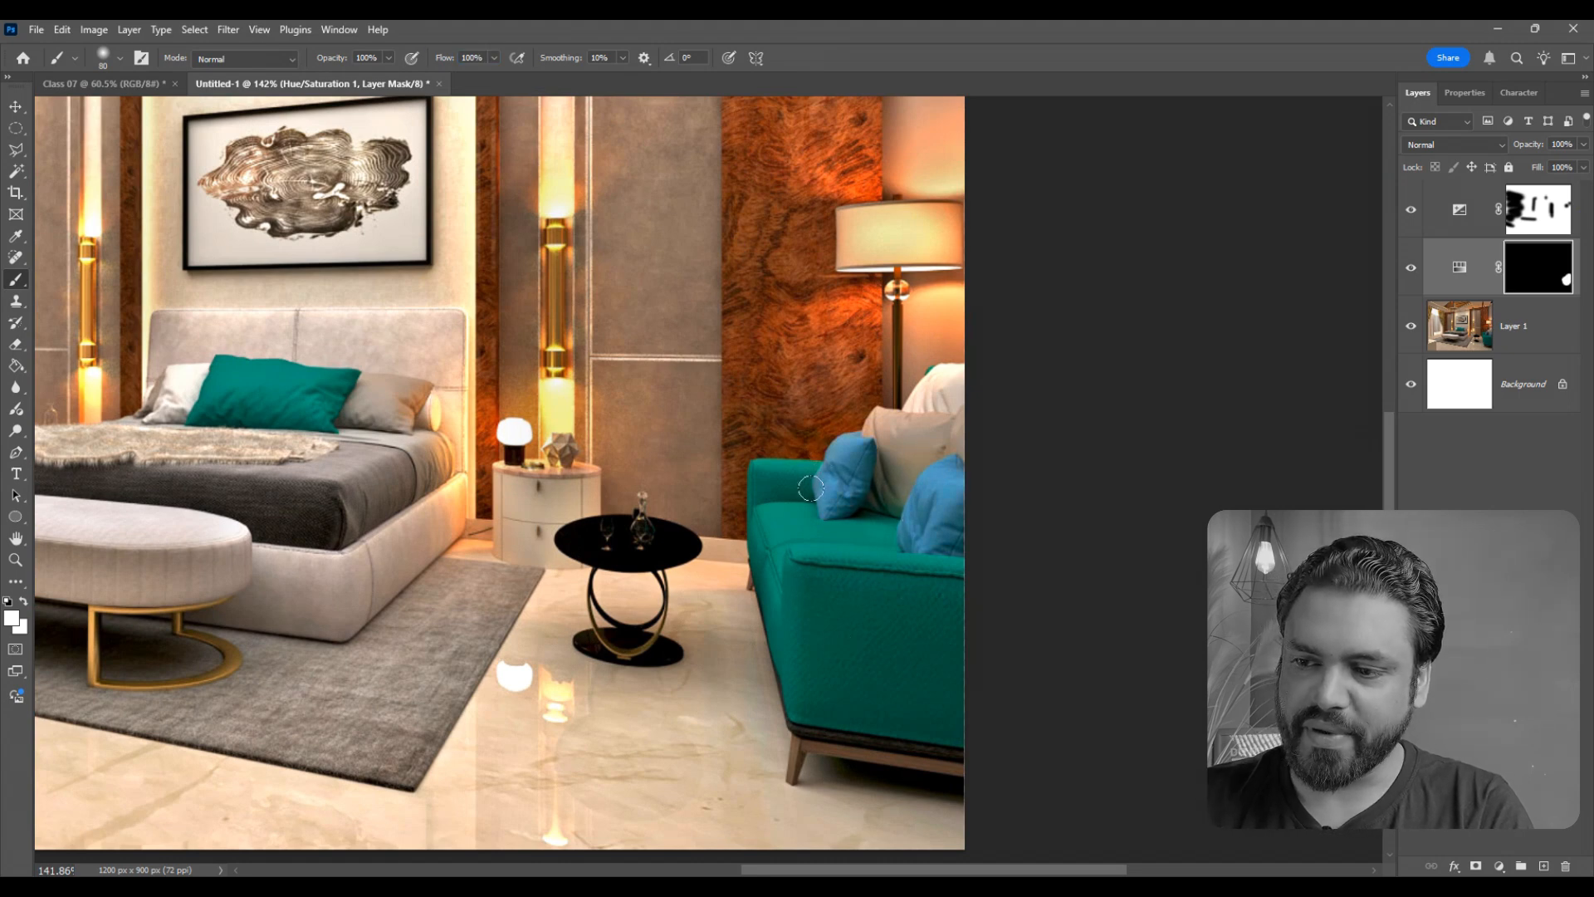
pyautogui.moveTo(864, 648); pyautogui.dragTo(879, 655)
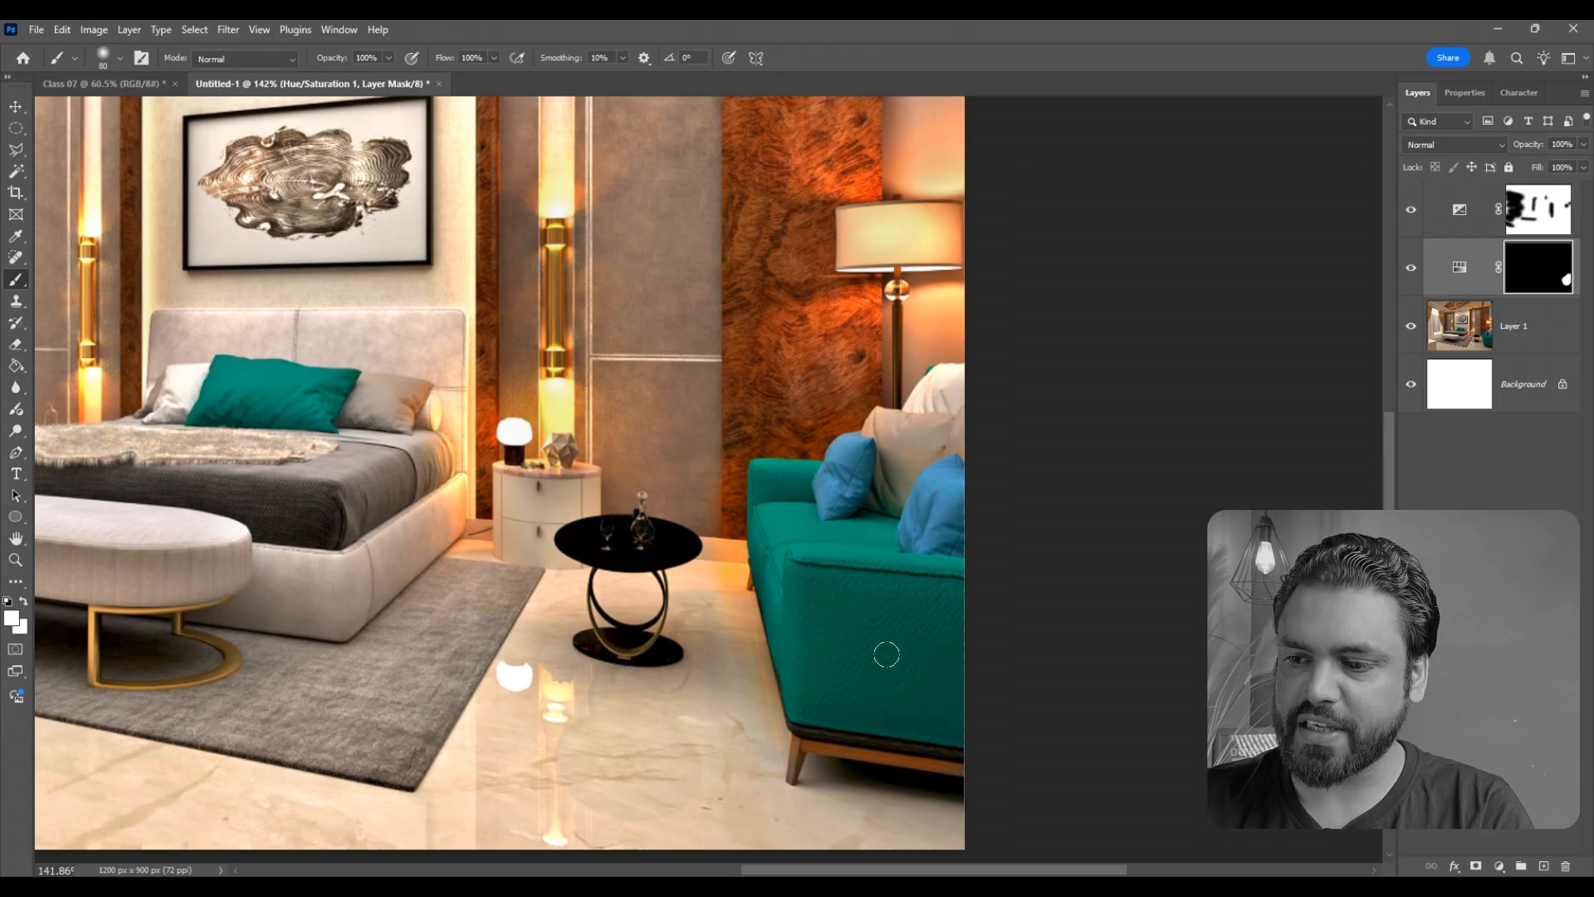
pyautogui.click(285, 385)
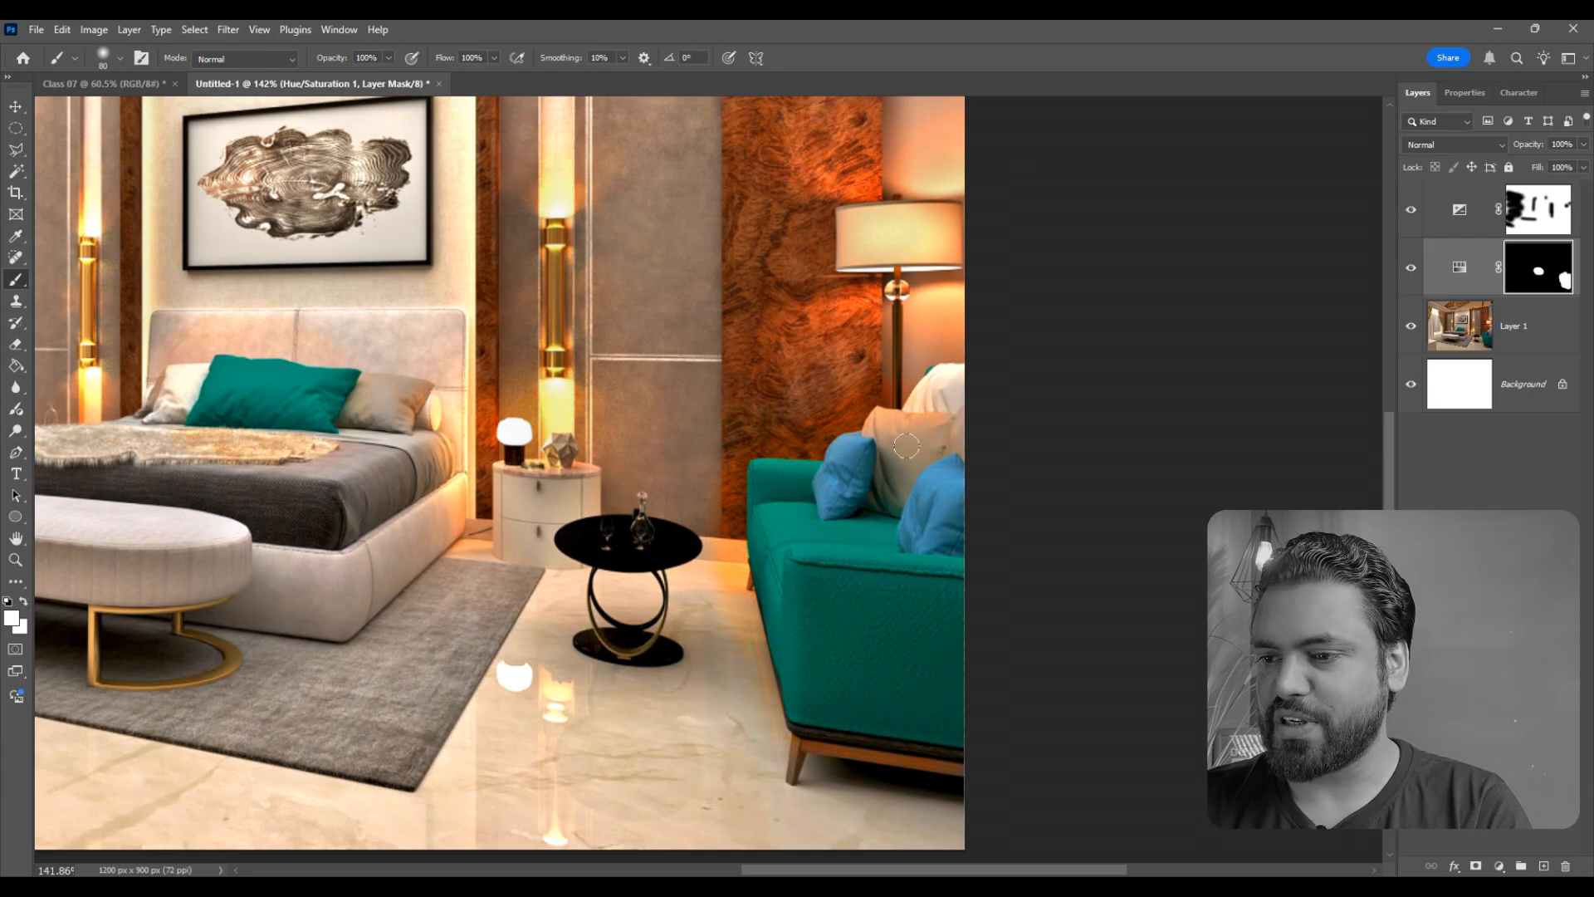
# - Examine the selectively saturated sofa, cushions and bed area, both close up and in the whole bedroom image
pyautogui.scroll(-5, 783, 569)
pyautogui.scroll(2, 780, 677)
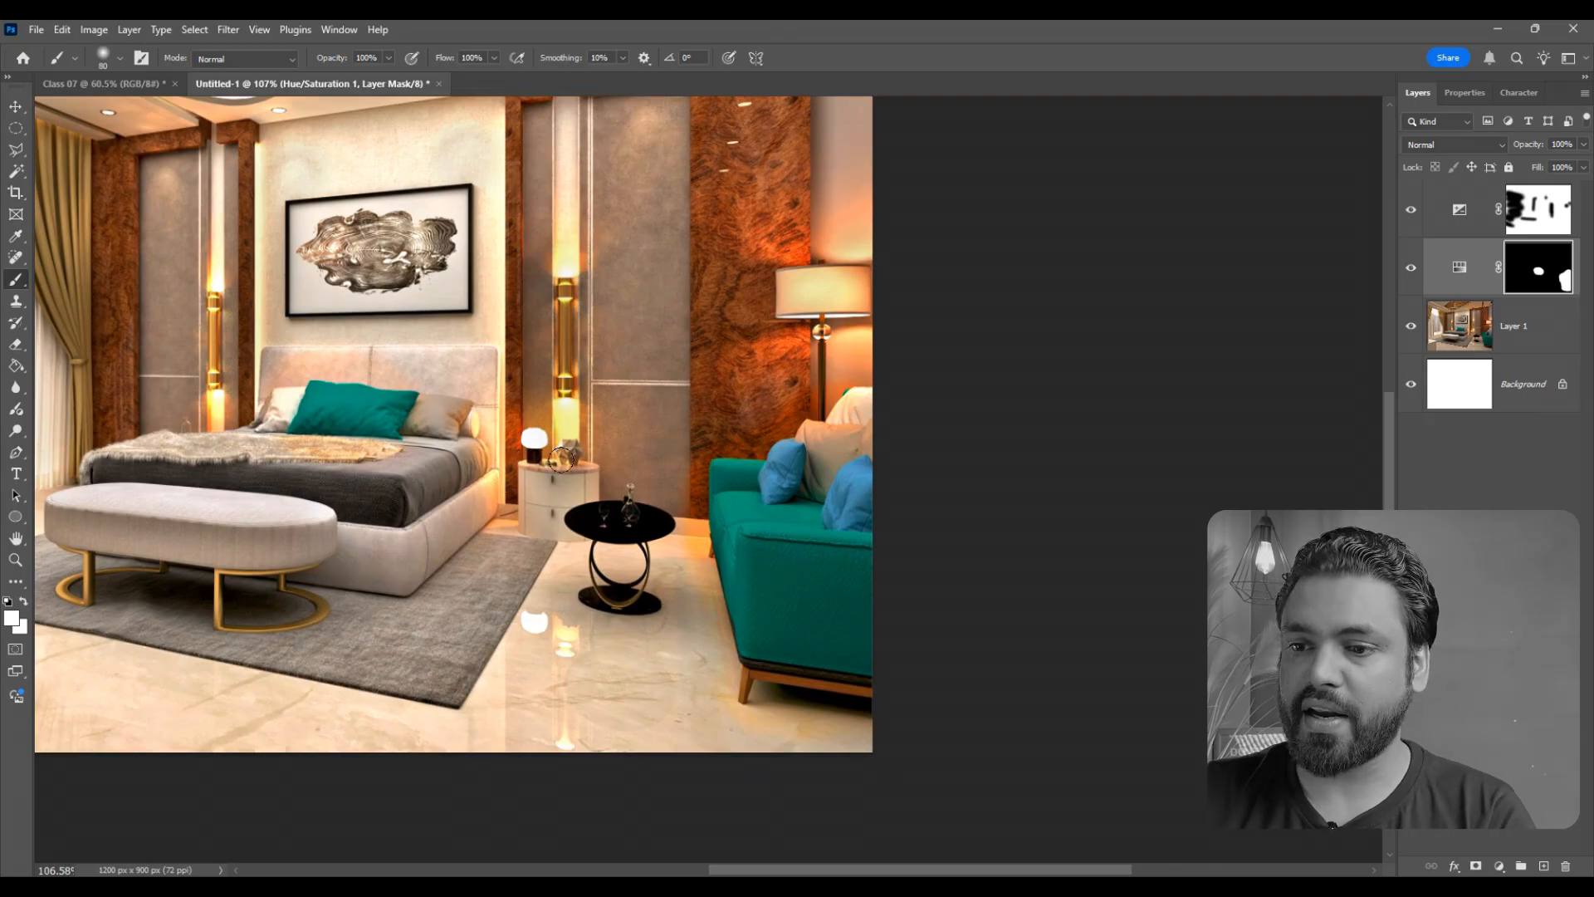
pyautogui.scroll(-2, 635, 469)
pyautogui.scroll(2, 399, 374)
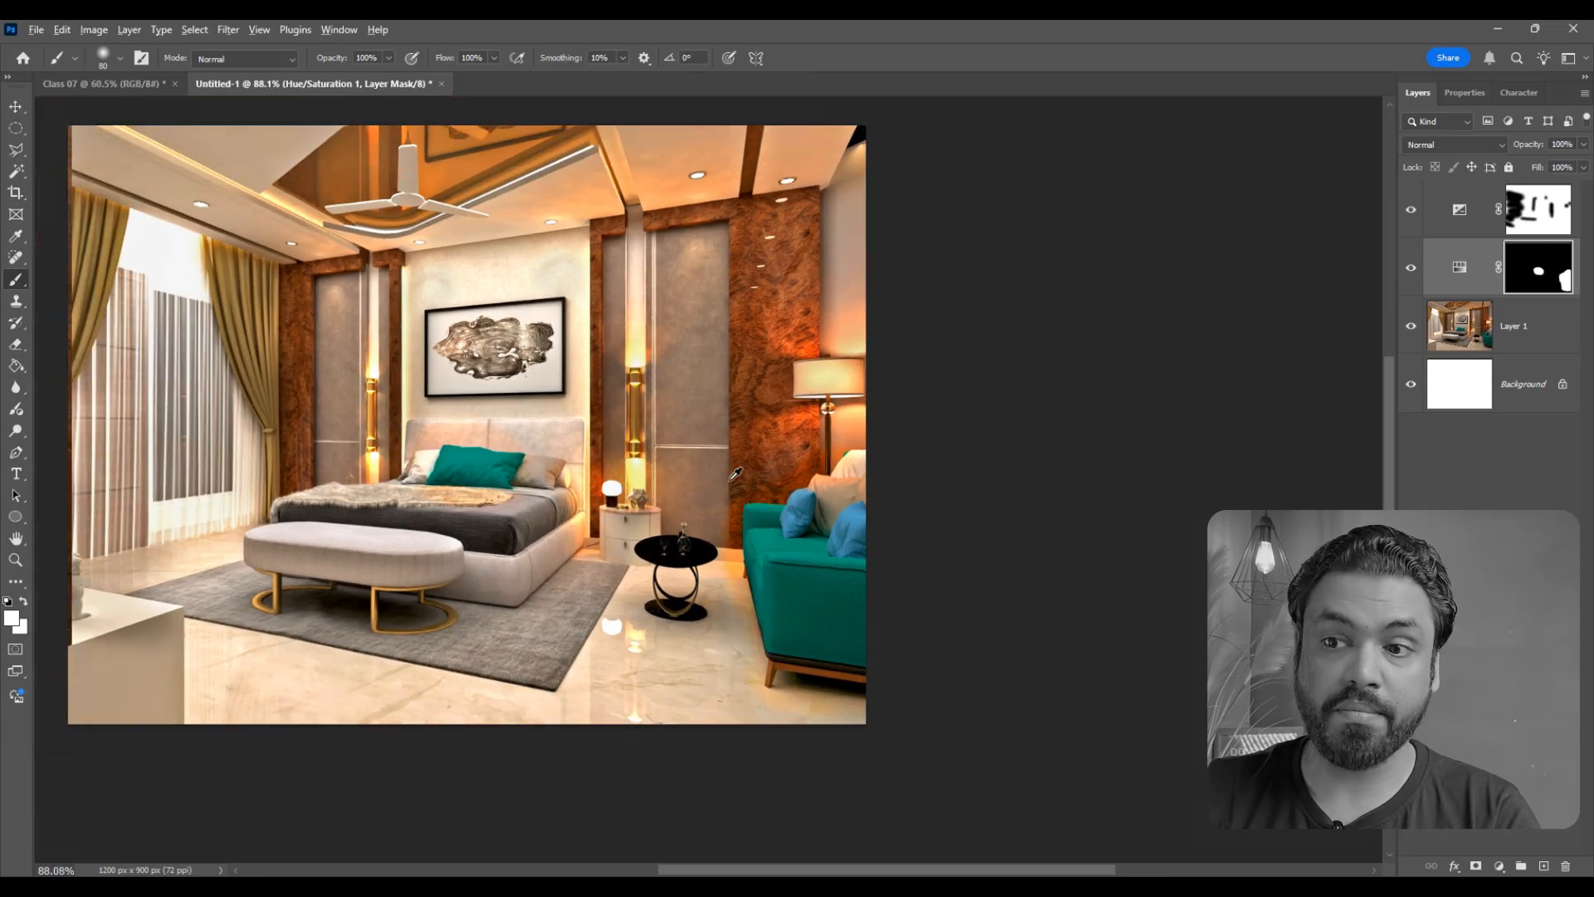
pyautogui.scroll(-2, 428, 293)
pyautogui.scroll(3, 440, 291)
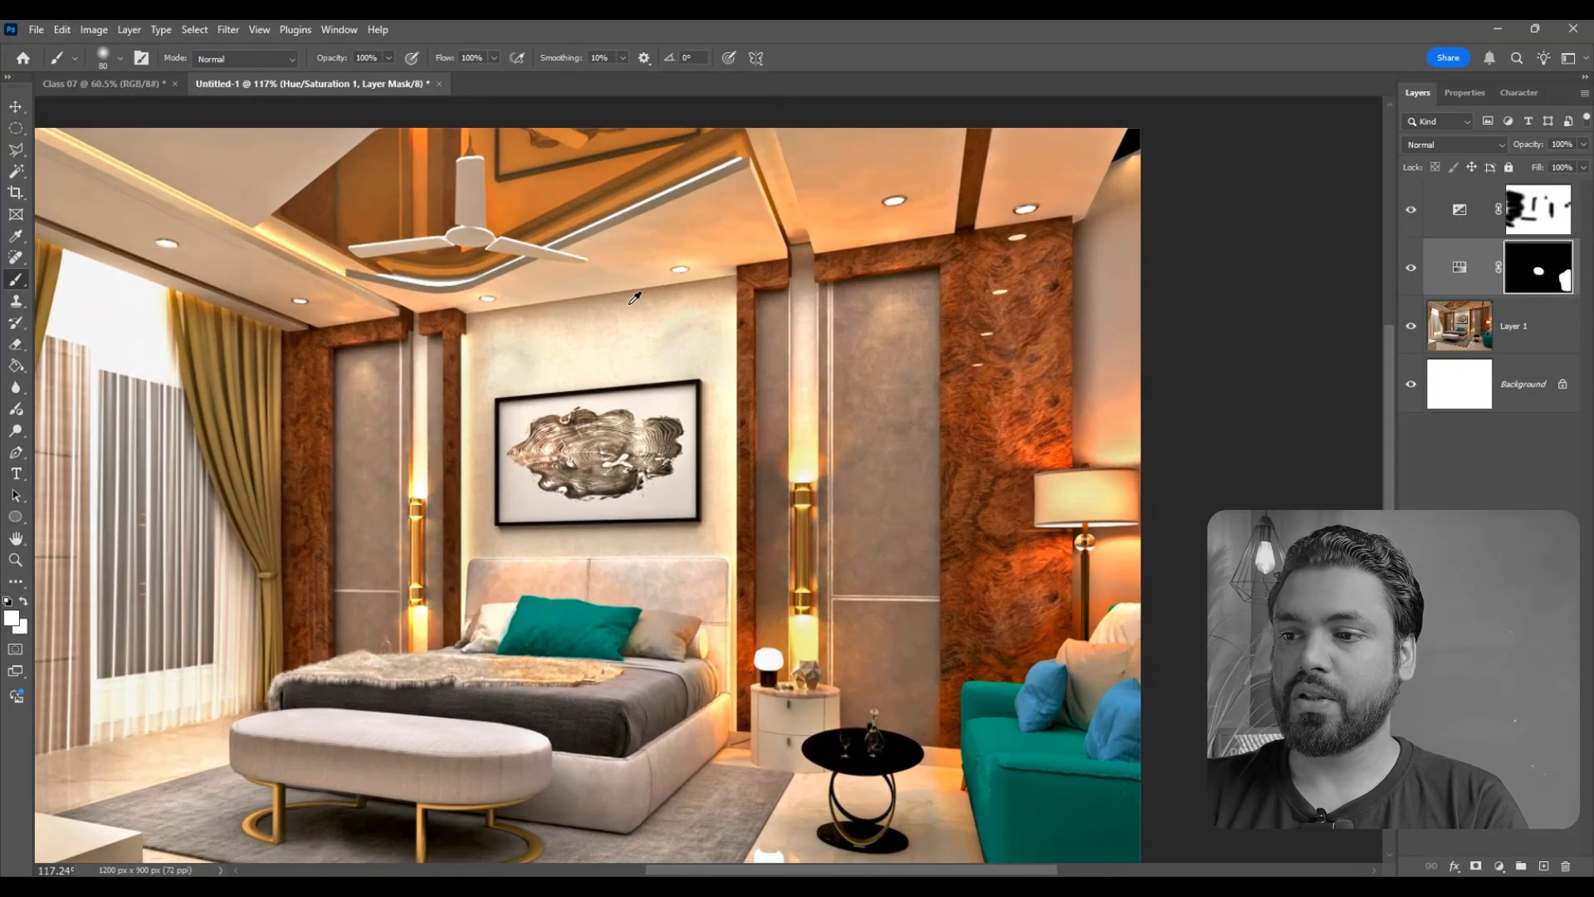
pyautogui.scroll(-2, 454, 290)
pyautogui.scroll(-2, 451, 291)
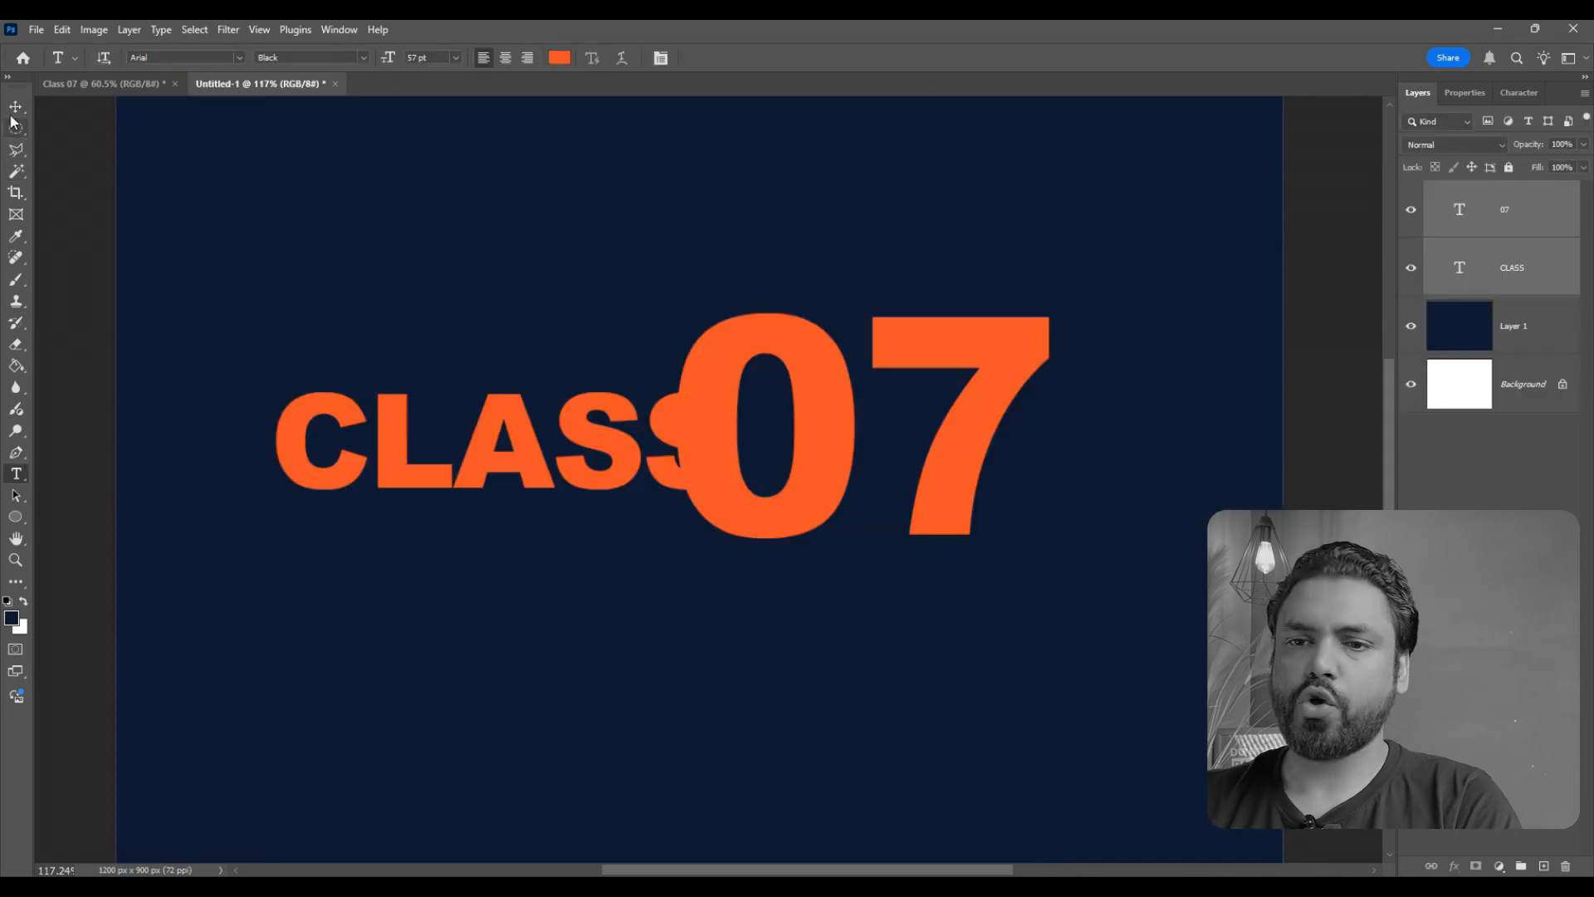
# - With the Move tool, shift the 07 text slightly to the right so it overlaps the word CLASS less
pyautogui.click(15, 107)
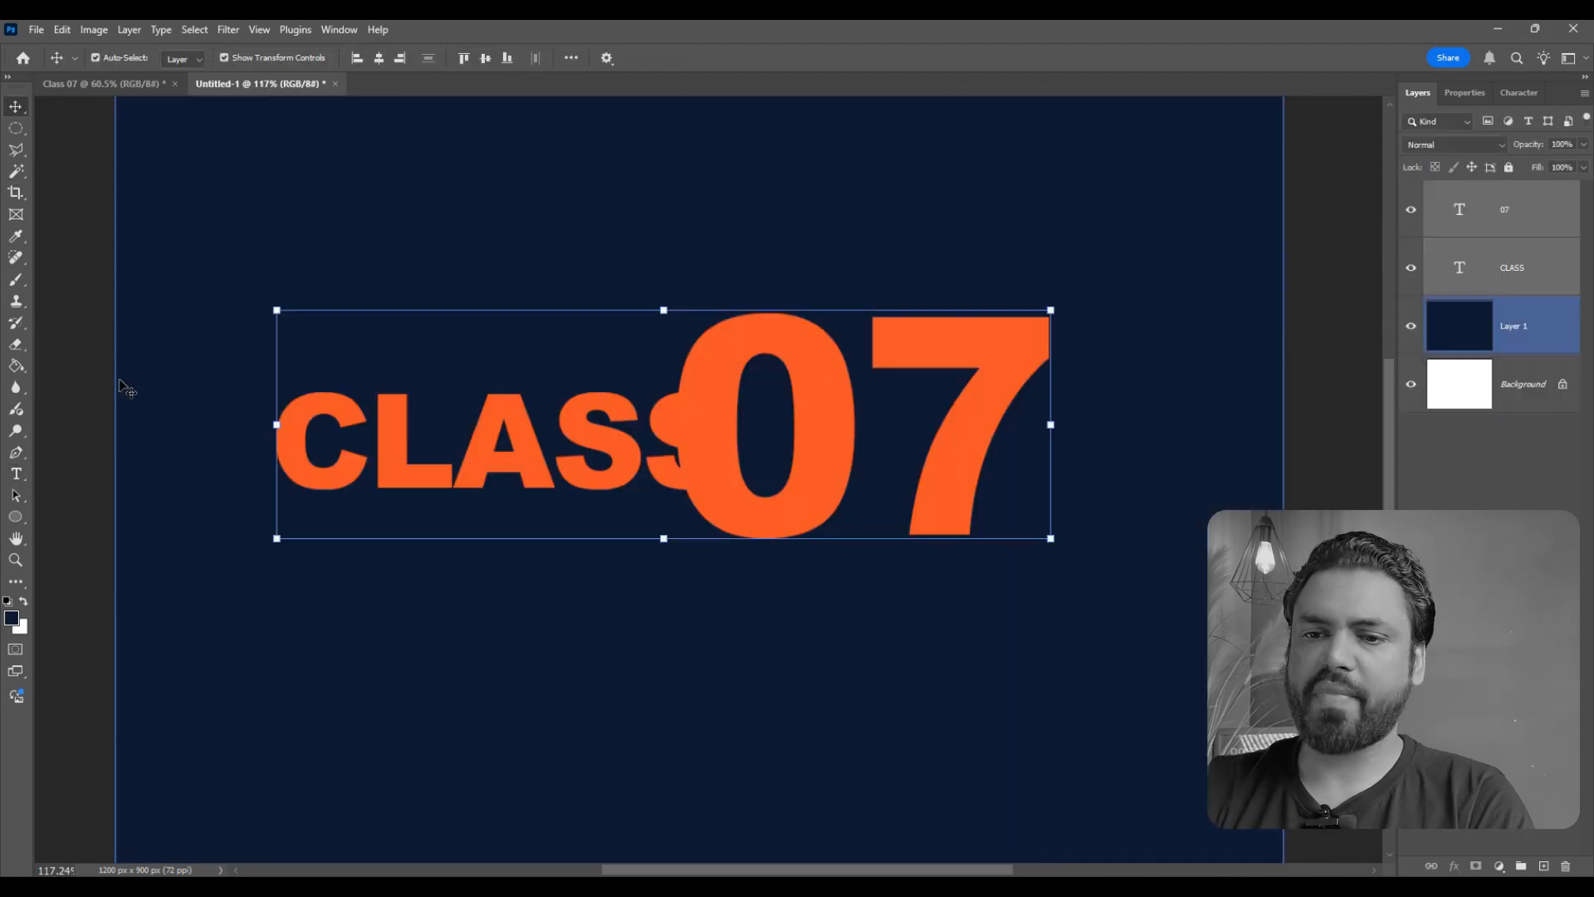
pyautogui.click(152, 452)
pyautogui.click(446, 462)
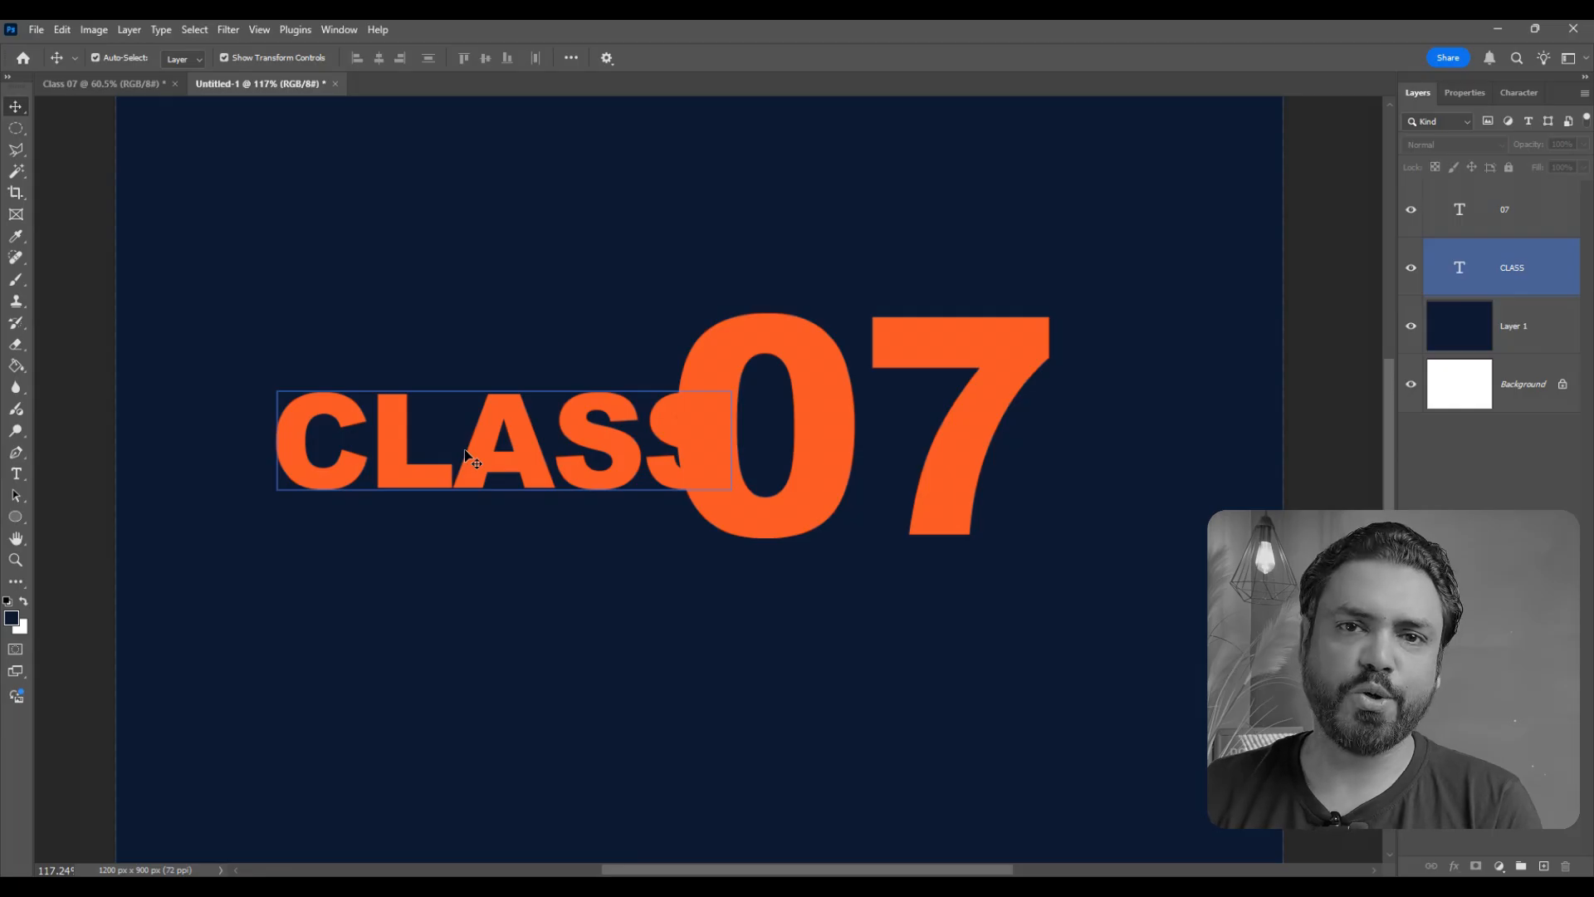
pyautogui.click(903, 360)
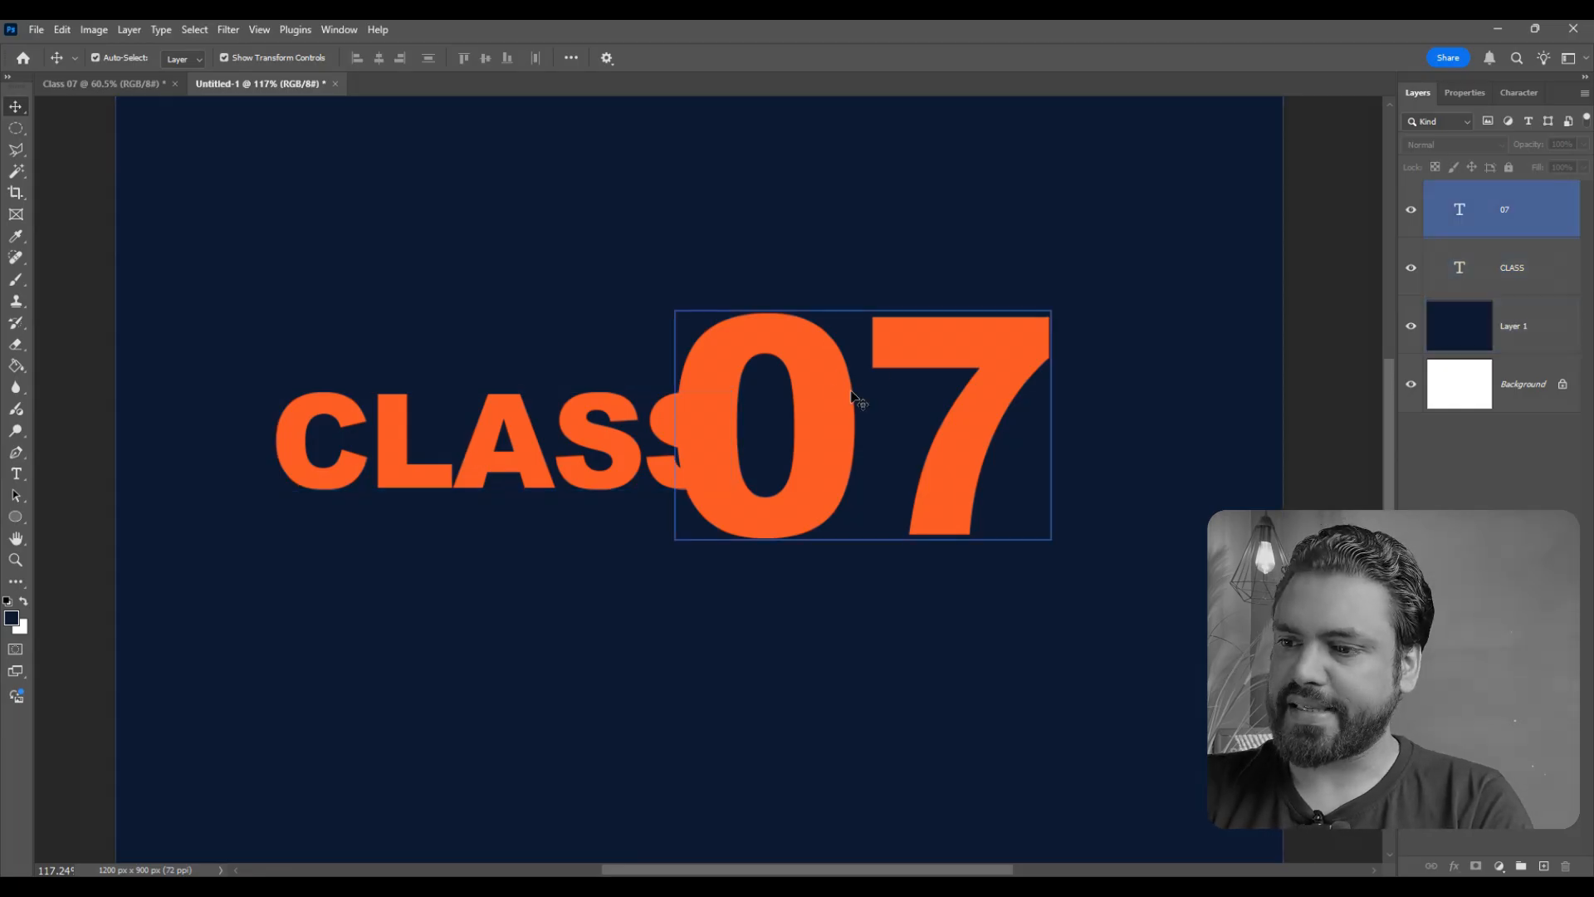
pyautogui.moveTo(852, 397); pyautogui.dragTo(887, 395)
pyautogui.click(674, 445)
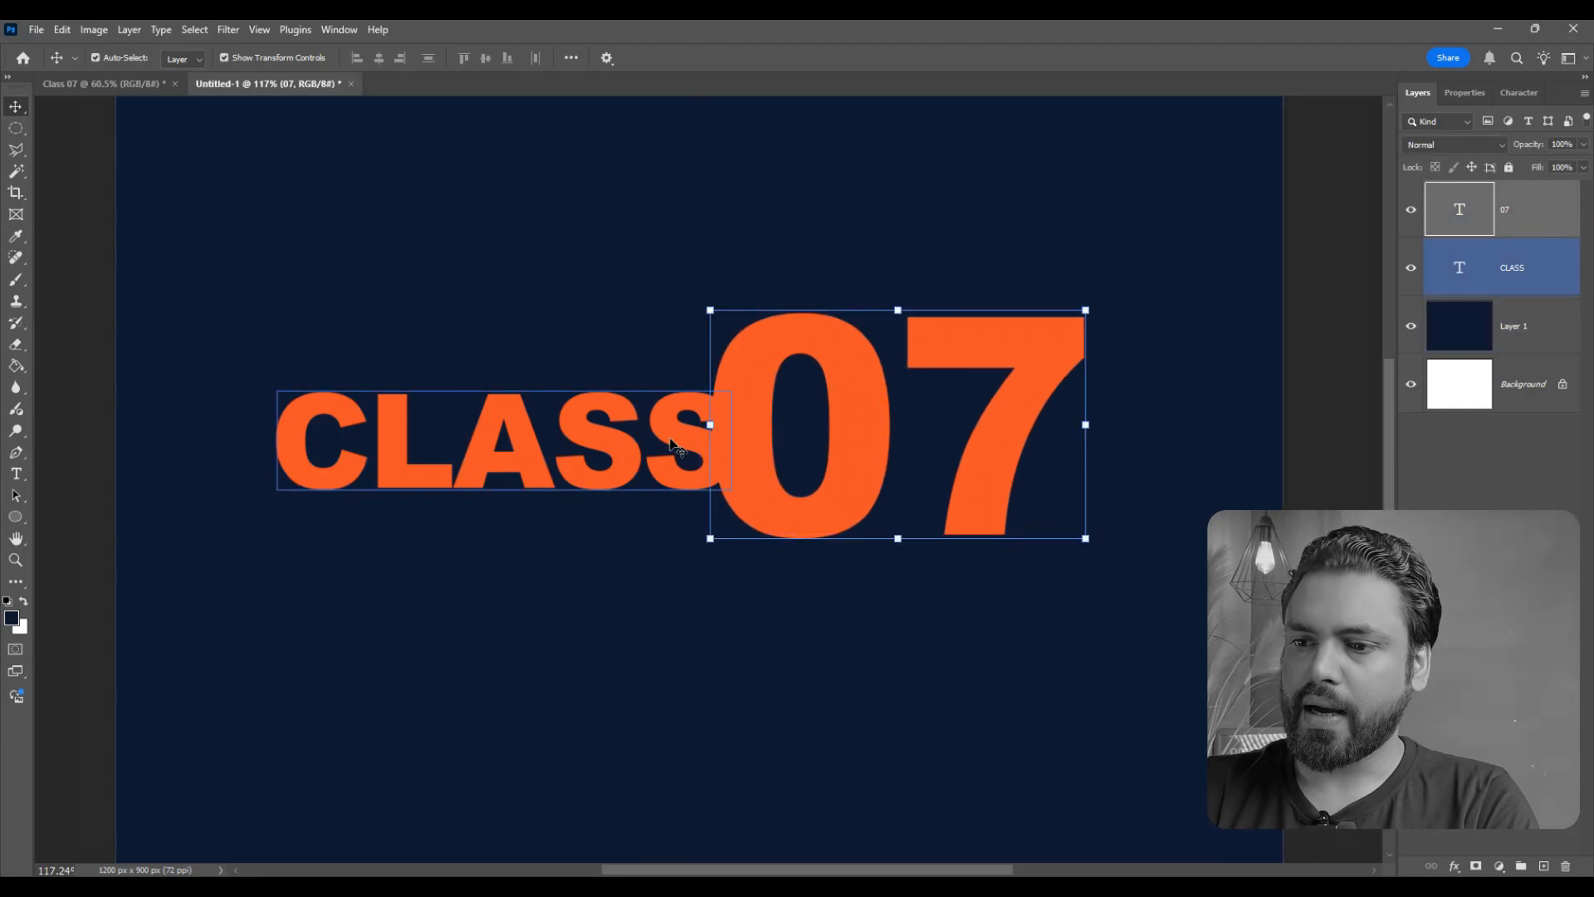
pyautogui.rightClick(1553, 264)
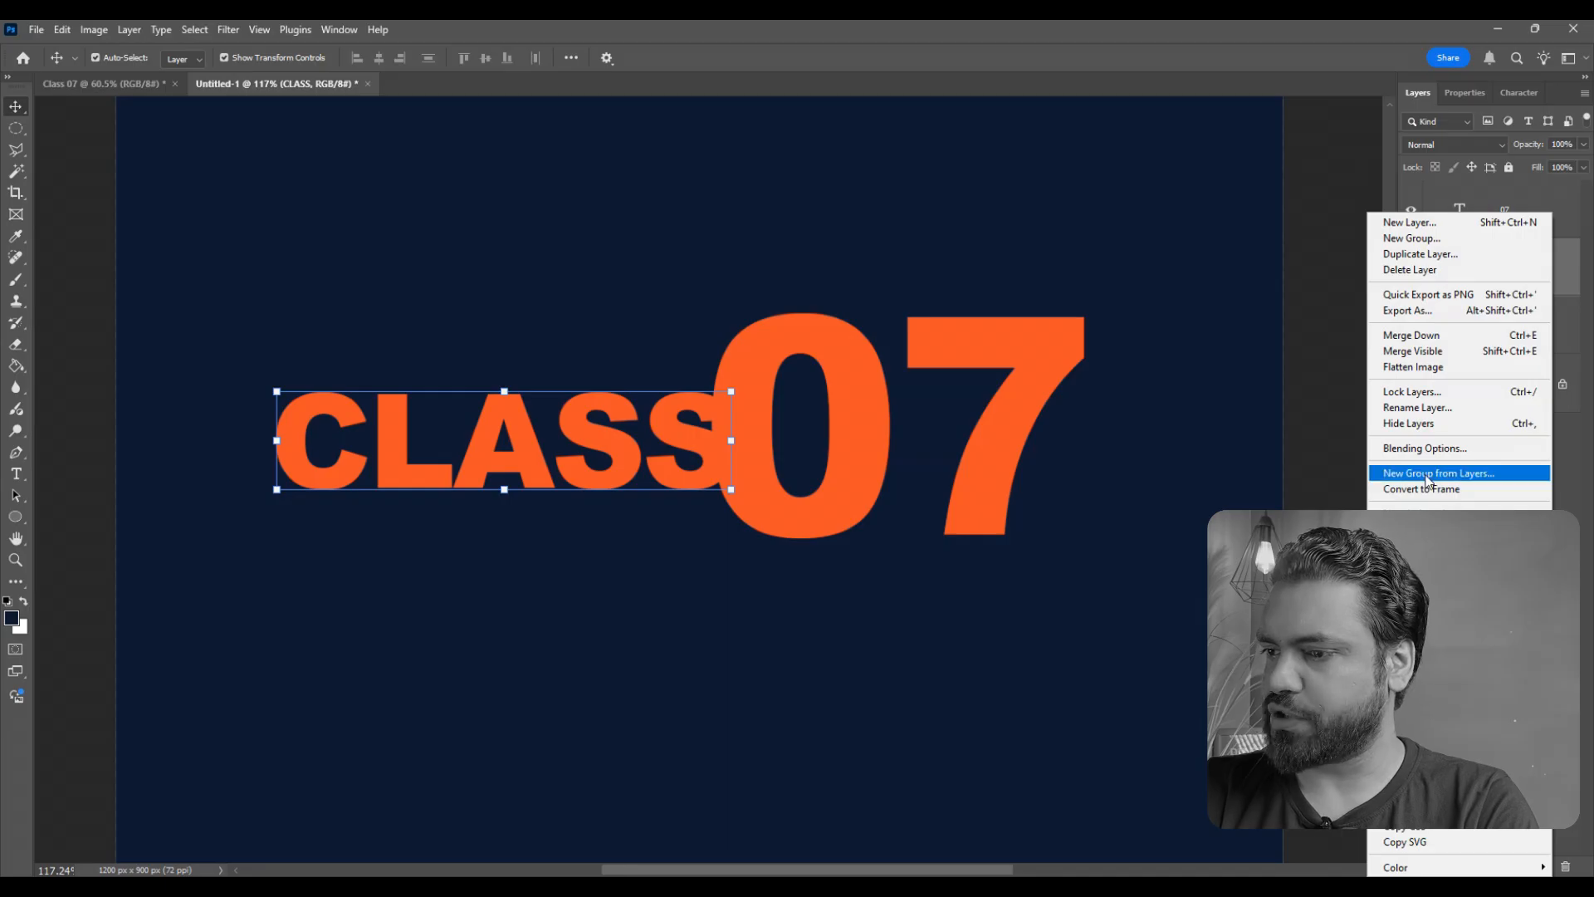
pyautogui.click(1426, 448)
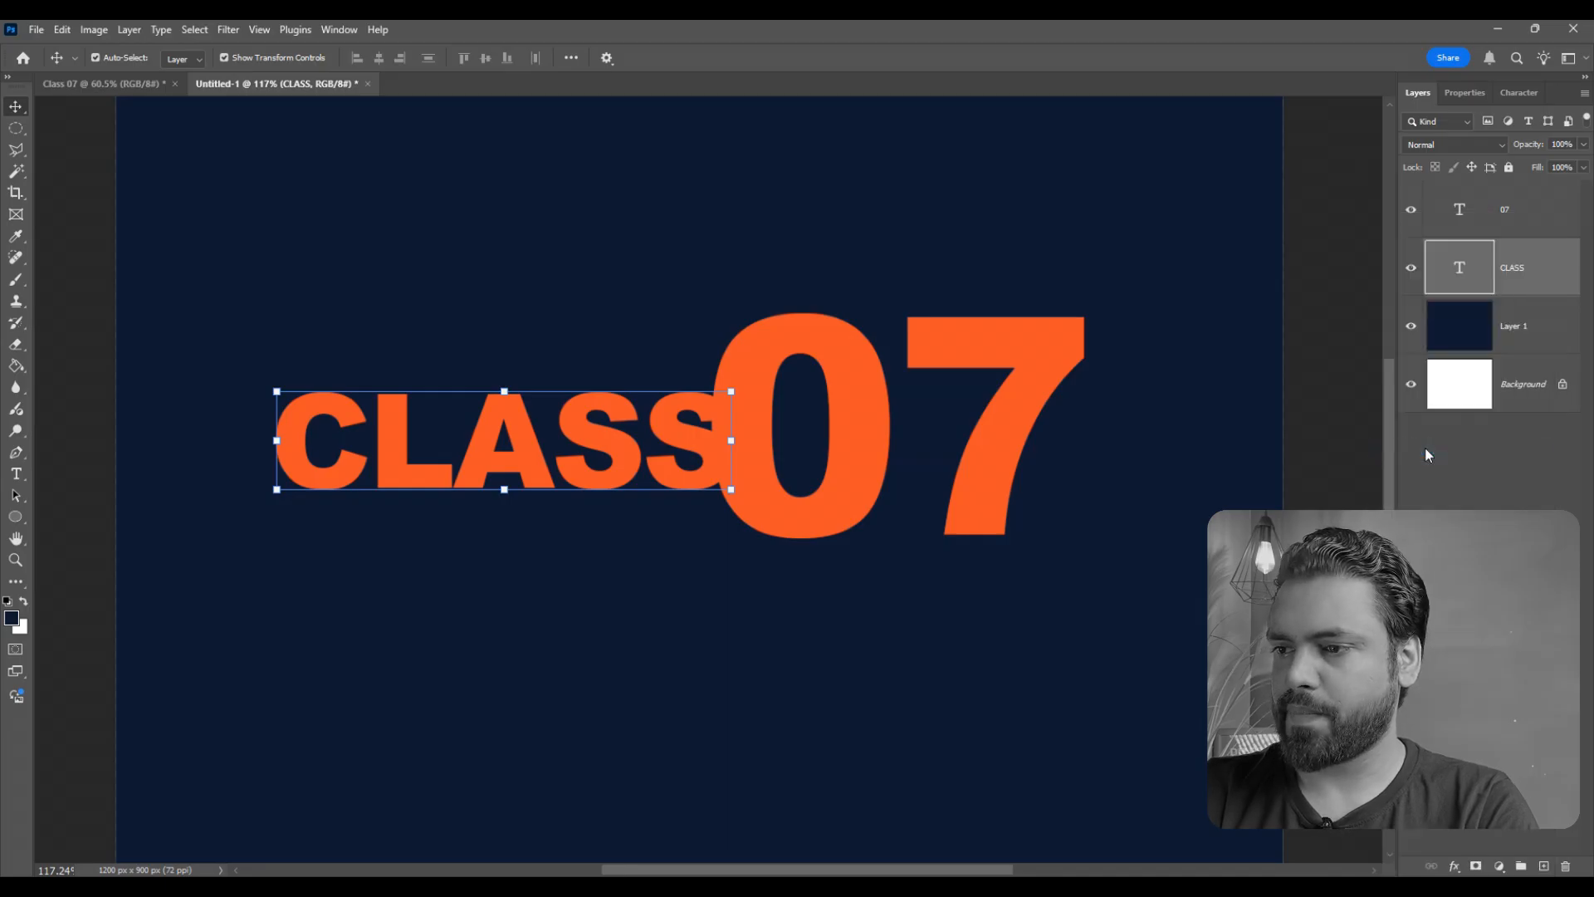
pyautogui.click(1075, 209)
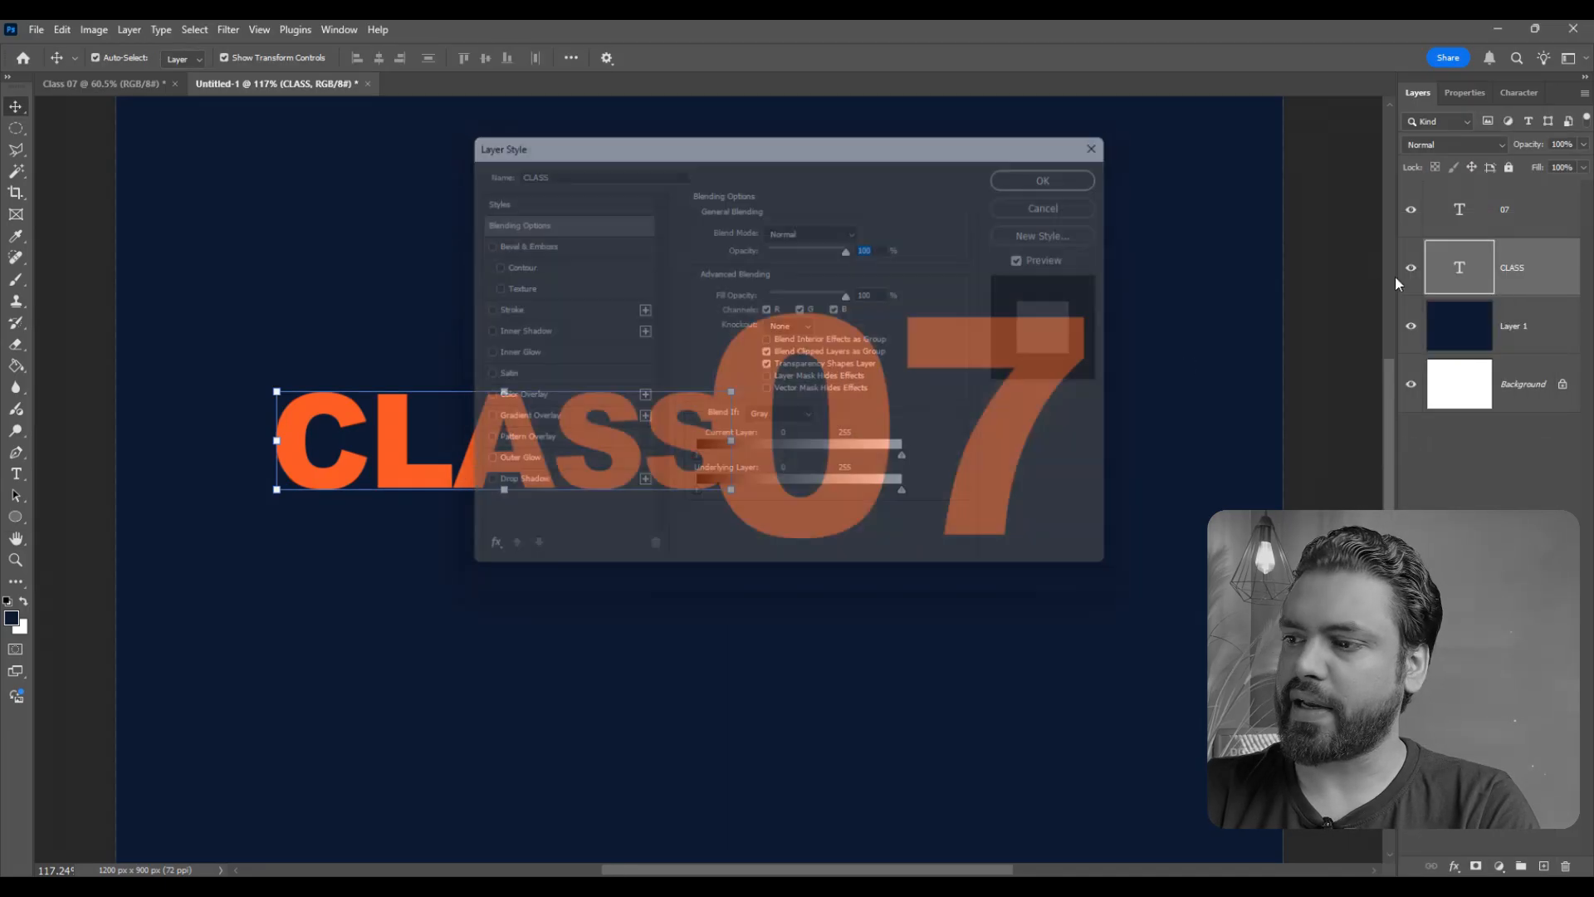
# - Open the layer style options for the CLASS text layer and enable the Outer Glow effect
pyautogui.doubleClick(1554, 265)
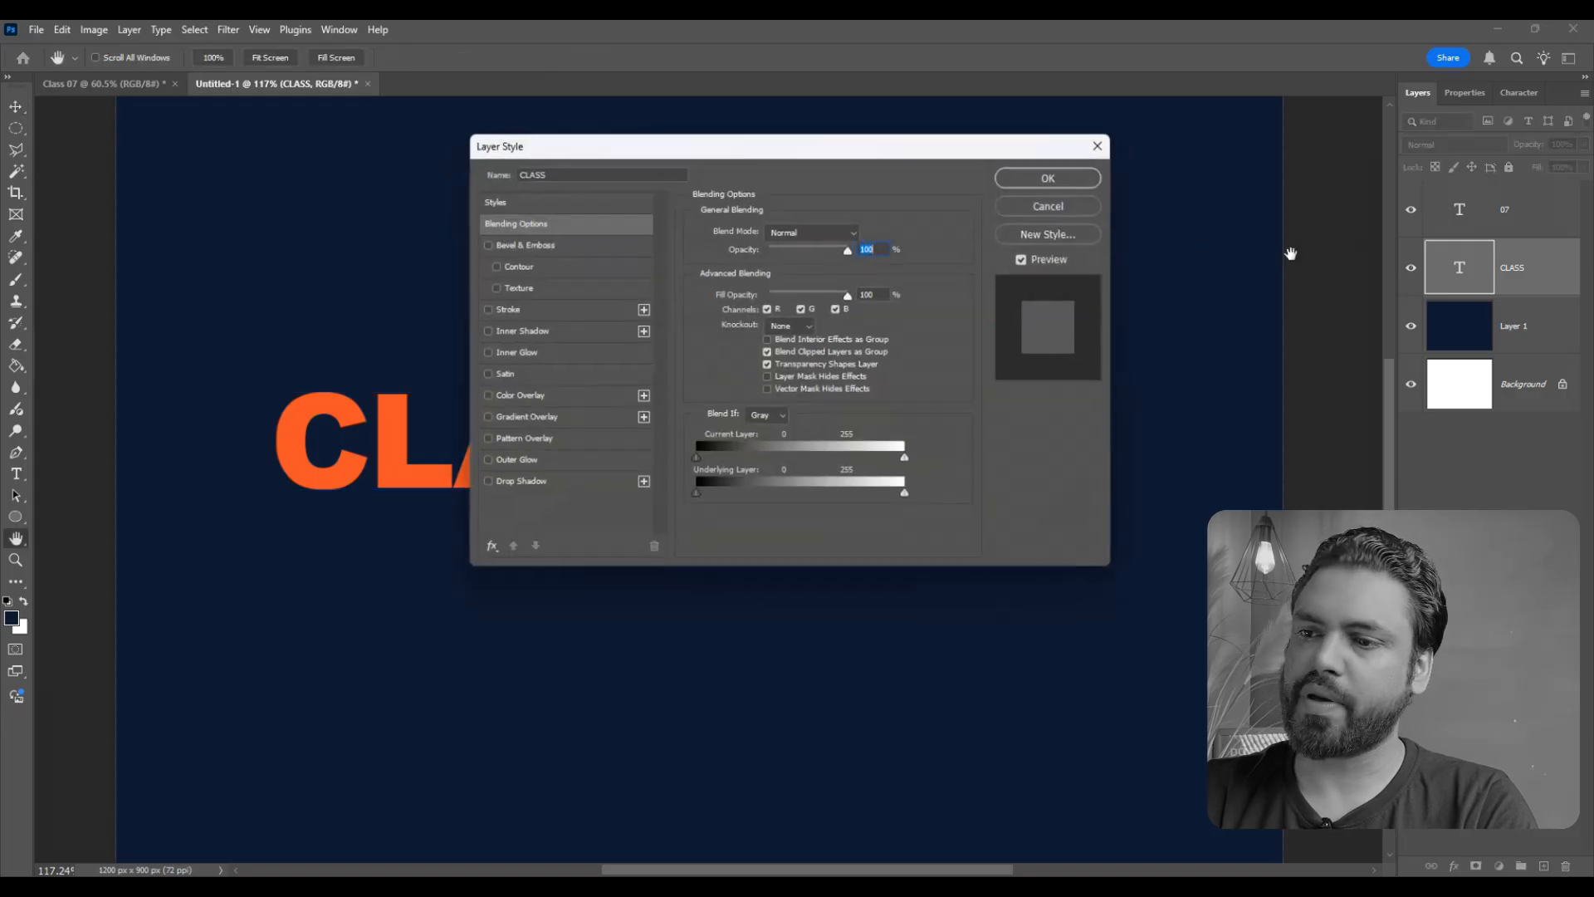
pyautogui.moveTo(643, 160); pyautogui.dragTo(1124, 173)
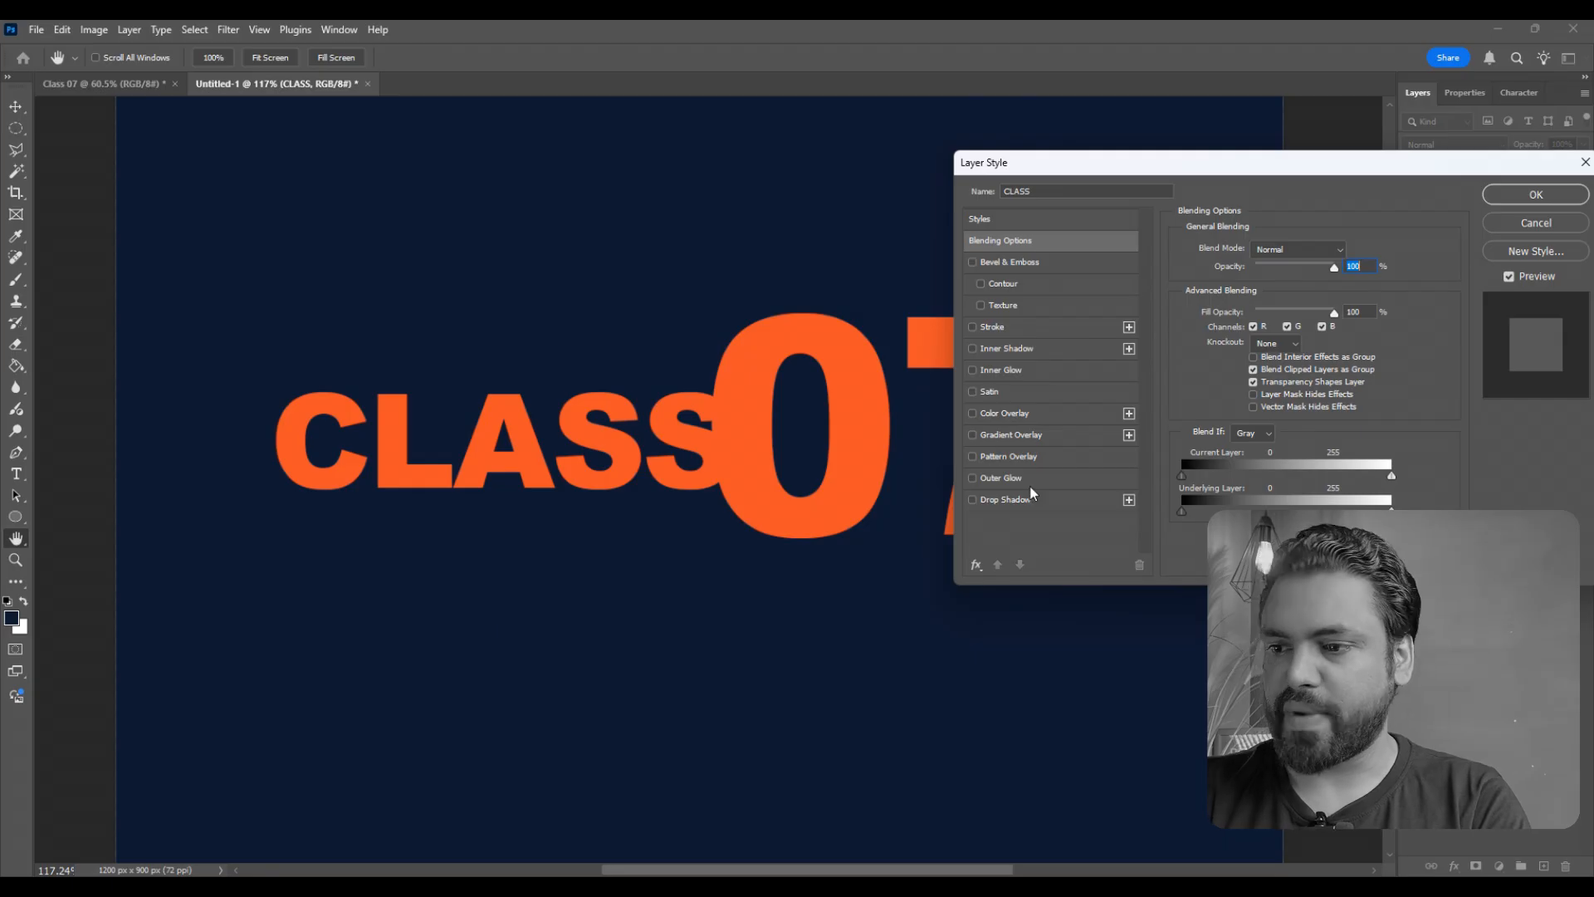
pyautogui.click(972, 479)
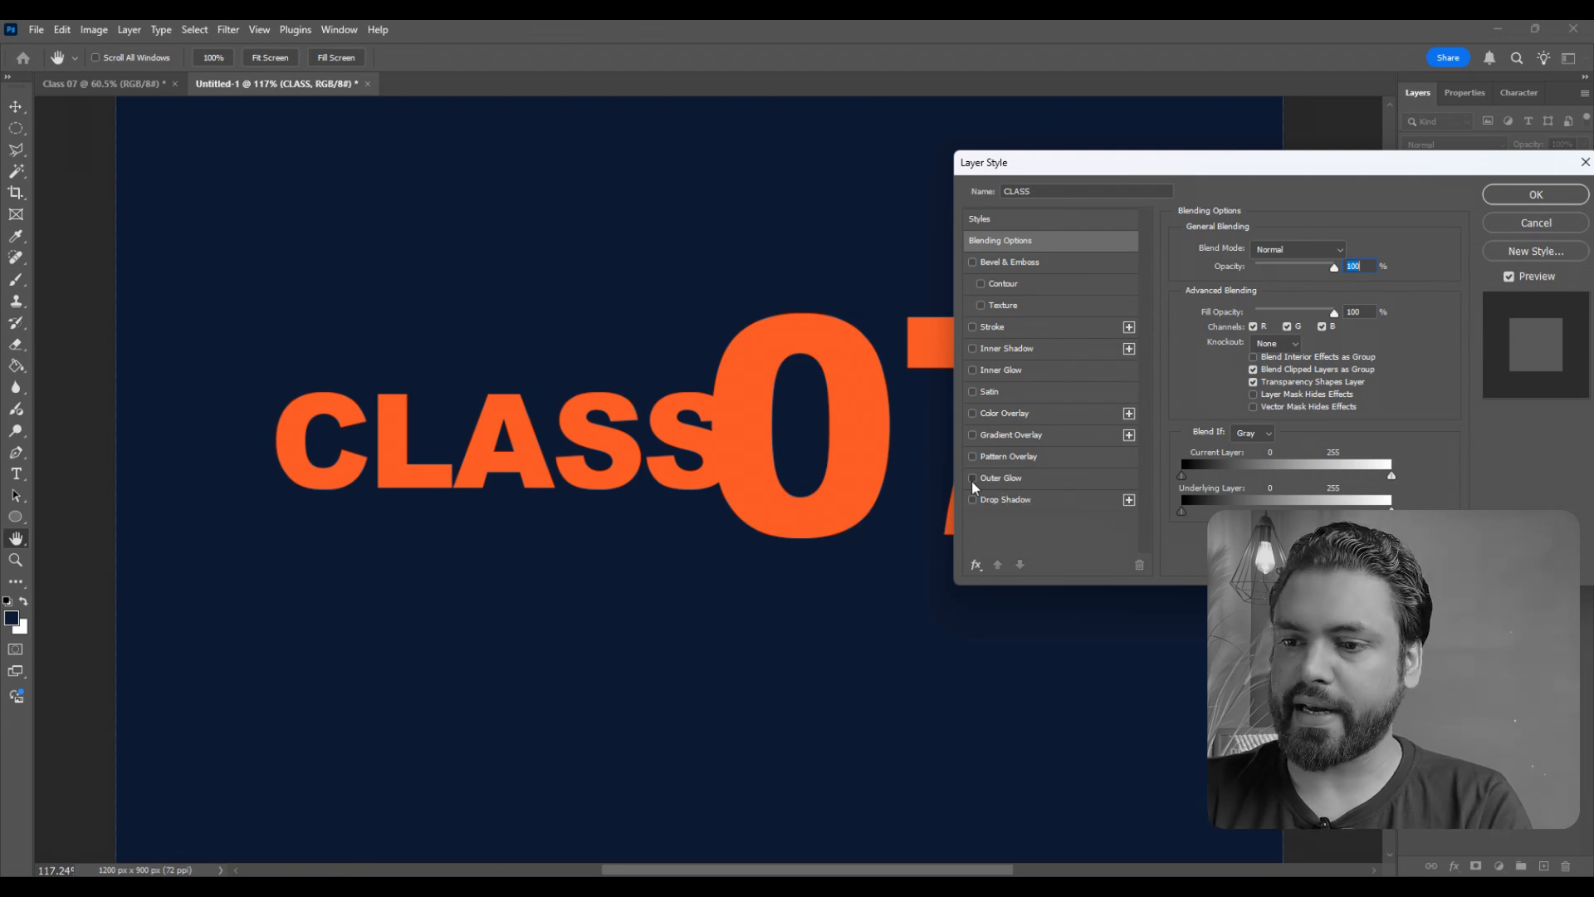
# - Examine the Outer Glow around the CLASS letters at several close magnifications
pyautogui.press('alt')
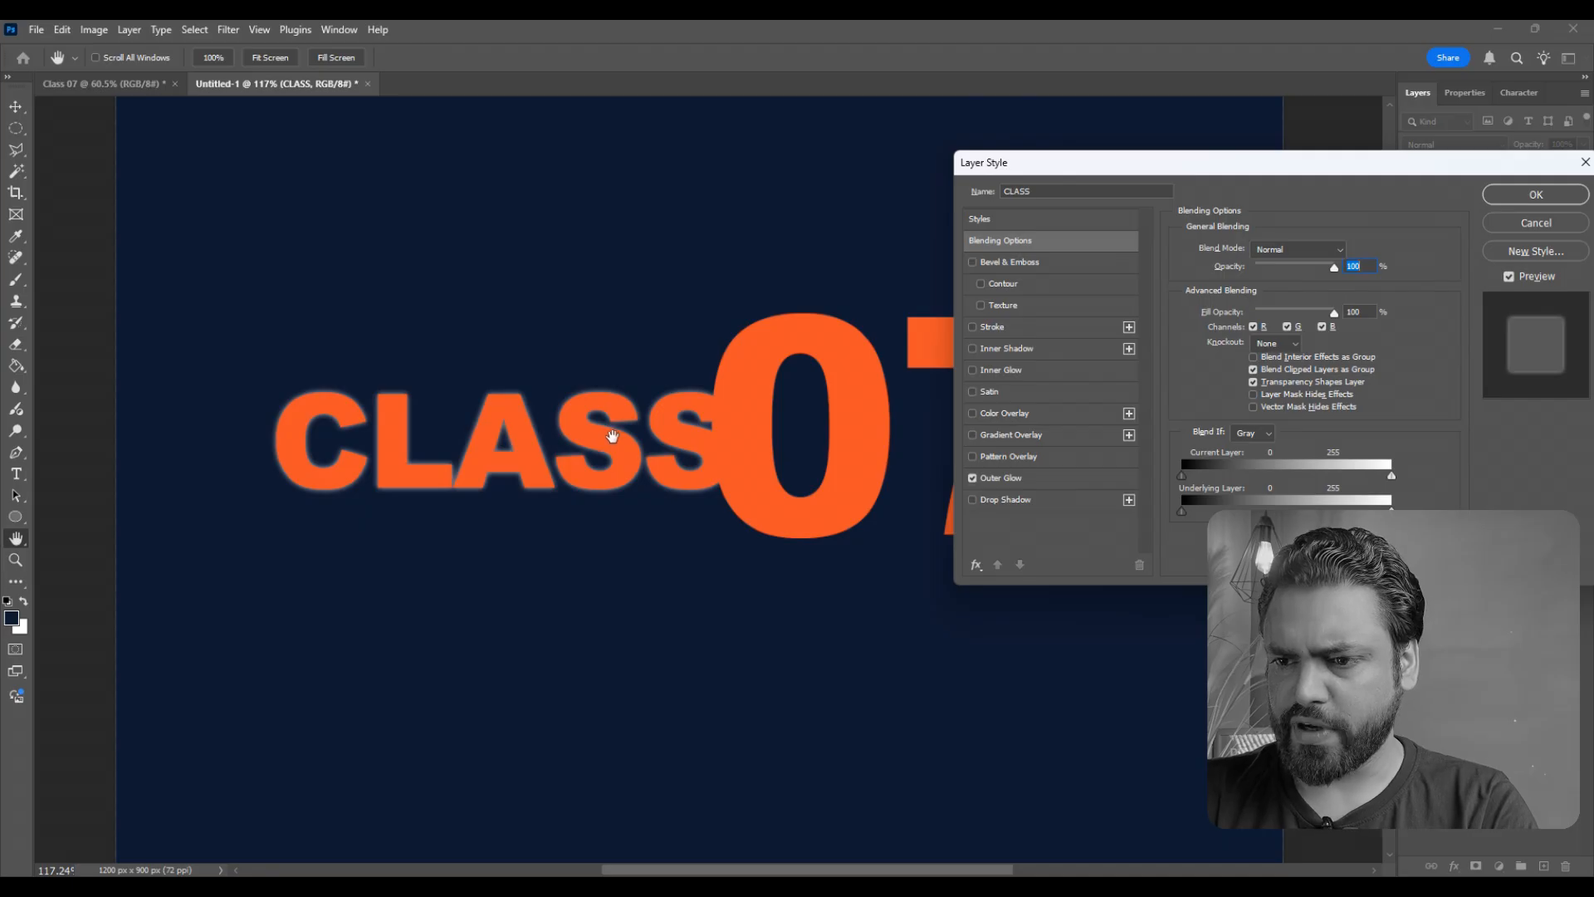
pyautogui.keyDown('ctrl'); pyautogui.click(611, 433); pyautogui.keyUp('ctrl')
pyautogui.keyDown('ctrl'); pyautogui.click(612, 436); pyautogui.keyUp('ctrl')
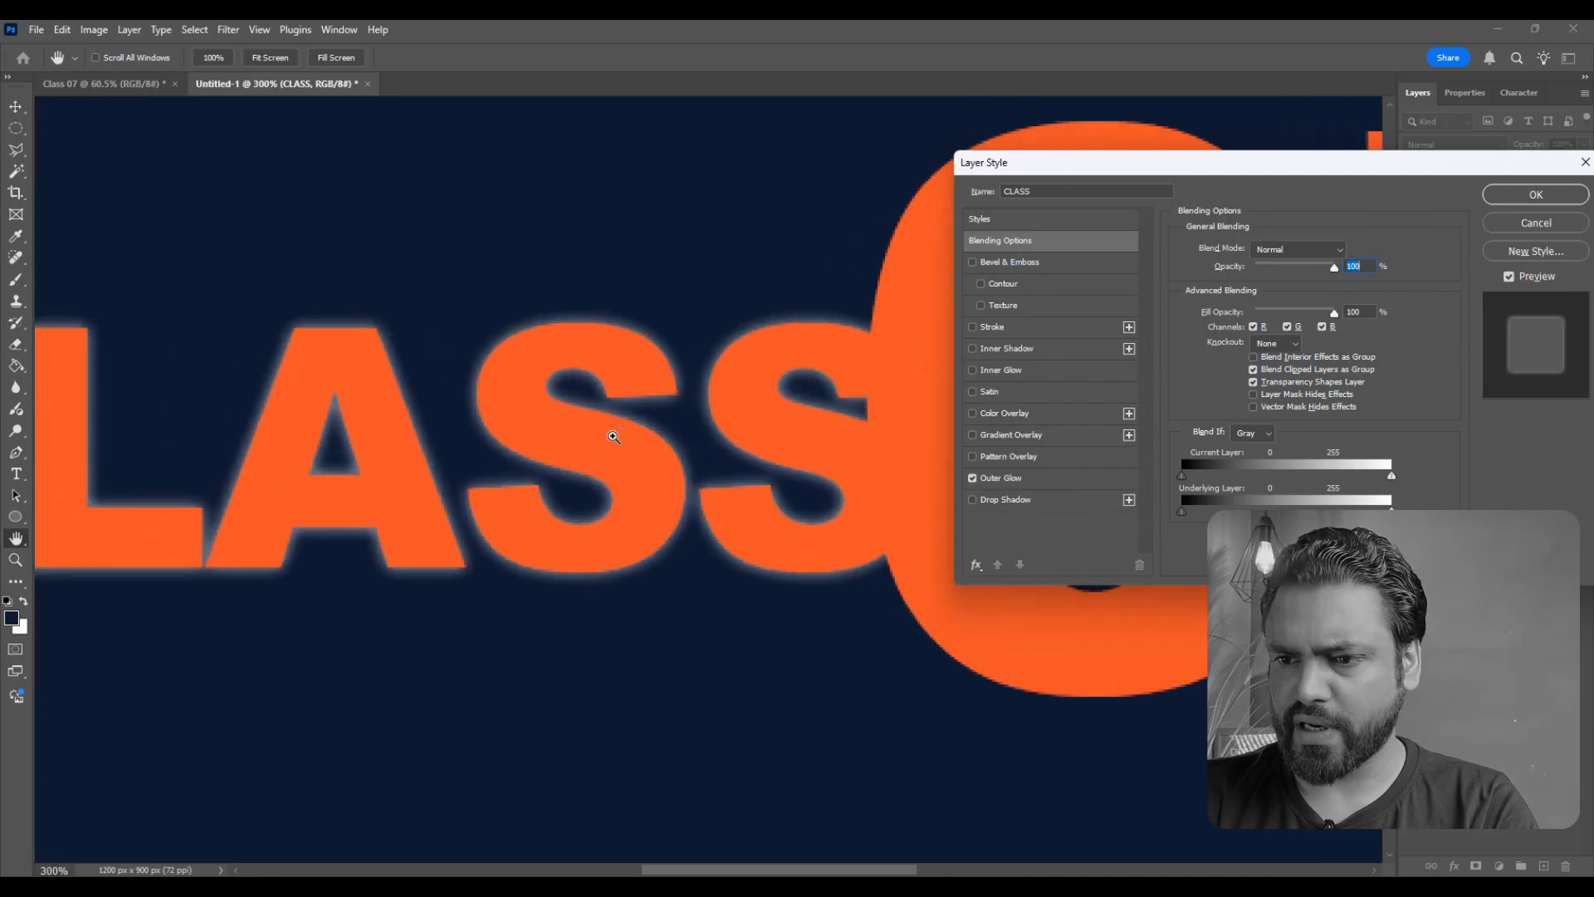
pyautogui.keyDown('ctrl'); pyautogui.click(613, 437); pyautogui.keyUp('ctrl')
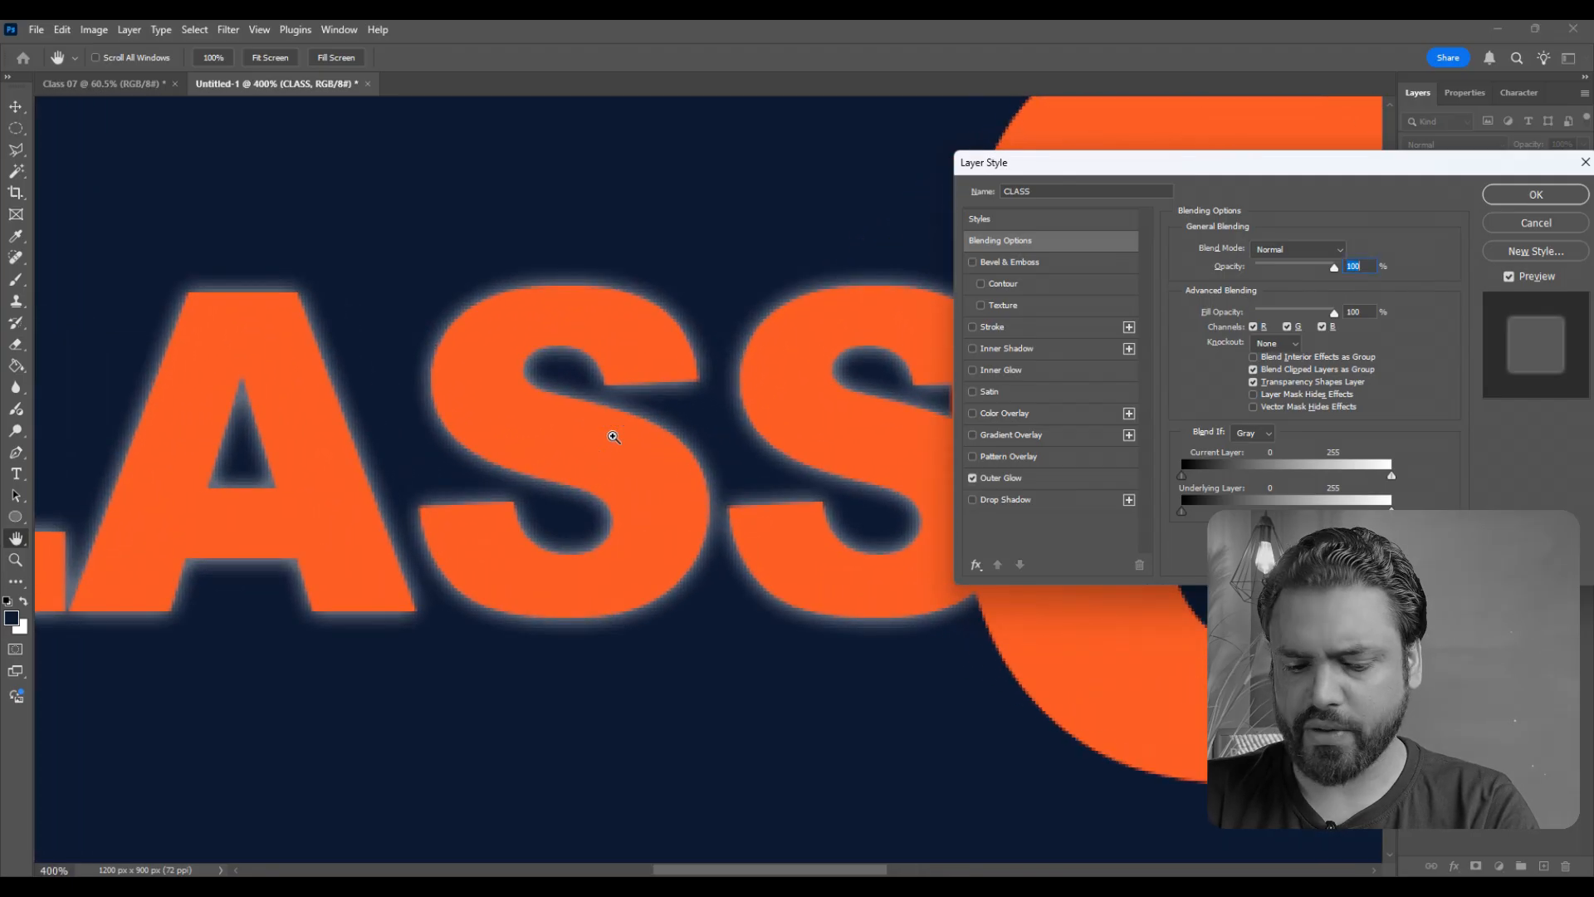
pyautogui.keyDown('ctrl'); pyautogui.click(614, 437); pyautogui.keyUp('ctrl')
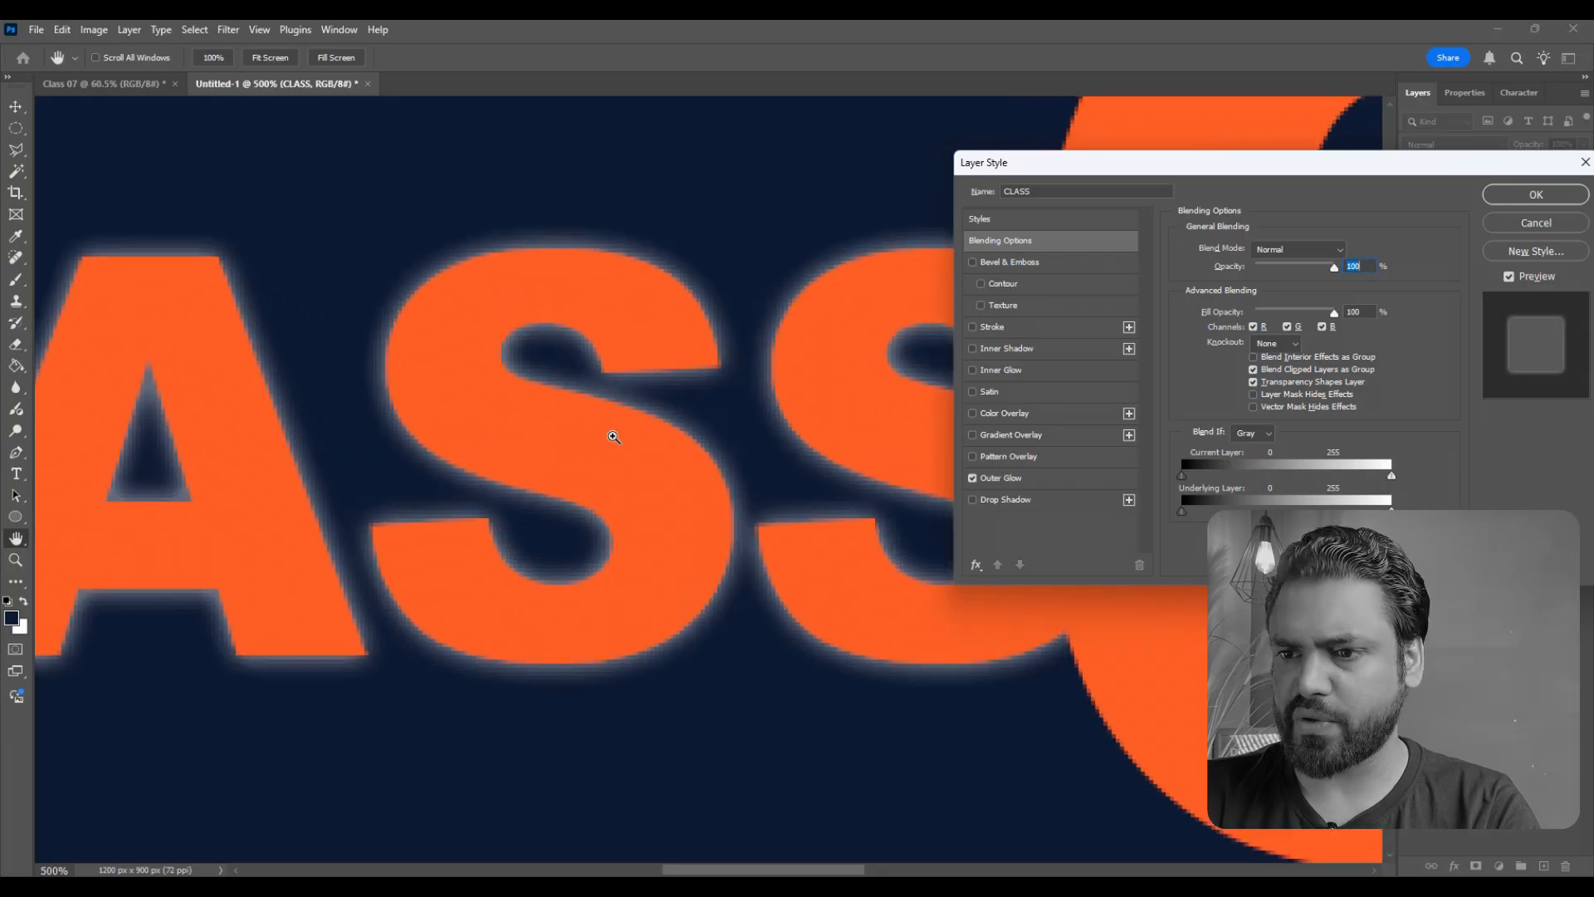
pyautogui.keyDown('ctrl'); pyautogui.click(613, 437); pyautogui.keyUp('ctrl')
pyautogui.keyDown('ctrl'); pyautogui.click(614, 436); pyautogui.keyUp('ctrl')
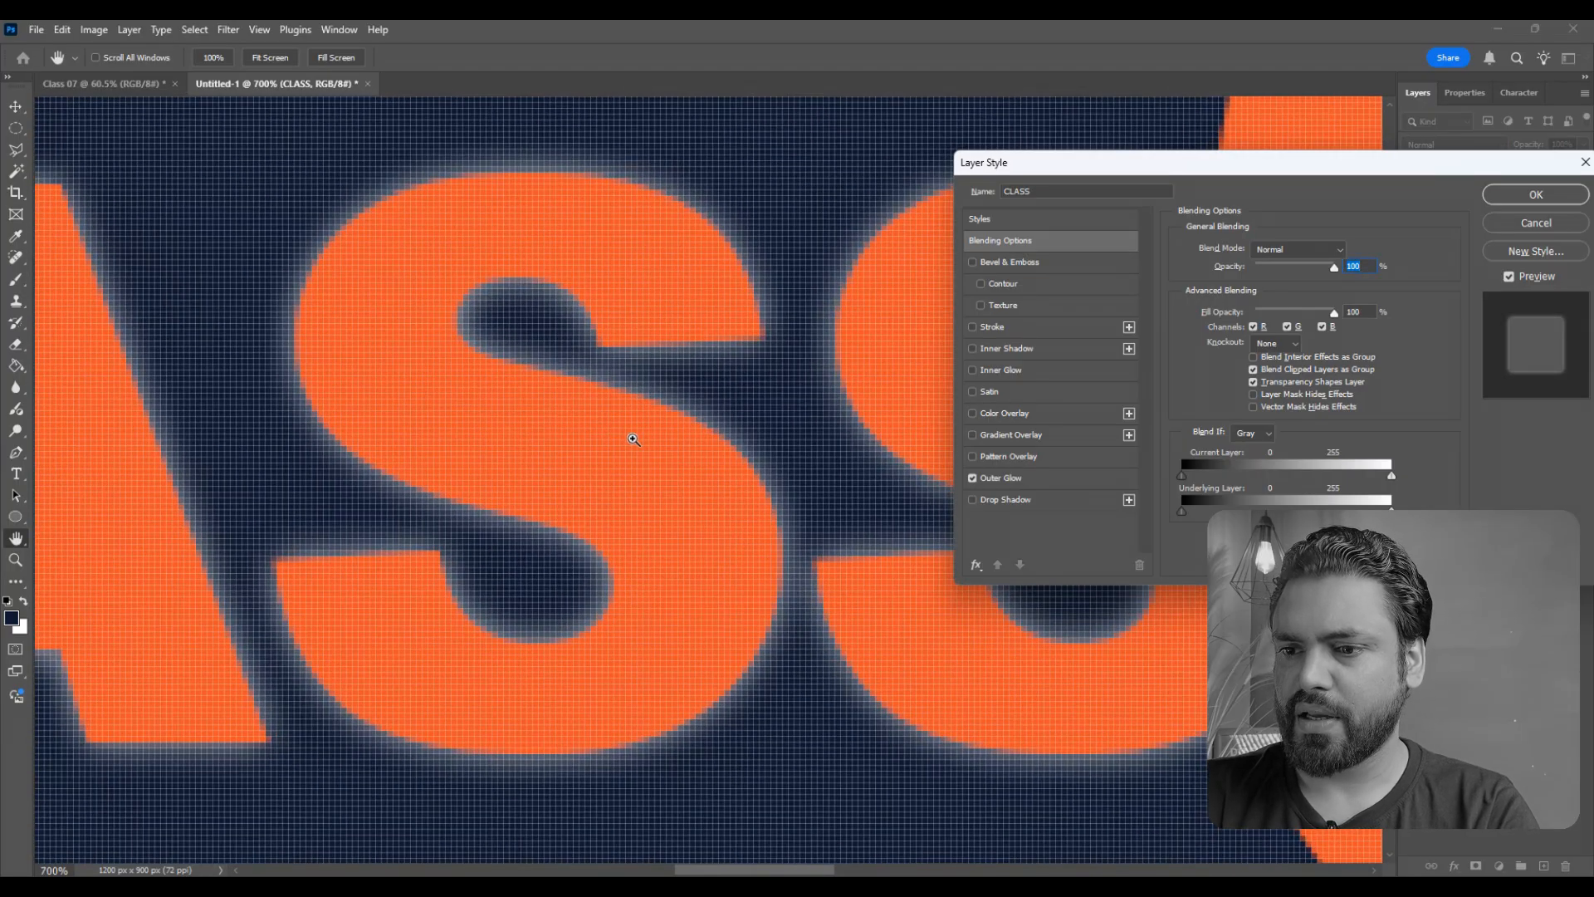
pyautogui.keyDown('alt'); pyautogui.click(633, 439); pyautogui.keyUp('alt')
pyautogui.keyDown('alt'); pyautogui.click(633, 439); pyautogui.keyUp('alt')
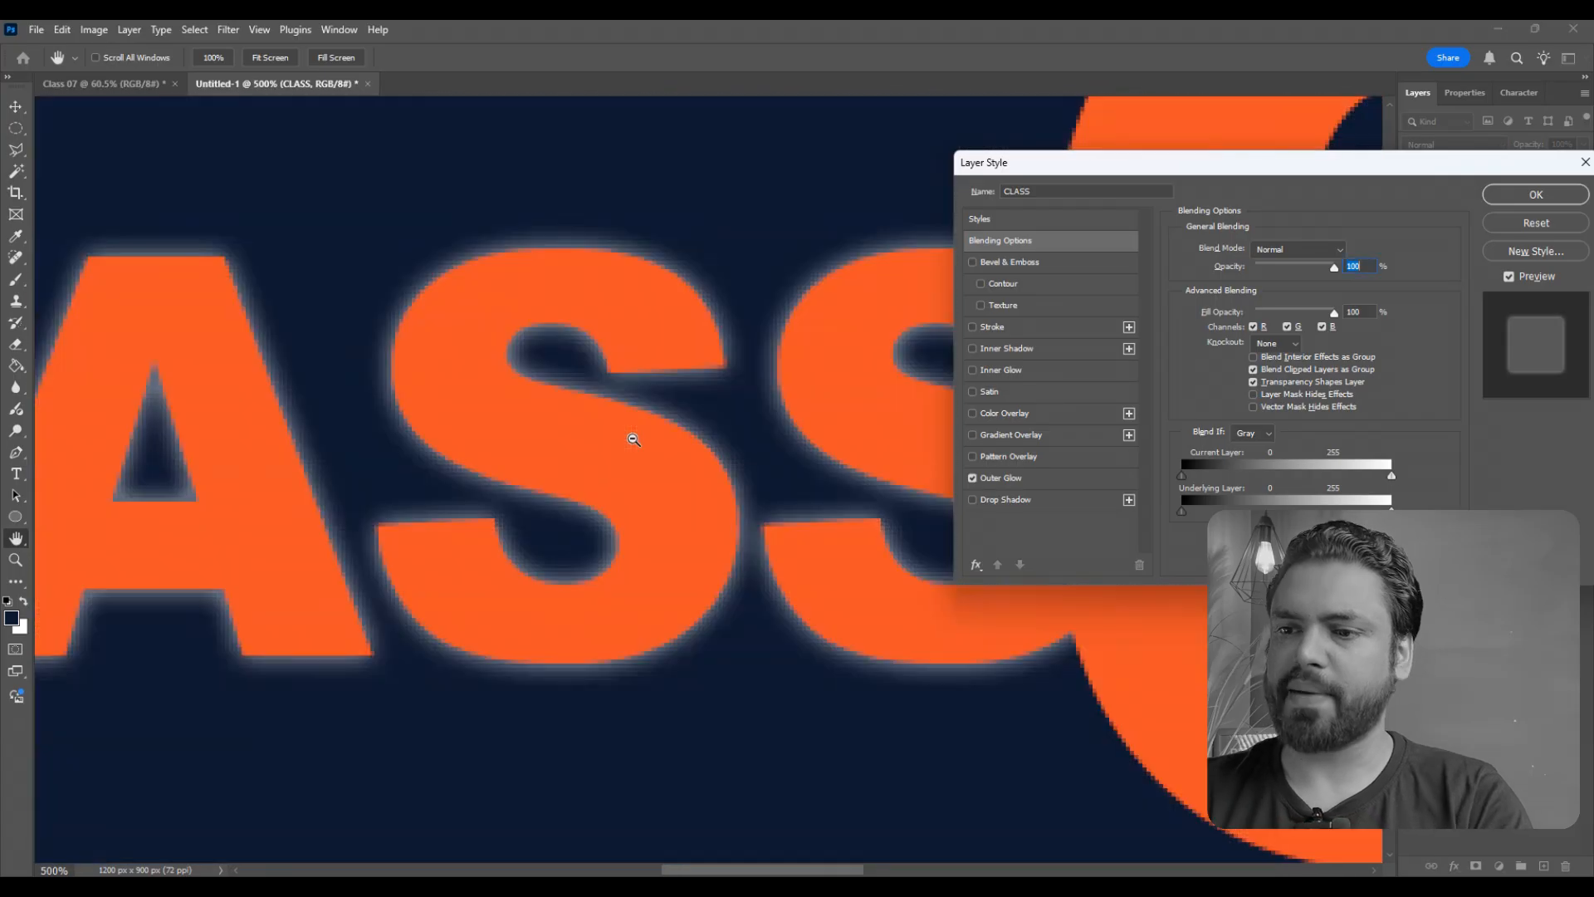
pyautogui.keyDown('alt'); pyautogui.click(633, 439); pyautogui.keyUp('alt')
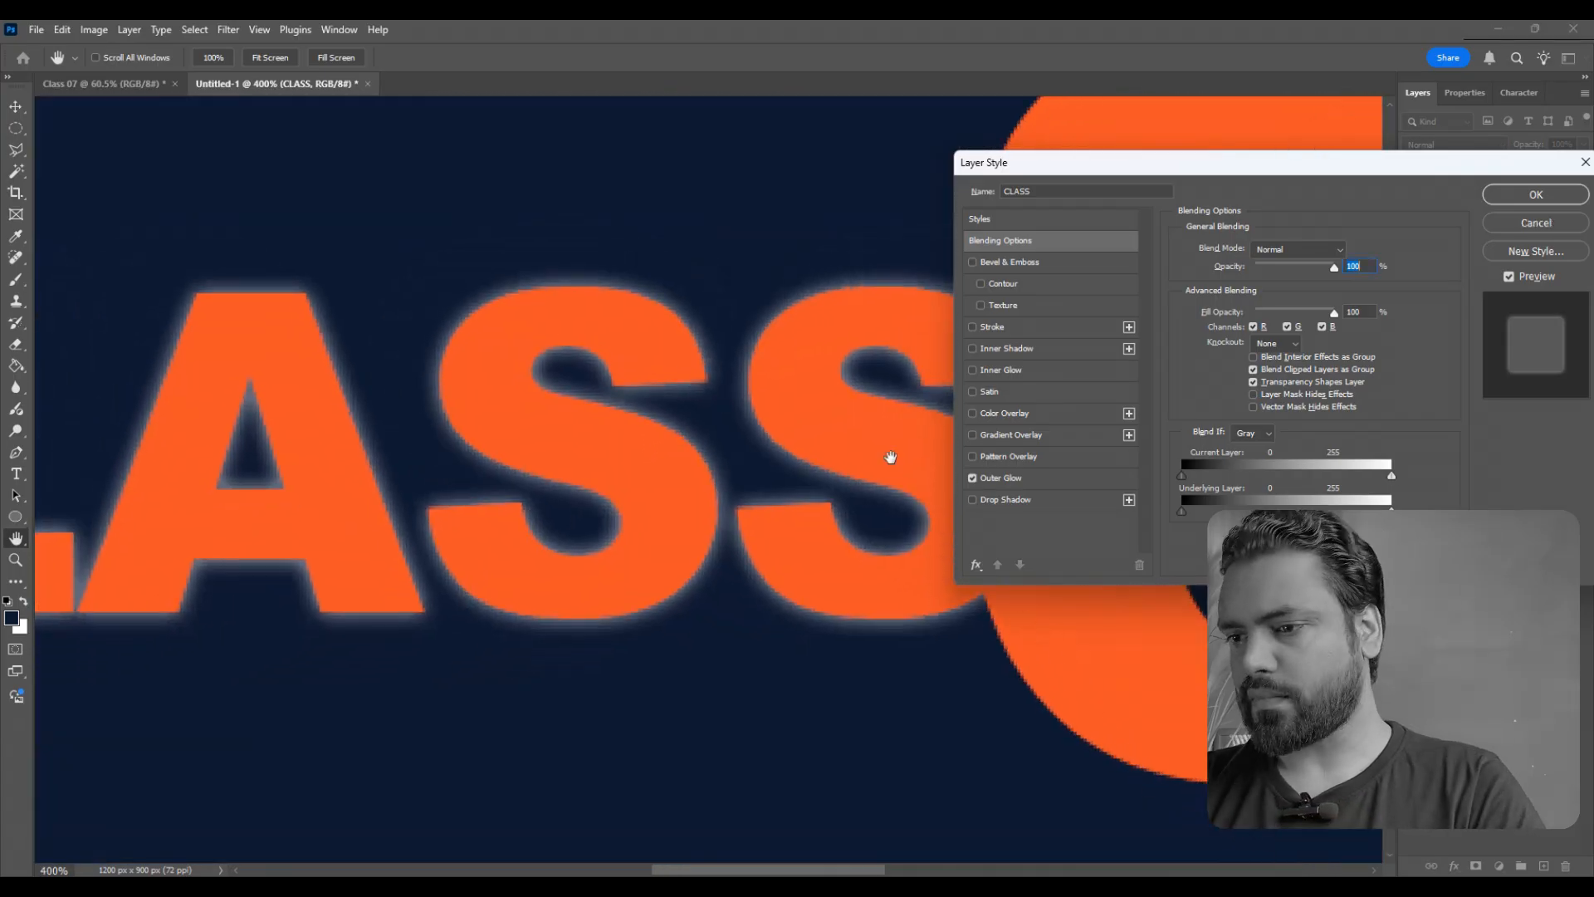
# - Open the Outer Glow settings of the CLASS layer and set the glow's opacity to 100%
pyautogui.click(994, 477)
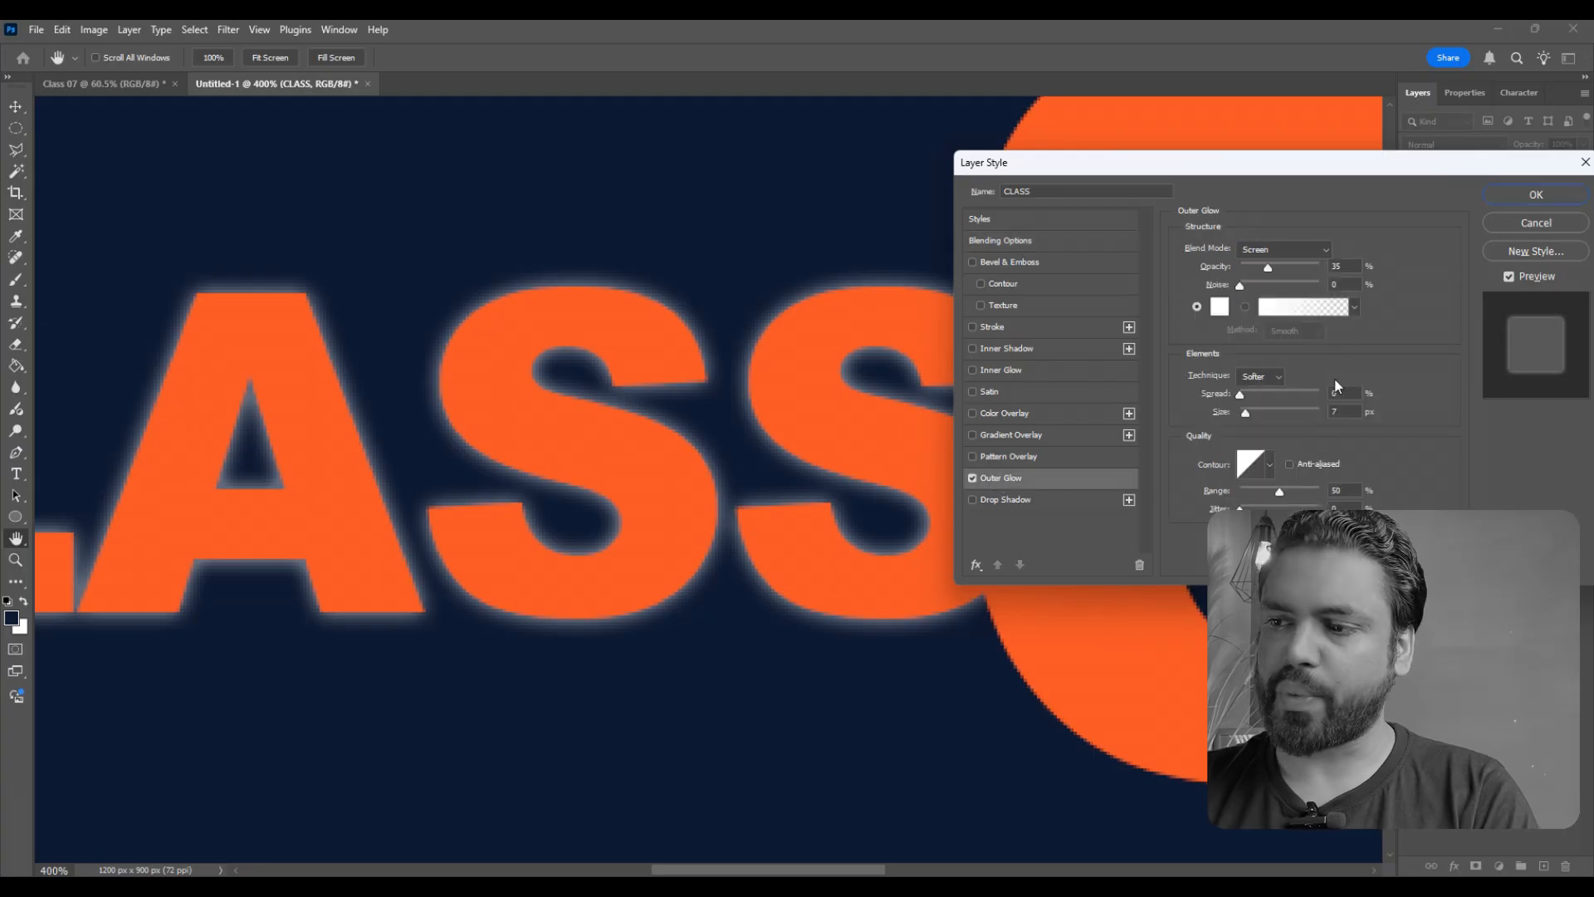
pyautogui.click(1017, 221)
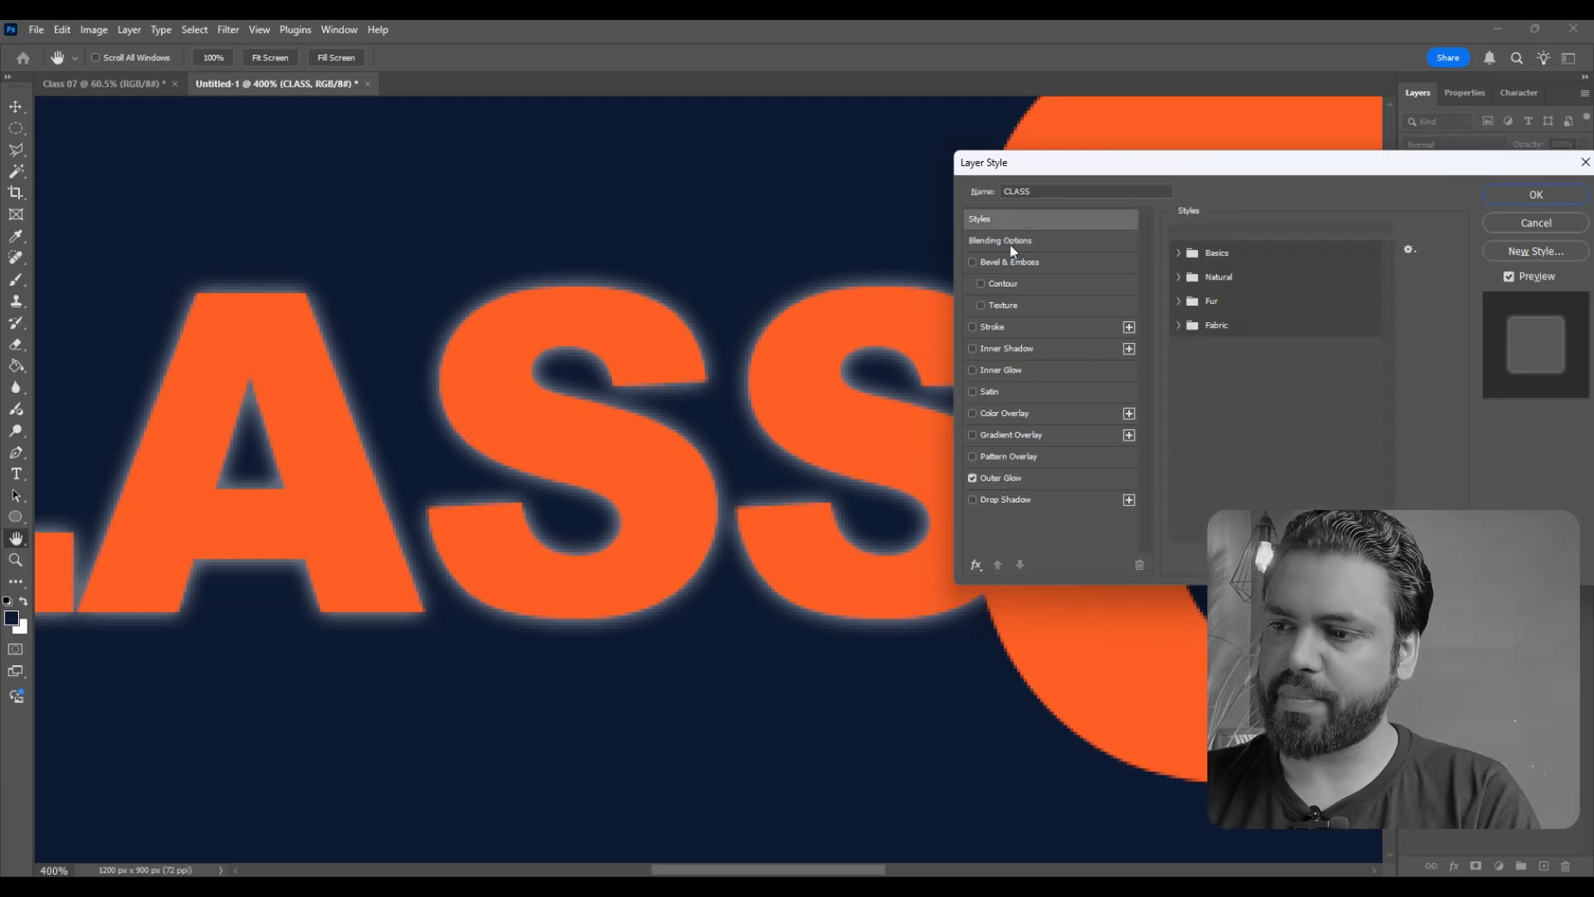
pyautogui.click(1016, 243)
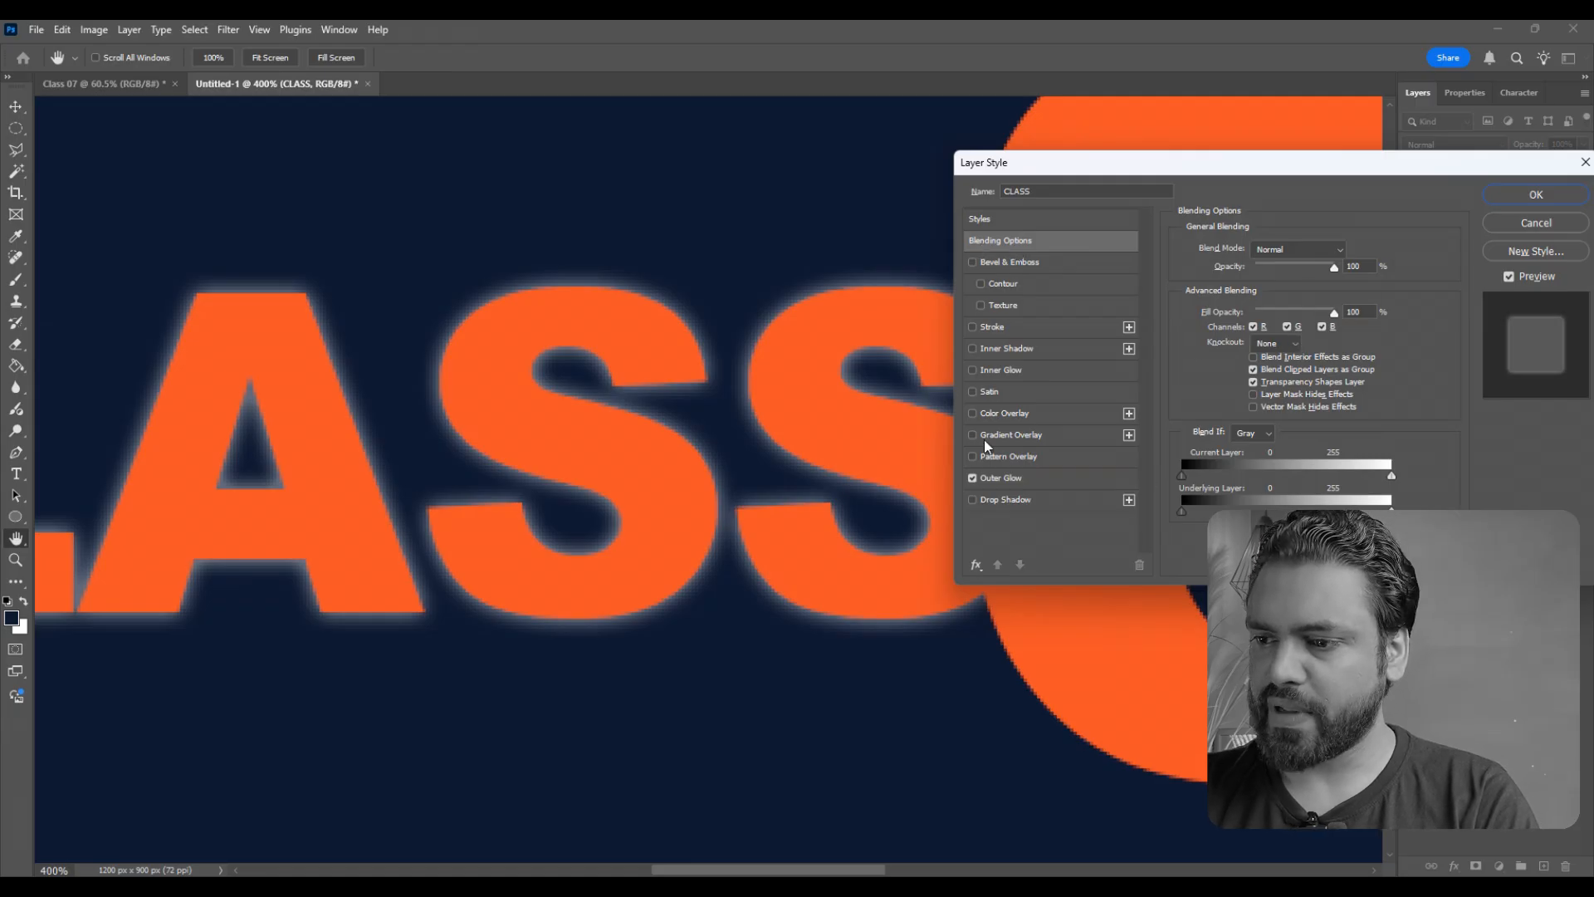
pyautogui.click(1013, 478)
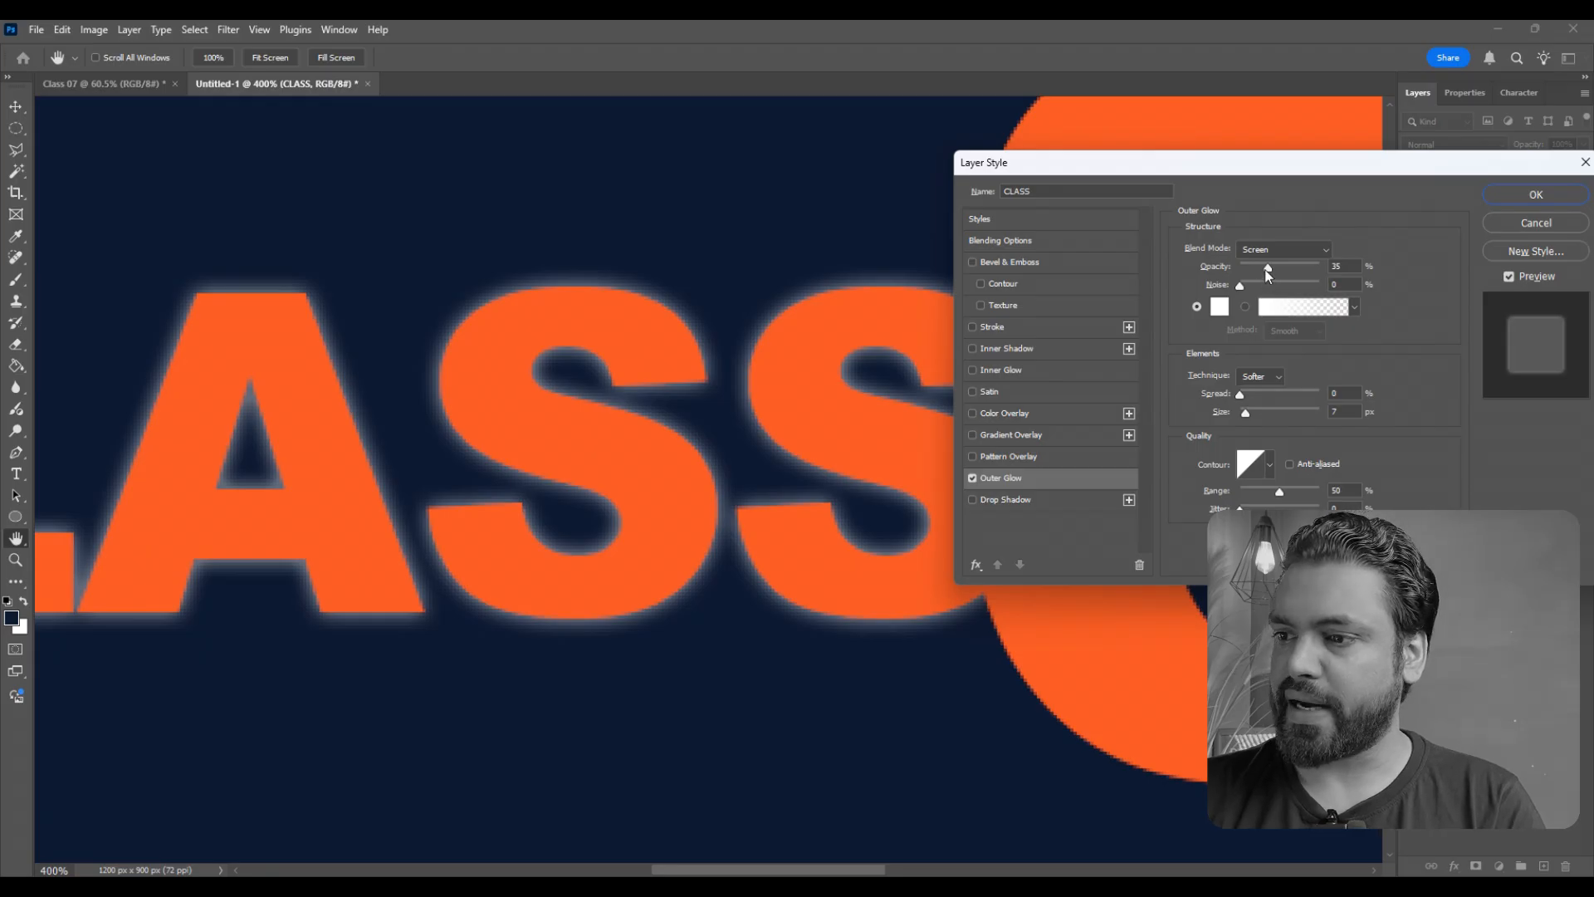
pyautogui.moveTo(1268, 268); pyautogui.dragTo(1393, 269)
pyautogui.moveTo(1187, 170); pyautogui.dragTo(1231, 143)
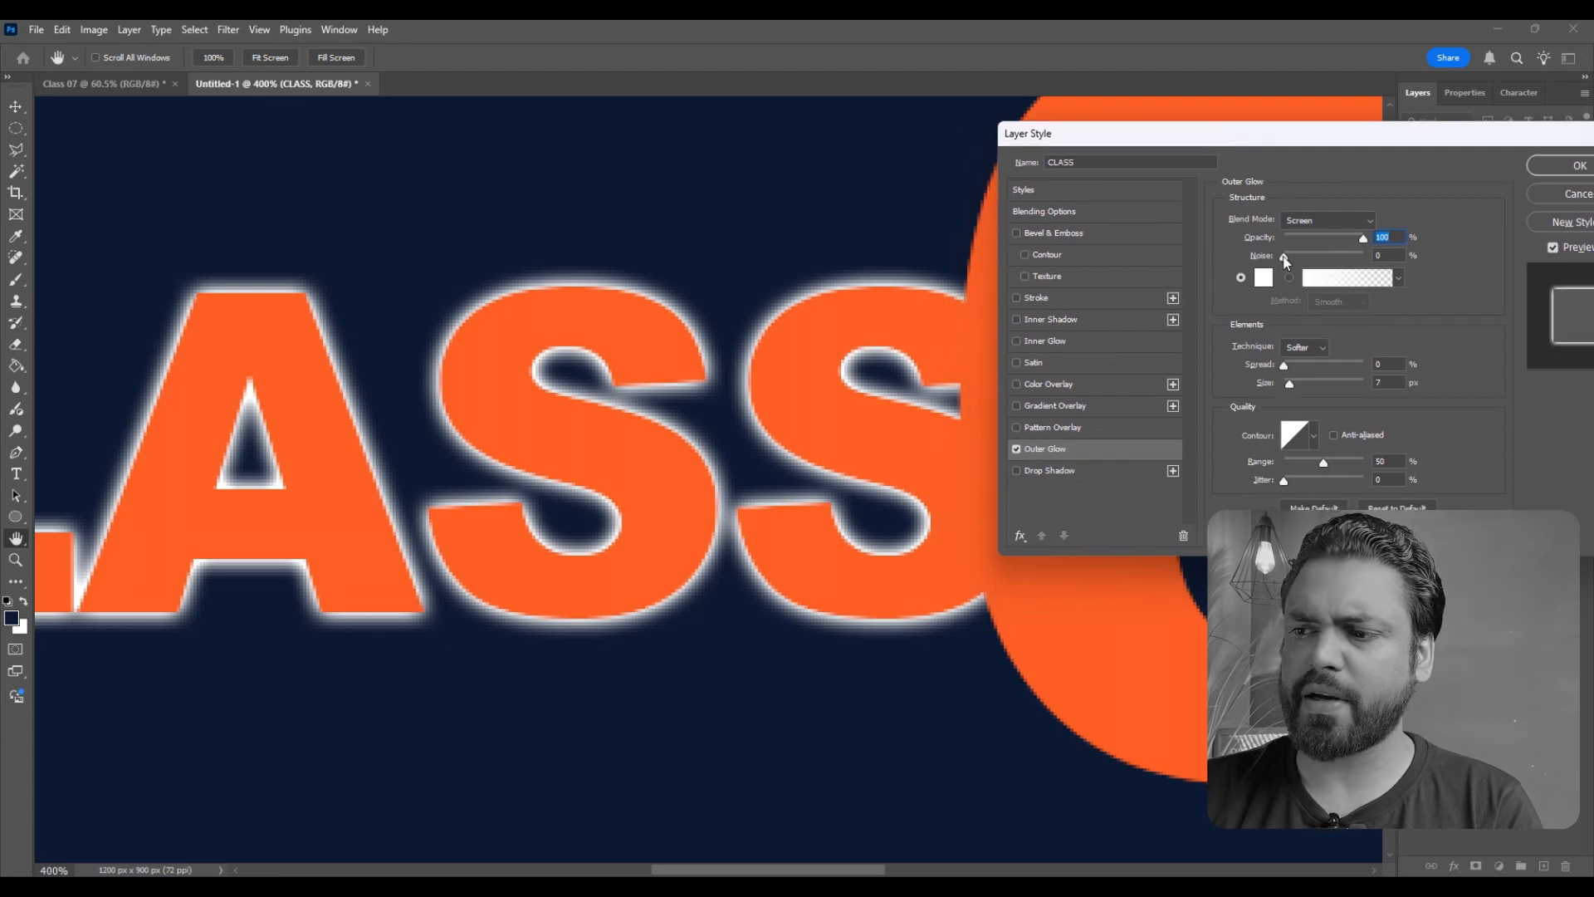
pyautogui.moveTo(1284, 257)
pyautogui.mouseDown()
pyautogui.moveTo(1324, 261)
pyautogui.moveTo(1285, 260)
pyautogui.mouseUp()
# - Try red and orange tones as the Outer Glow color, and set it back to white
pyautogui.click(1262, 277)
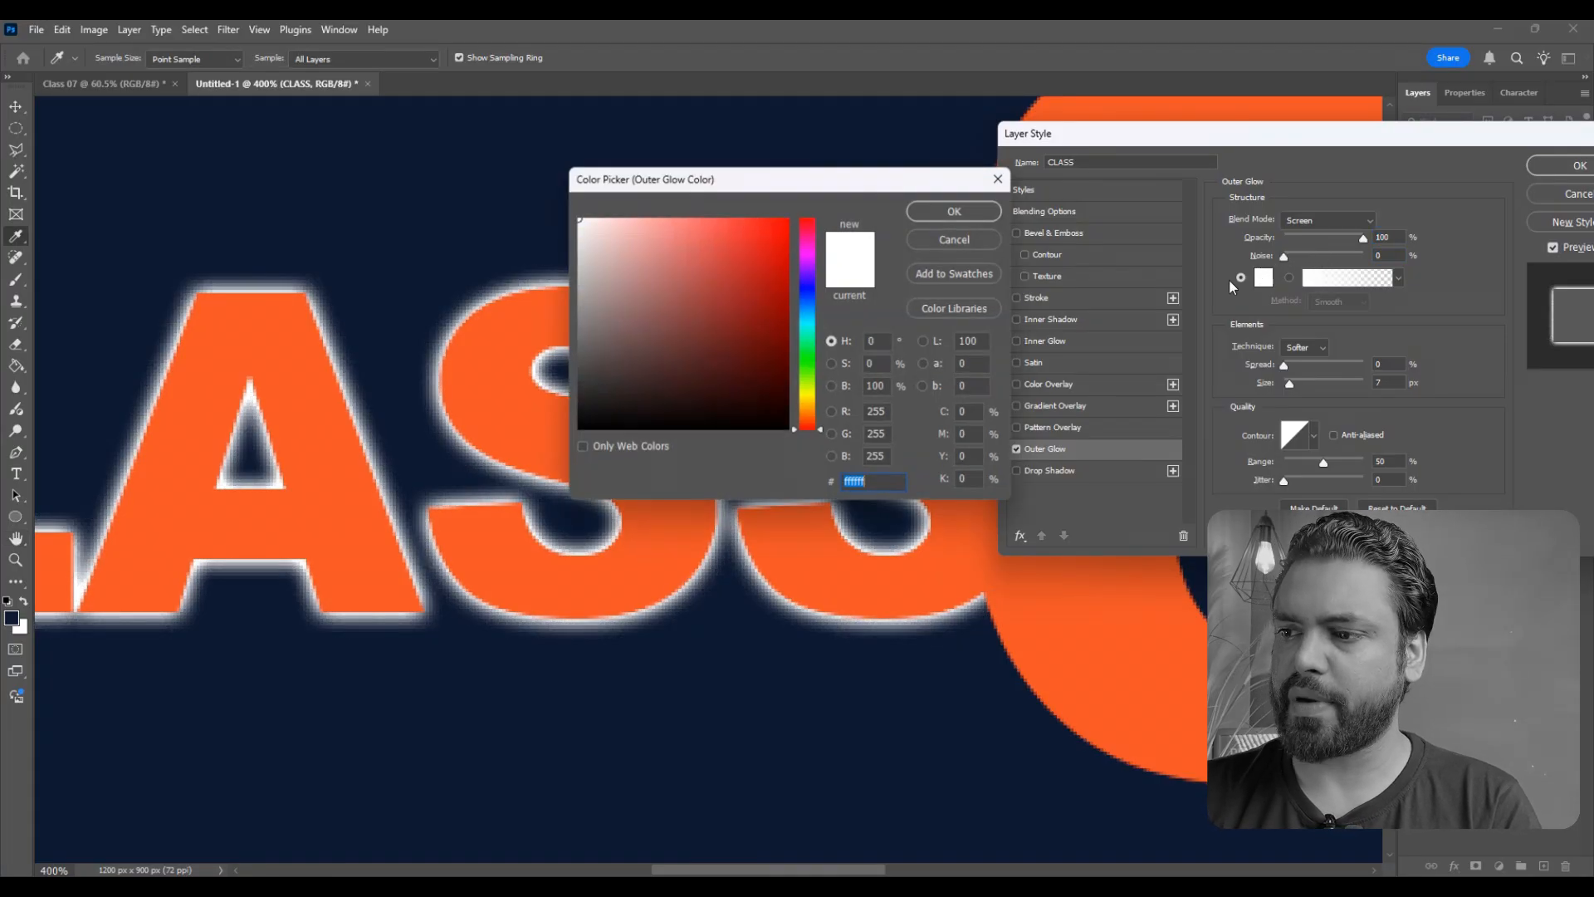
pyautogui.moveTo(724, 195)
pyautogui.mouseDown()
pyautogui.moveTo(894, 193)
pyautogui.moveTo(955, 239)
pyautogui.mouseUp()
pyautogui.click(898, 222)
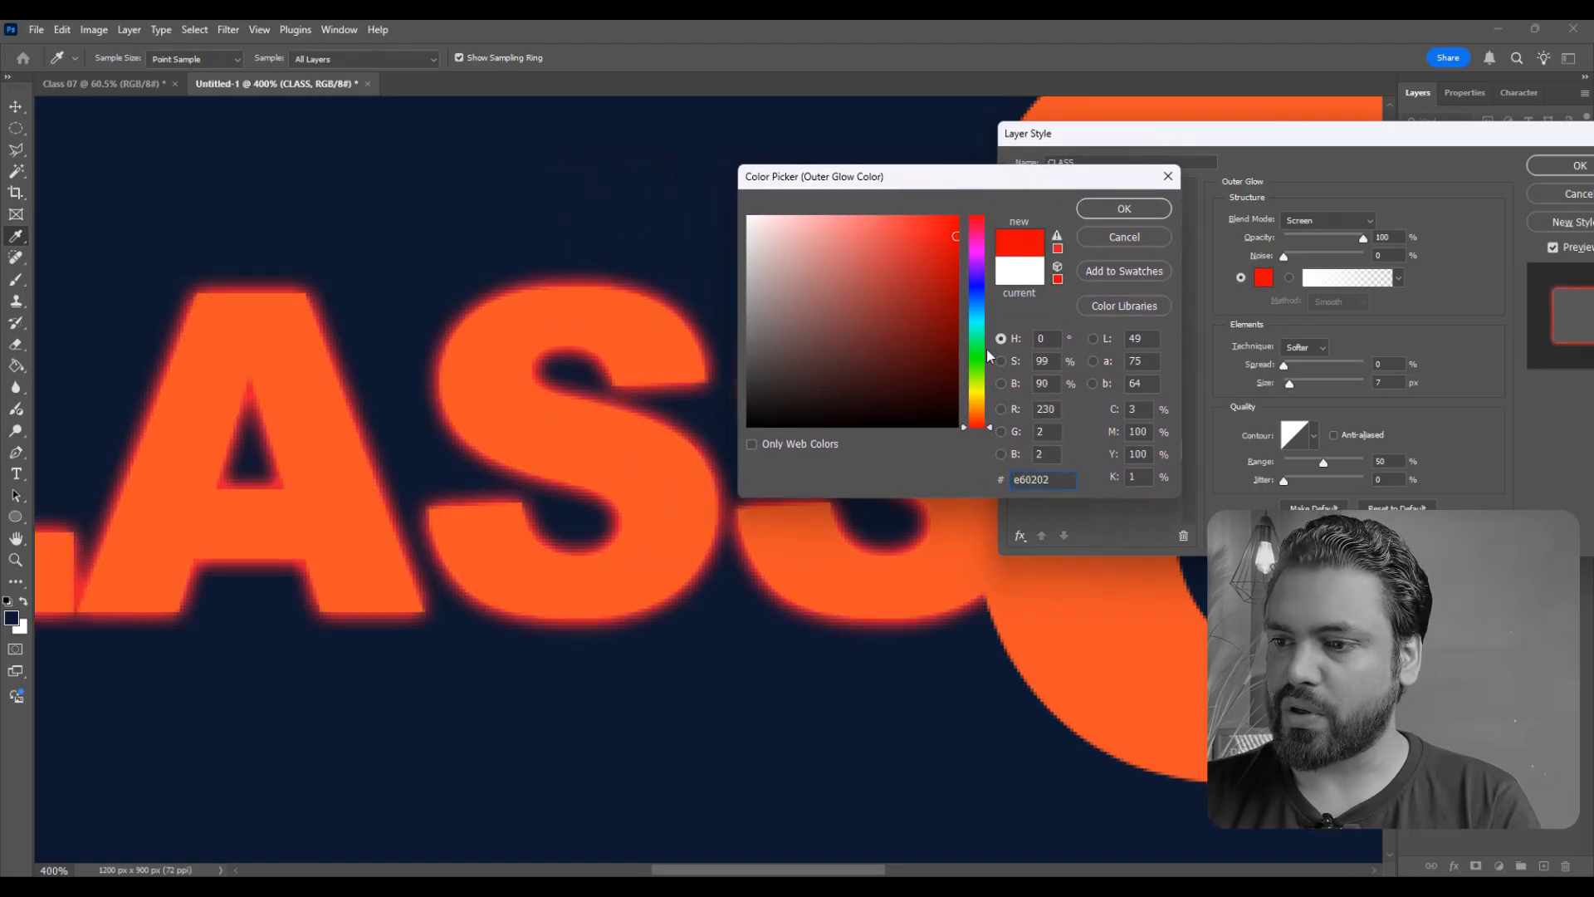
pyautogui.moveTo(977, 336); pyautogui.dragTo(978, 405)
pyautogui.click(981, 422)
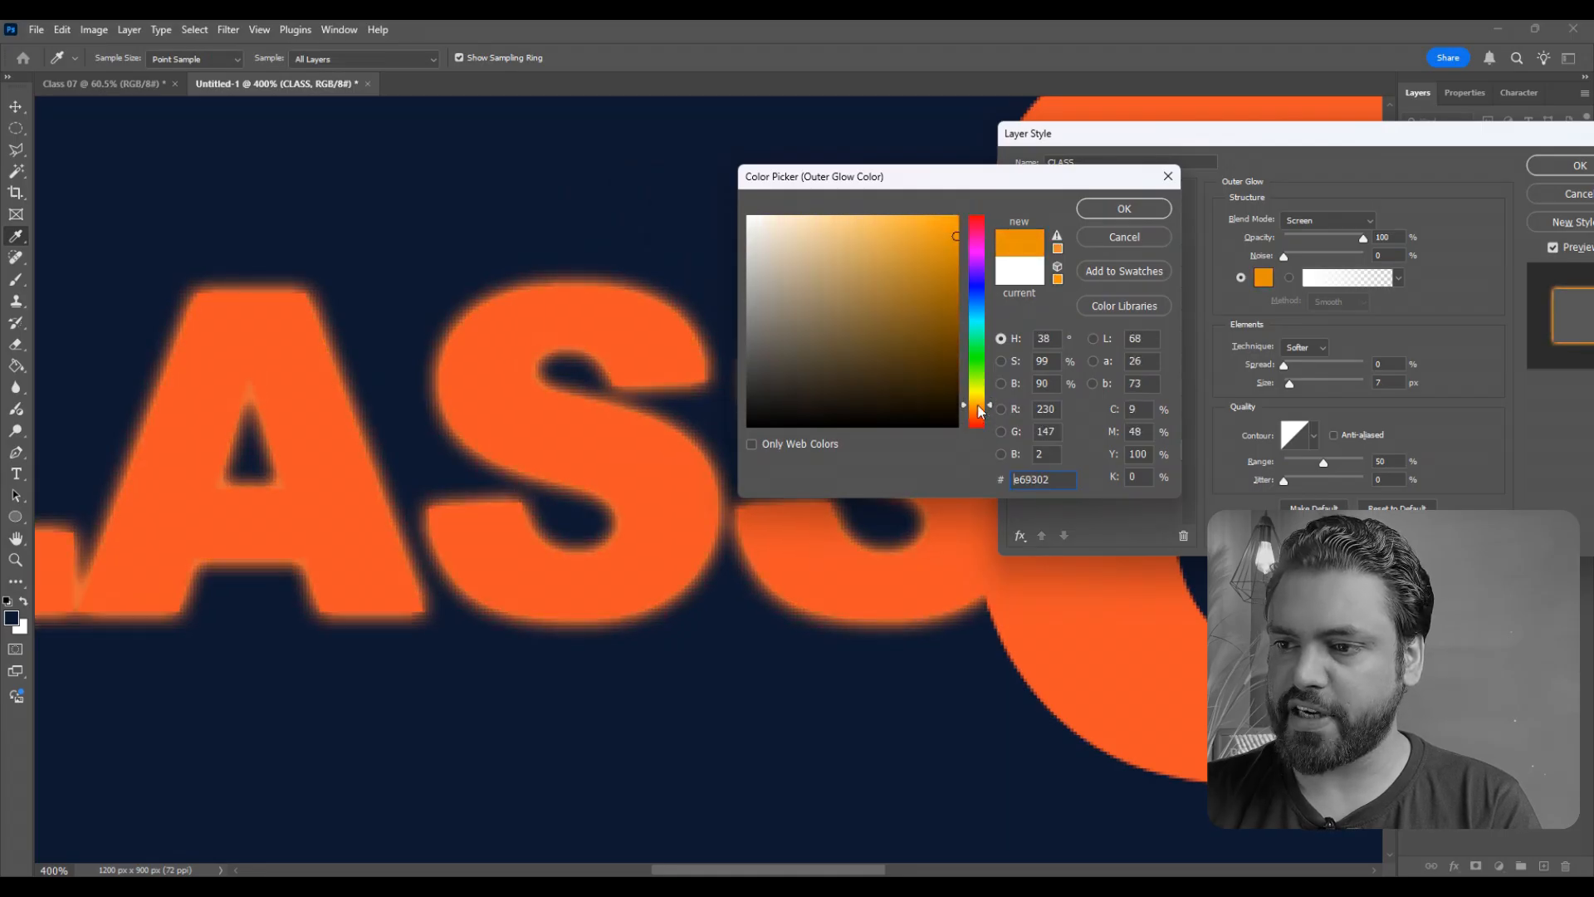
pyautogui.click(908, 237)
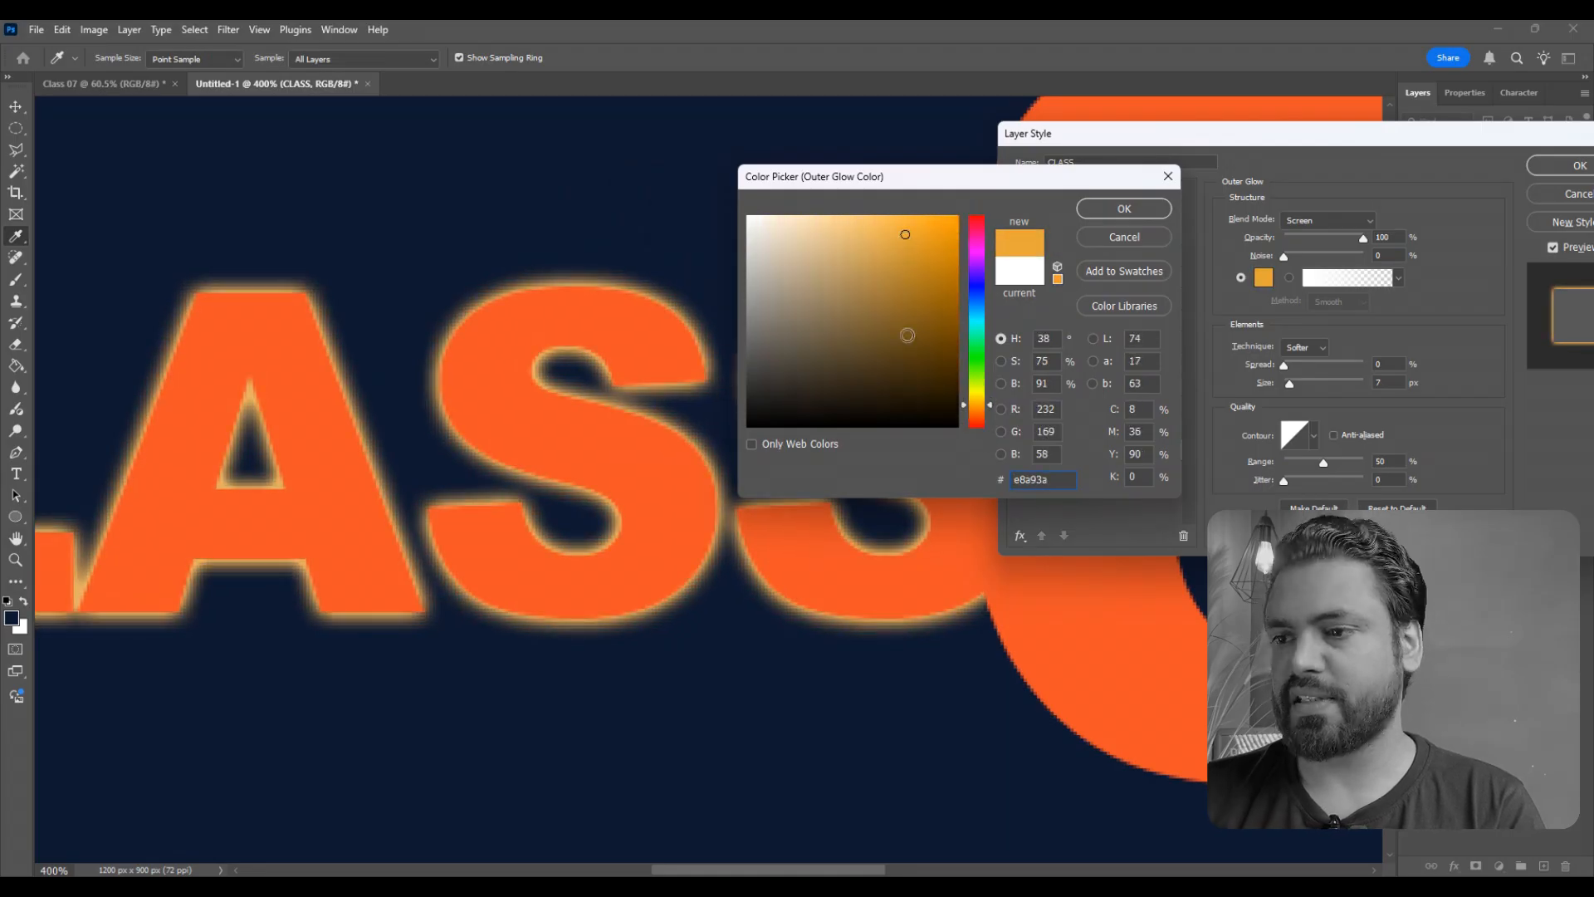
pyautogui.moveTo(818, 233); pyautogui.dragTo(747, 216)
pyautogui.click(1124, 209)
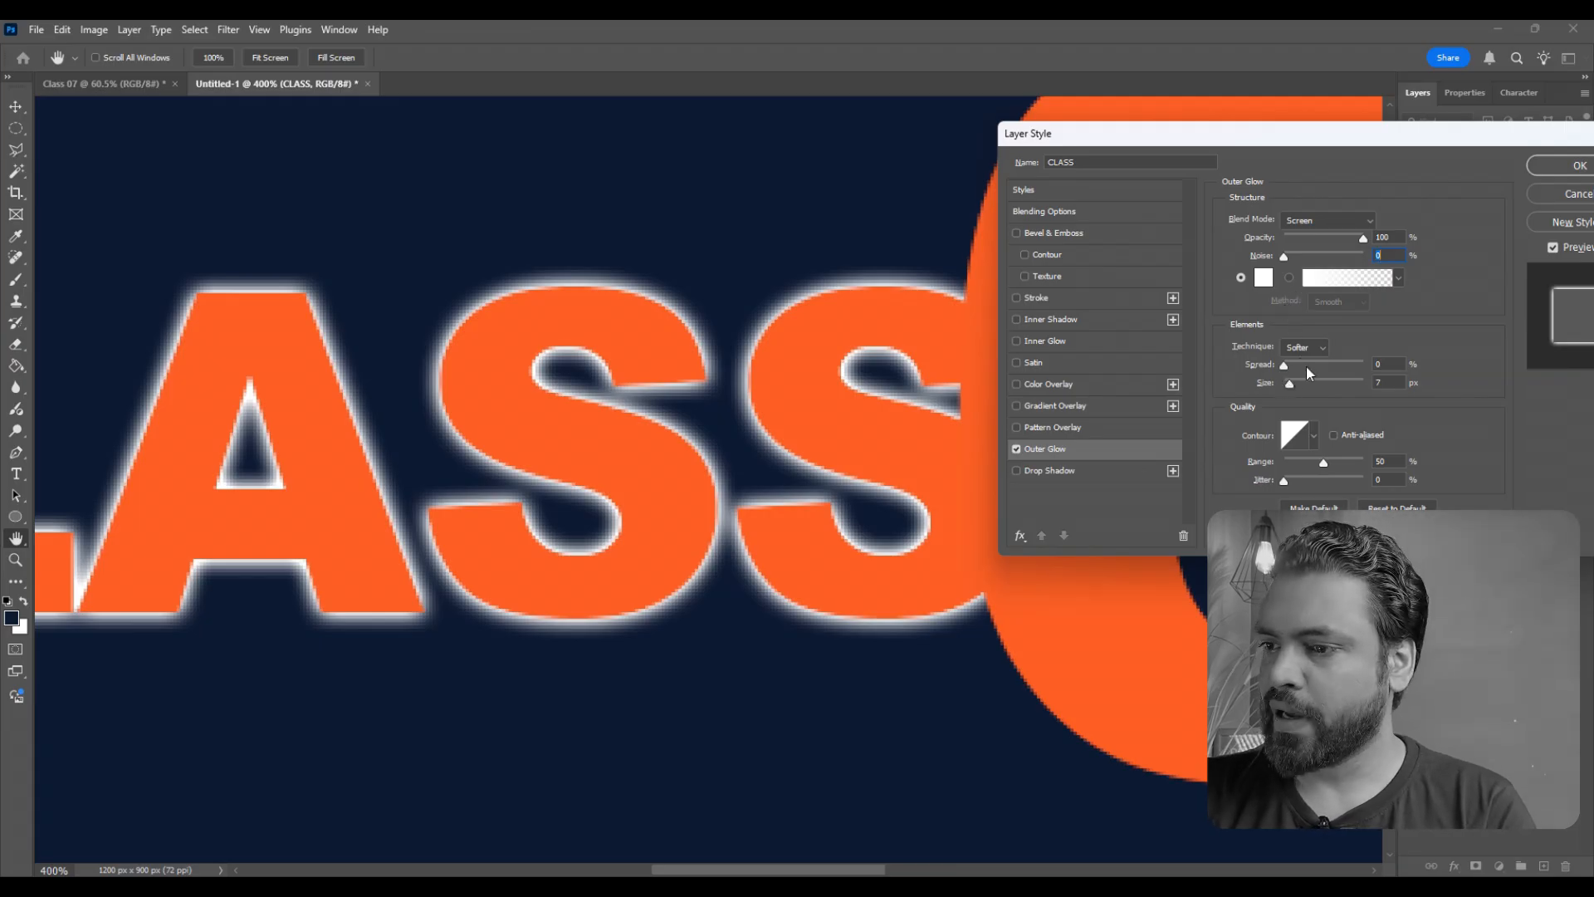
# - Set the CLASS text's Outer Glow to 95% opacity, 0% spread and 10 px size, and apply the style
pyautogui.moveTo(1285, 363)
pyautogui.mouseDown()
pyautogui.moveTo(1341, 367)
pyautogui.moveTo(1291, 383)
pyautogui.mouseUp()
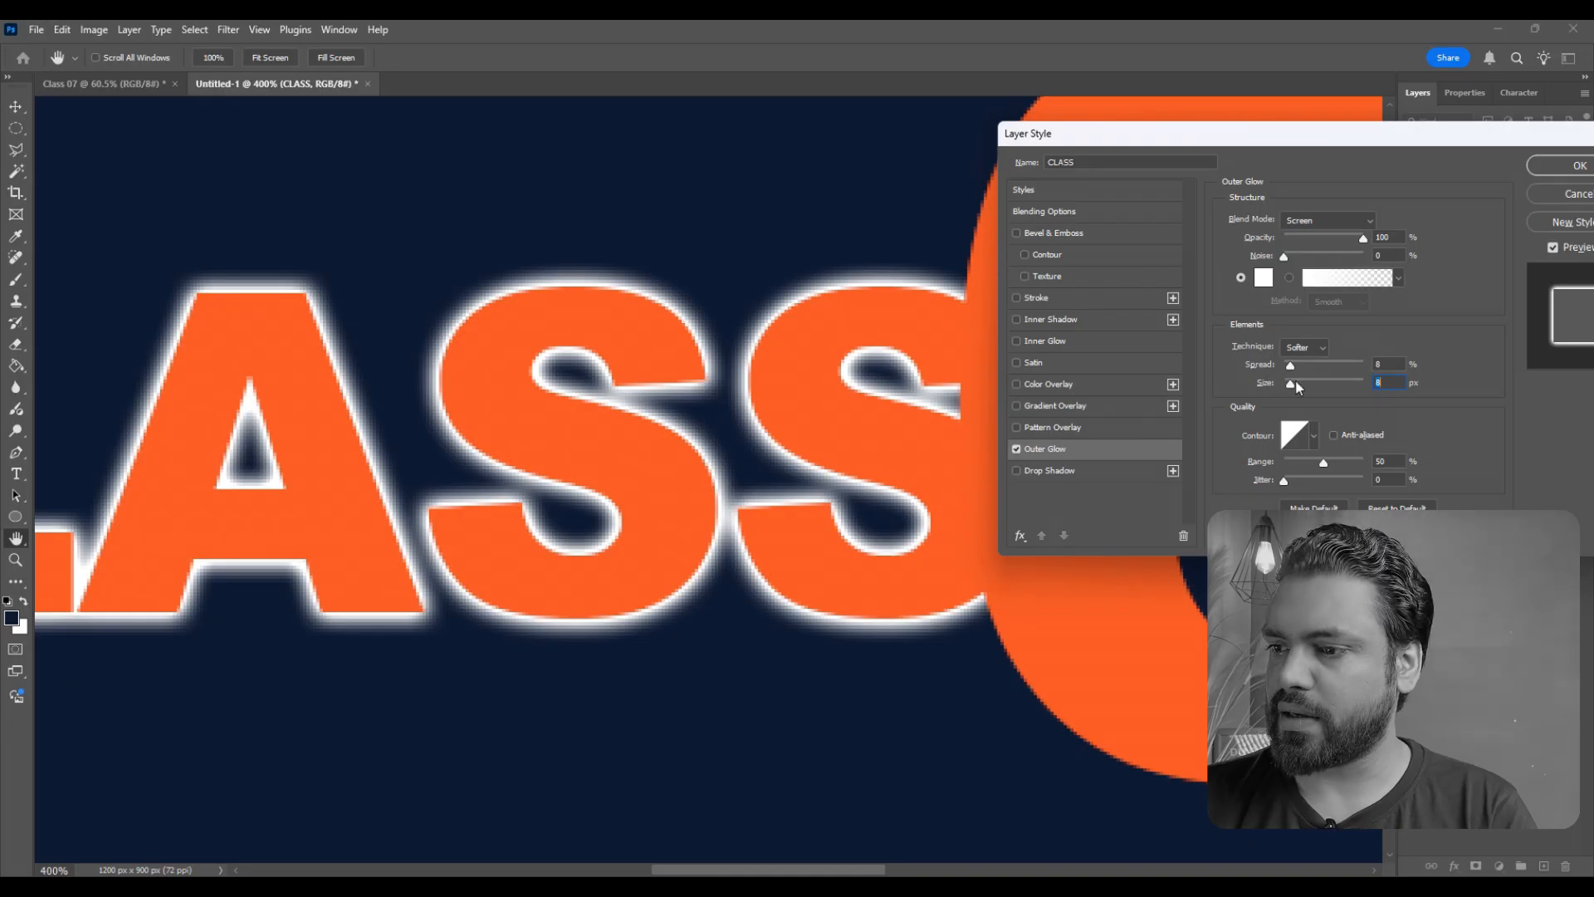
pyautogui.click(1296, 382)
pyautogui.moveTo(1296, 382); pyautogui.dragTo(1292, 384)
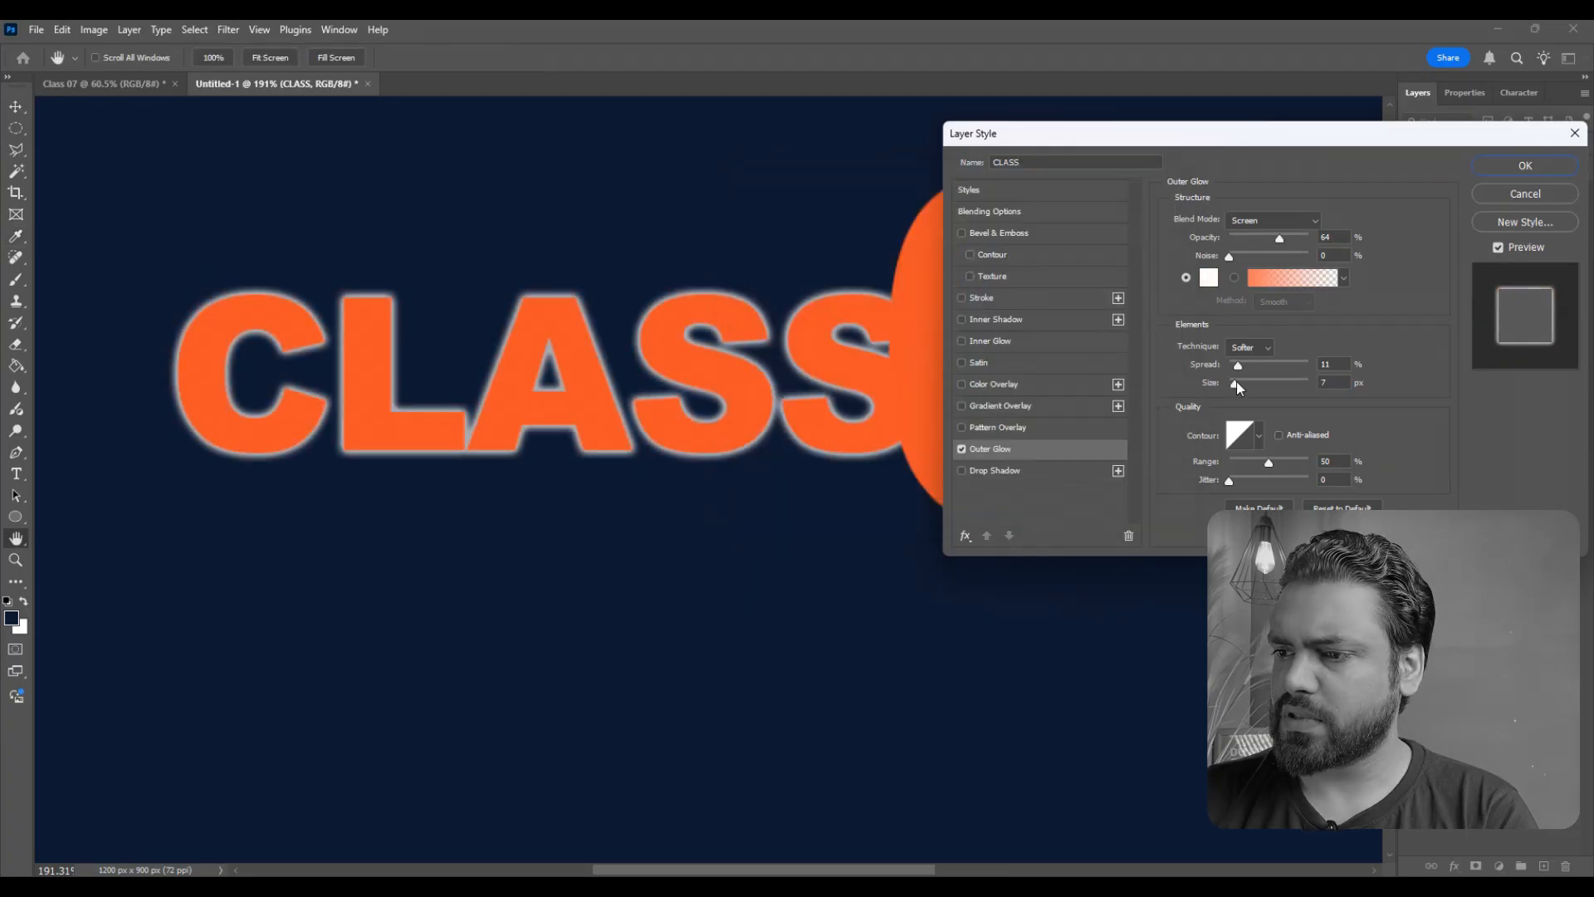
pyautogui.moveTo(1235, 382); pyautogui.dragTo(1237, 383)
pyautogui.moveTo(1279, 243)
pyautogui.mouseDown()
pyautogui.moveTo(1258, 240)
pyautogui.moveTo(1320, 240)
pyautogui.moveTo(1305, 237)
pyautogui.mouseUp()
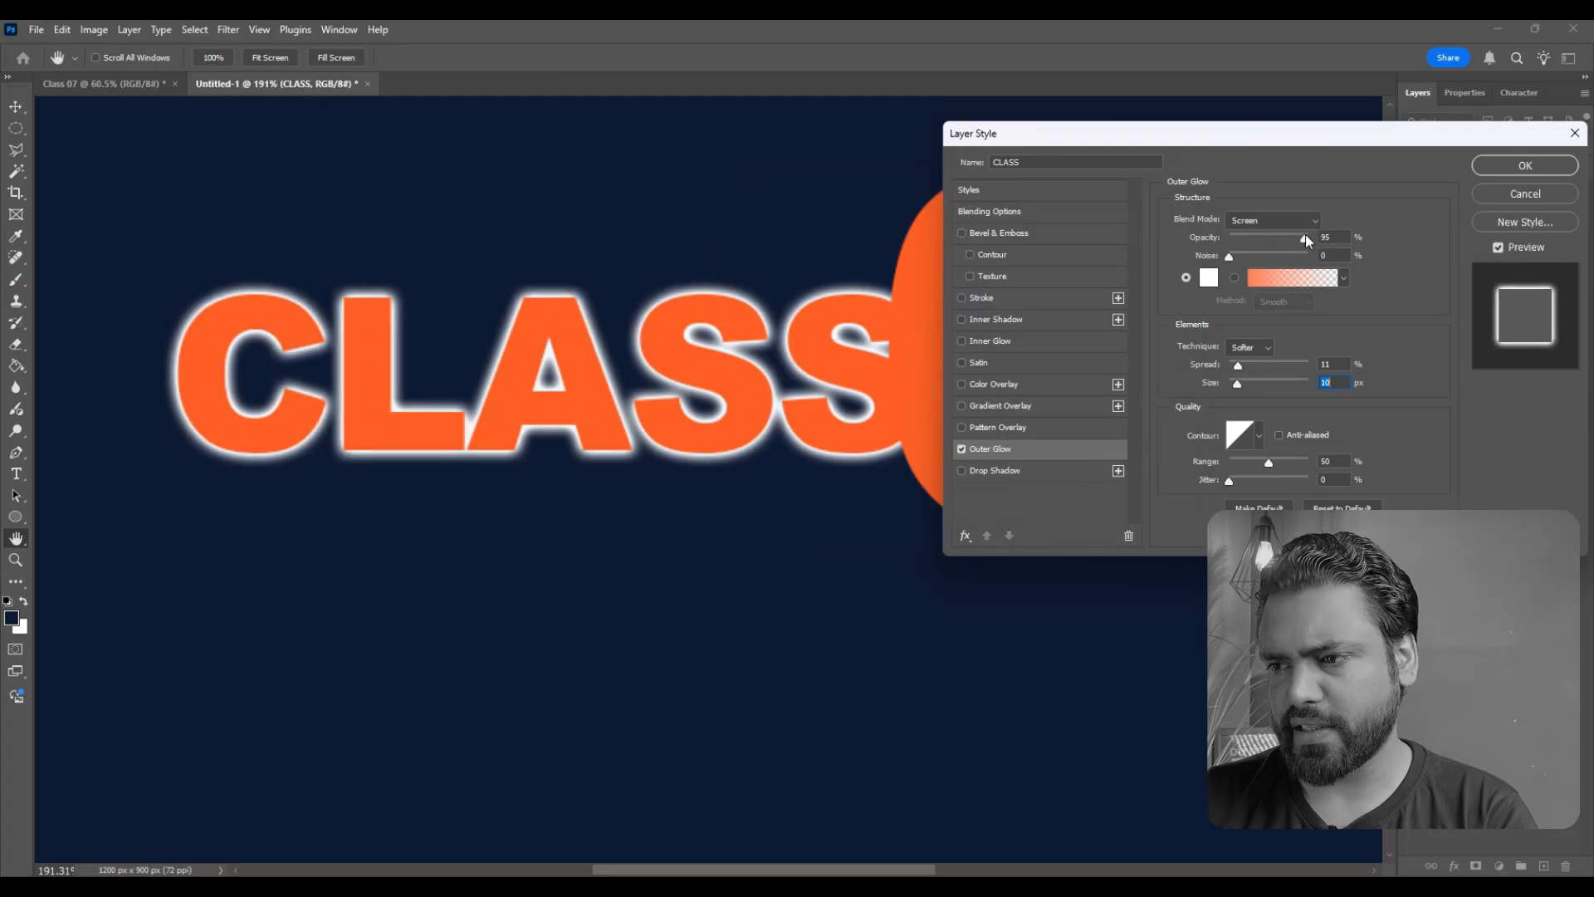
pyautogui.moveTo(1238, 366); pyautogui.dragTo(1232, 366)
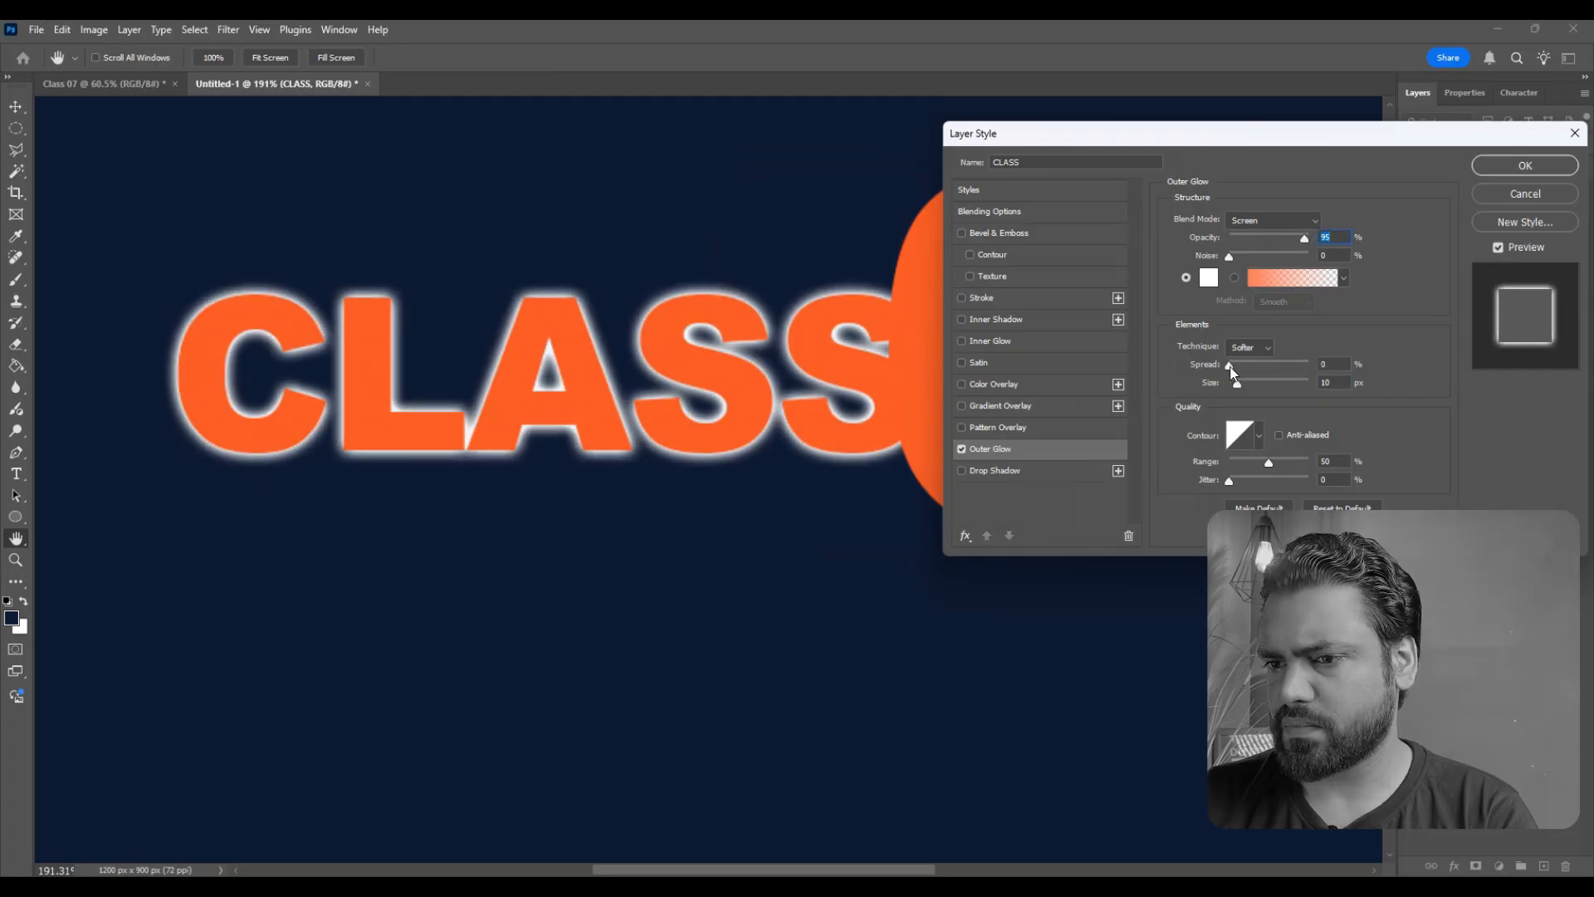
pyautogui.click(1525, 166)
pyautogui.scroll(-5, 532, 496)
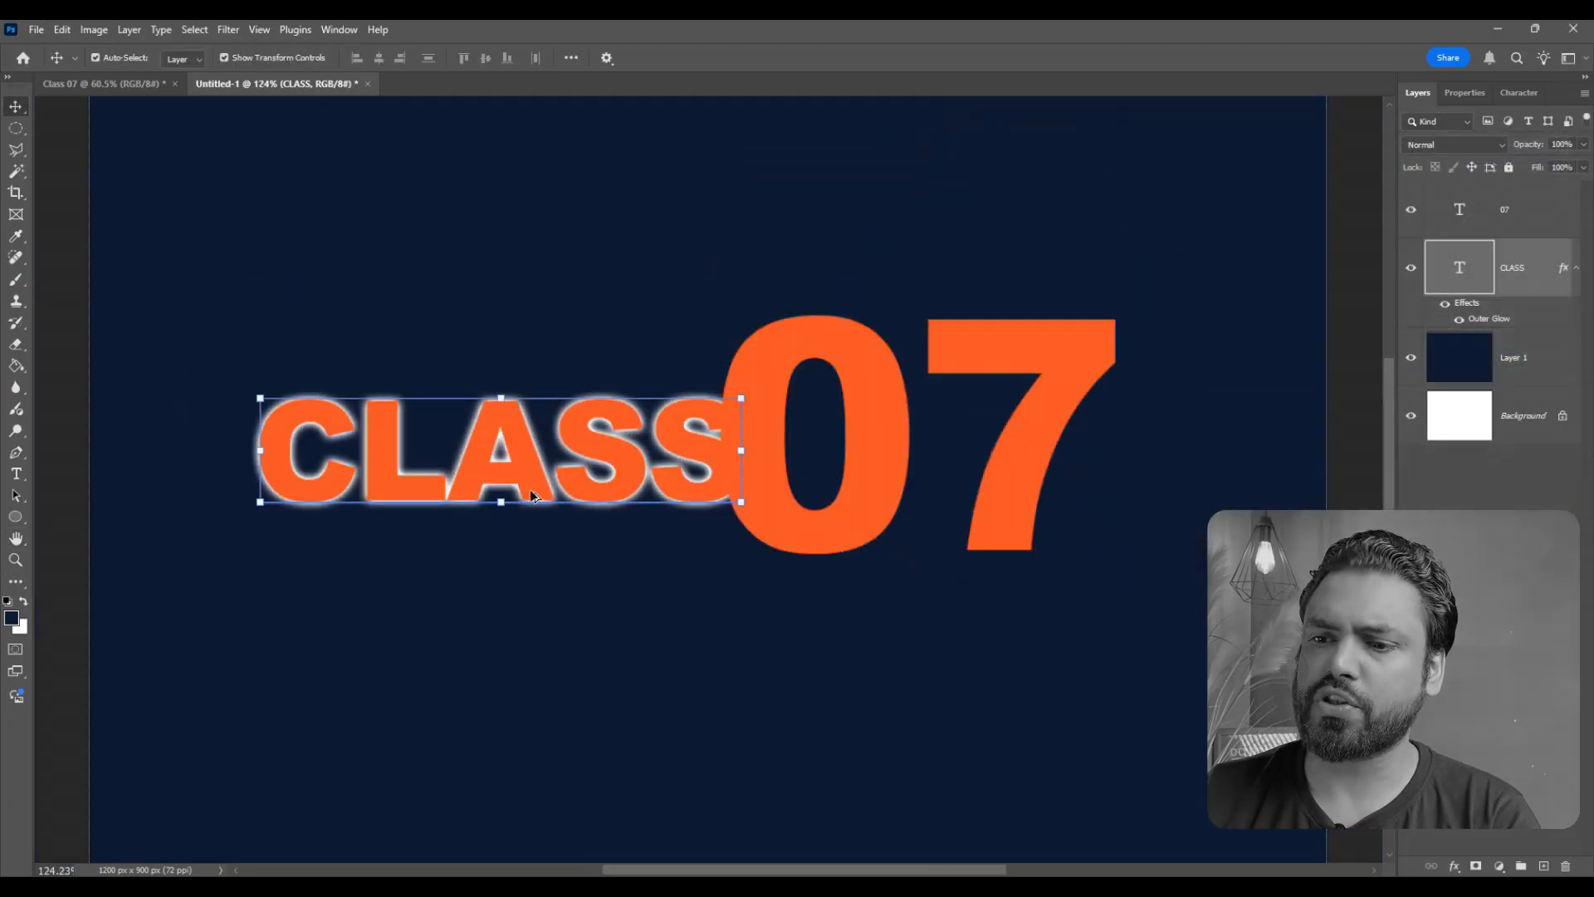
pyautogui.click(1148, 531)
pyautogui.scroll(7, 527, 511)
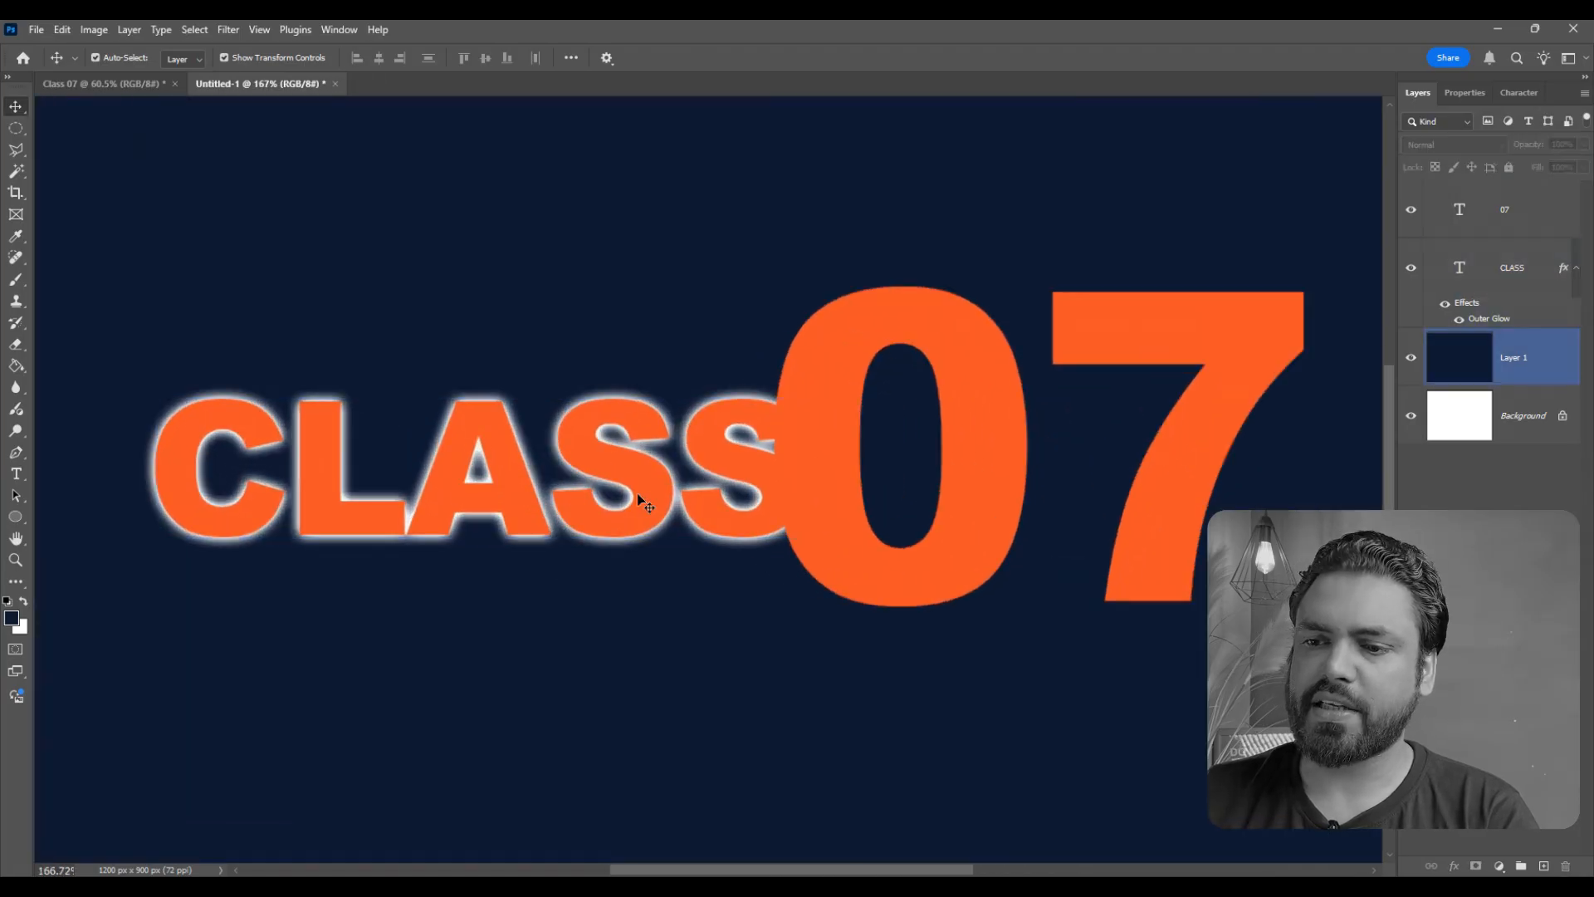
# - Copy the layer style from the CLASS text layer and paste it onto the 07 text layer
pyautogui.click(508, 495)
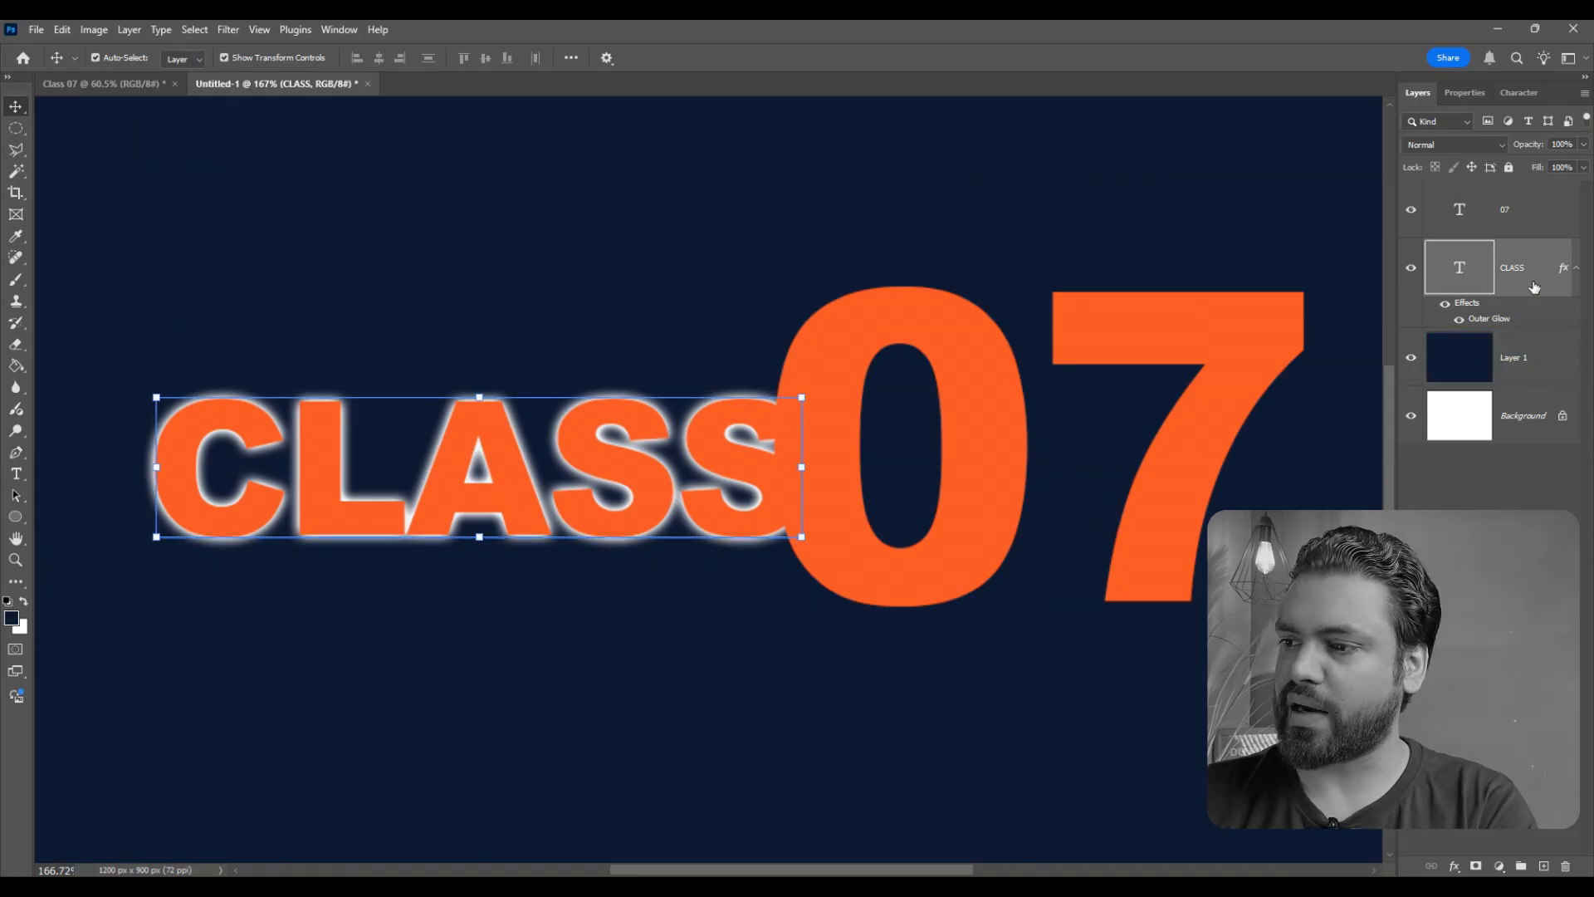
pyautogui.rightClick(1533, 281)
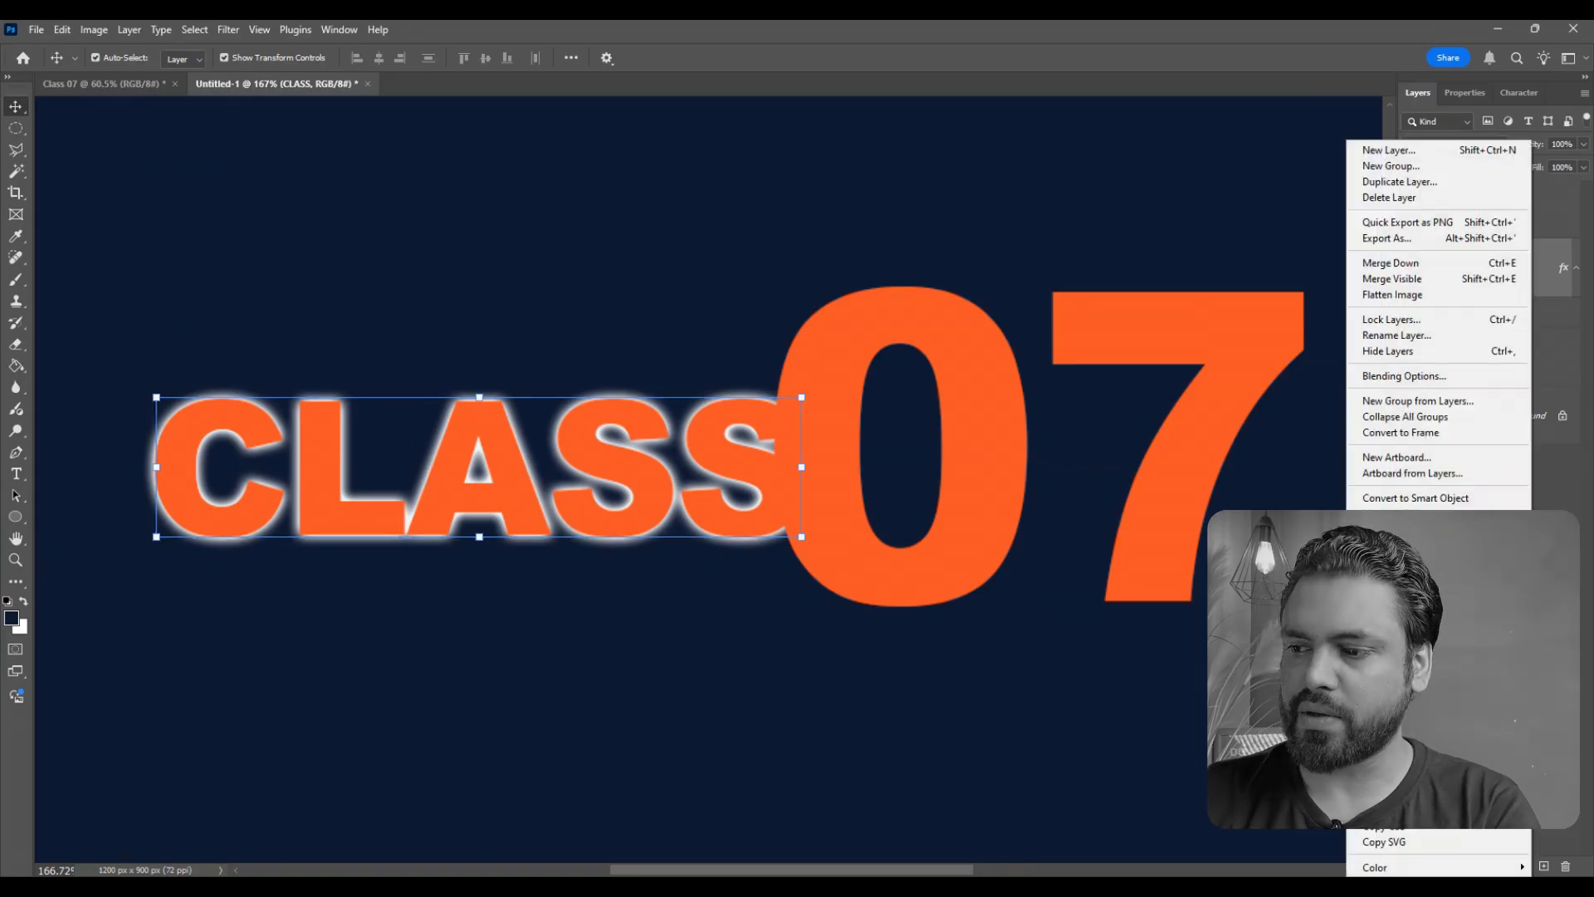
pyautogui.click(1403, 739)
pyautogui.click(1212, 357)
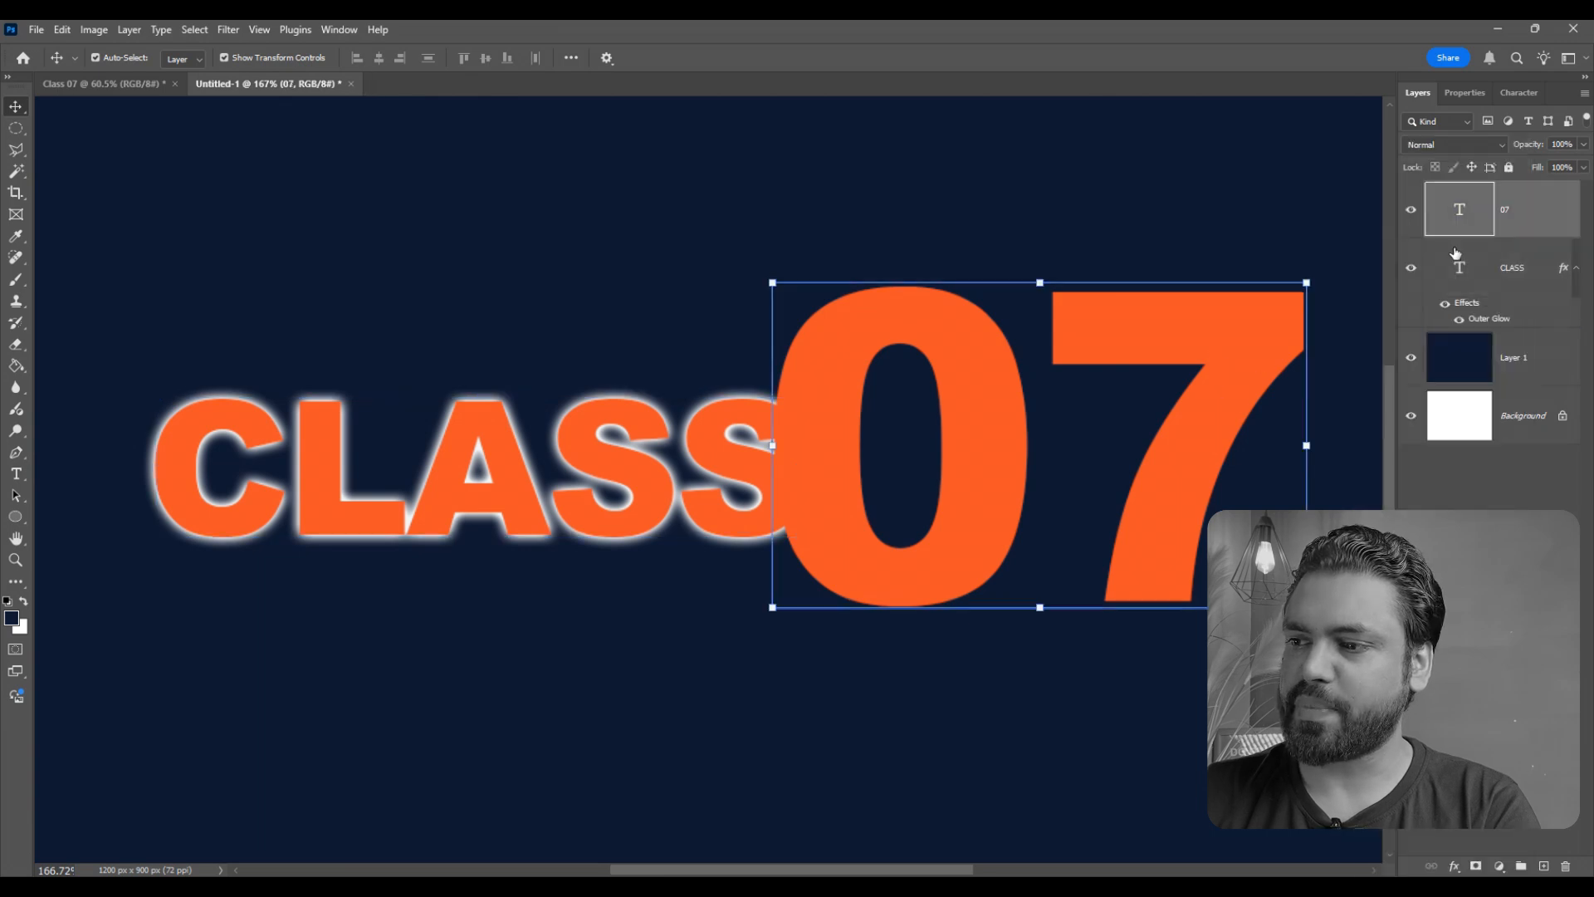
pyautogui.rightClick(1563, 207)
pyautogui.click(1511, 503)
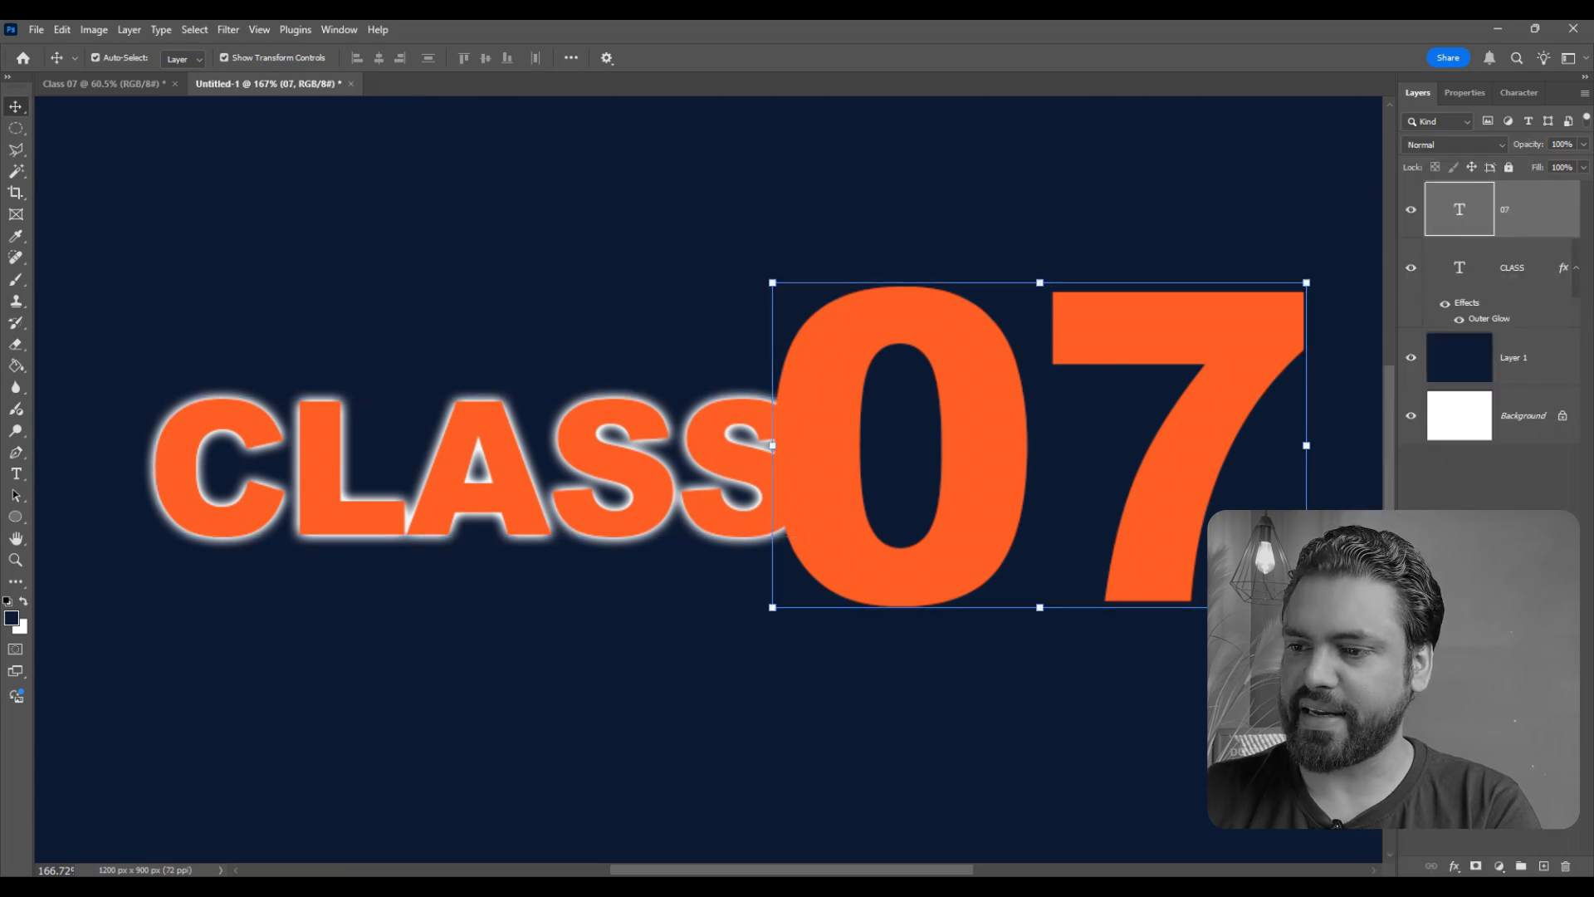
pyautogui.click(1164, 658)
pyautogui.click(1159, 656)
pyautogui.scroll(-6, 734, 407)
pyautogui.scroll(5, 760, 446)
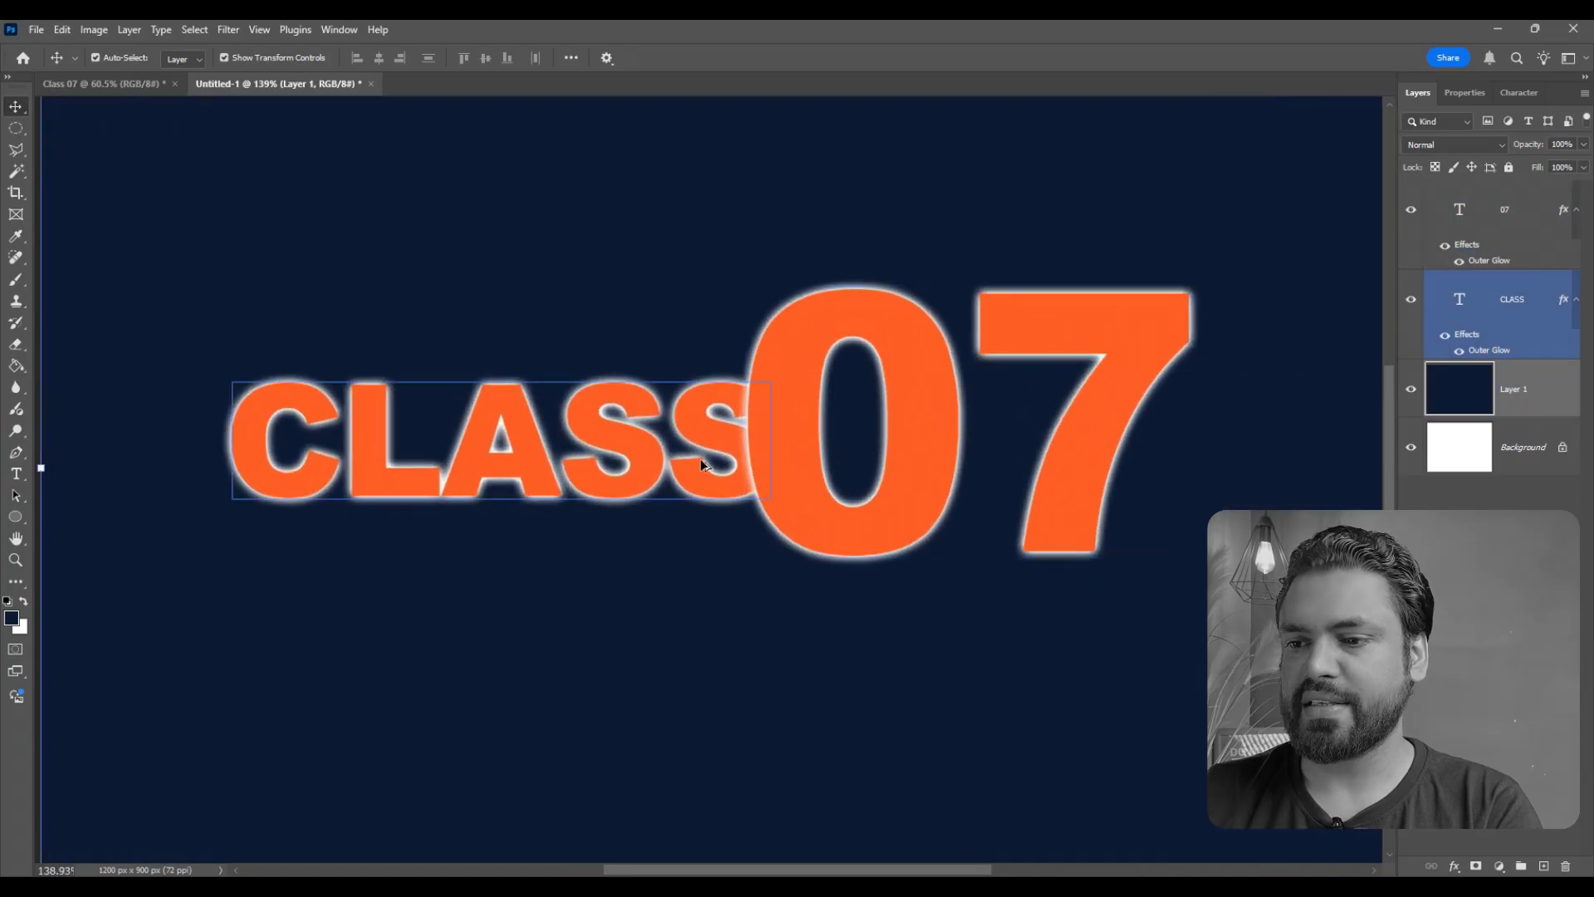
pyautogui.scroll(-1, 549, 475)
pyautogui.click(562, 517)
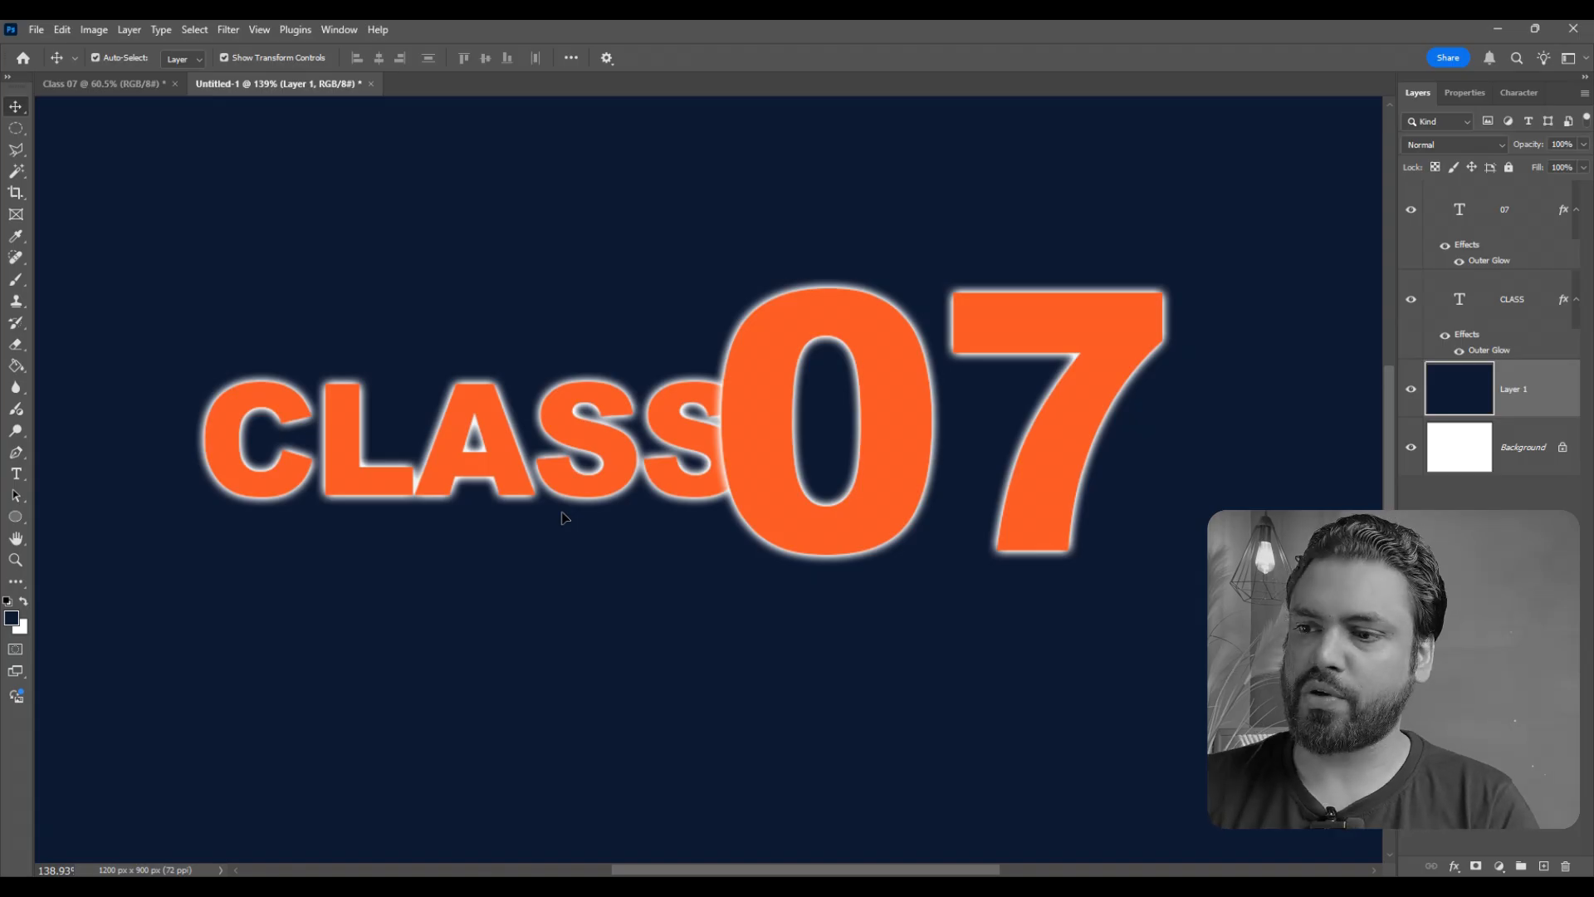
# - Open the Layer Style of the 07 text layer and show its enabled Drop Shadow settings
pyautogui.click(921, 370)
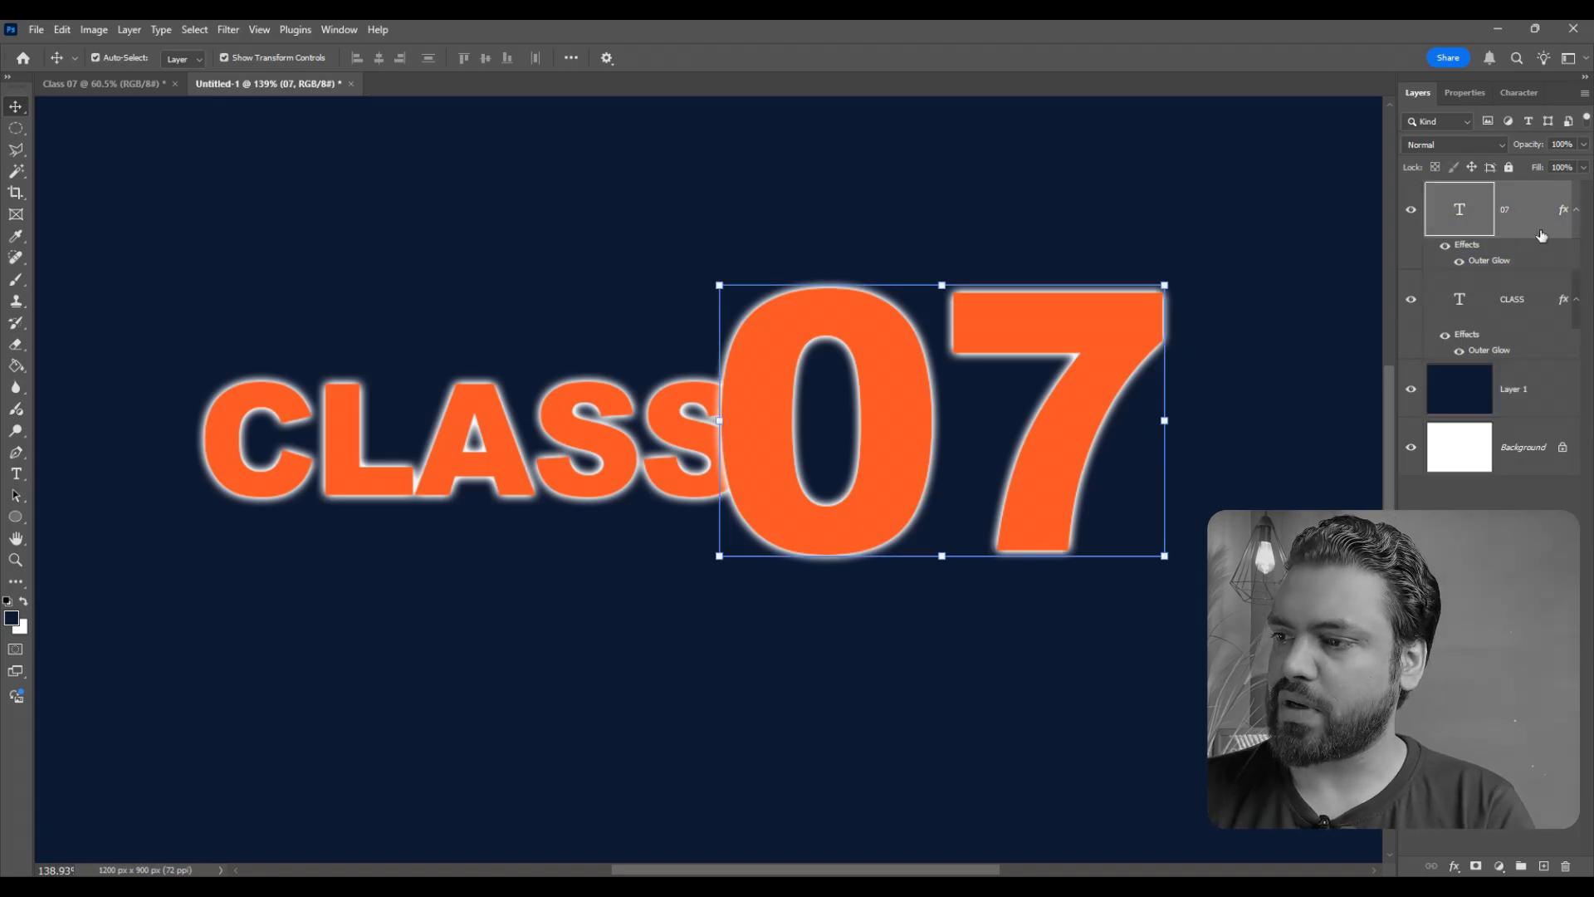
pyautogui.doubleClick(1506, 230)
pyautogui.moveTo(989, 142); pyautogui.dragTo(1152, 147)
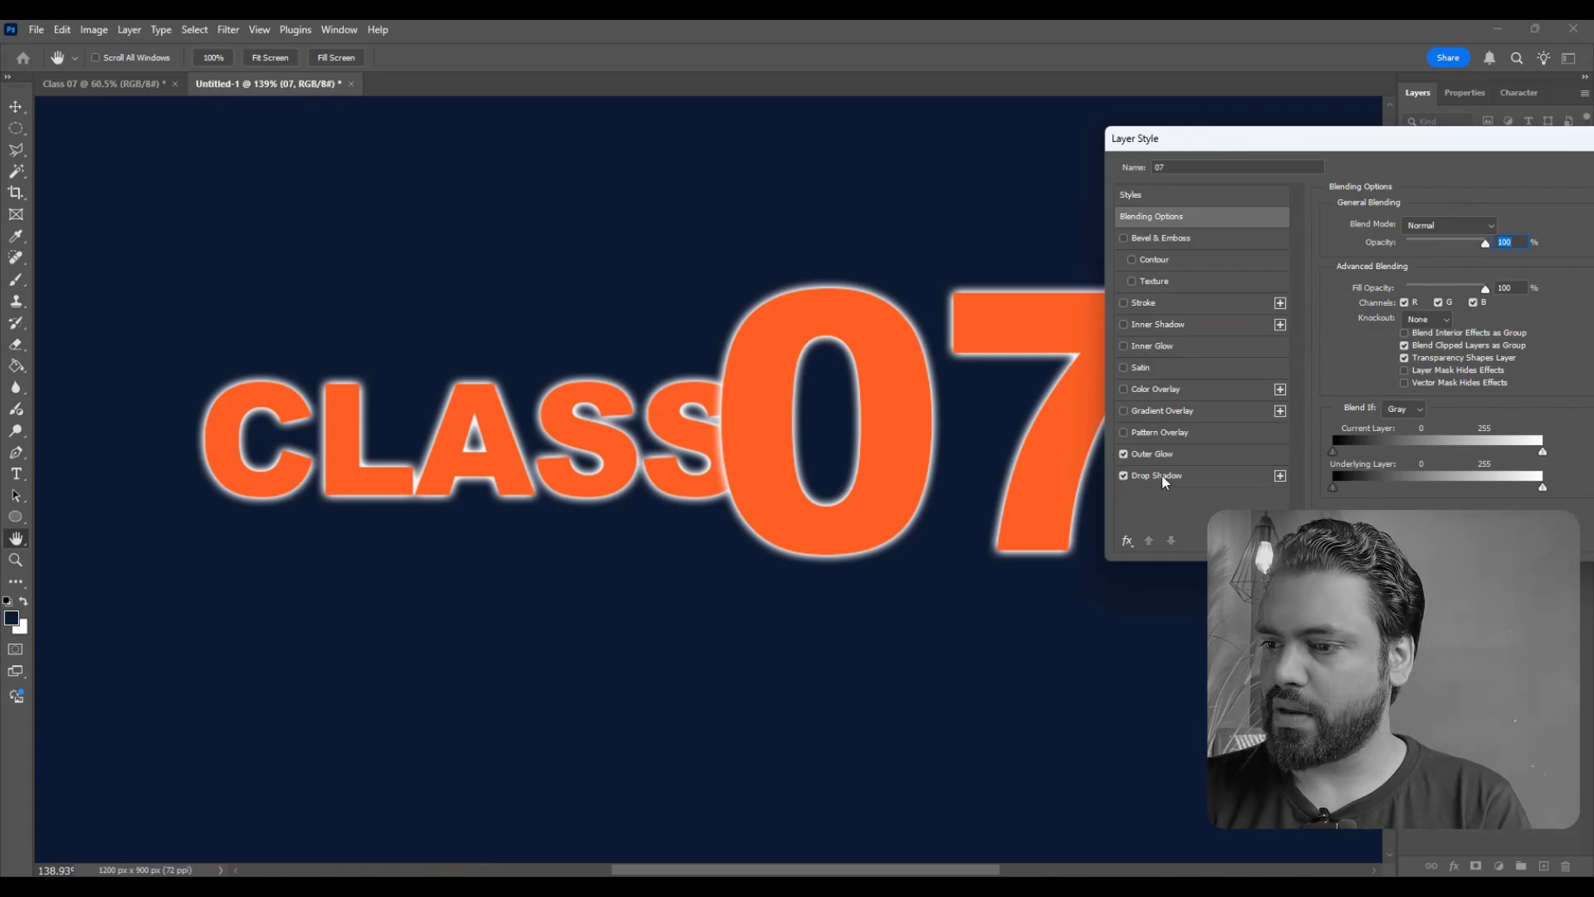
pyautogui.click(1165, 476)
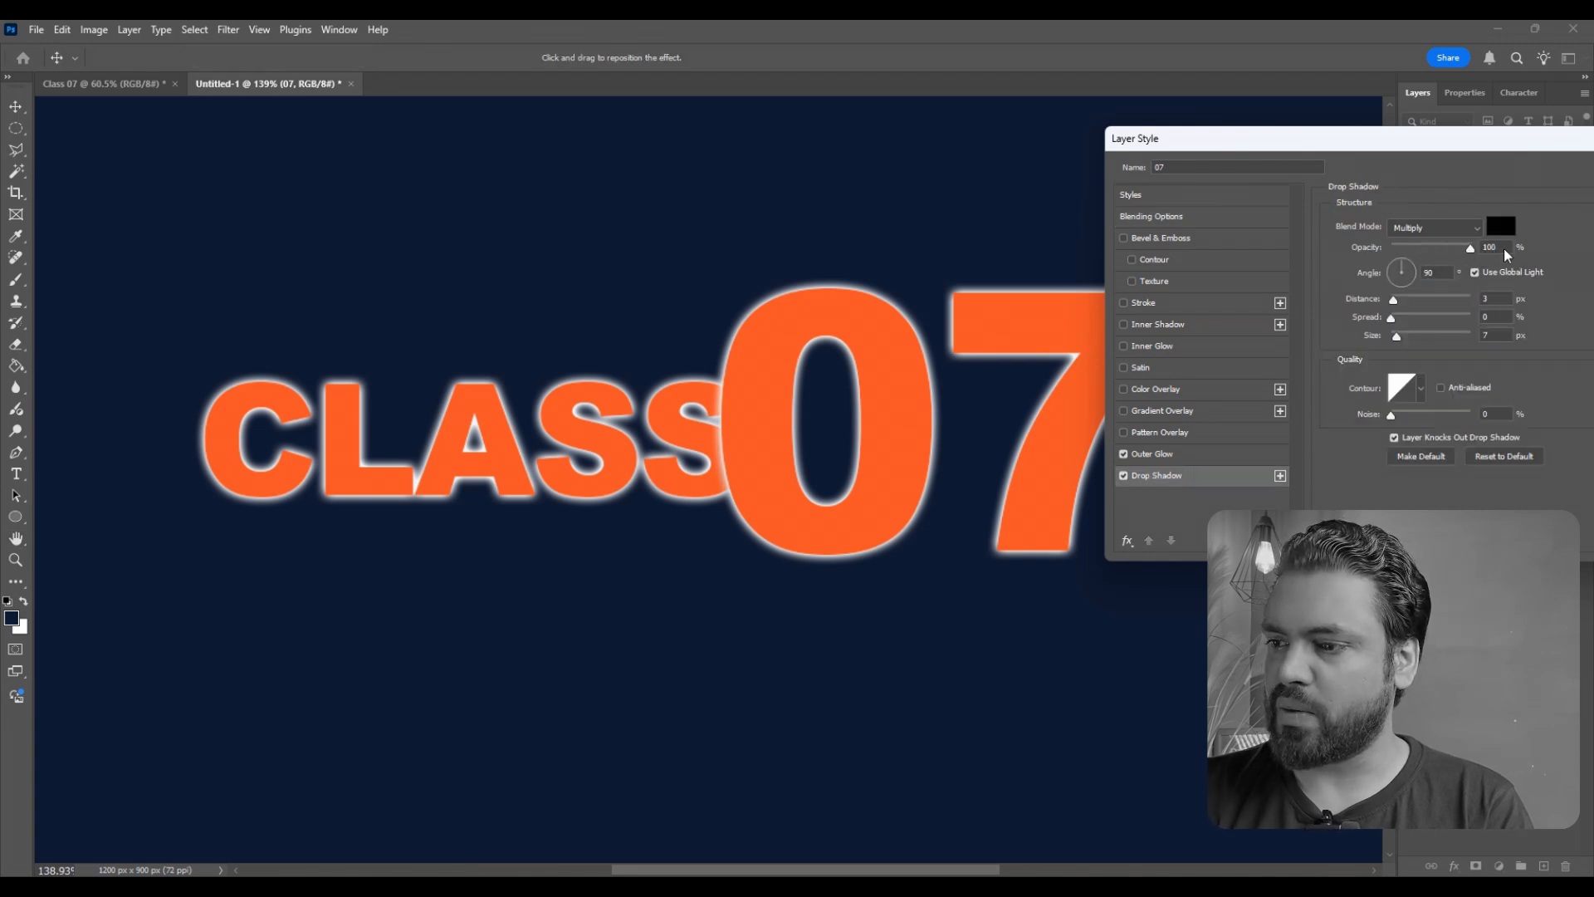
# - Give 07's Drop Shadow 68% opacity, a 17° angle, 38 px distance and 35 px size, disable its Outer Glow, and apply
pyautogui.moveTo(1395, 307); pyautogui.dragTo(1450, 249)
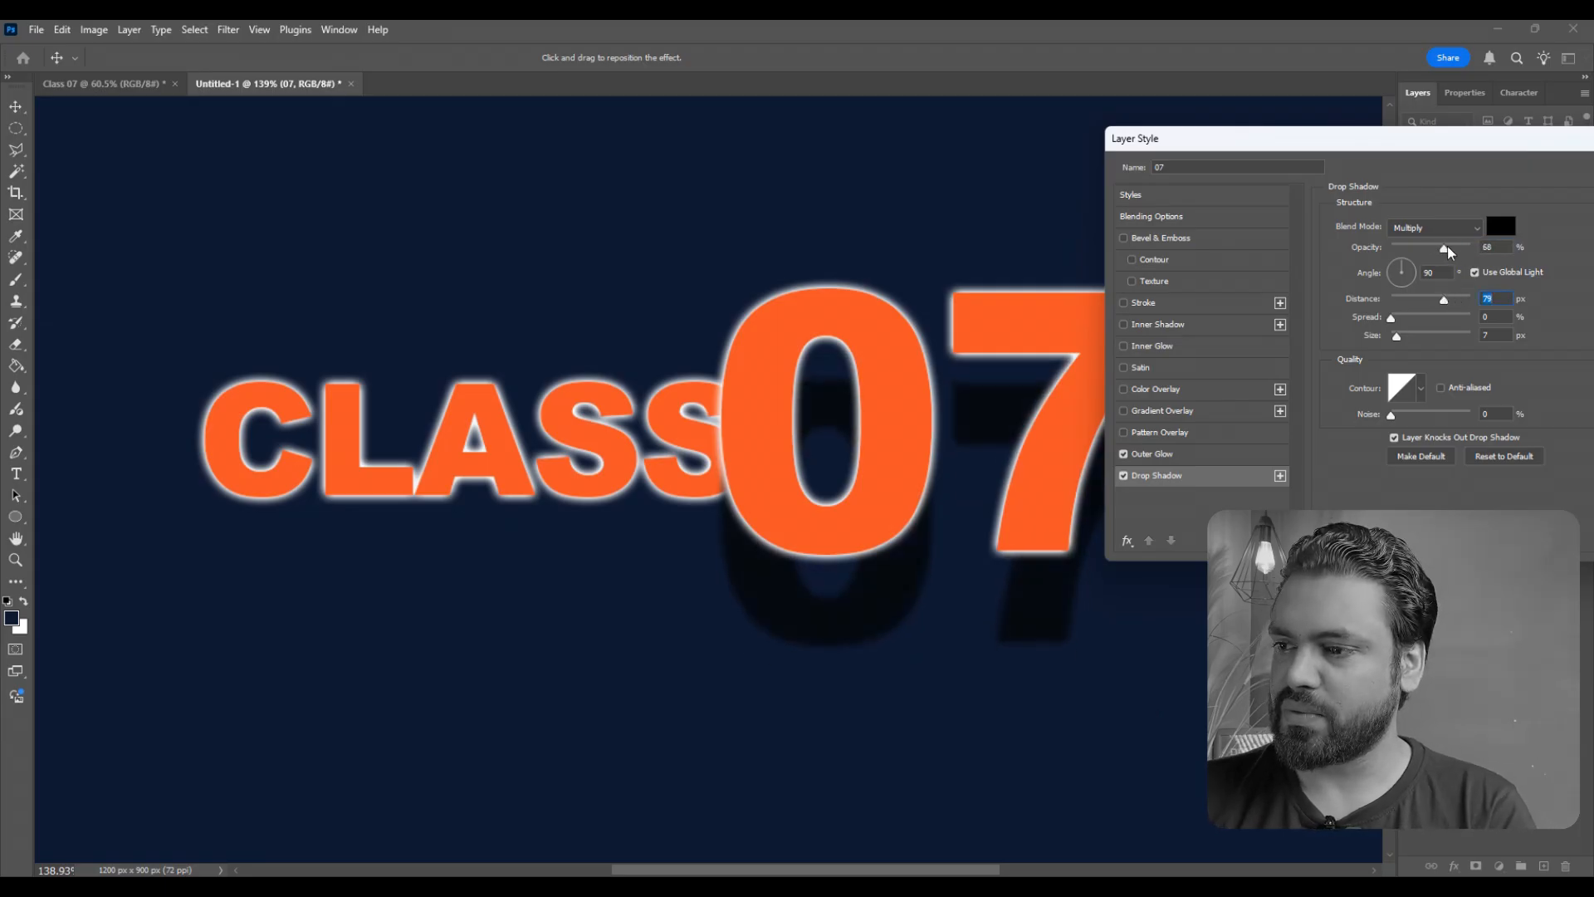
pyautogui.click(1413, 276)
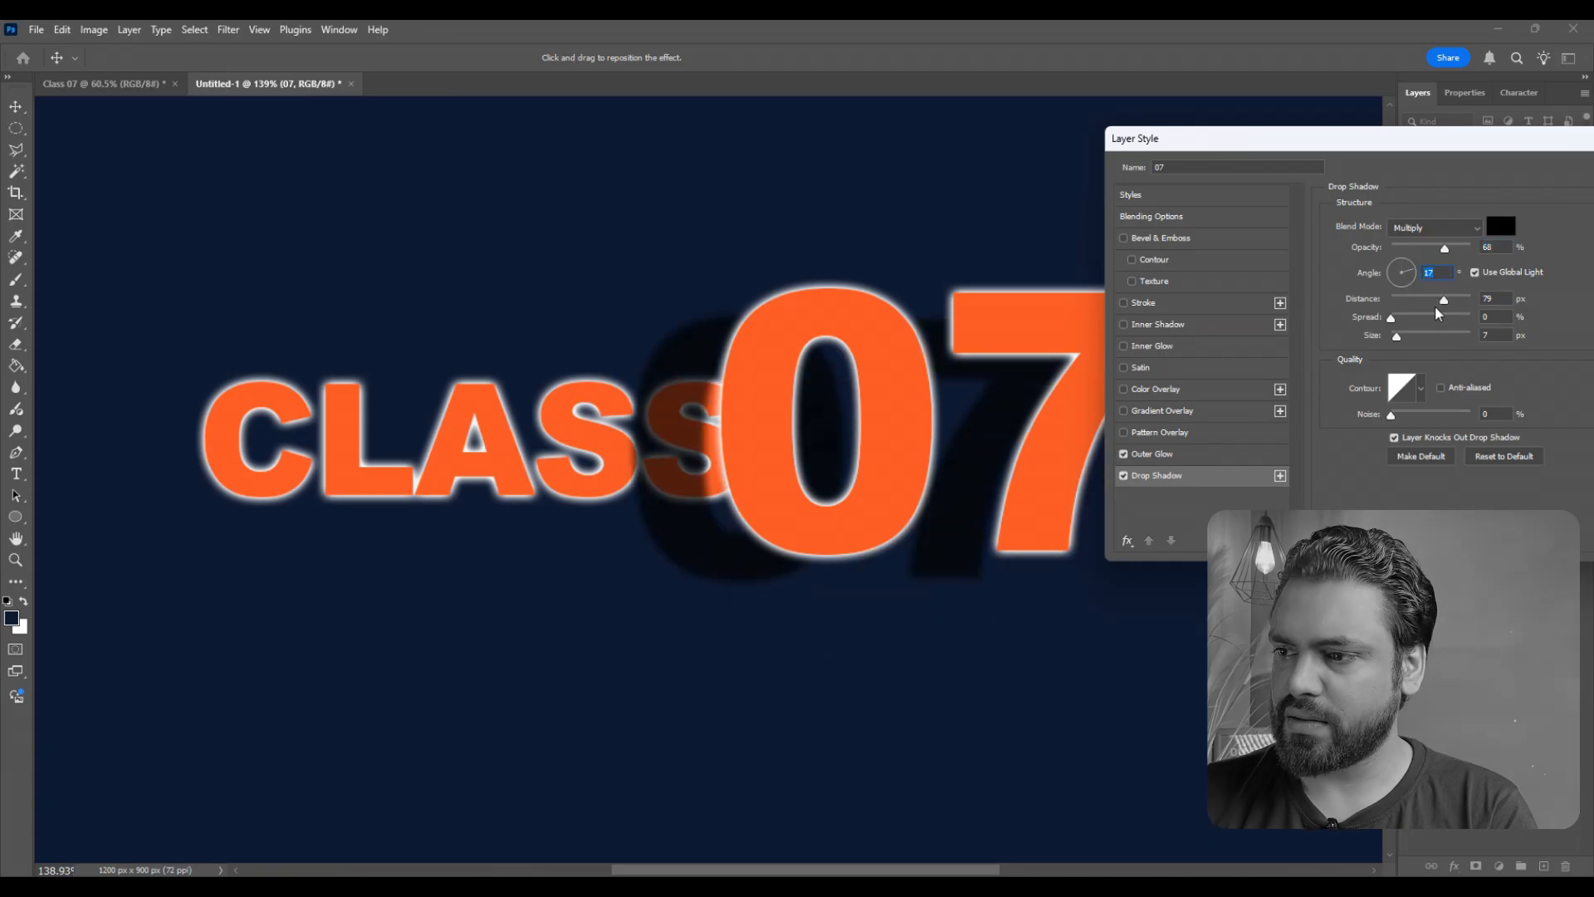
pyautogui.moveTo(1443, 302)
pyautogui.mouseDown()
pyautogui.moveTo(1409, 302)
pyautogui.moveTo(1405, 336)
pyautogui.moveTo(1425, 309)
pyautogui.mouseUp()
pyautogui.click(1124, 455)
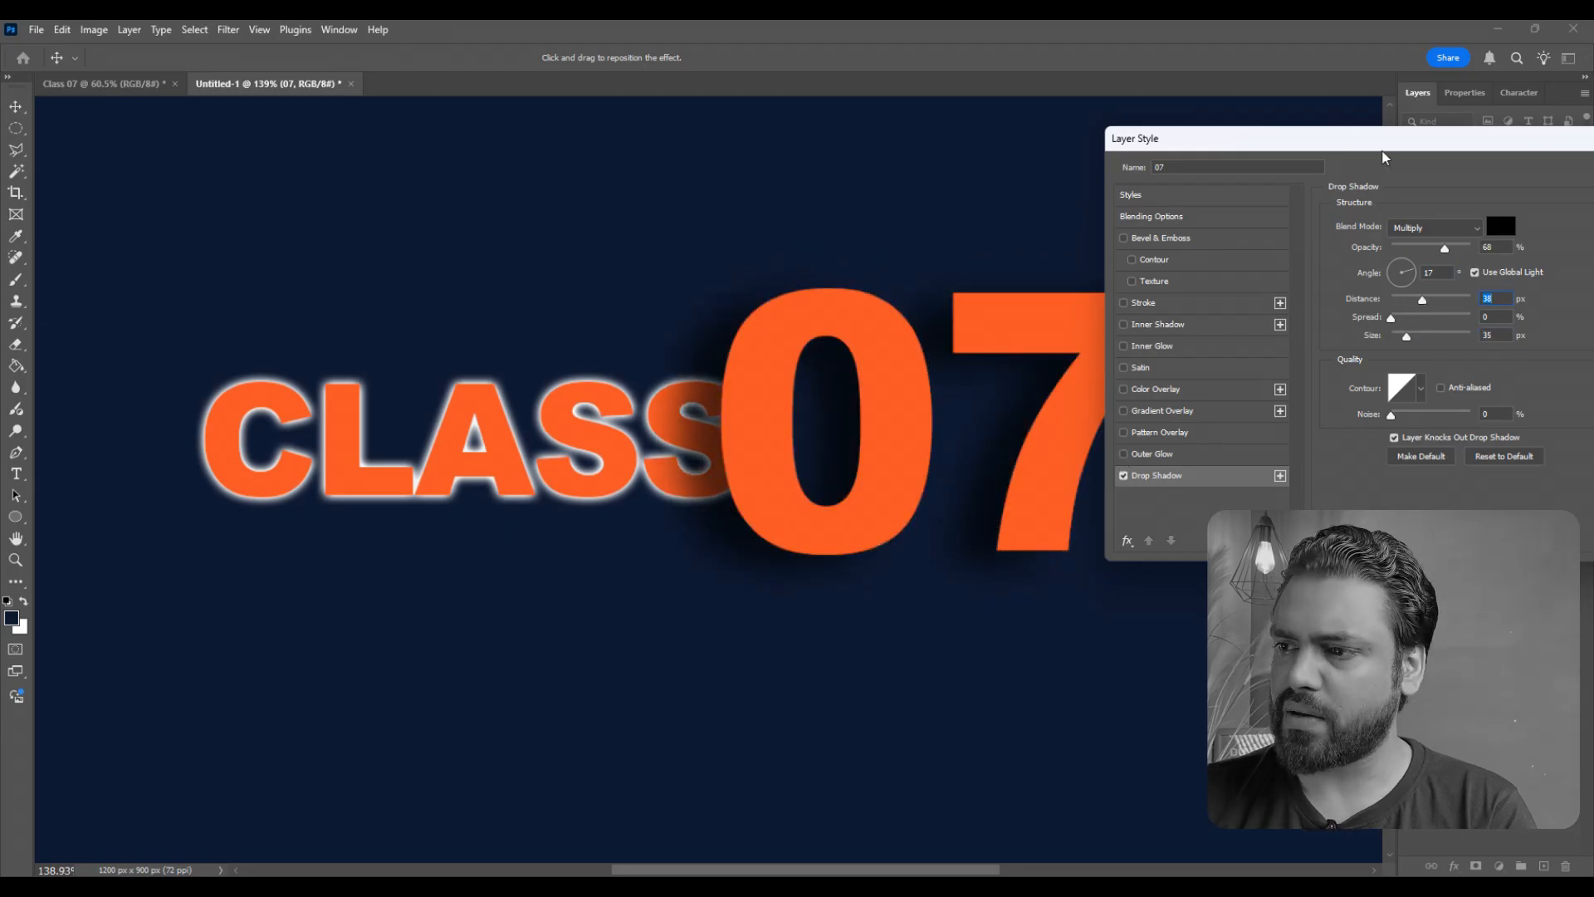
pyautogui.moveTo(1383, 144); pyautogui.dragTo(1155, 153)
pyautogui.click(1428, 182)
# - Turn off the Outer Glow of the CLASS text layer and apply the style
pyautogui.click(1534, 319)
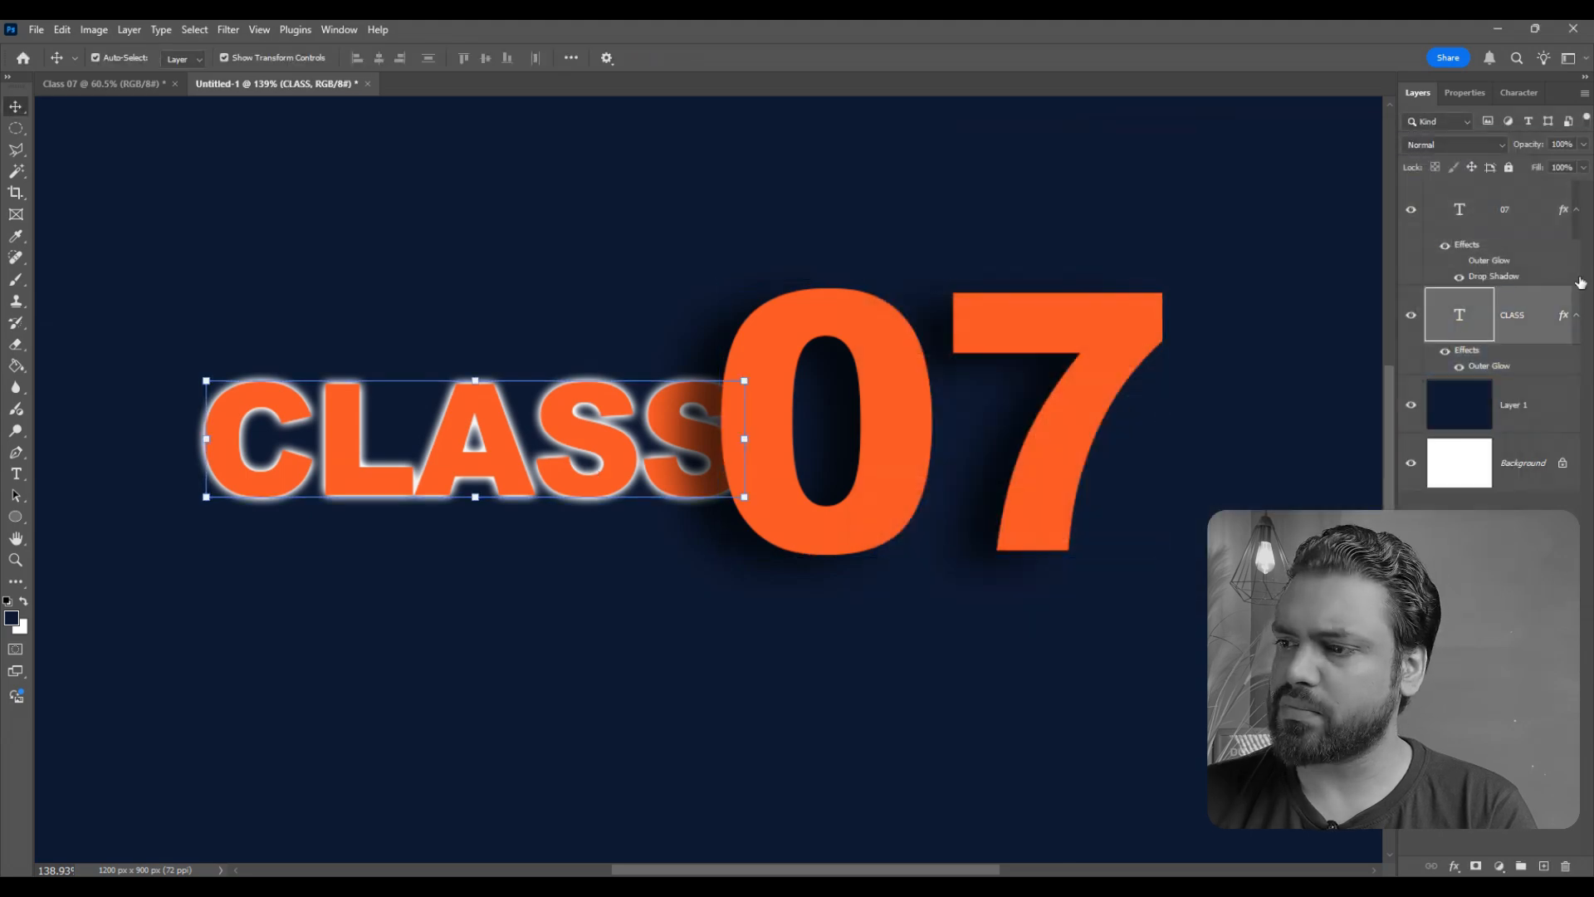
pyautogui.doubleClick(1548, 322)
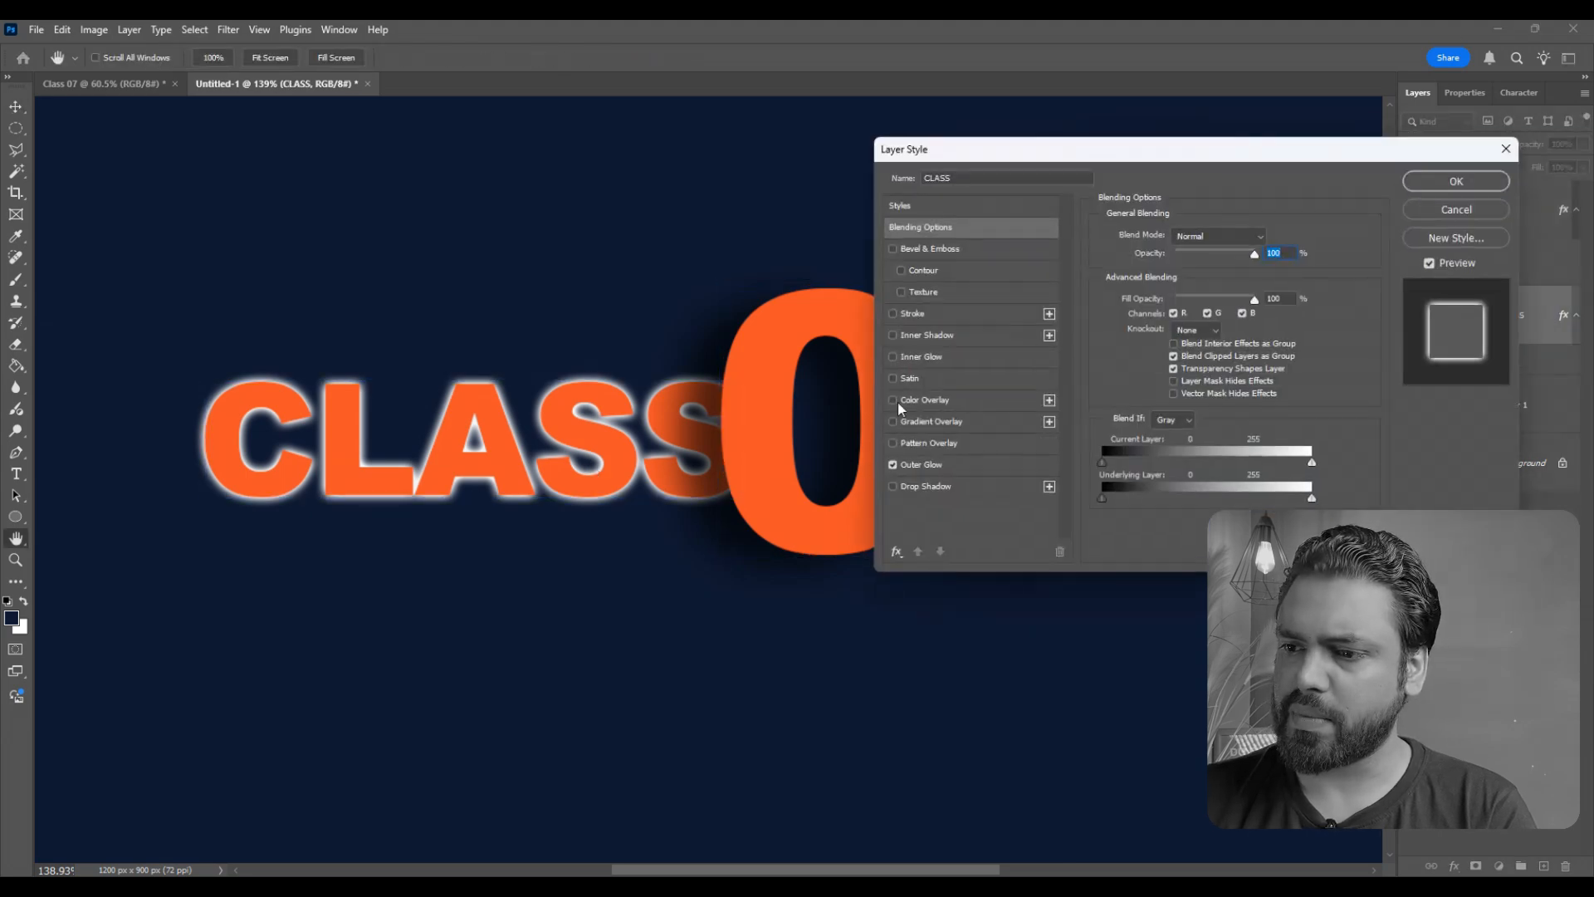
pyautogui.click(894, 465)
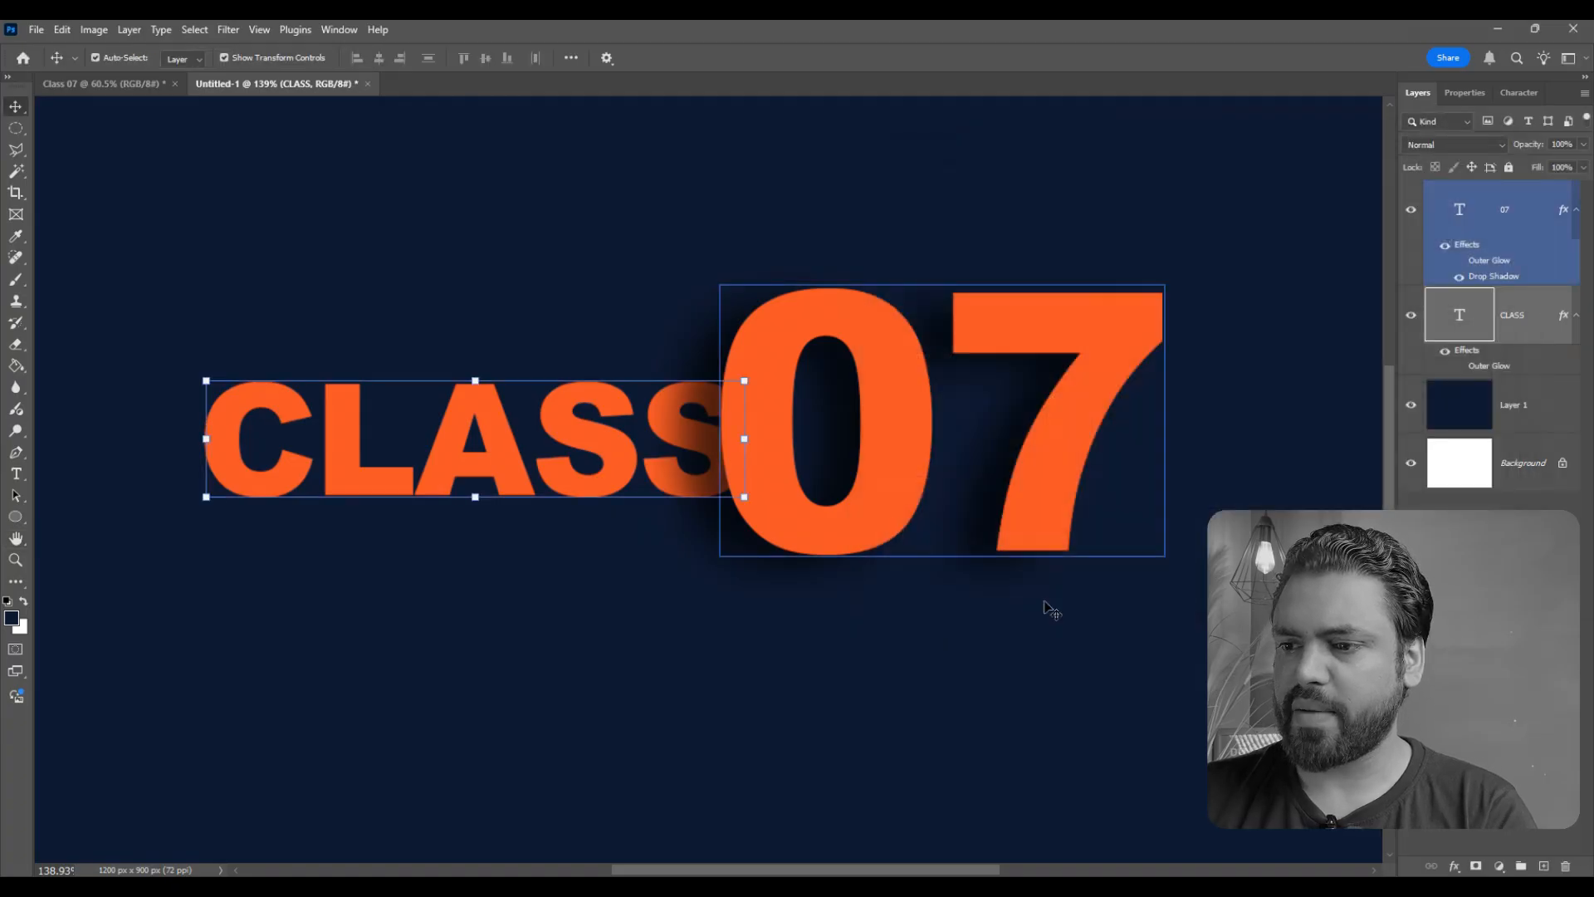
pyautogui.click(1049, 605)
pyautogui.scroll(-3, 687, 526)
pyautogui.scroll(3, 688, 525)
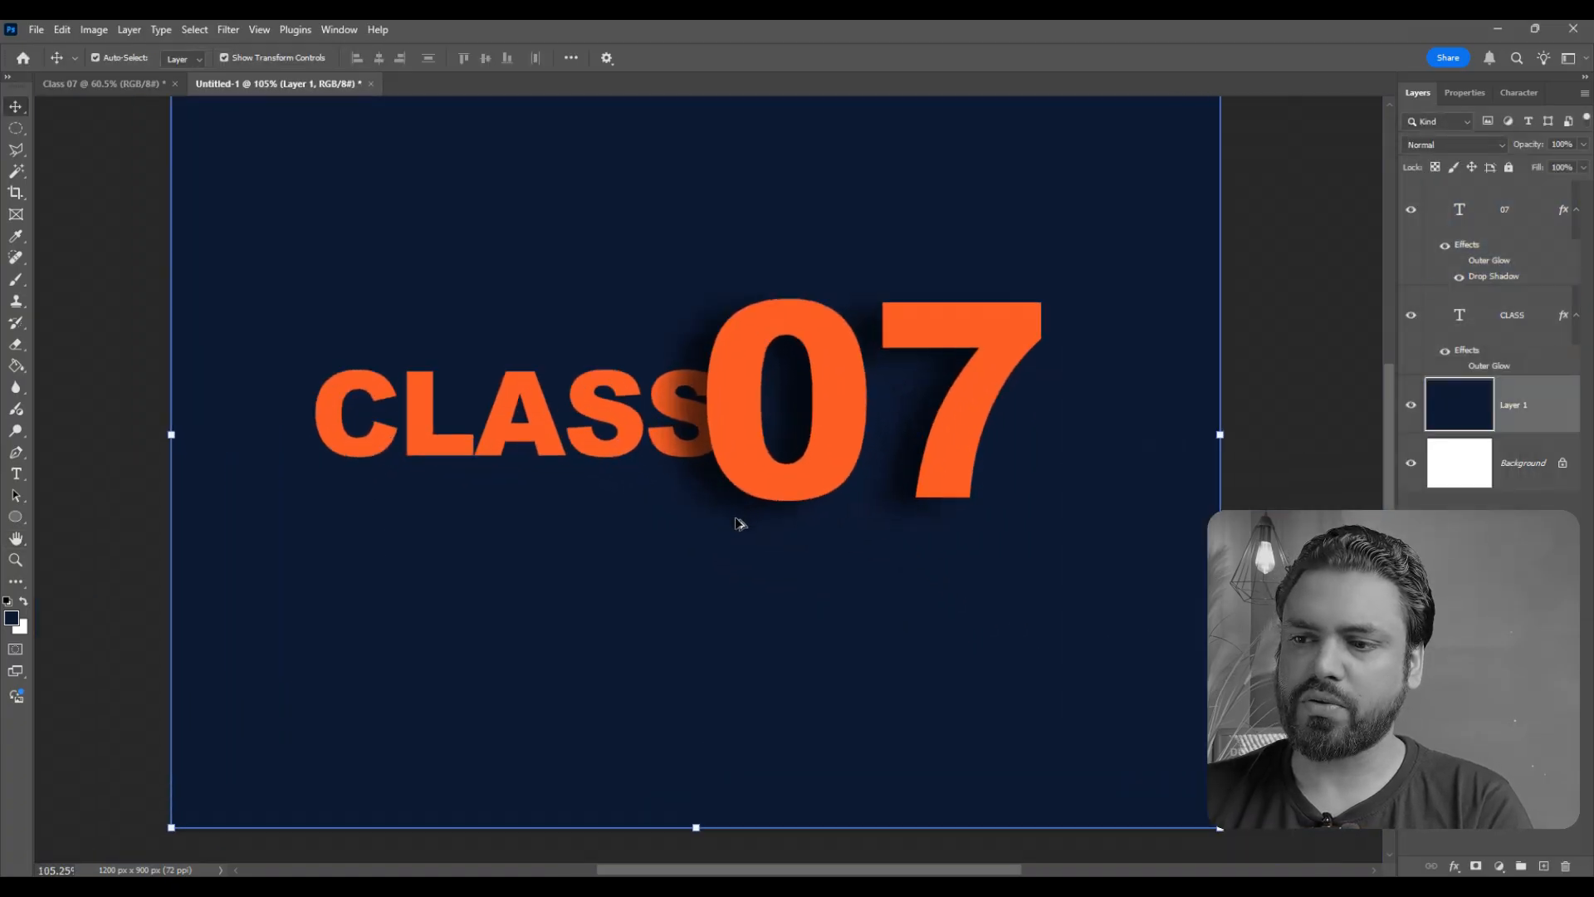
pyautogui.click(686, 404)
pyautogui.scroll(-3, 736, 465)
pyautogui.click(736, 465)
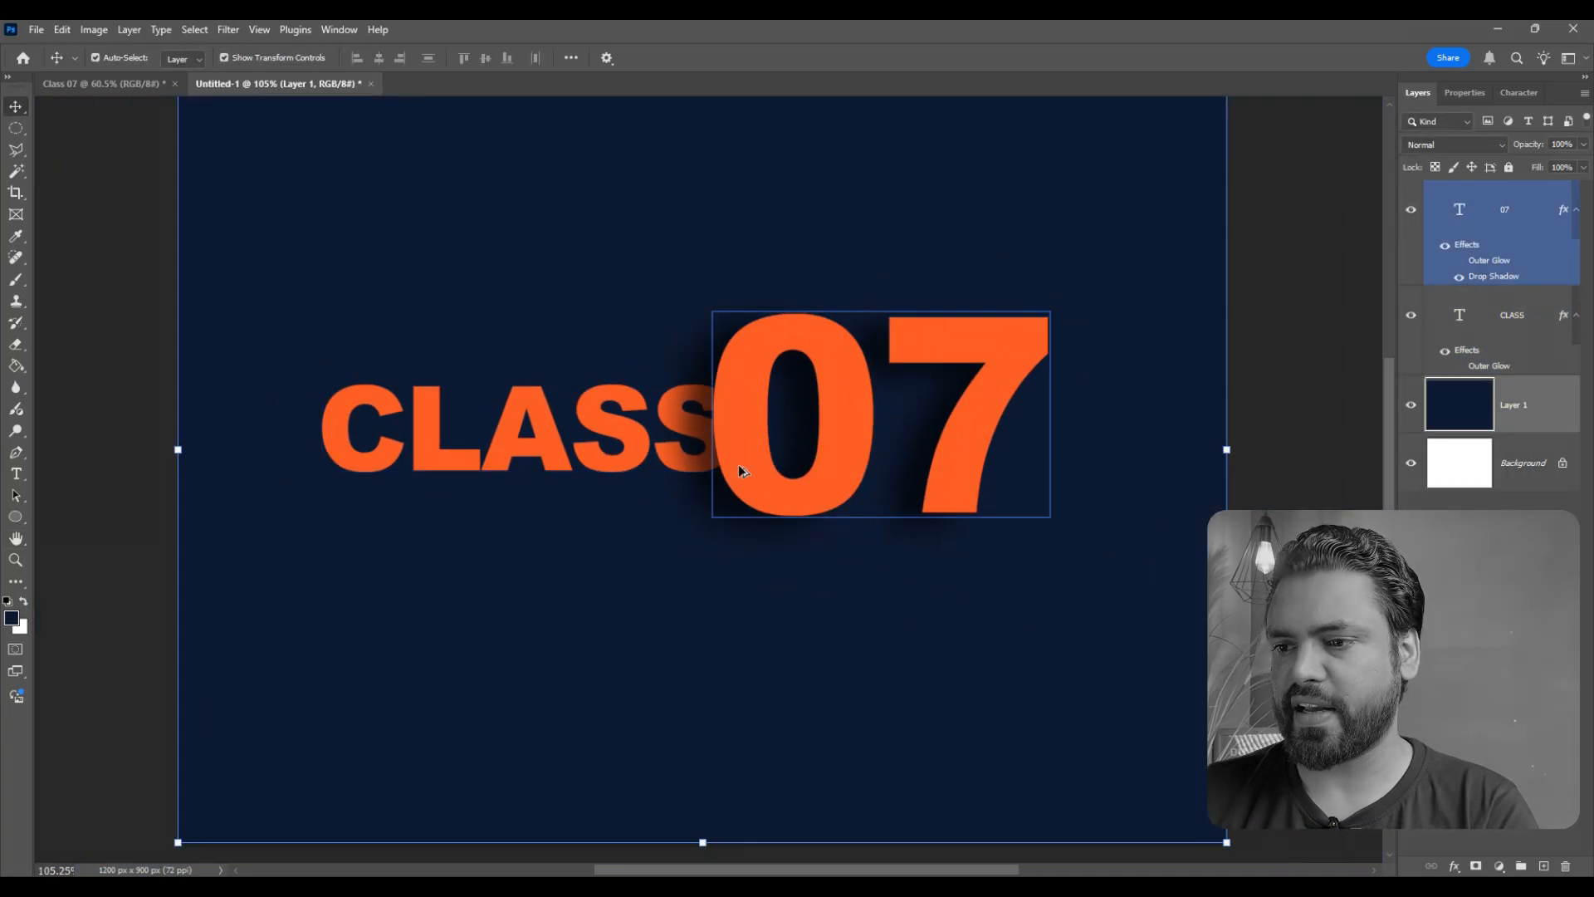
pyautogui.scroll(1, 729, 453)
pyautogui.click(627, 449)
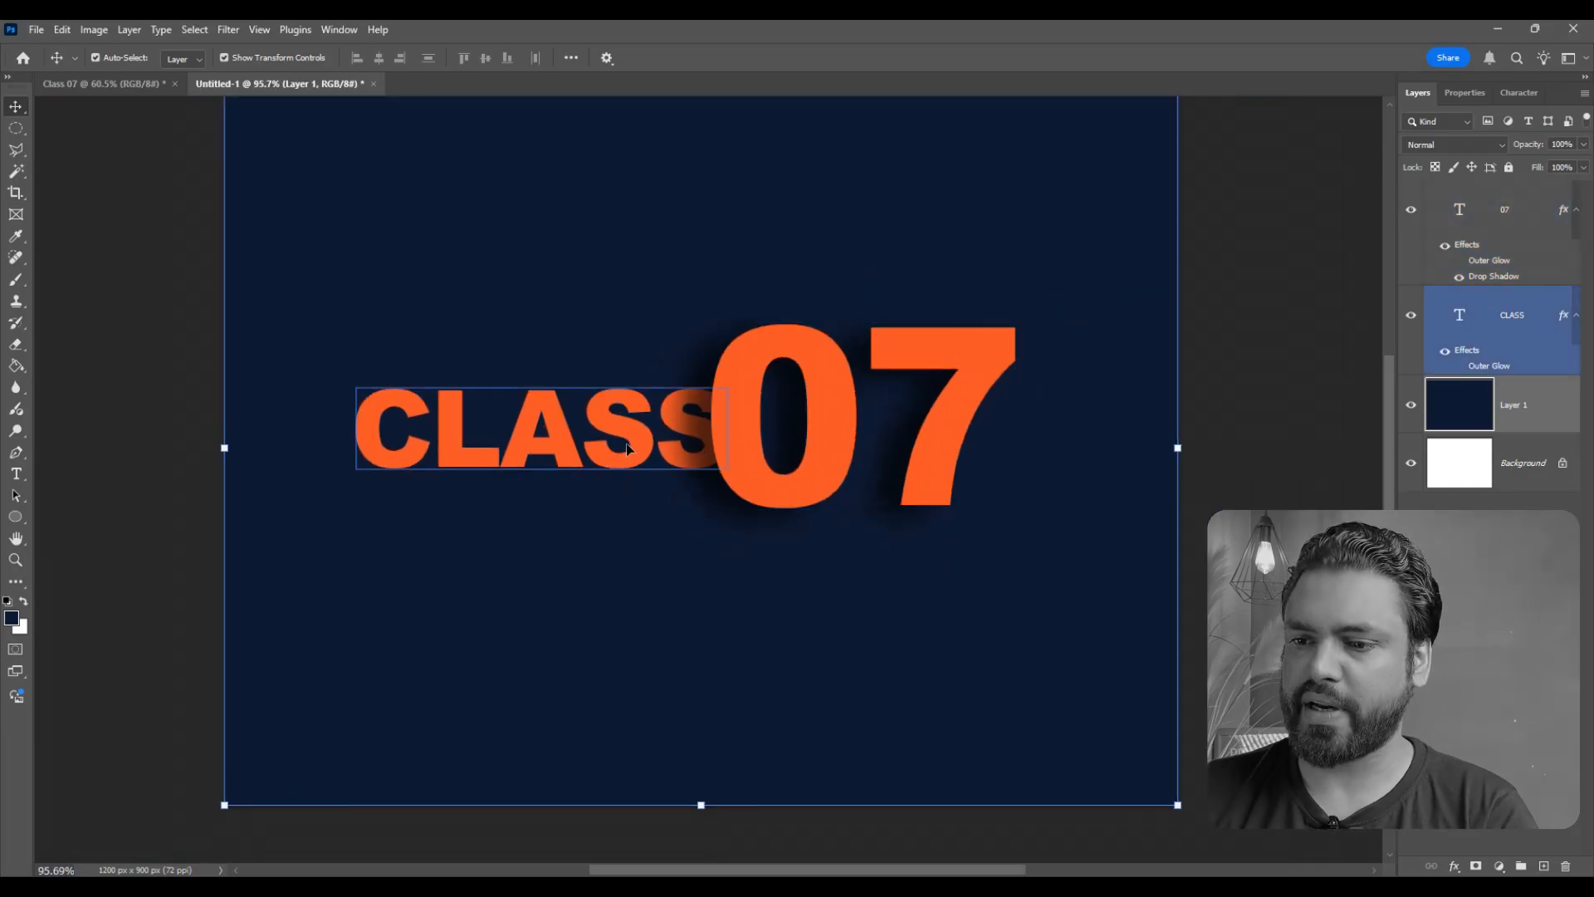
# - Enable the Inner Glow effect on the CLASS text layer and show its settings
pyautogui.click(1536, 320)
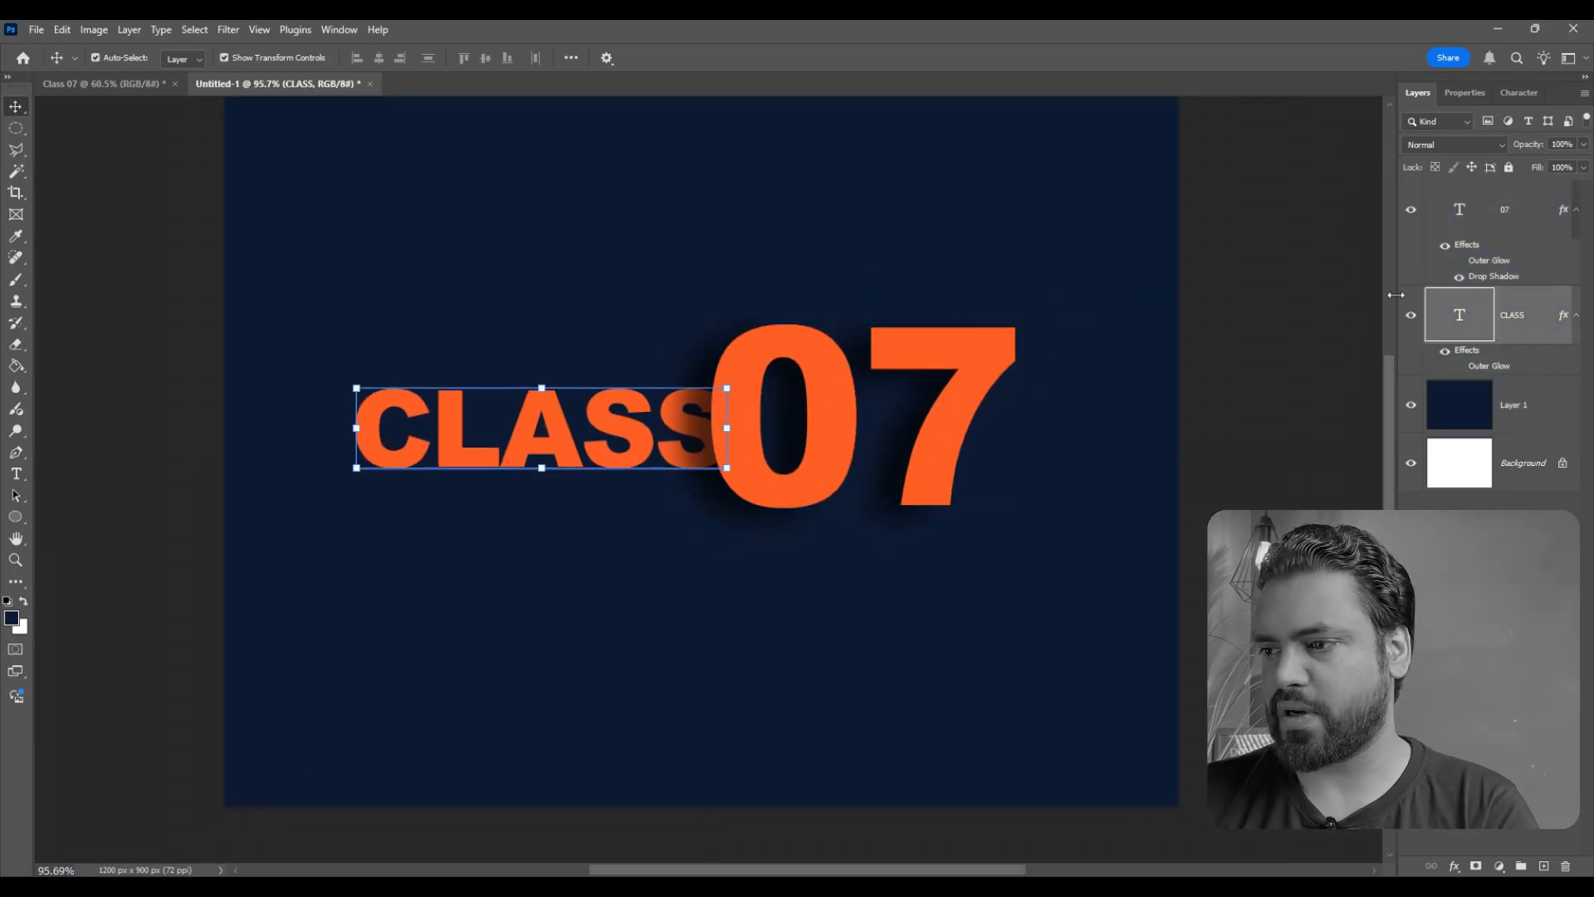
pyautogui.doubleClick(1542, 321)
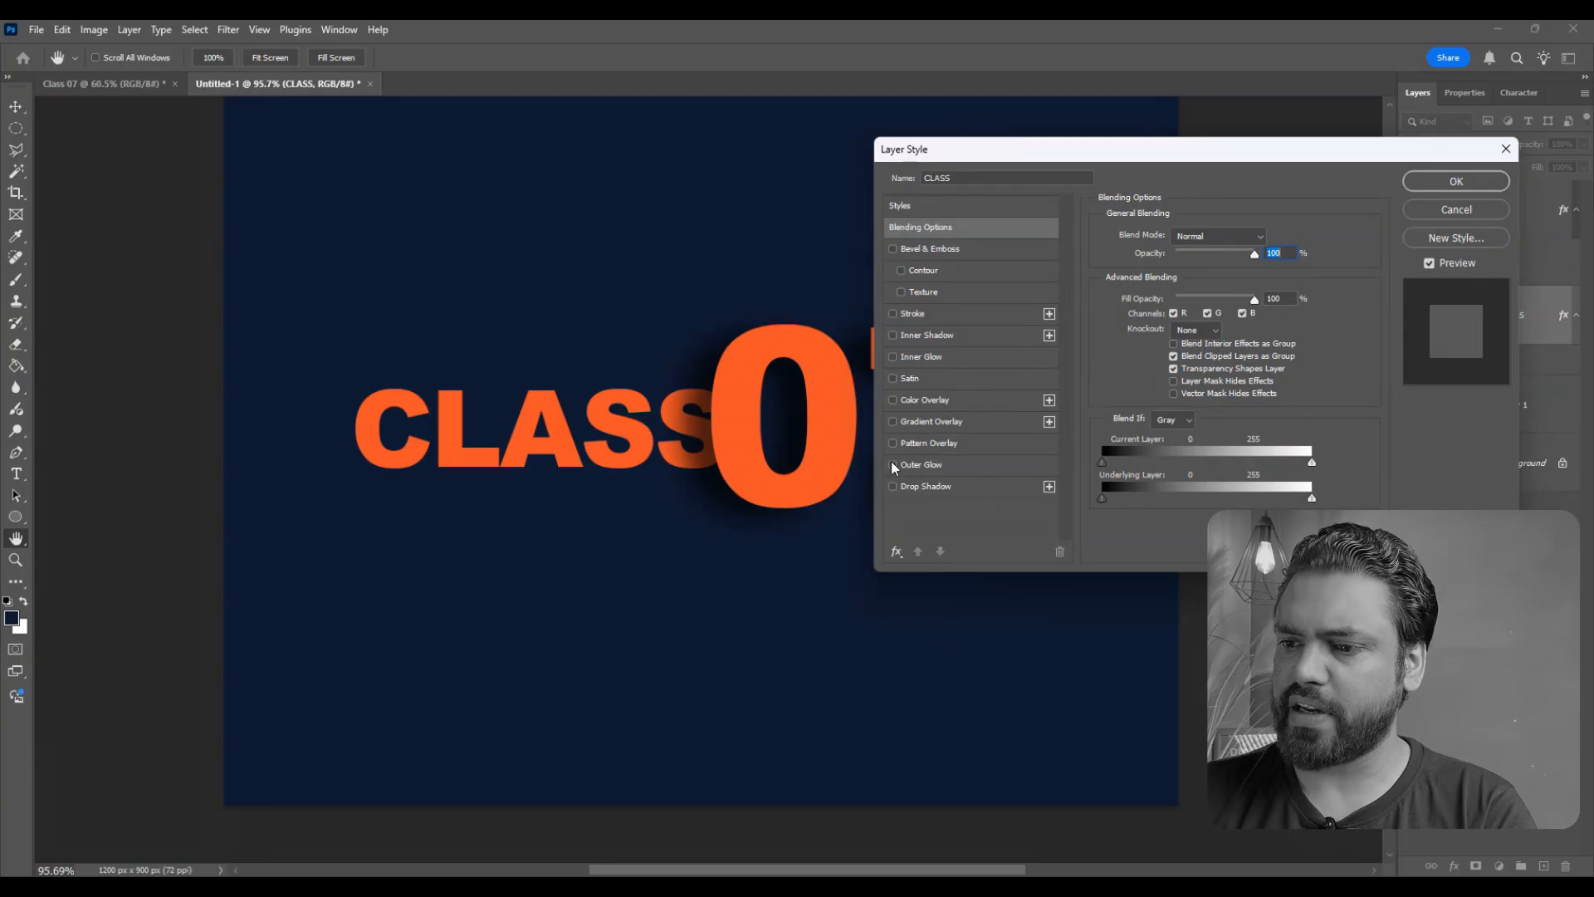
pyautogui.click(894, 357)
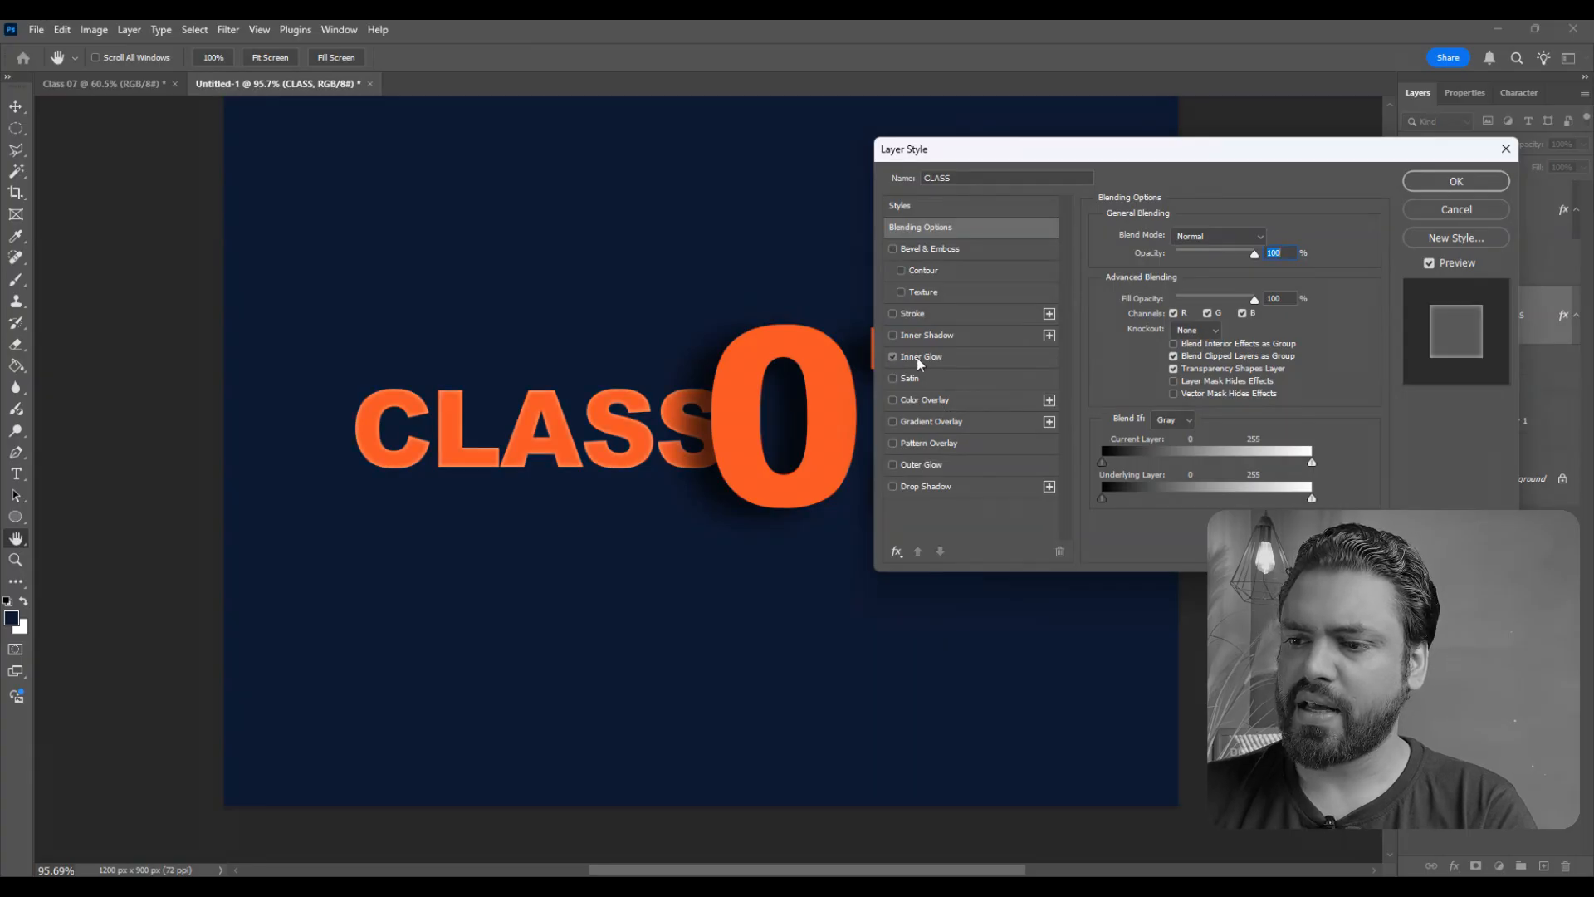
pyautogui.click(917, 357)
# - Set the CLASS text's Inner Glow to 66% opacity and 10 px size, and apply the style
pyautogui.moveTo(532, 433); pyautogui.dragTo(625, 430)
pyautogui.keyDown('ctrl'); pyautogui.click(625, 430); pyautogui.keyUp('ctrl')
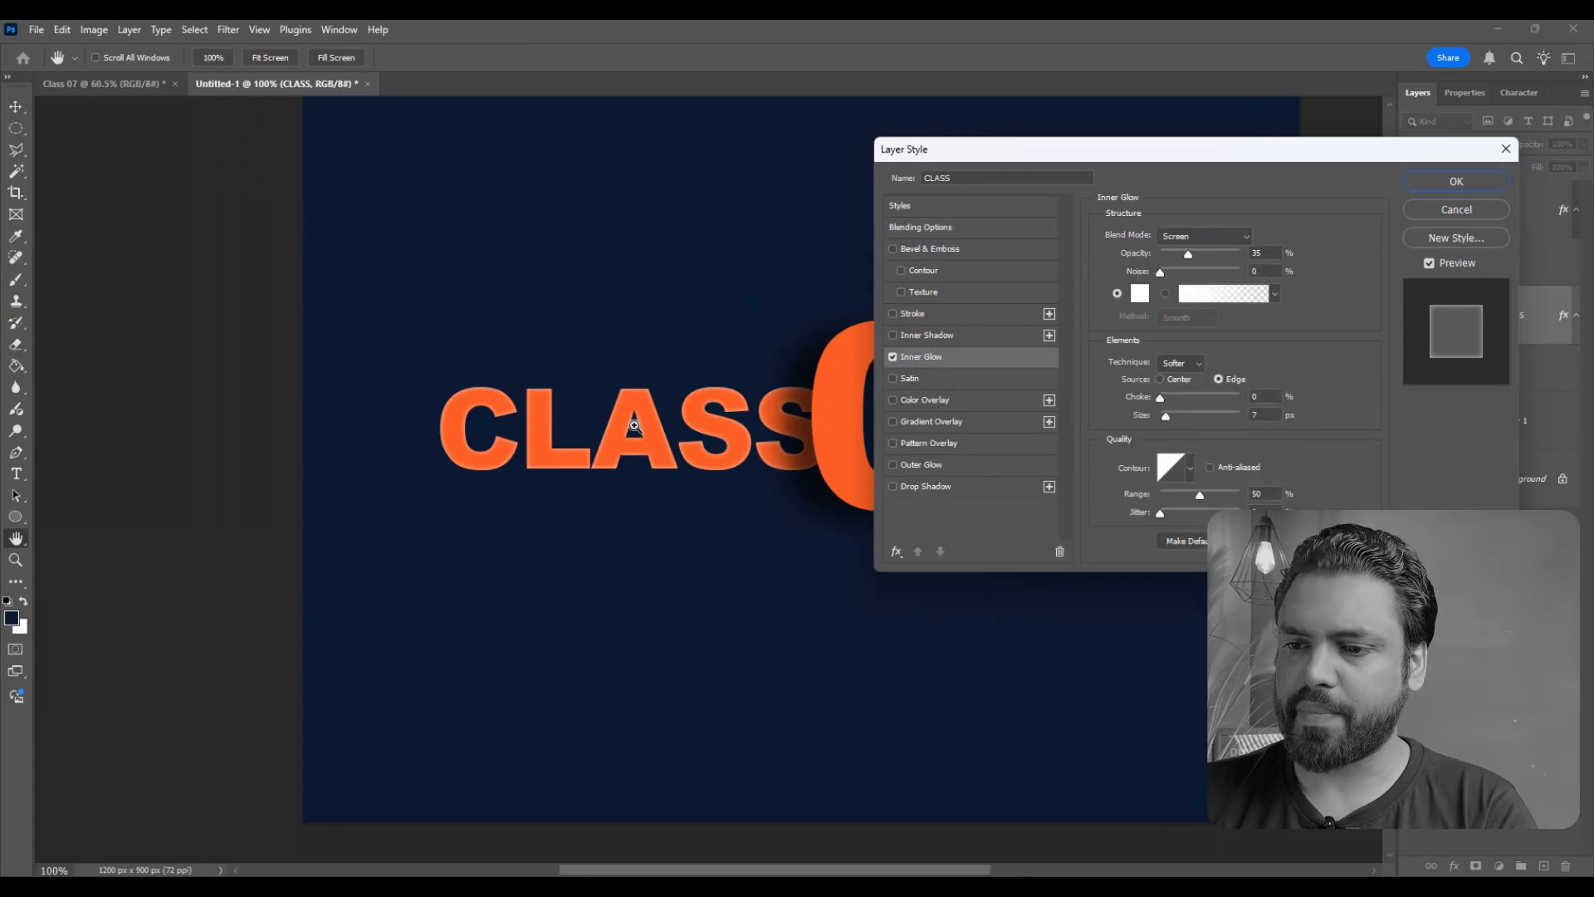
pyautogui.keyDown('ctrl'); pyautogui.click(628, 429); pyautogui.keyUp('ctrl')
pyautogui.keyDown('ctrl'); pyautogui.click(631, 427); pyautogui.keyUp('ctrl')
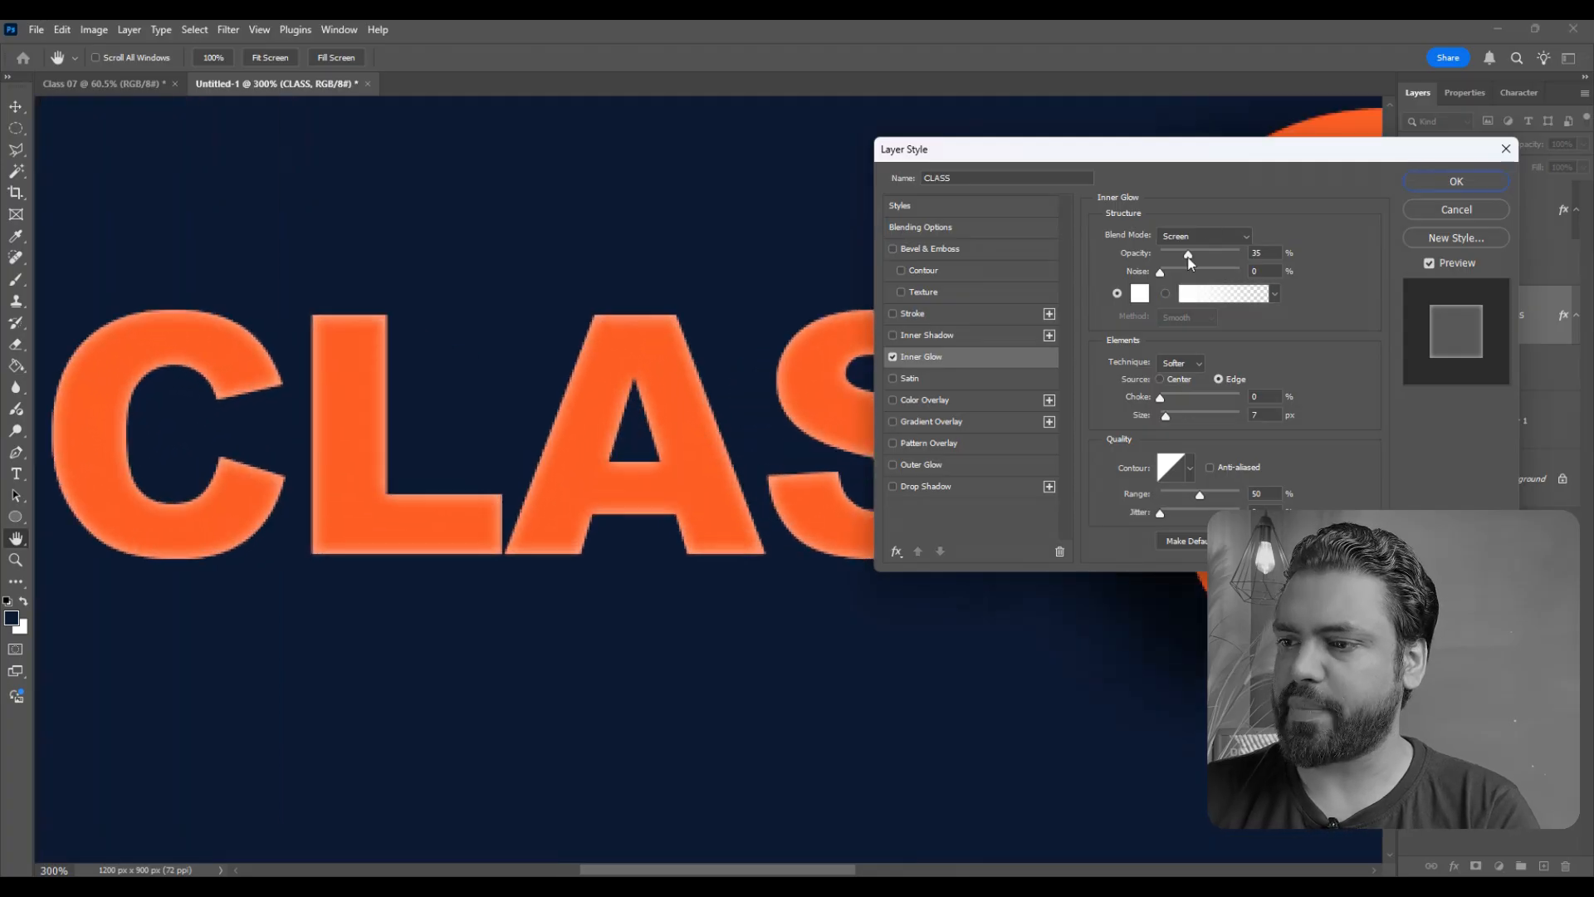
pyautogui.moveTo(1189, 259); pyautogui.dragTo(1212, 257)
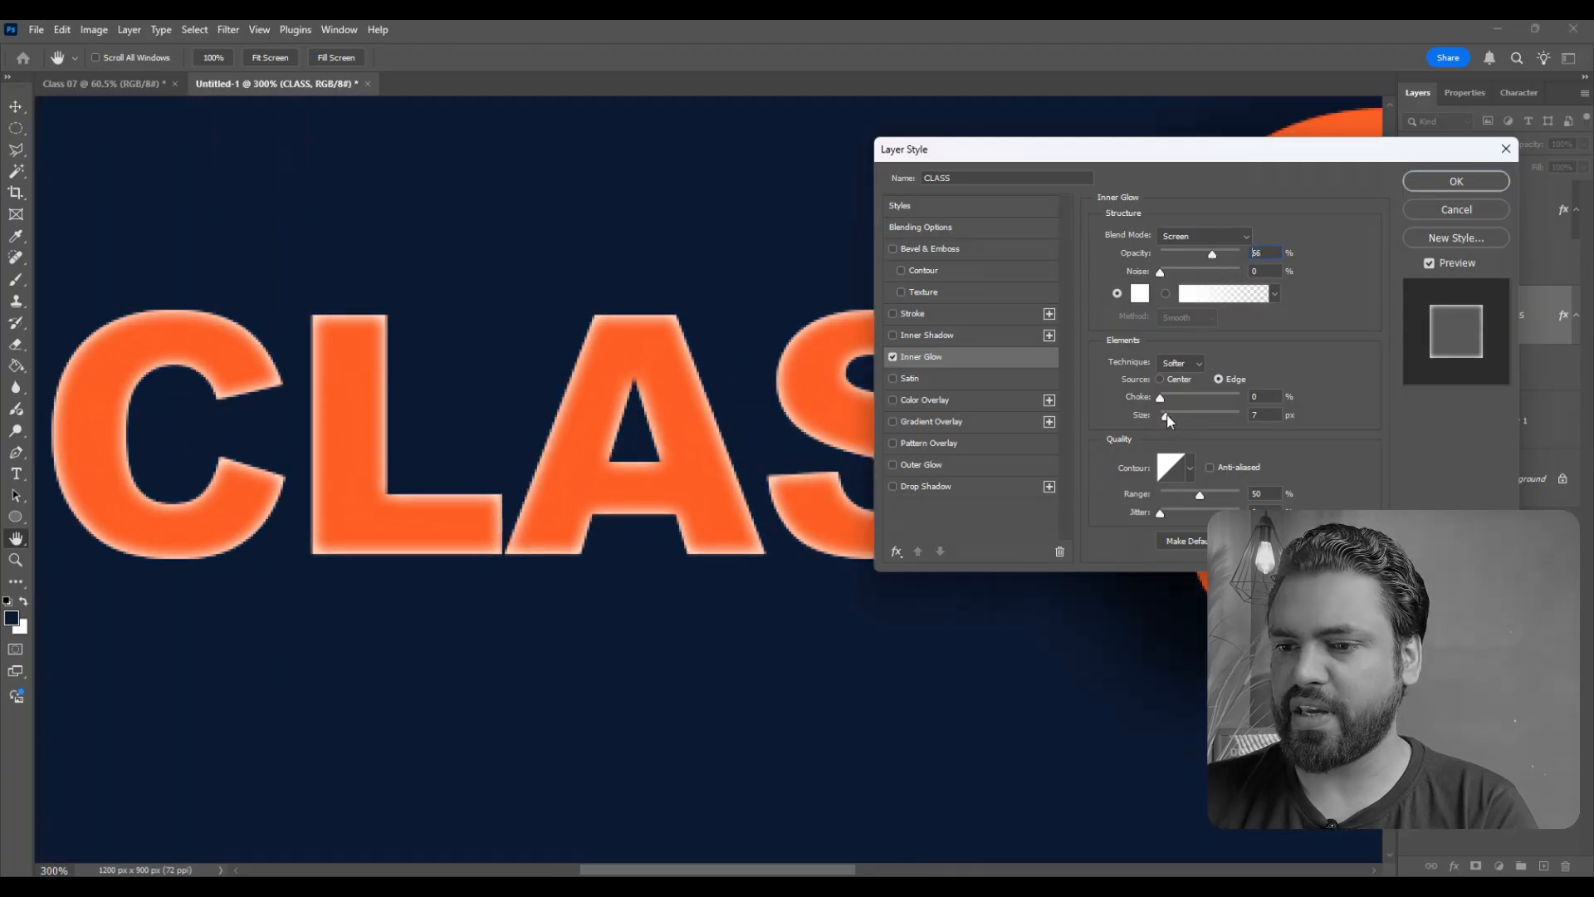
pyautogui.moveTo(1169, 420); pyautogui.dragTo(1171, 419)
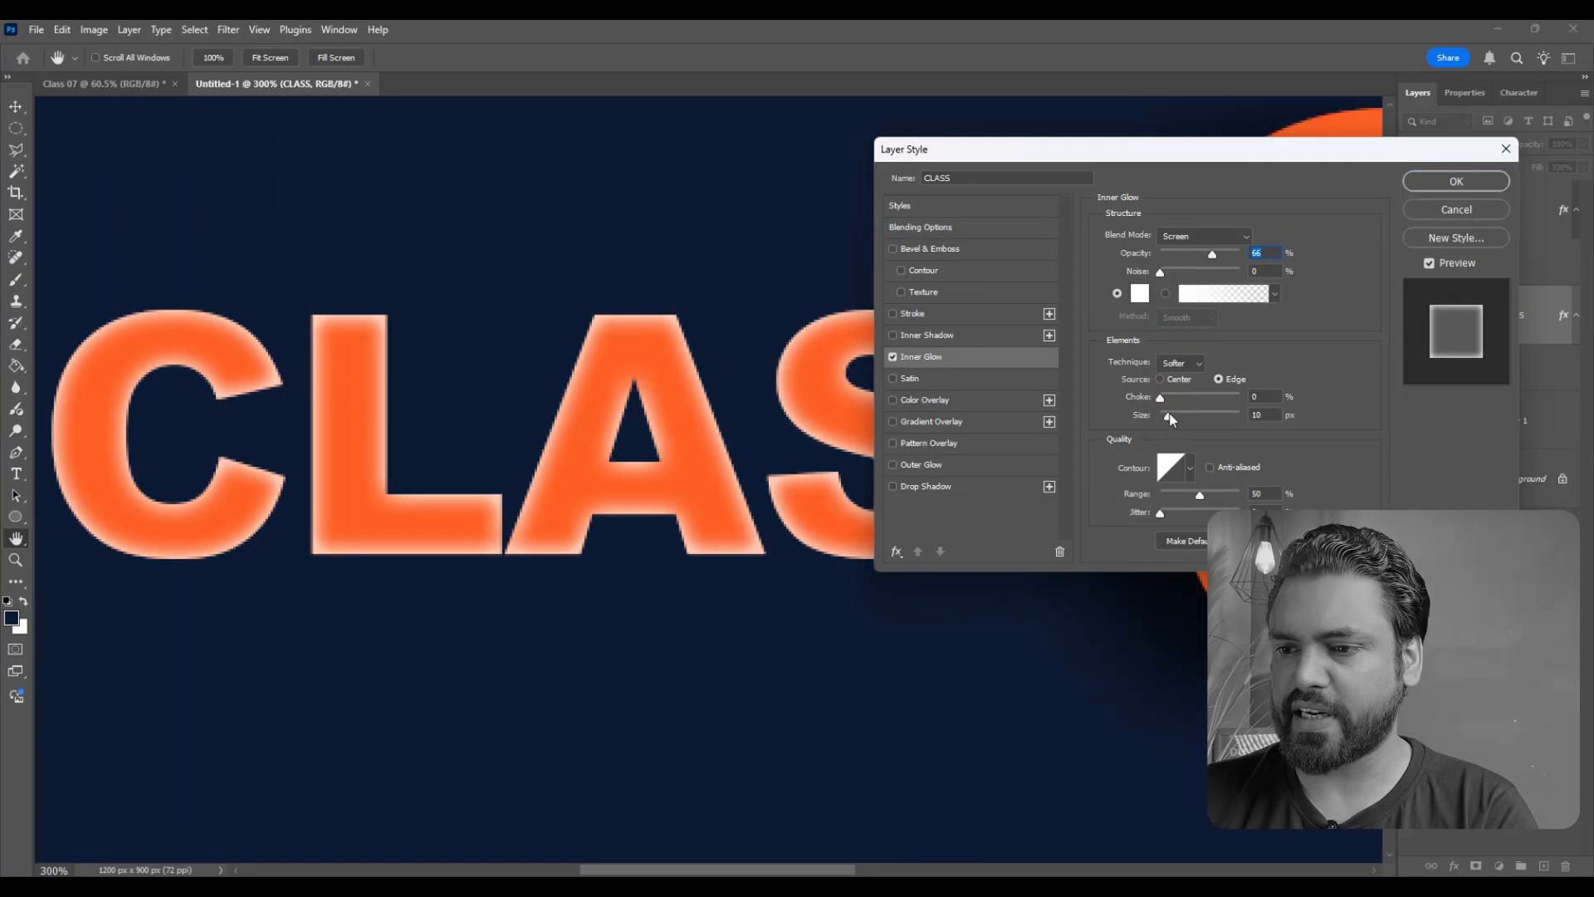
pyautogui.click(1445, 189)
# - Copy the Inner Glow layer style from the CLASS text and paste it onto the 07 text layer
pyautogui.scroll(-10, 465, 465)
pyautogui.scroll(7, 565, 487)
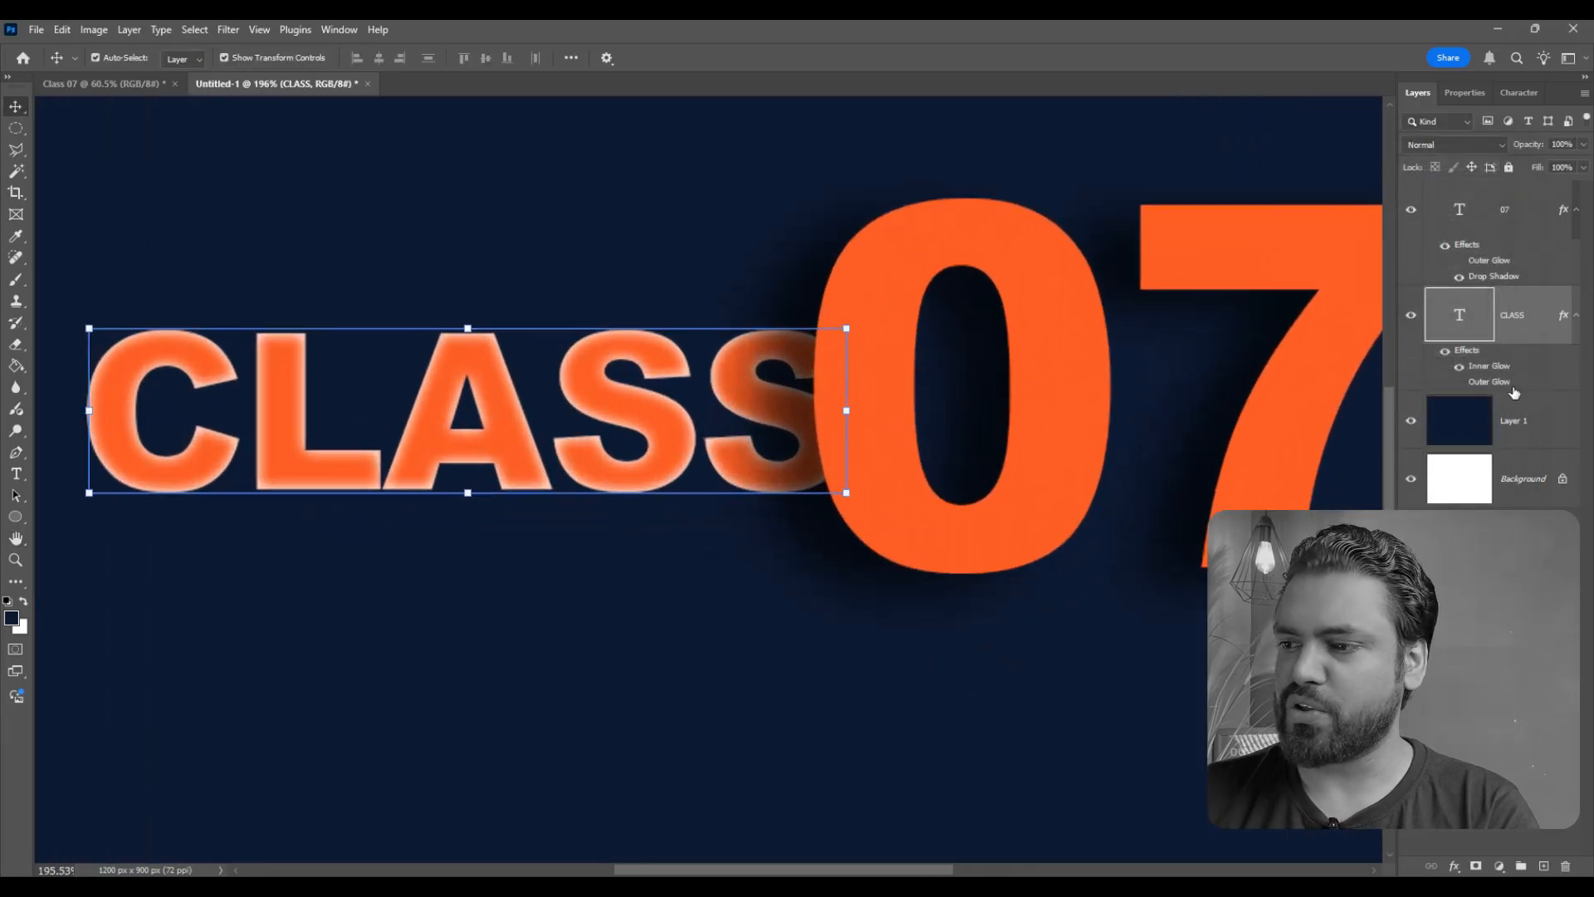
pyautogui.rightClick(1541, 322)
pyautogui.click(1403, 769)
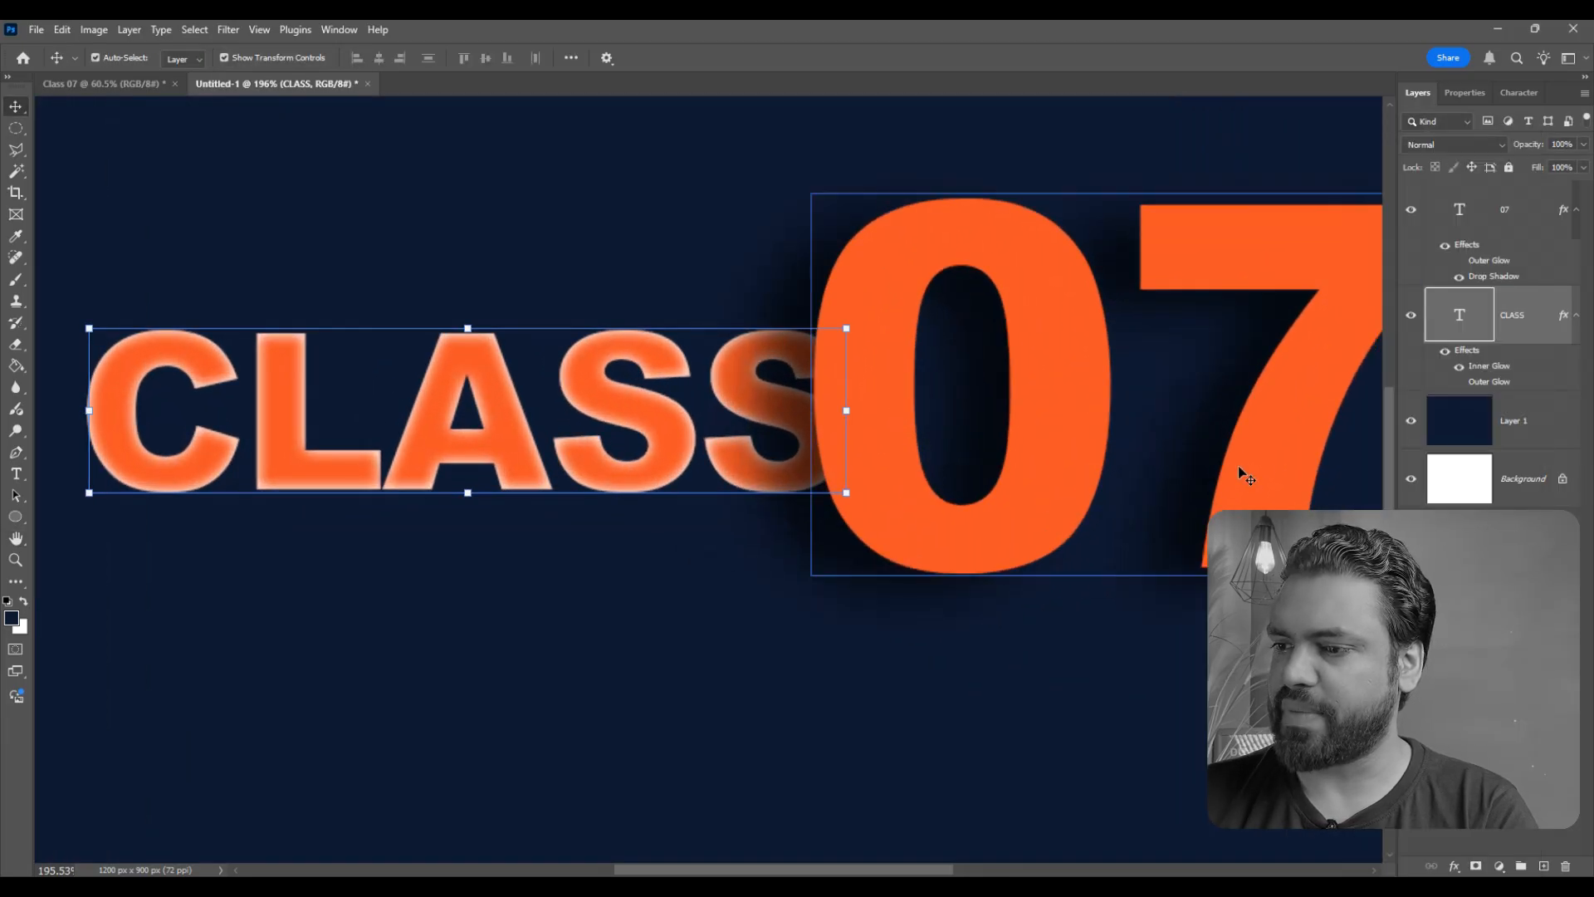
pyautogui.click(1242, 472)
pyautogui.rightClick(1537, 222)
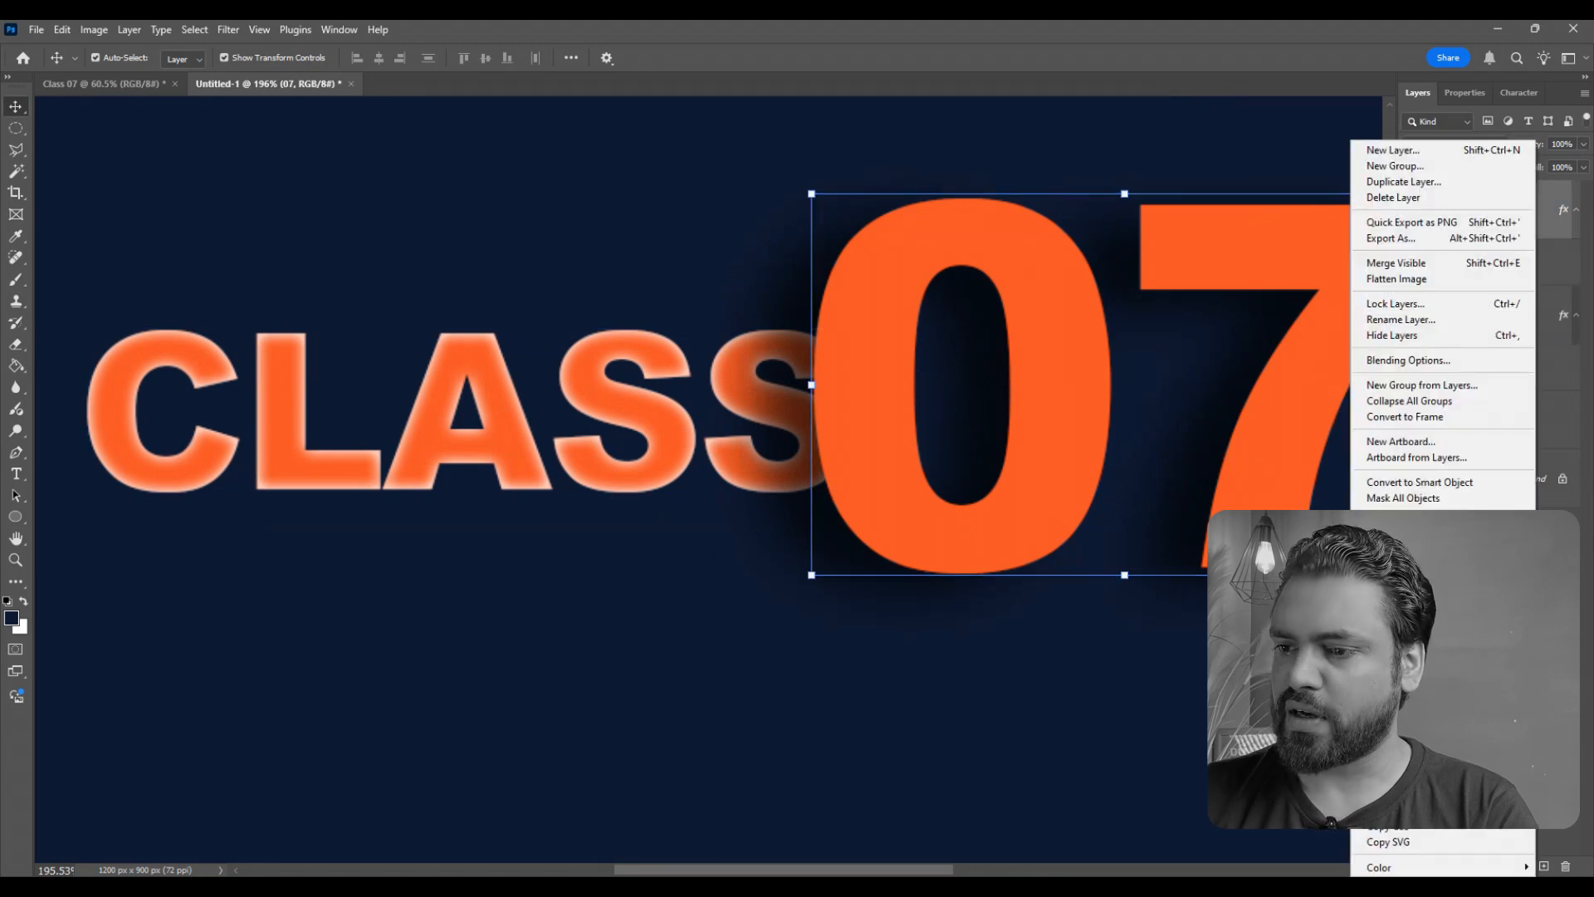
pyautogui.click(1403, 786)
# - Examine the Inner Glow along the letter edges of the CLASS and 07 texts
pyautogui.scroll(-9, 784, 428)
pyautogui.click(964, 500)
pyautogui.scroll(4, 875, 460)
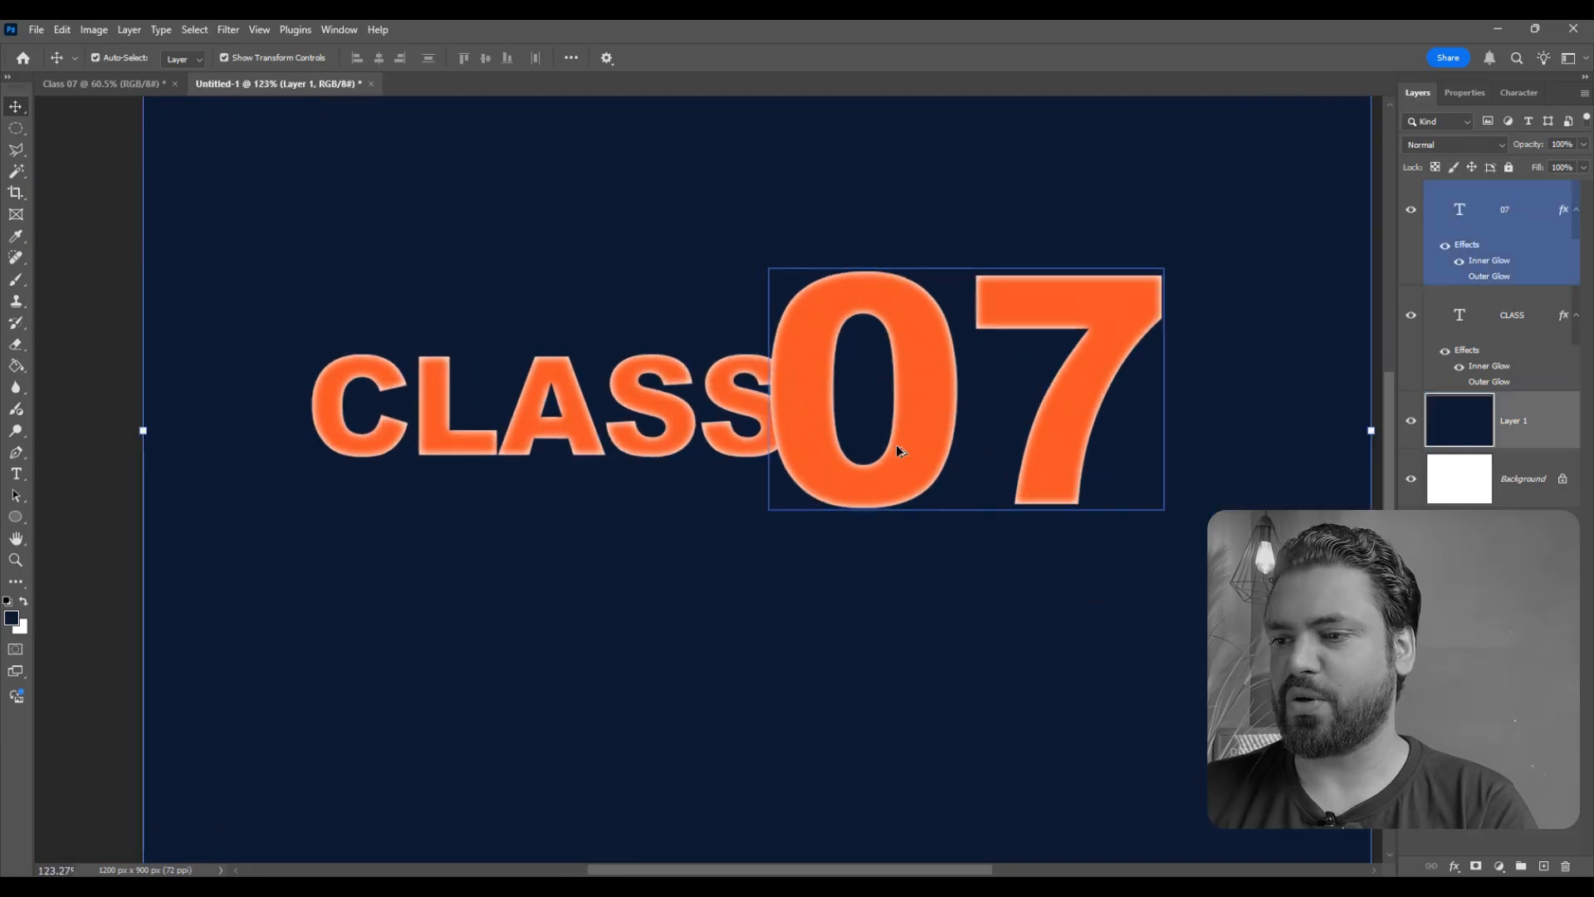
pyautogui.scroll(1, 900, 451)
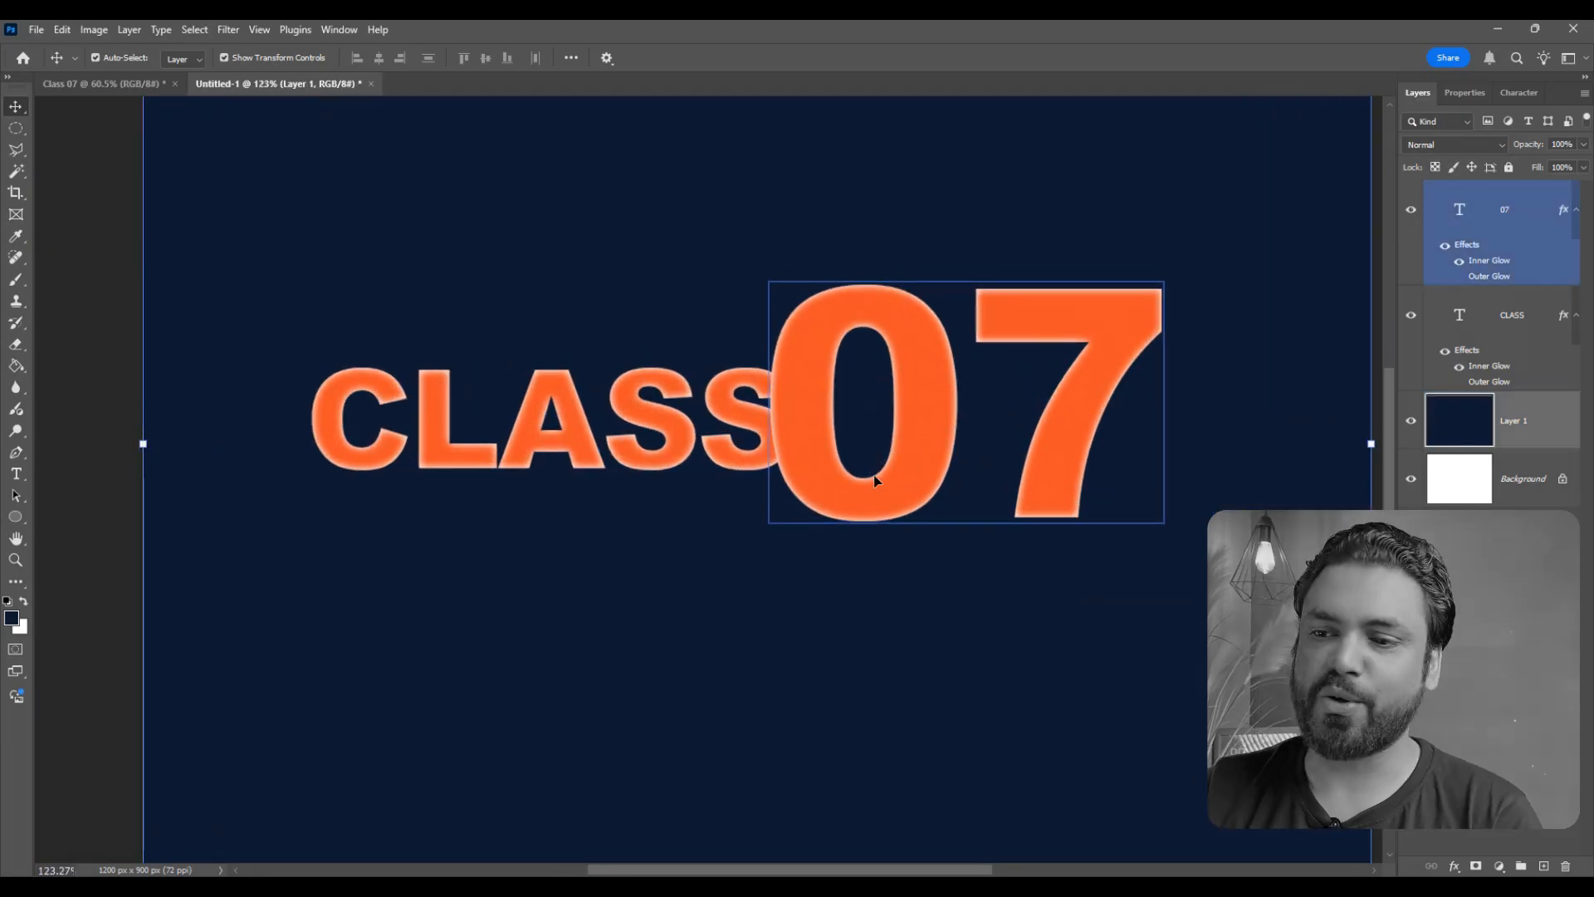
pyautogui.scroll(1, 843, 429)
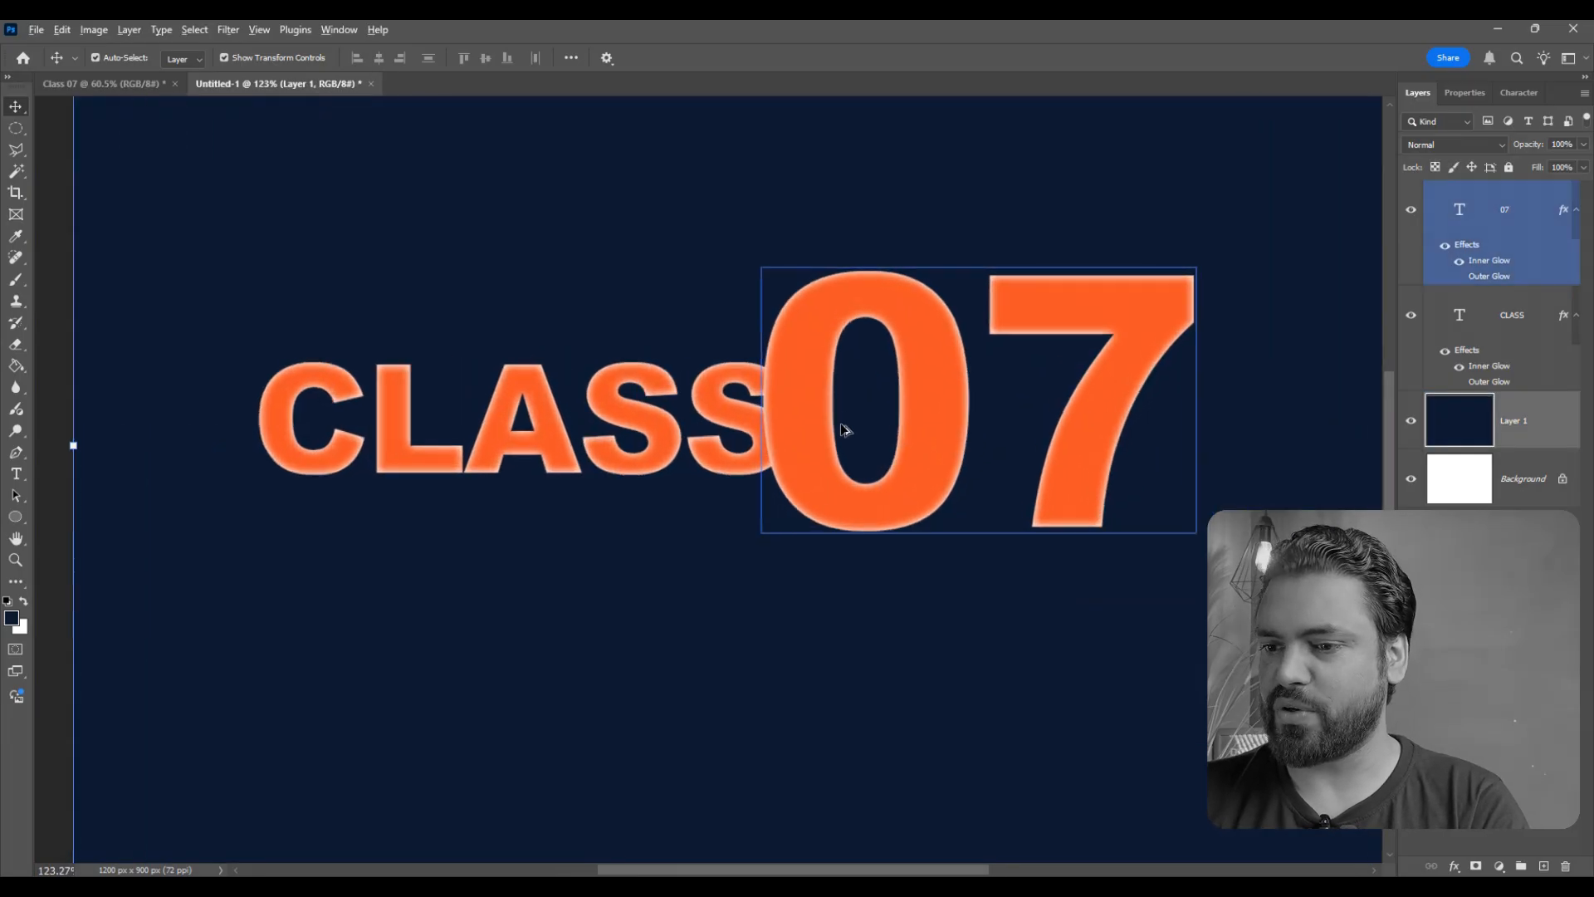
pyautogui.scroll(-2, 843, 429)
pyautogui.scroll(3, 830, 422)
pyautogui.scroll(-1, 792, 407)
pyautogui.scroll(1, 785, 419)
pyautogui.scroll(-3, 782, 420)
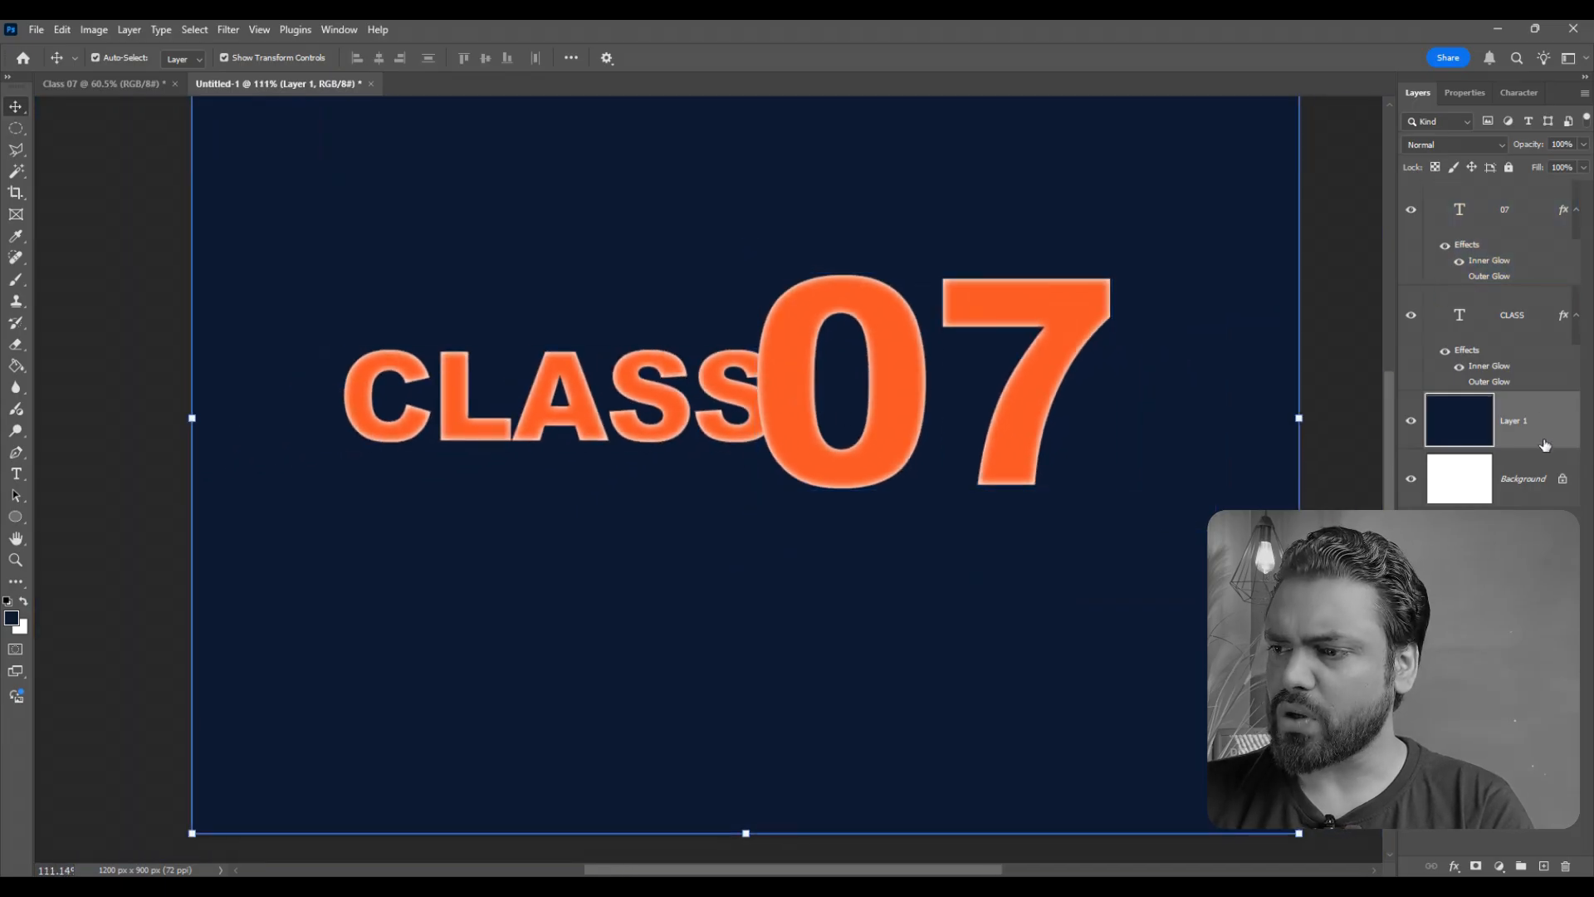
pyautogui.click(1552, 324)
pyautogui.doubleClick(1555, 324)
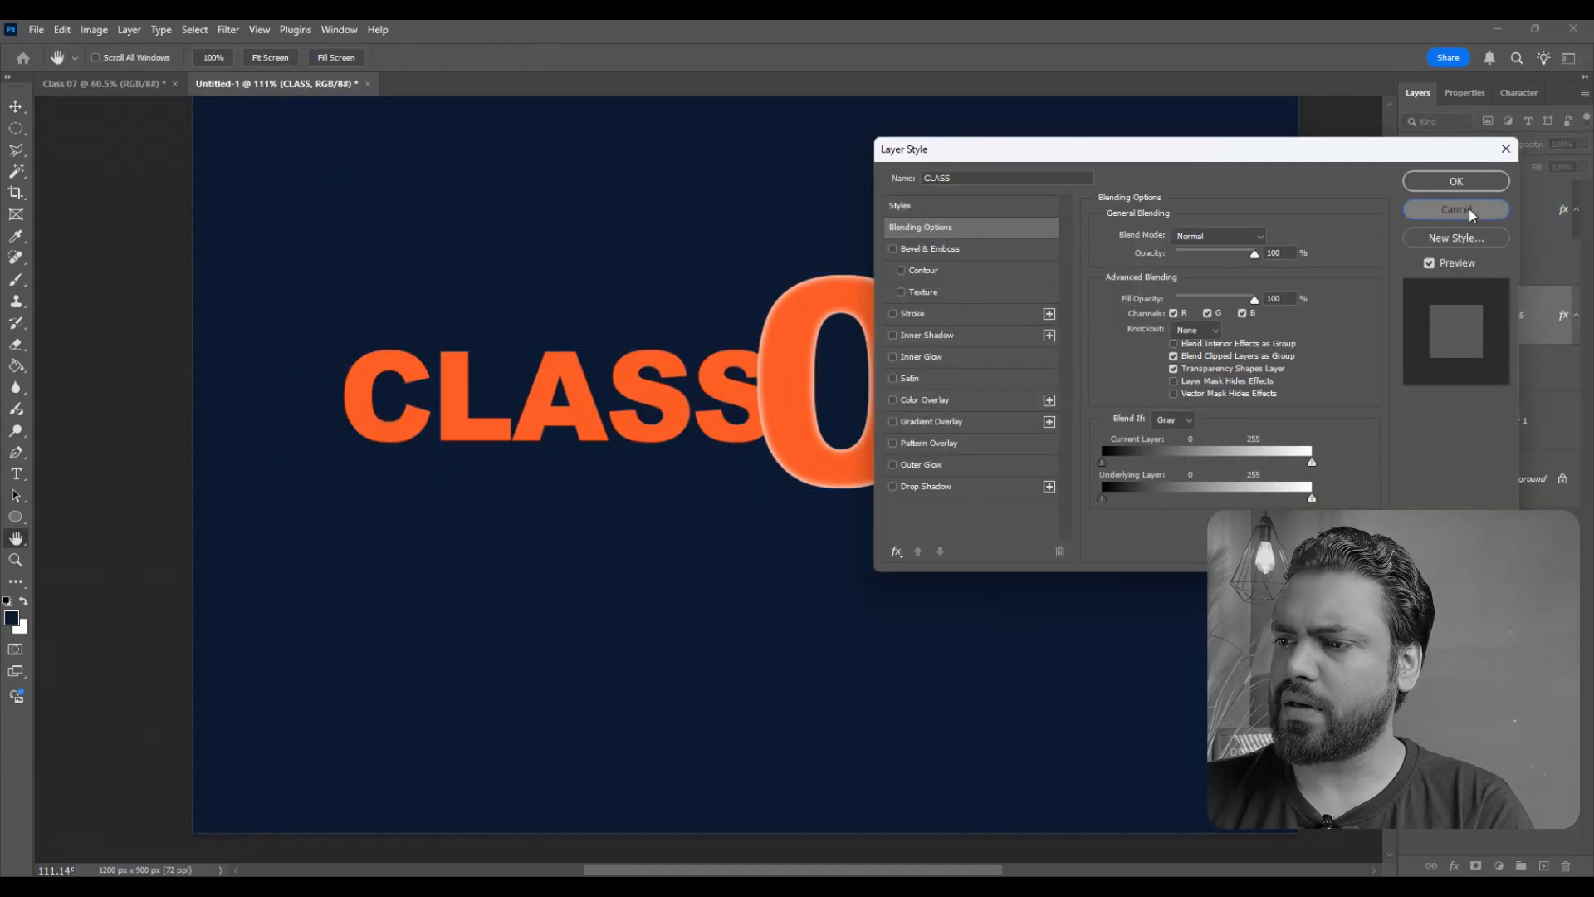
pyautogui.click(1468, 207)
# - Replace the CLASS text's Inner Glow with a Pattern Overlay using the yellow autumn pattern from the Trees group
pyautogui.scroll(5, 844, 417)
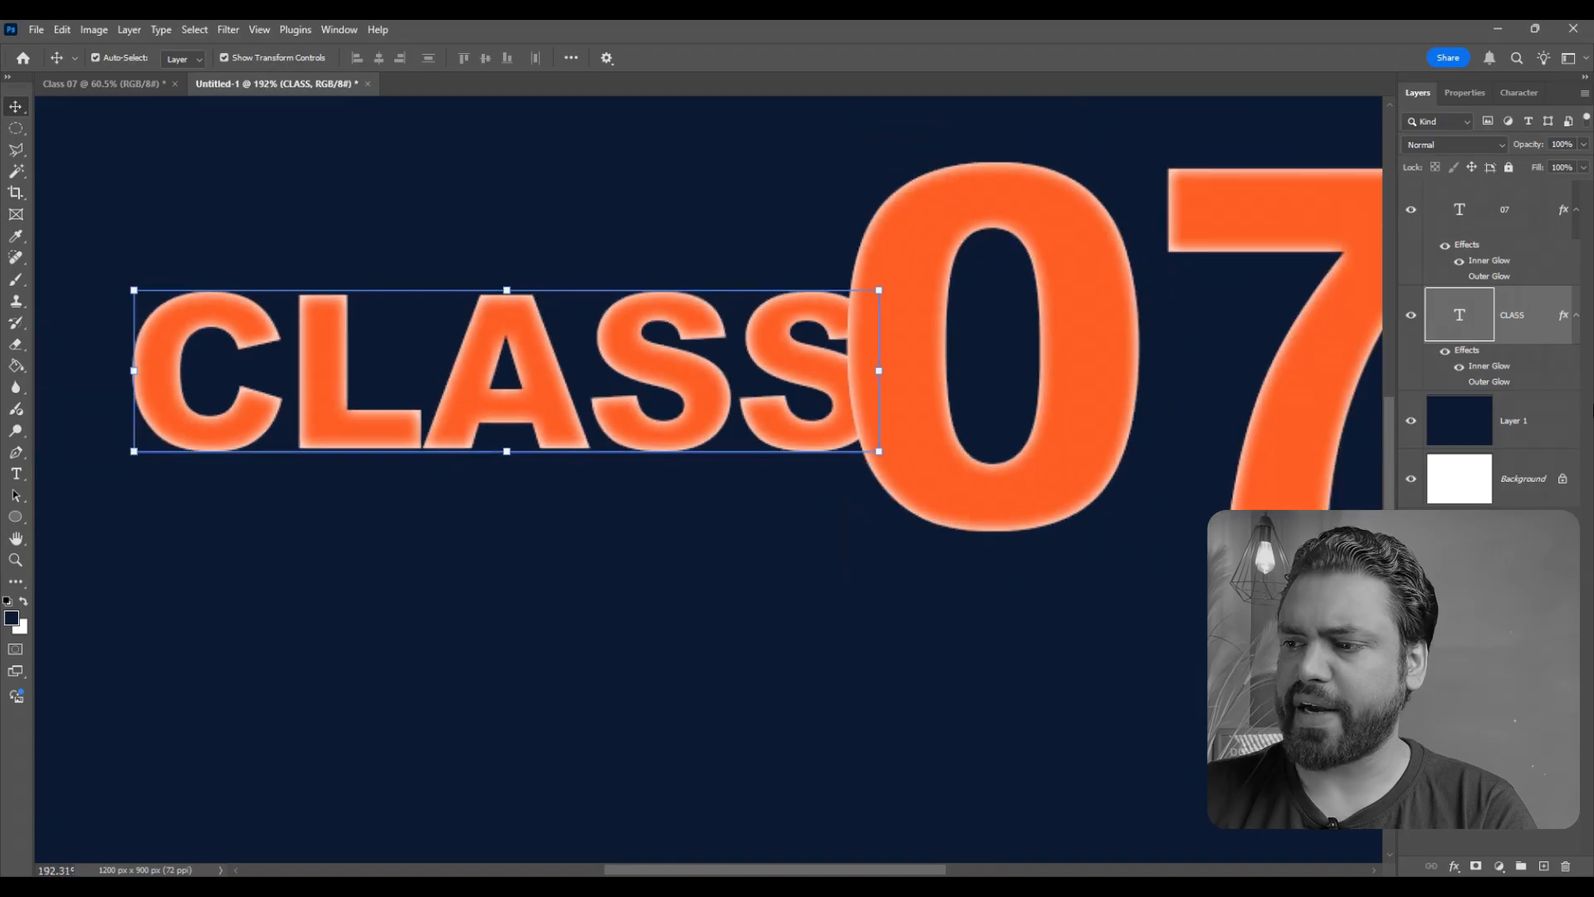
pyautogui.doubleClick(1541, 332)
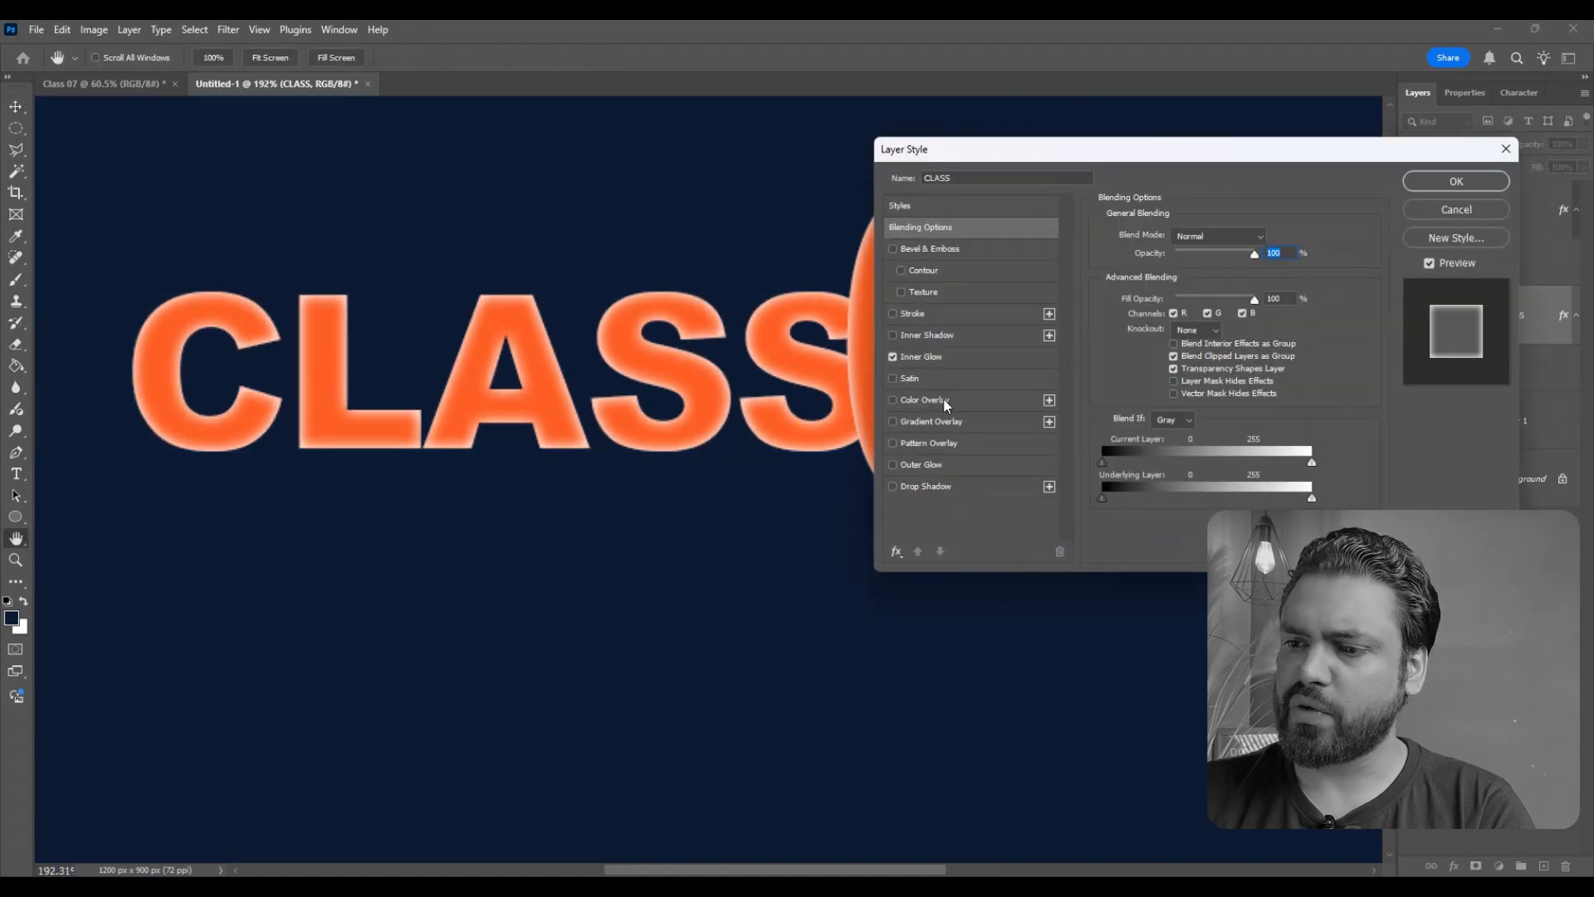
pyautogui.click(894, 357)
pyautogui.click(893, 442)
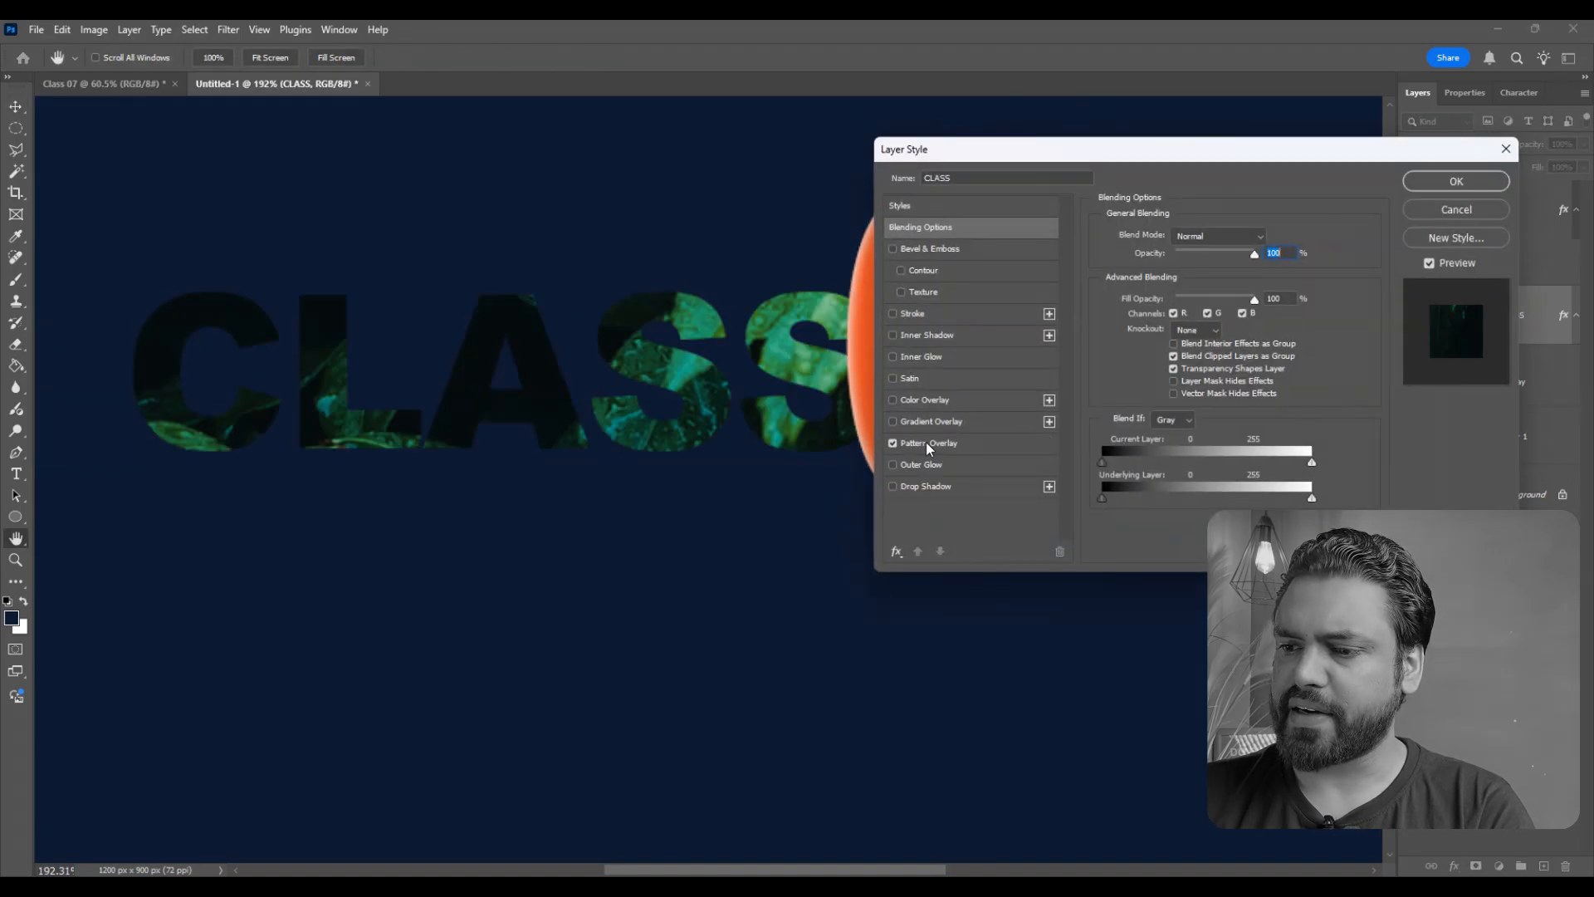
pyautogui.click(1212, 291)
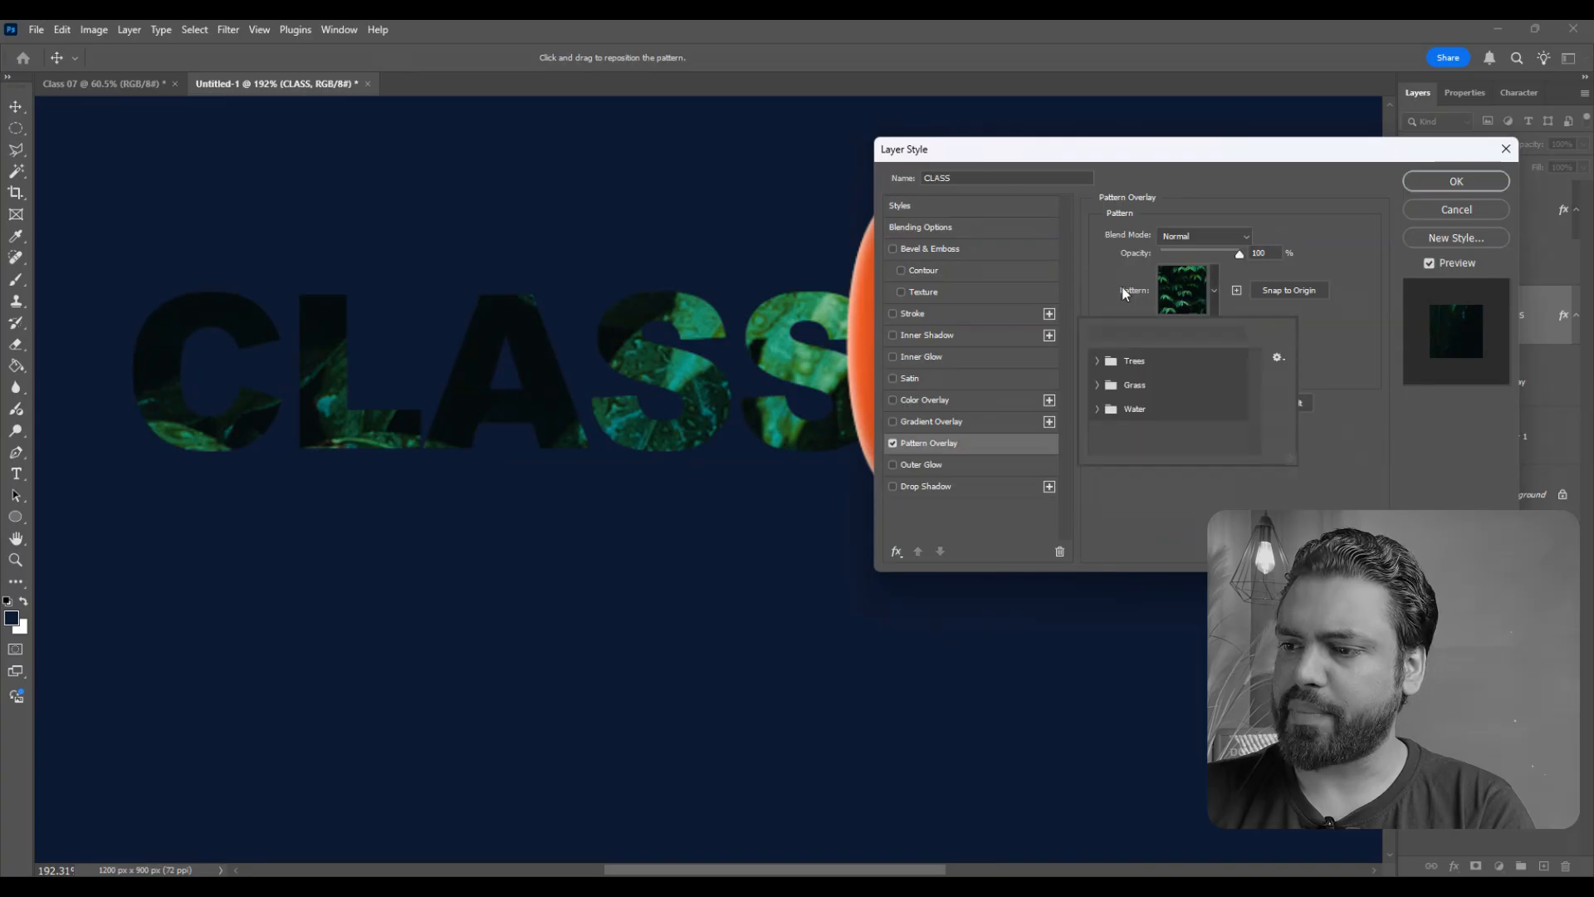
pyautogui.click(1096, 362)
pyautogui.click(1171, 385)
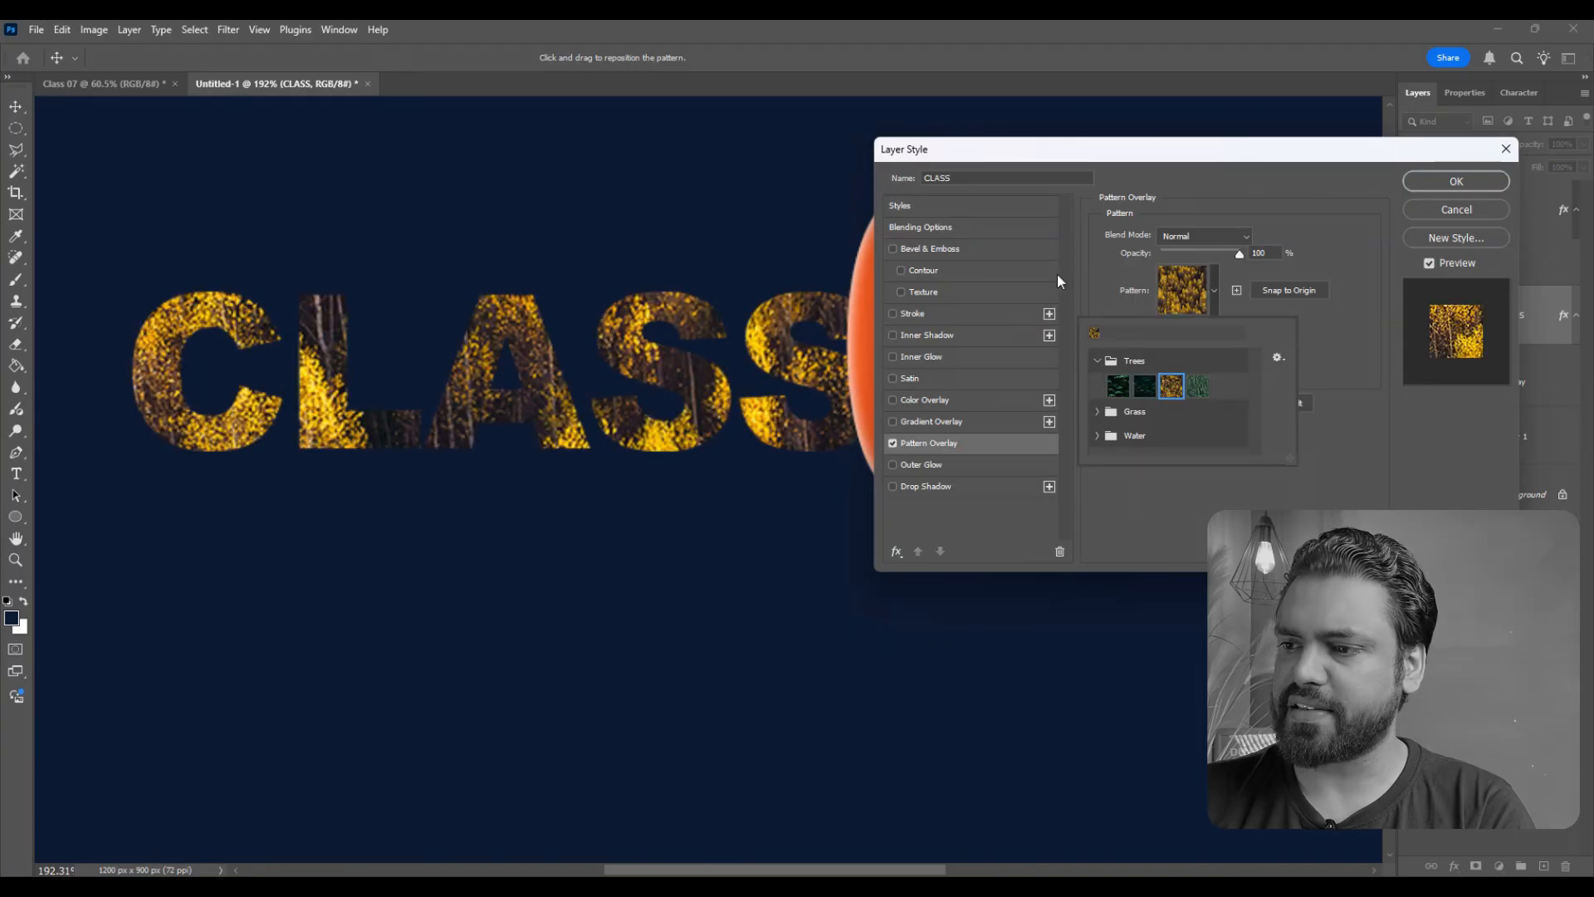
# - Set the CLASS text's Pattern Overlay to 26% opacity and 85% scale, and apply the style
pyautogui.click(1214, 245)
pyautogui.moveTo(1235, 256); pyautogui.dragTo(1182, 257)
pyautogui.moveTo(1198, 361); pyautogui.dragTo(1195, 361)
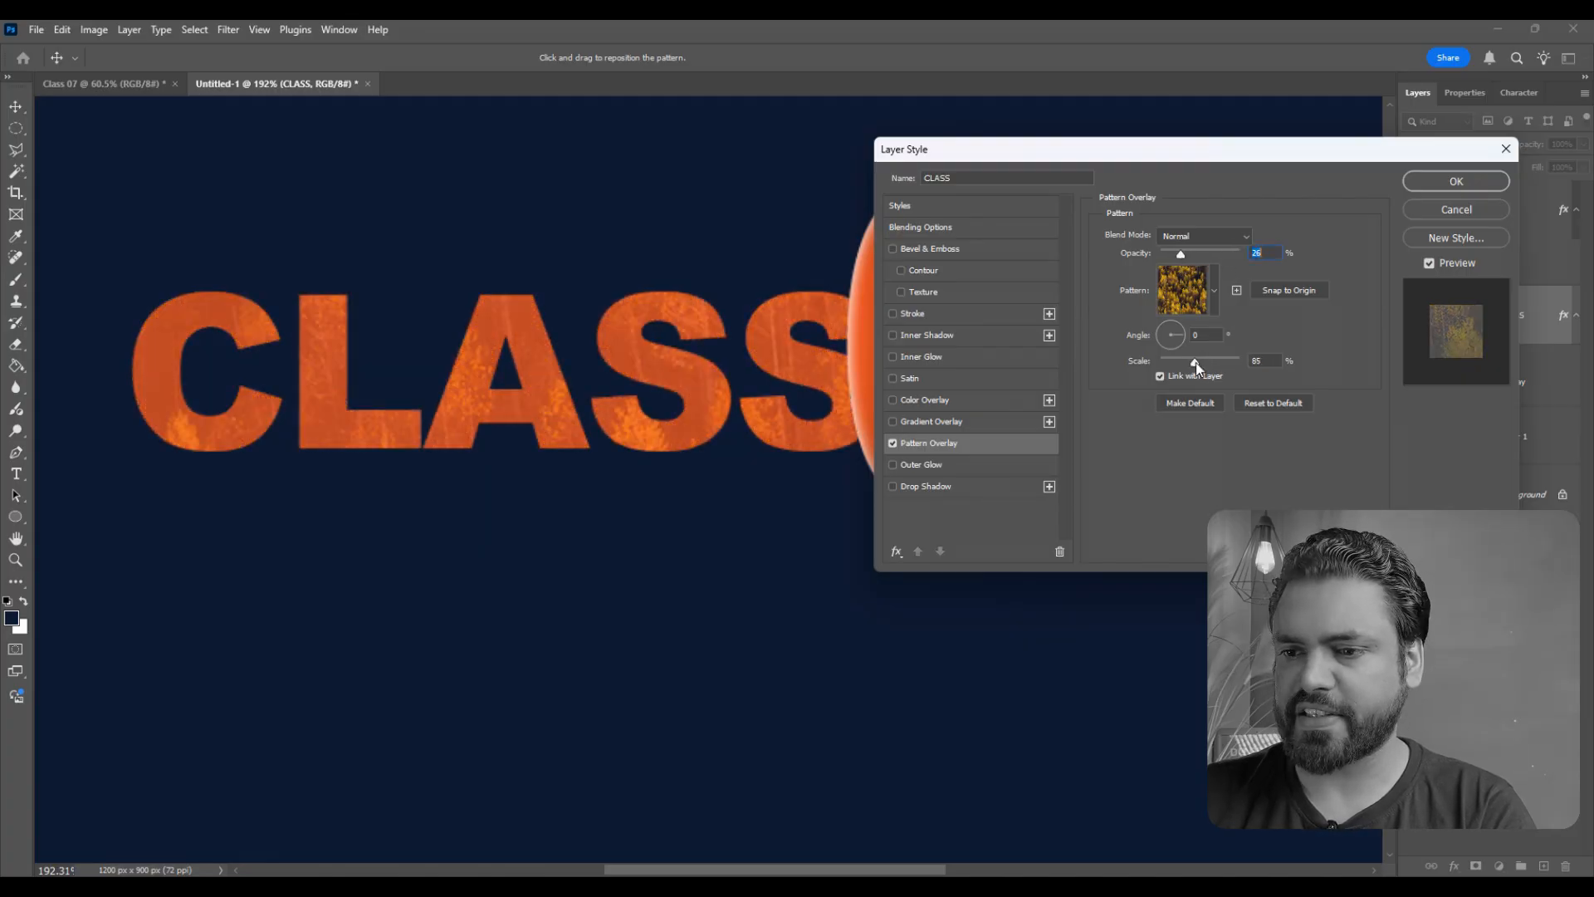
pyautogui.click(1429, 181)
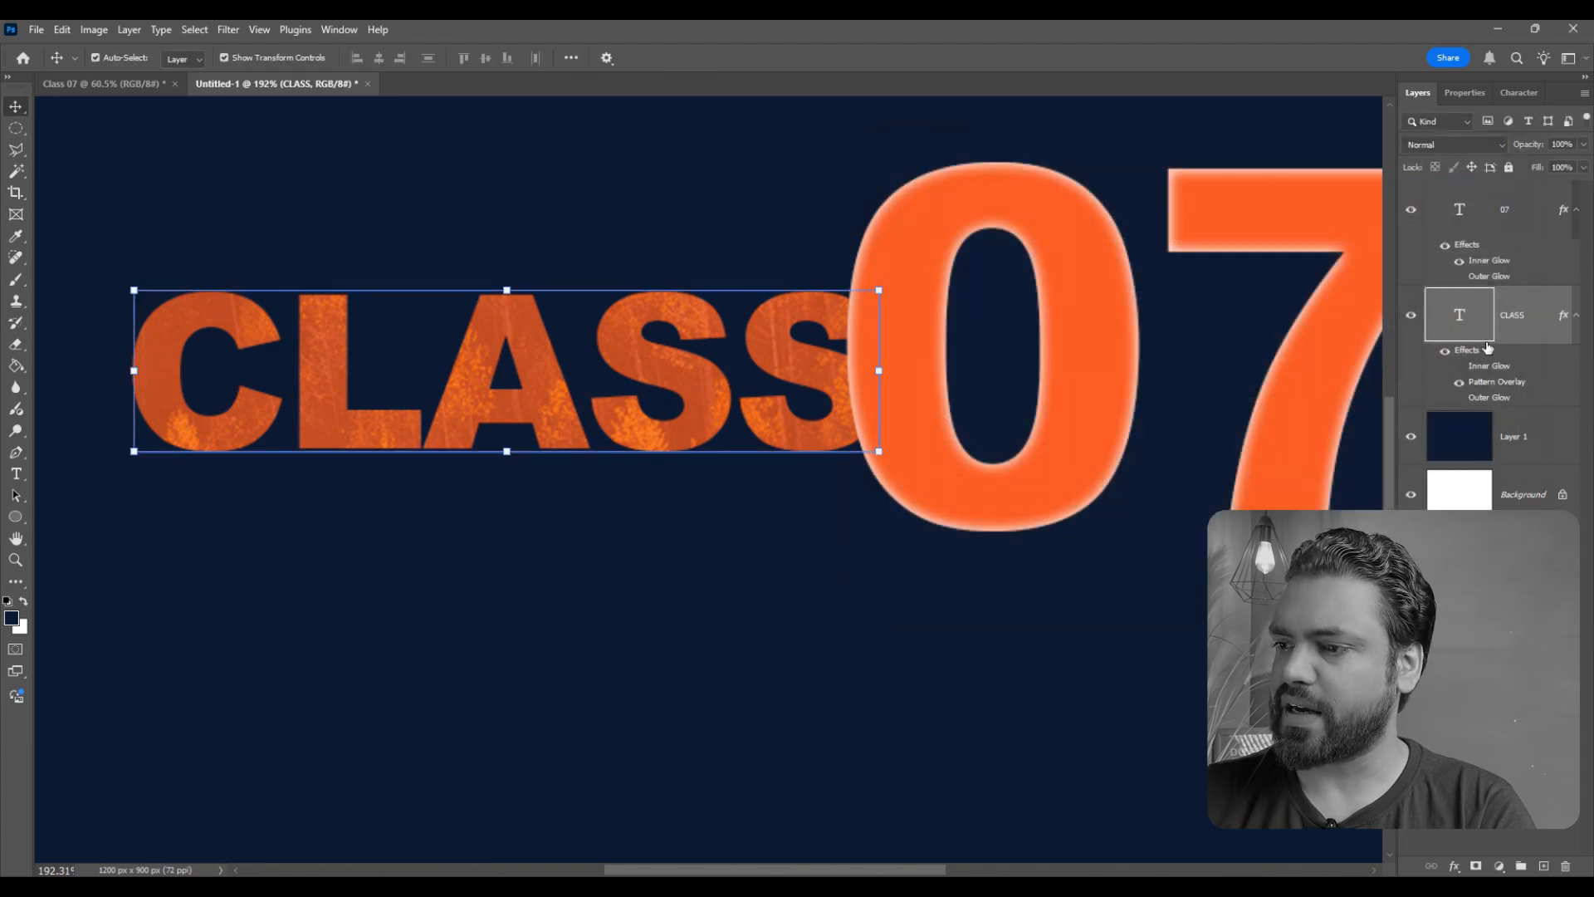
# - Copy the Pattern Overlay layer style from the CLASS text onto the 07 text, and hide the dark blue Layer 1
pyautogui.rightClick(1509, 326)
pyautogui.click(1374, 689)
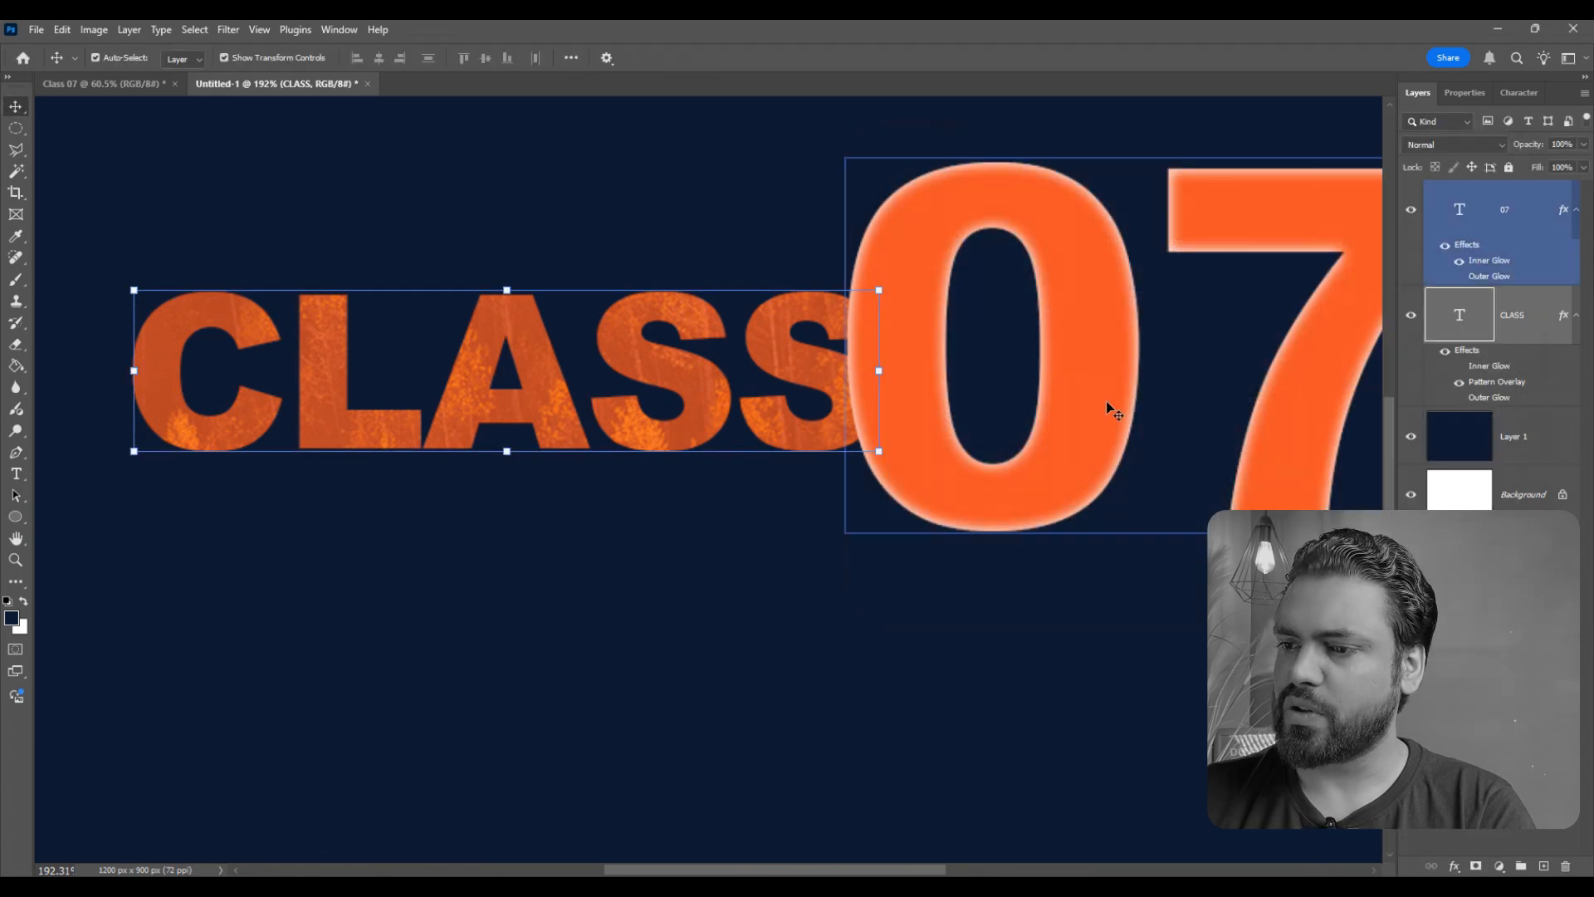
pyautogui.rightClick(1548, 228)
pyautogui.click(1411, 705)
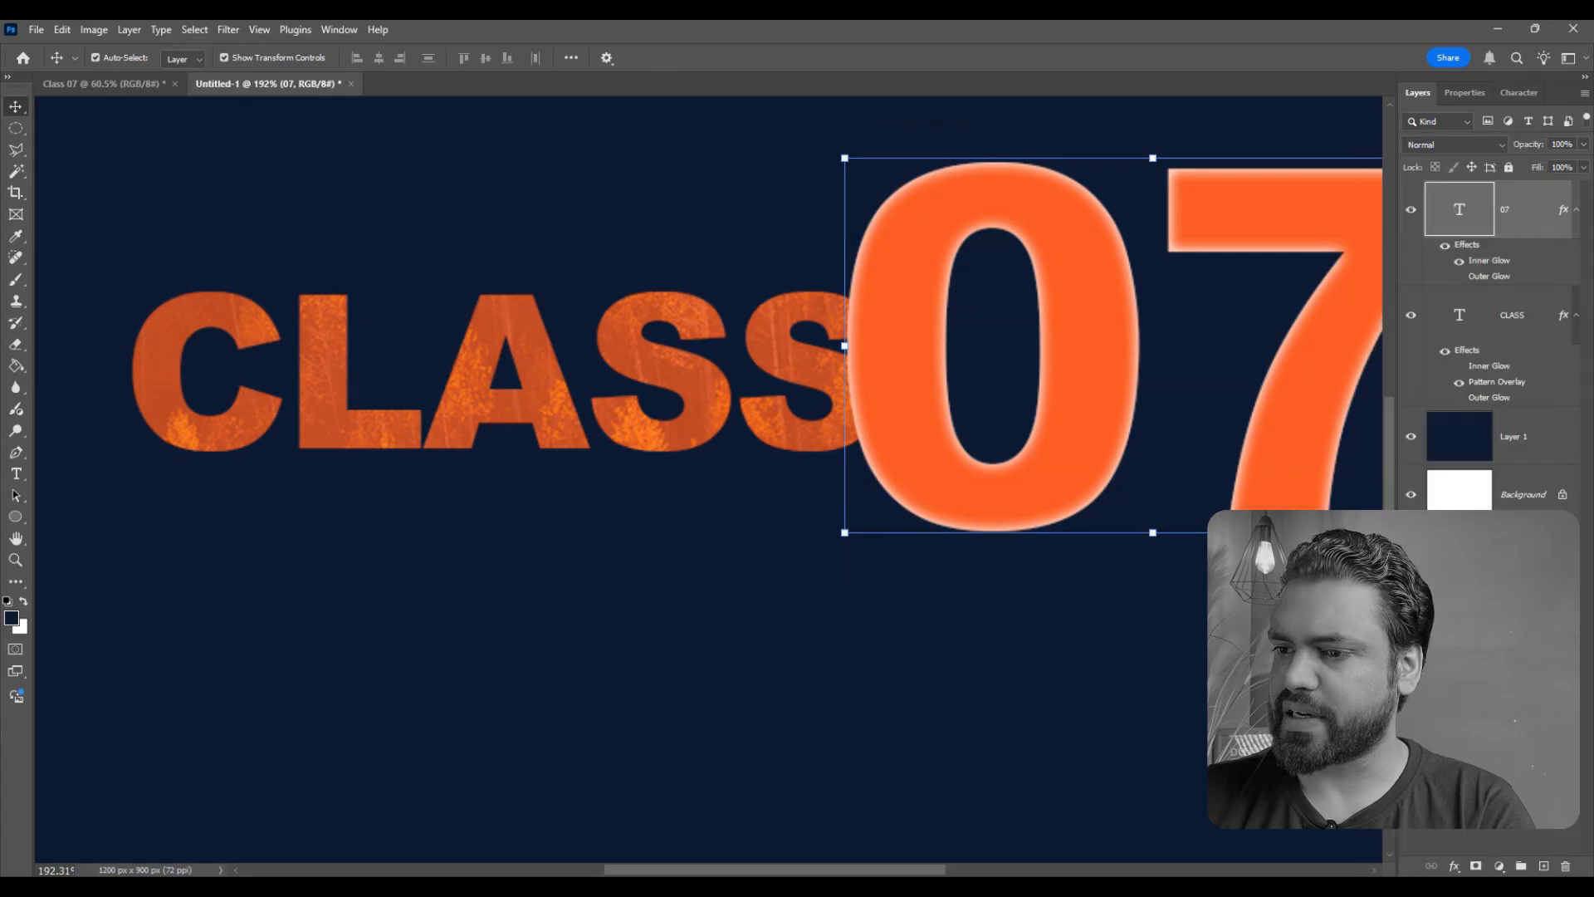
pyautogui.scroll(-3, 831, 446)
pyautogui.click(1413, 463)
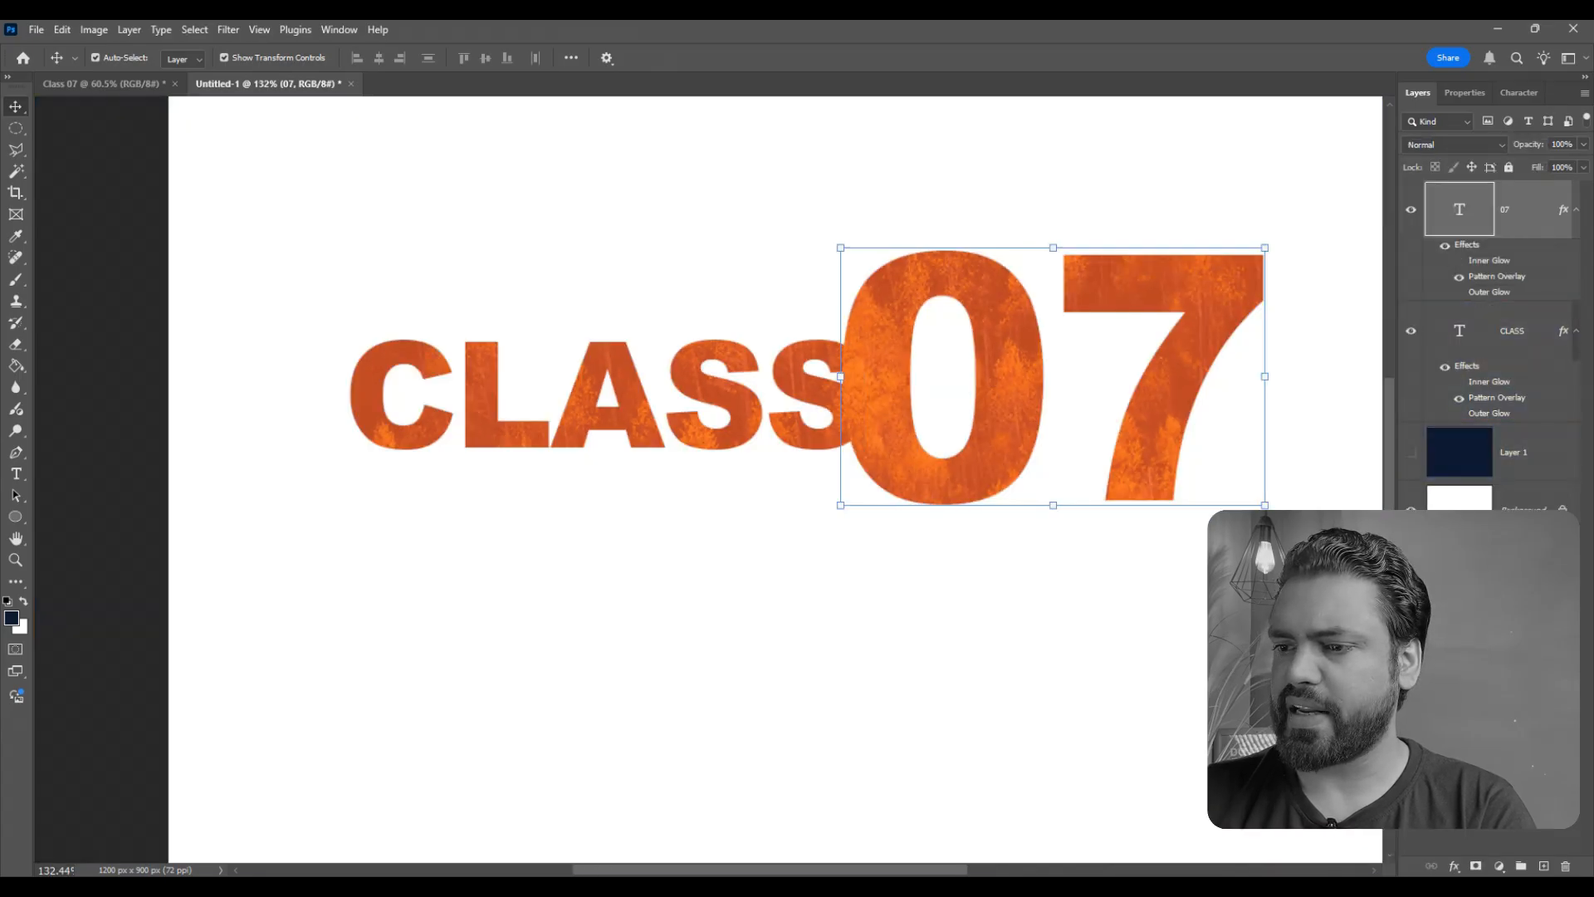
# - Examine the pattern texture on the CLASS and 07 letters against the white background
pyautogui.click(674, 352)
pyautogui.scroll(-4, 674, 352)
pyautogui.scroll(7, 831, 342)
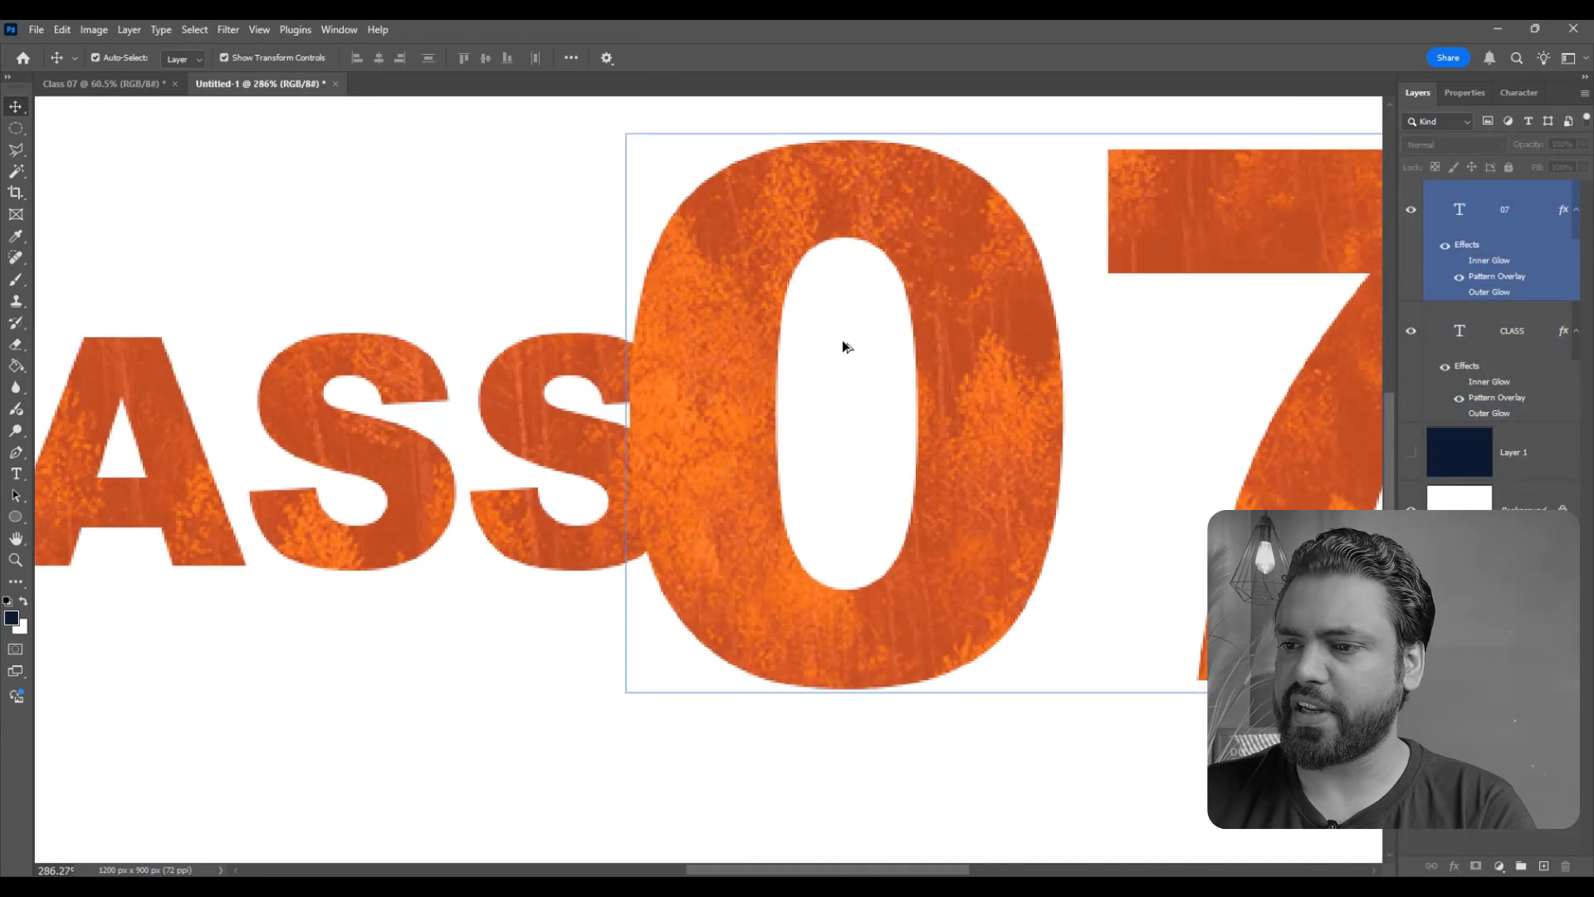
pyautogui.scroll(-3, 838, 349)
pyautogui.click(513, 426)
pyautogui.scroll(1, 513, 426)
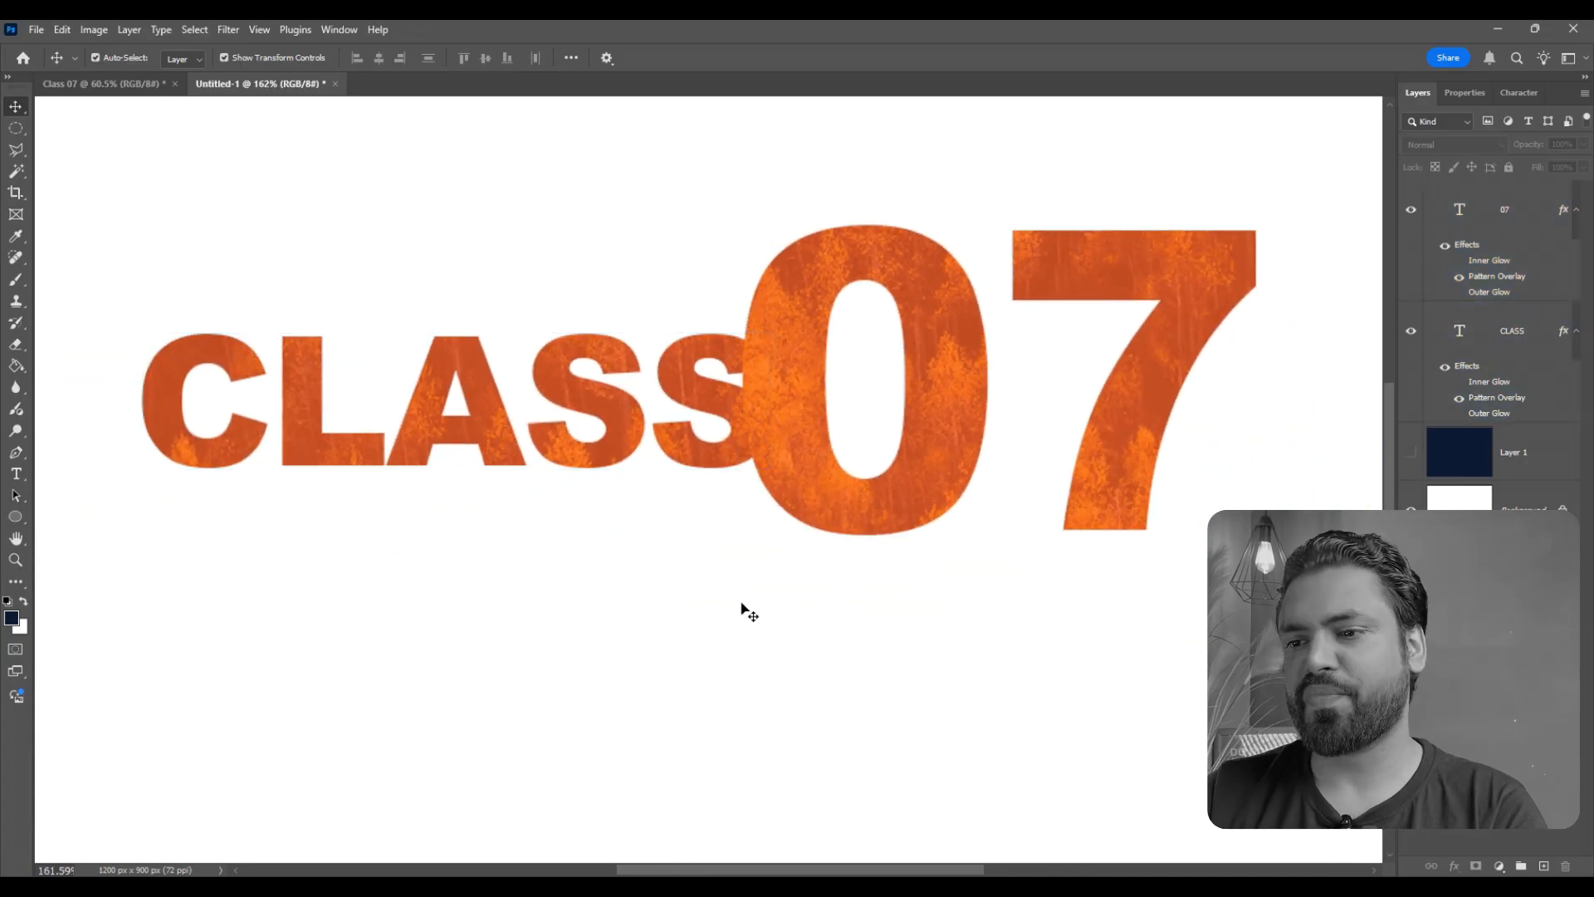
# - Add a Drop Shadow to the 07 text with 60% opacity, 8 px distance and 9 px size, and apply the style
pyautogui.click(811, 505)
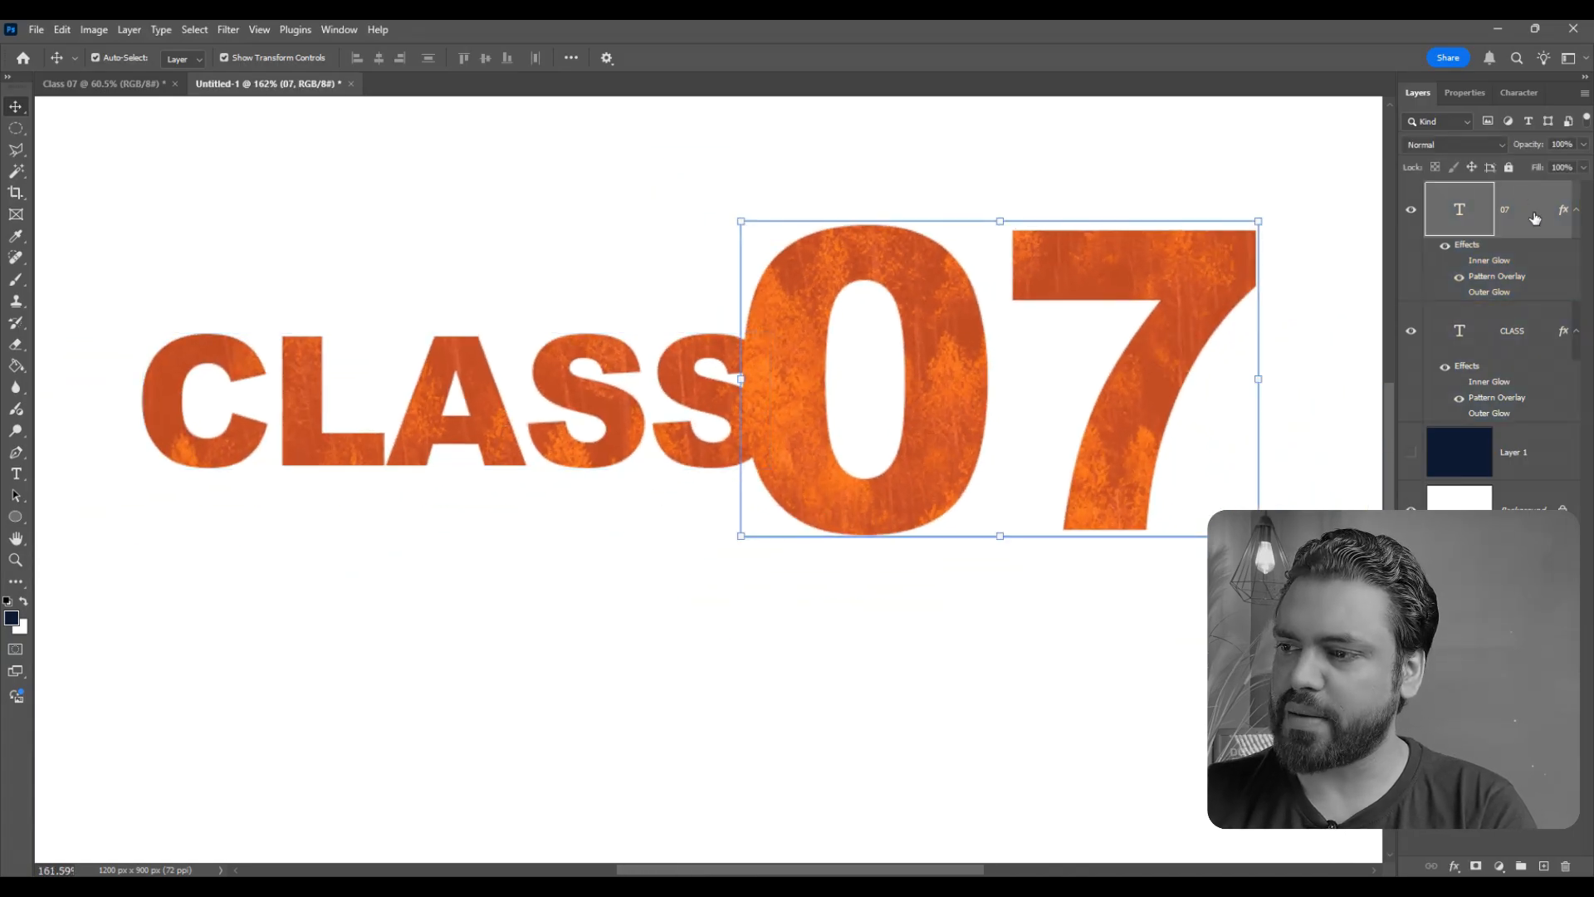
pyautogui.doubleClick(1531, 218)
pyautogui.click(893, 487)
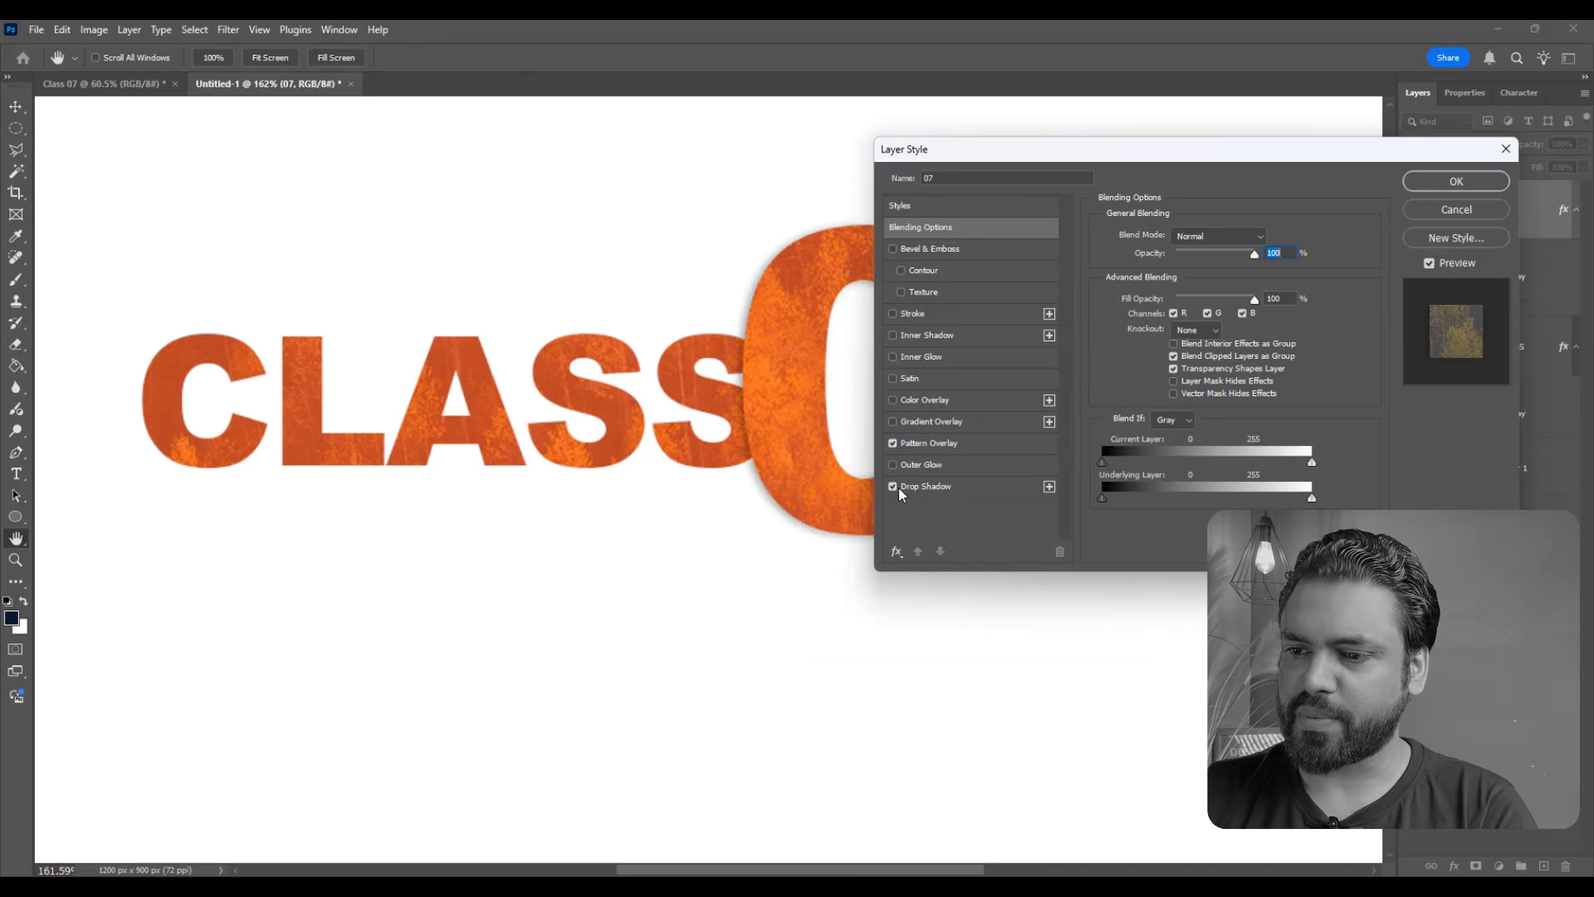
pyautogui.click(930, 486)
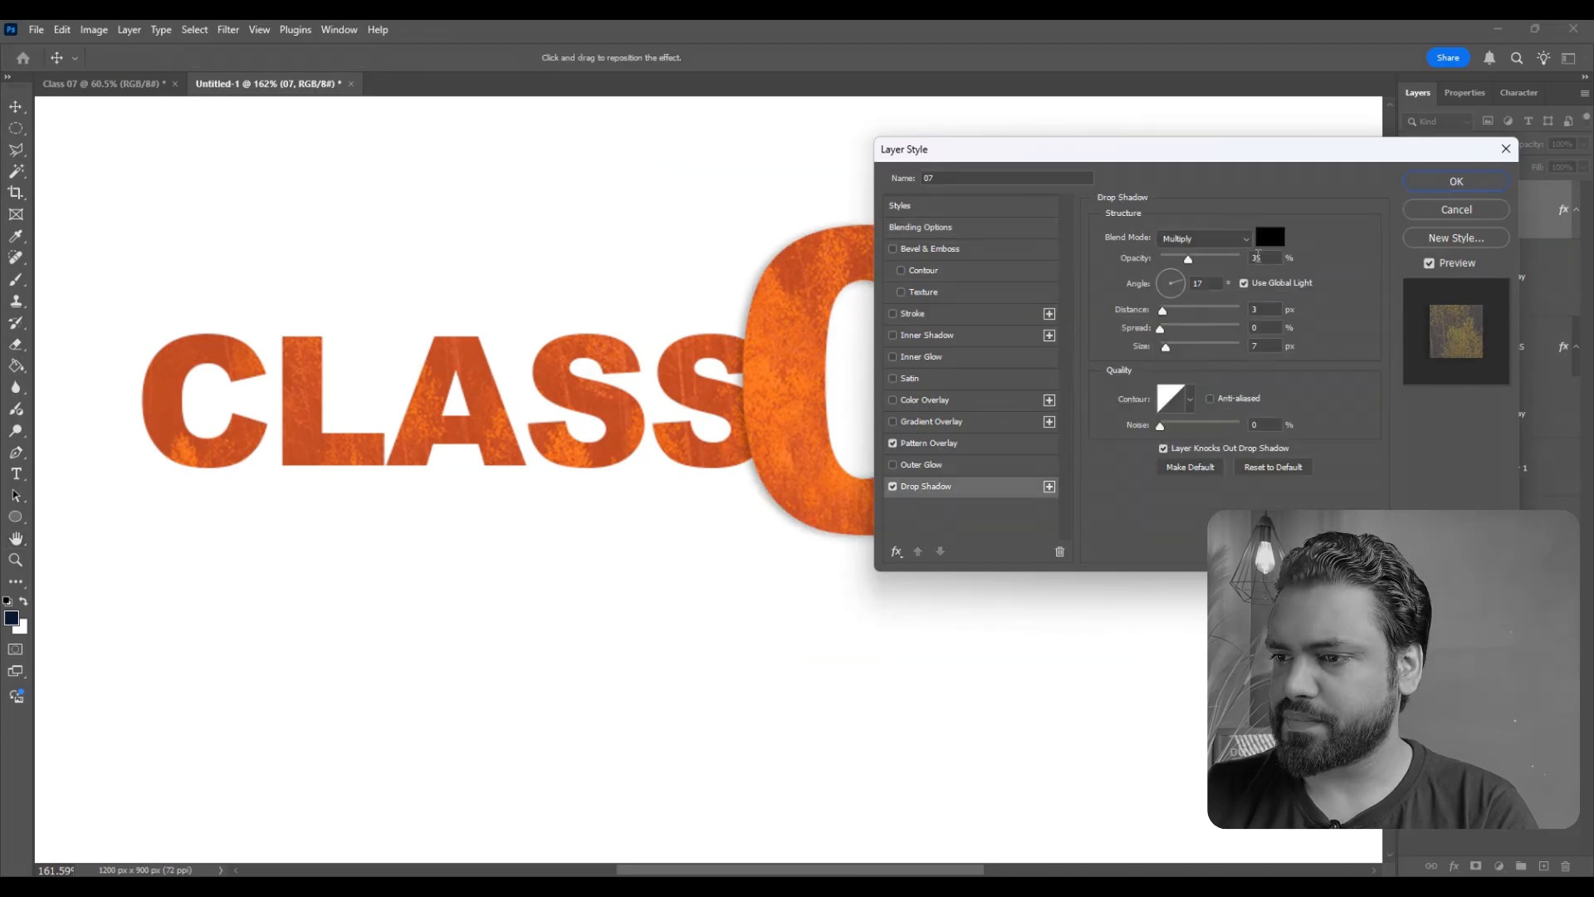
pyautogui.moveTo(1213, 259)
pyautogui.mouseDown()
pyautogui.moveTo(1193, 259)
pyautogui.moveTo(1237, 259)
pyautogui.mouseUp()
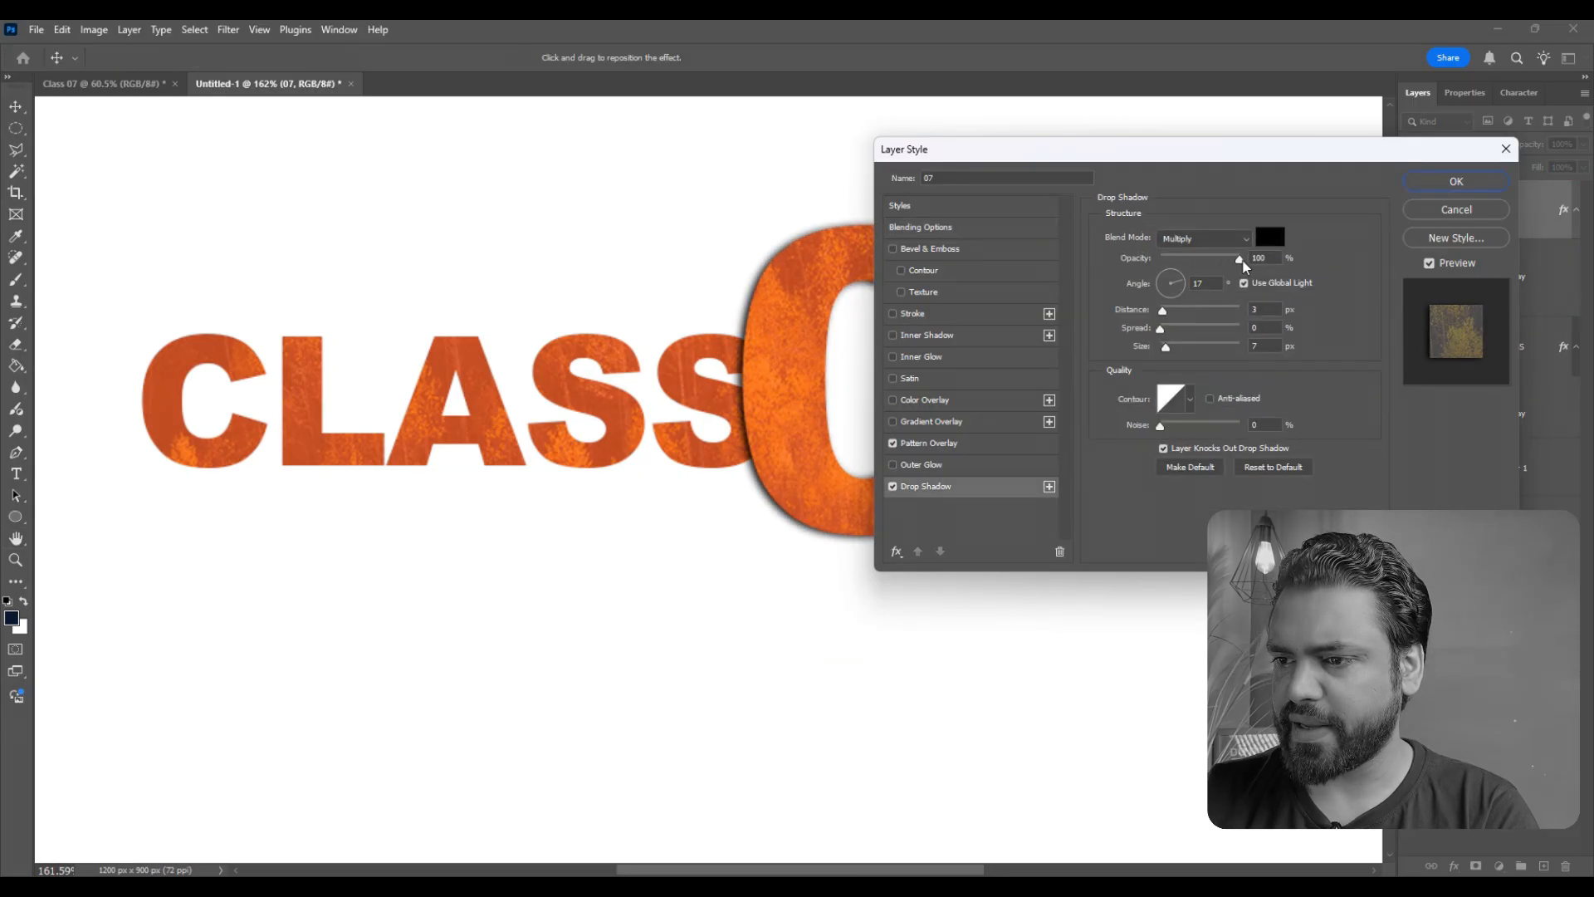
pyautogui.moveTo(1167, 348); pyautogui.dragTo(1169, 318)
pyautogui.moveTo(1227, 261); pyautogui.dragTo(1210, 267)
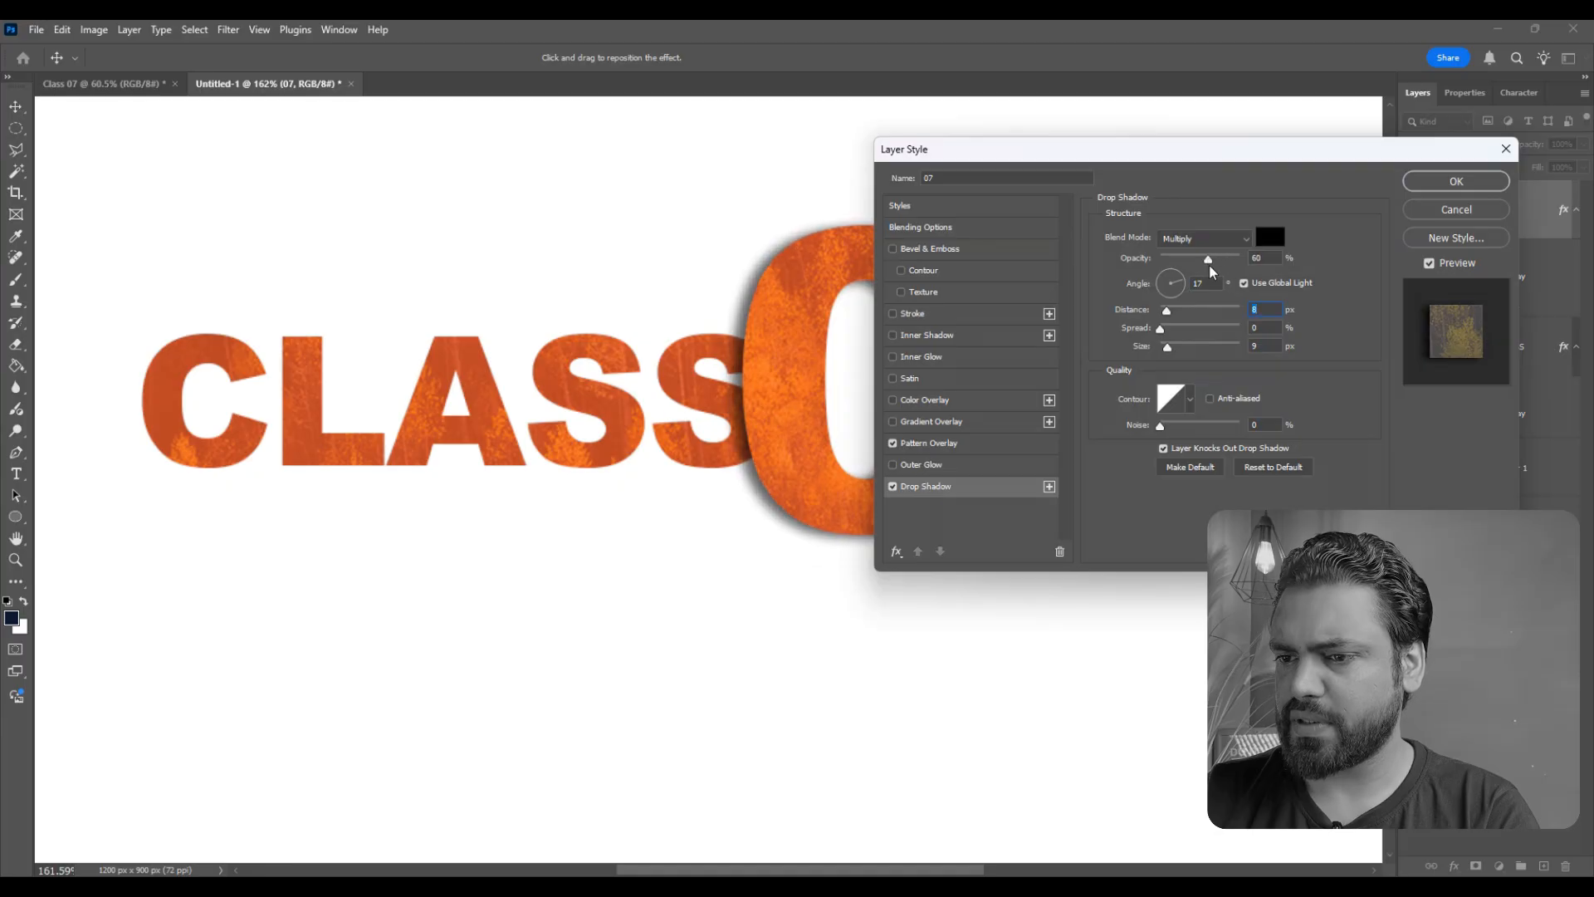
pyautogui.click(1437, 189)
# - Examine the drop shadow around the 07 text where it overlaps the CLASS text
pyautogui.scroll(-3, 775, 607)
pyautogui.click(963, 662)
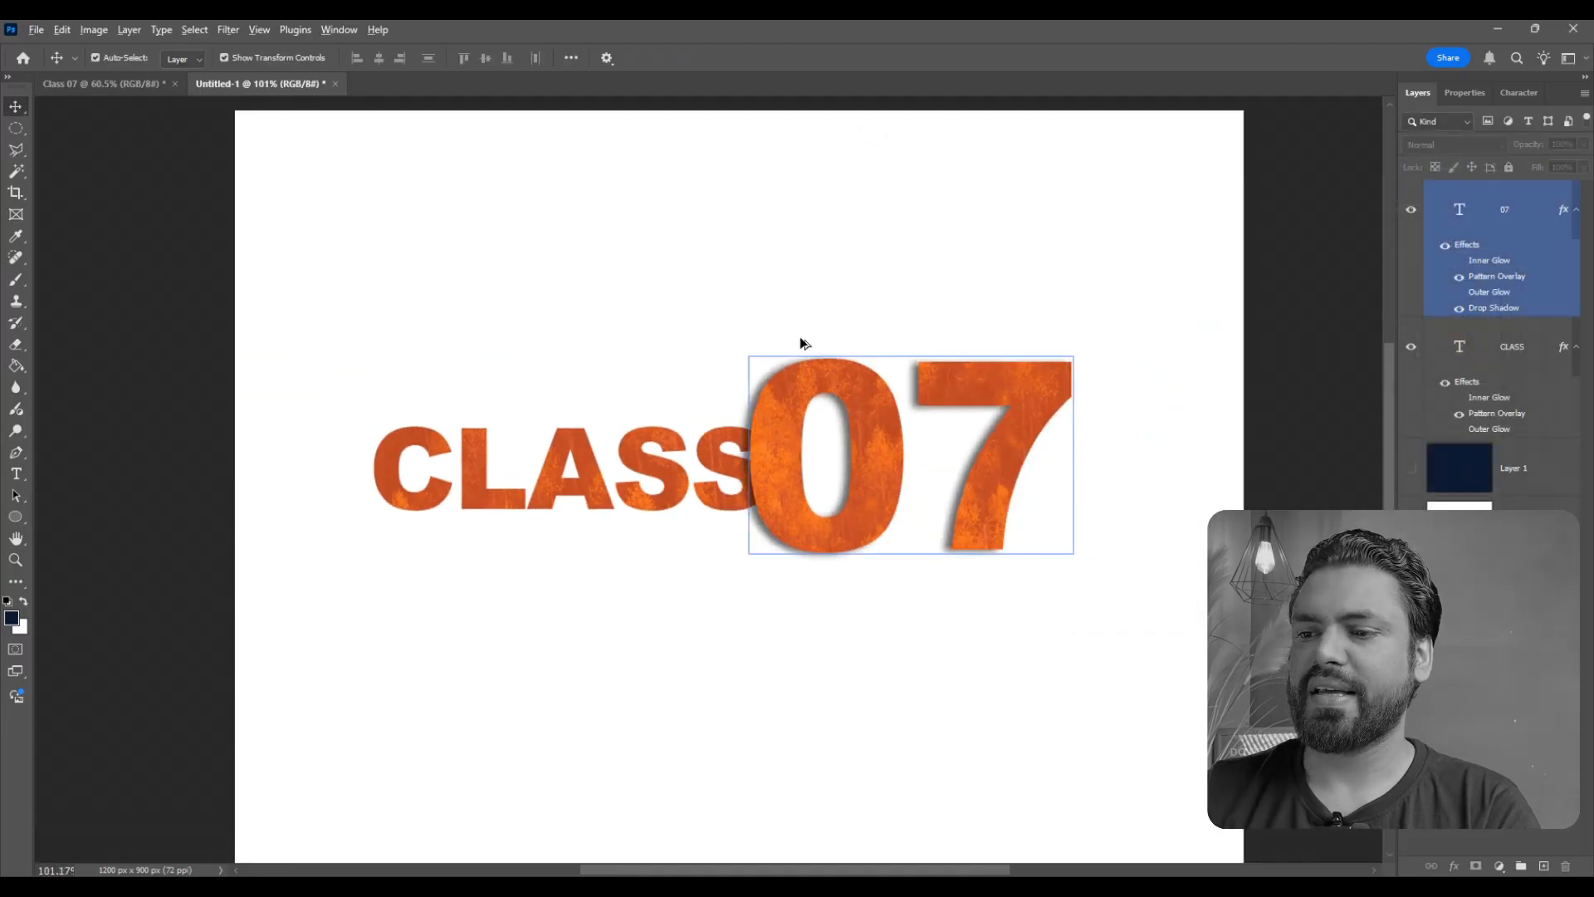
pyautogui.scroll(-3, 797, 337)
pyautogui.scroll(2, 814, 515)
pyautogui.click(783, 426)
pyautogui.scroll(1, 782, 427)
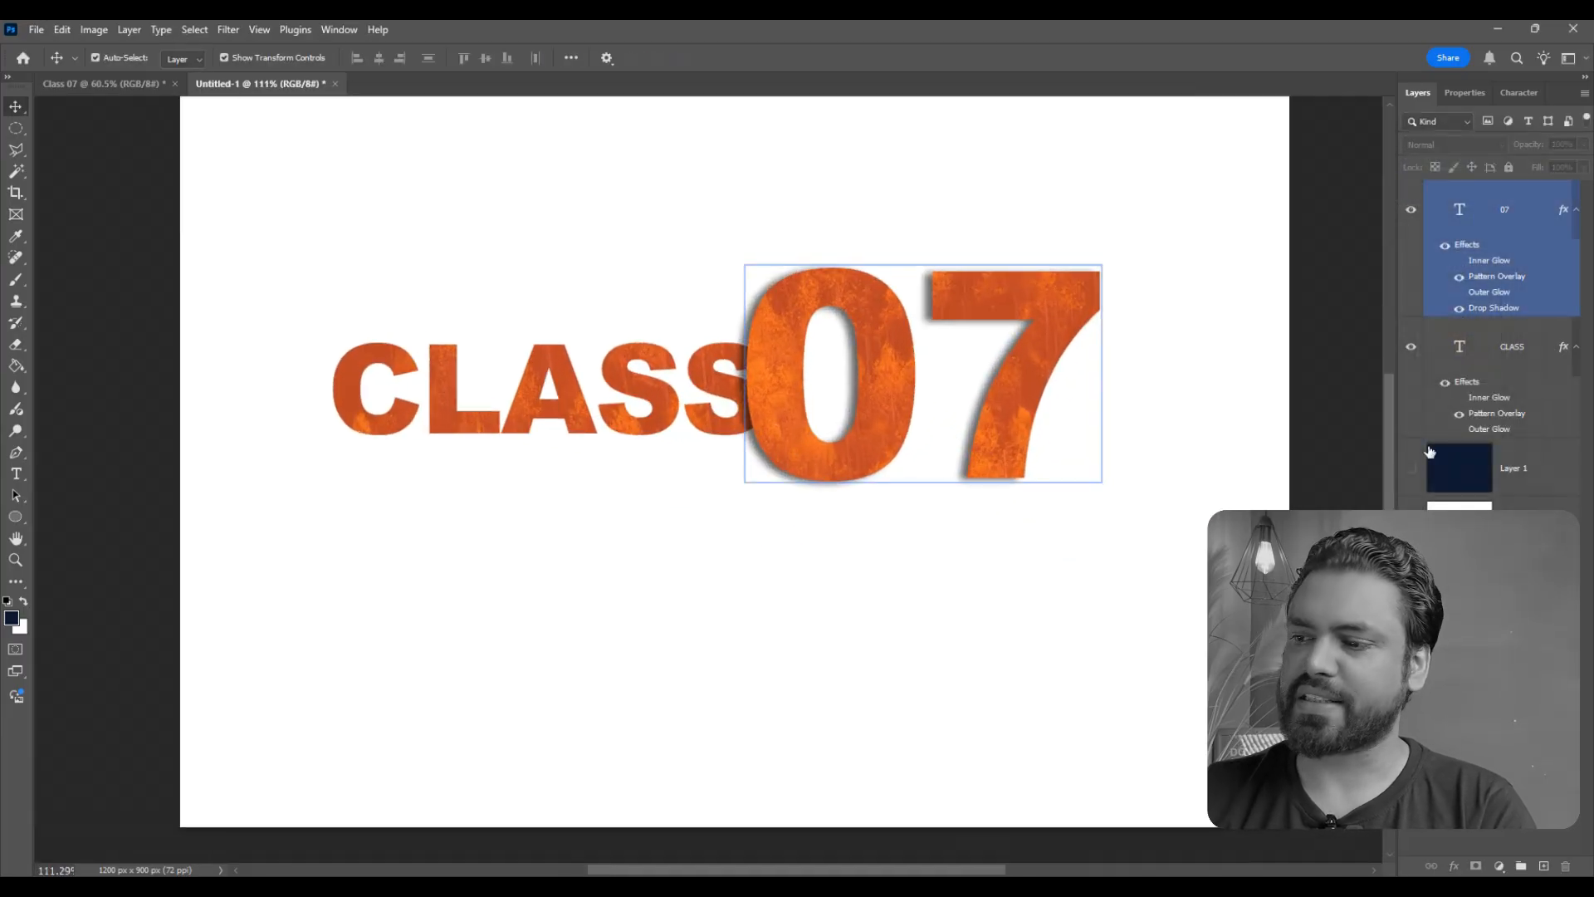
pyautogui.click(1038, 542)
pyautogui.click(1467, 206)
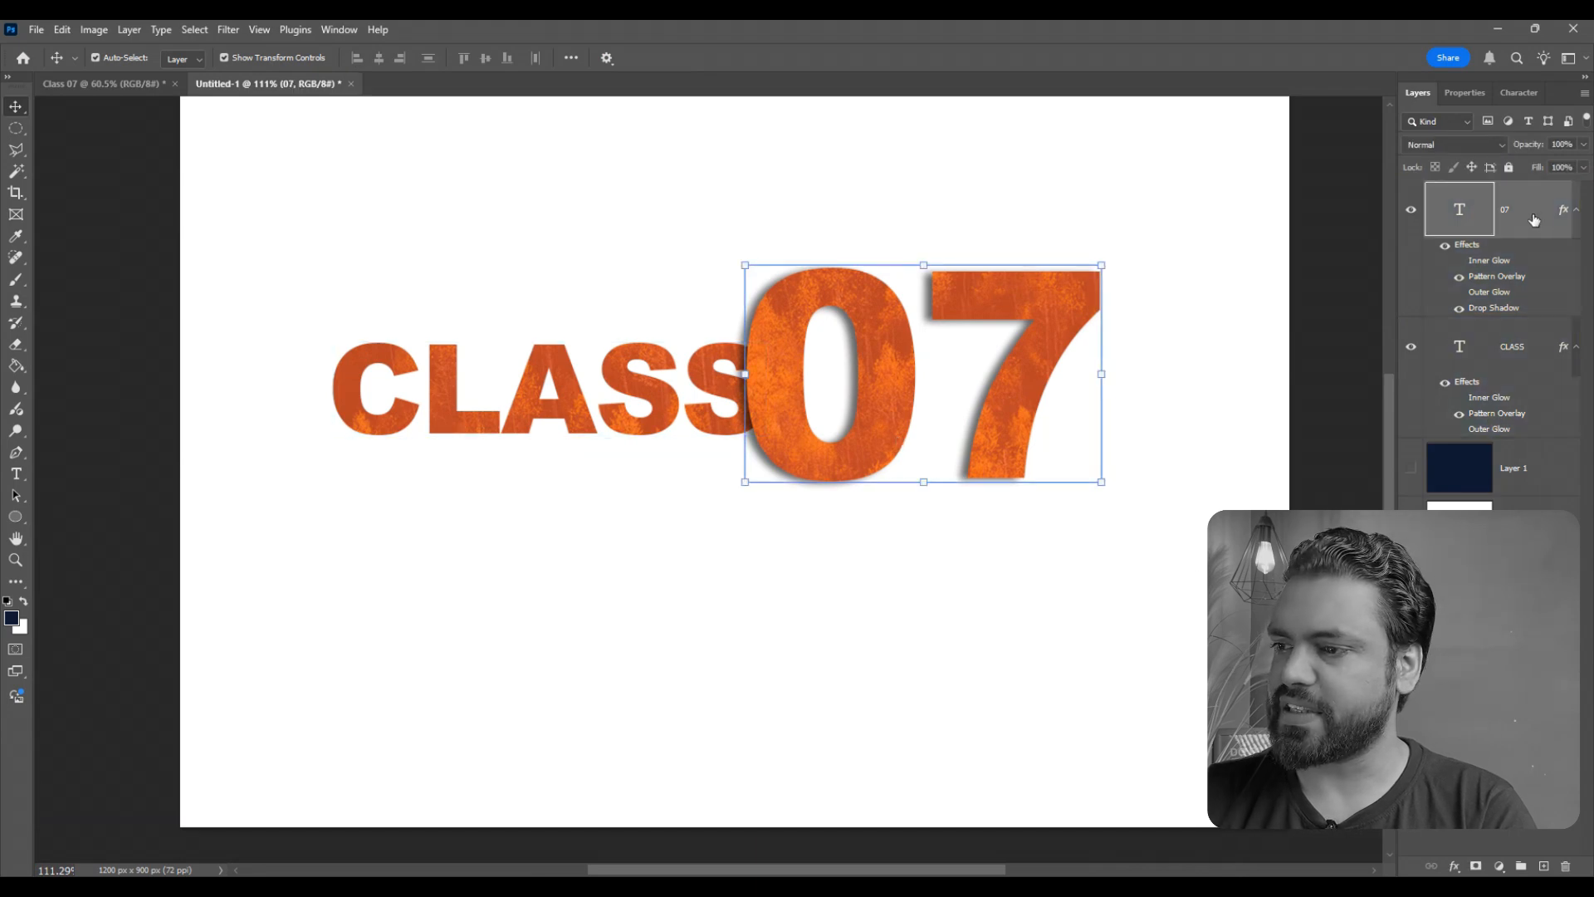
pyautogui.doubleClick(1467, 207)
pyautogui.click(1436, 214)
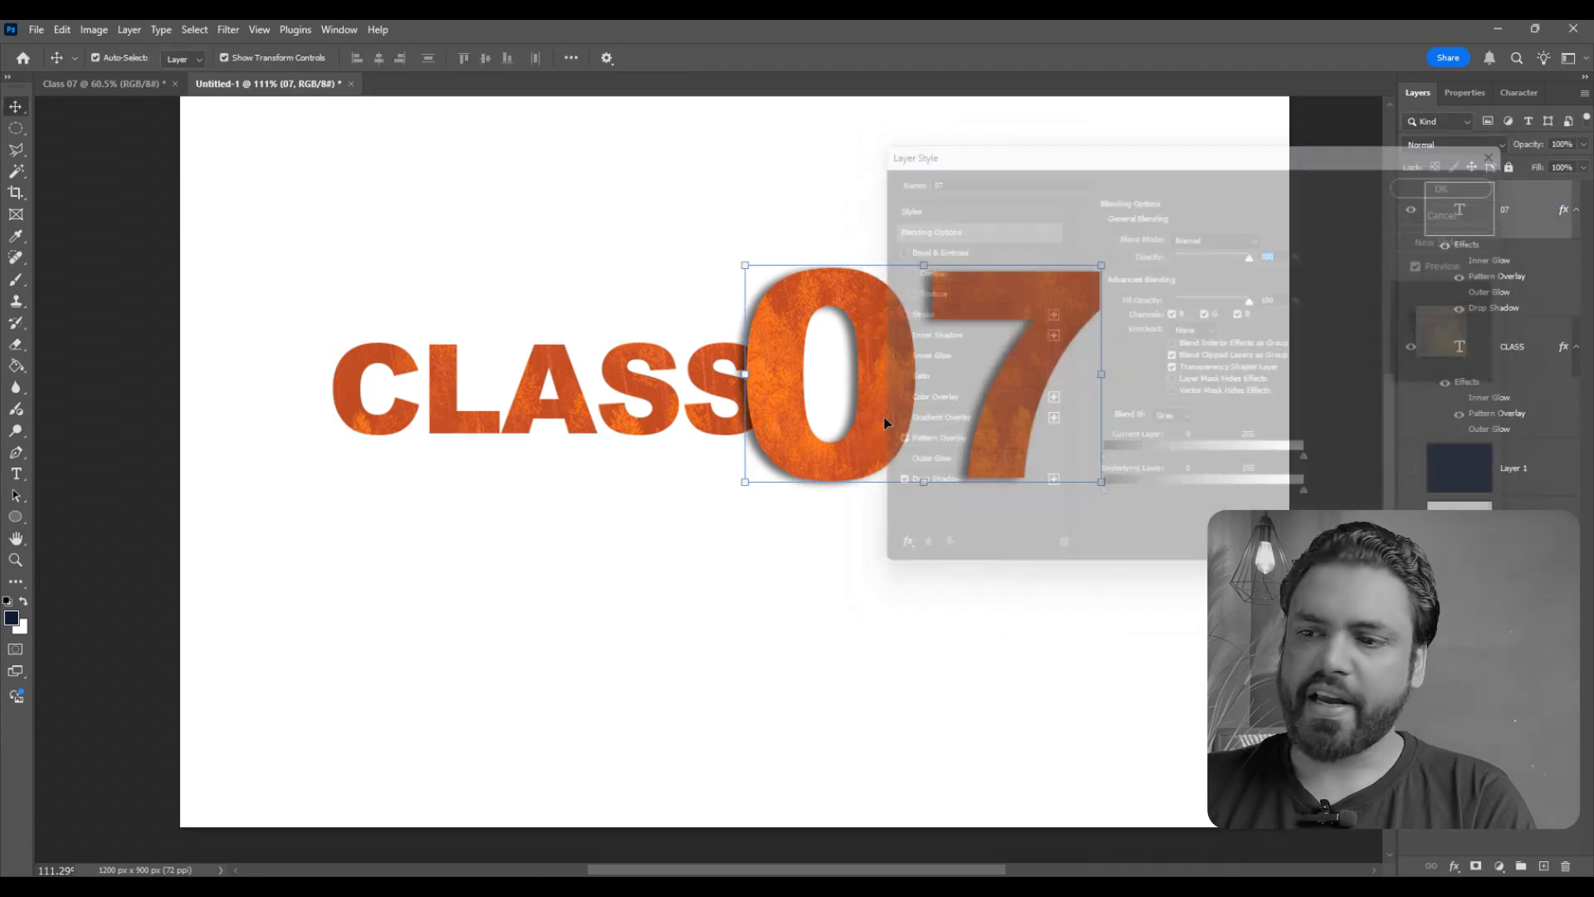
# - Clear the whole layer style from the 07 text layer
pyautogui.click(662, 427)
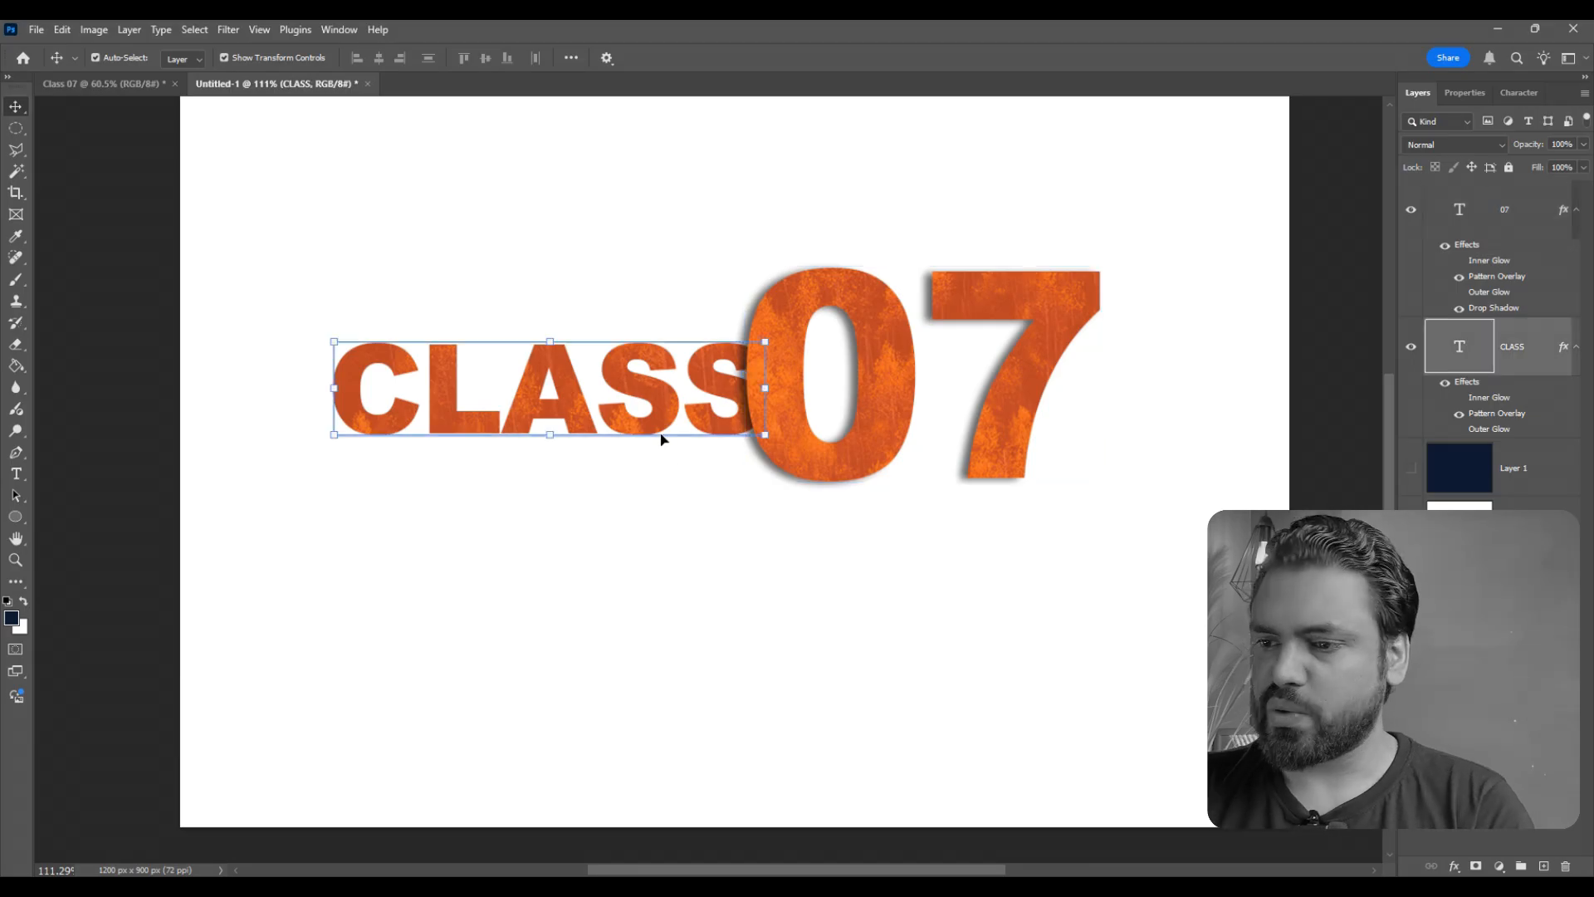
pyautogui.click(925, 374)
pyautogui.rightClick(1536, 216)
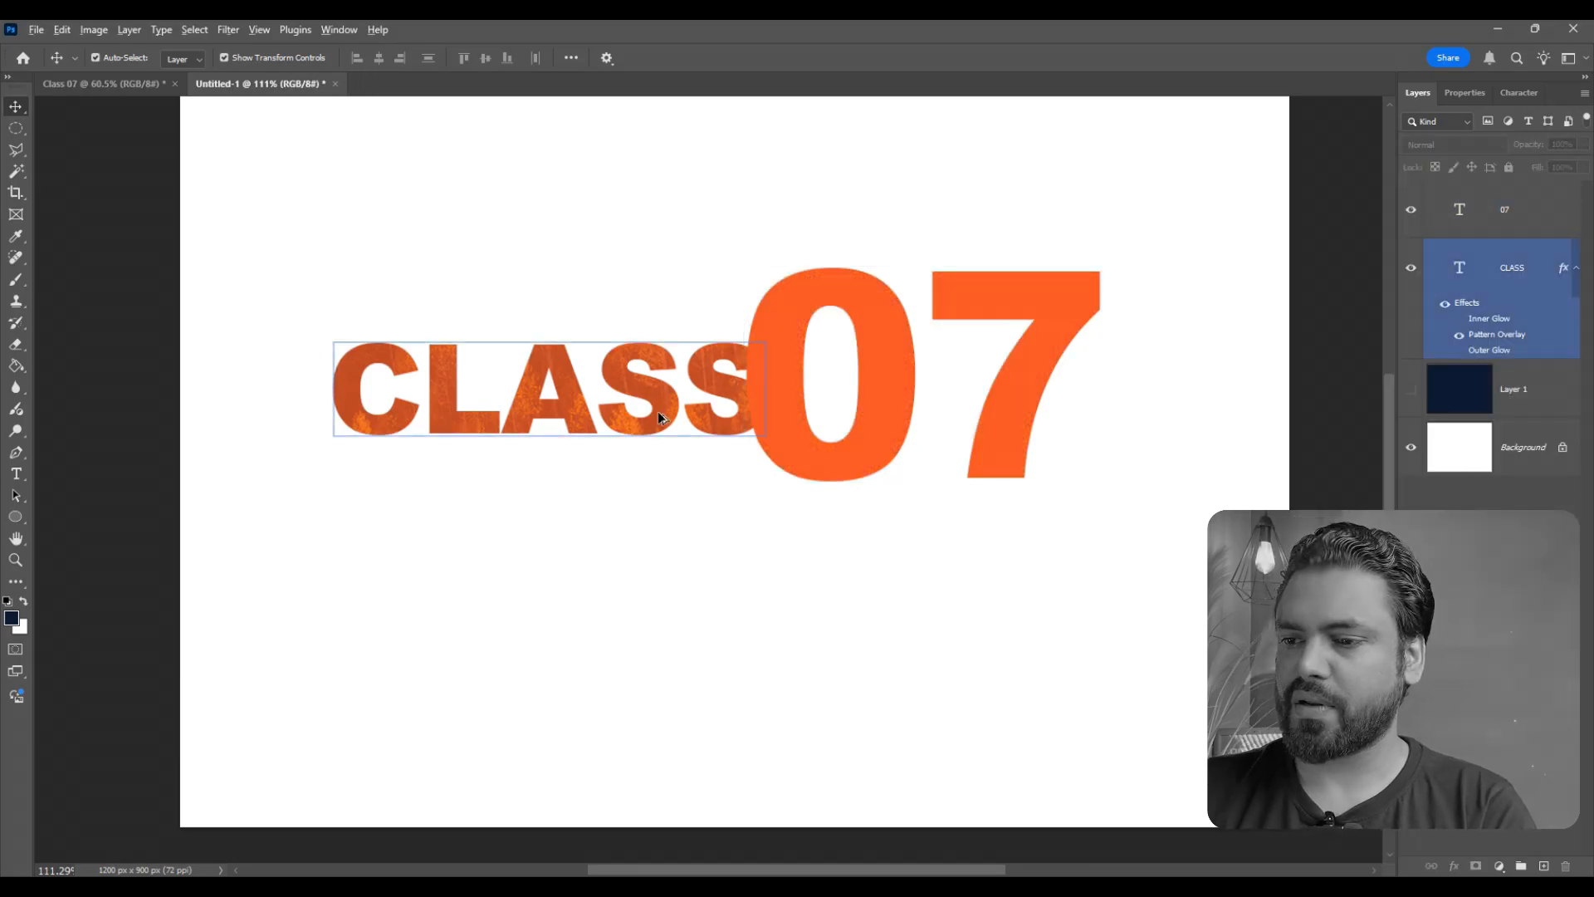
pyautogui.scroll(-1, 657, 414)
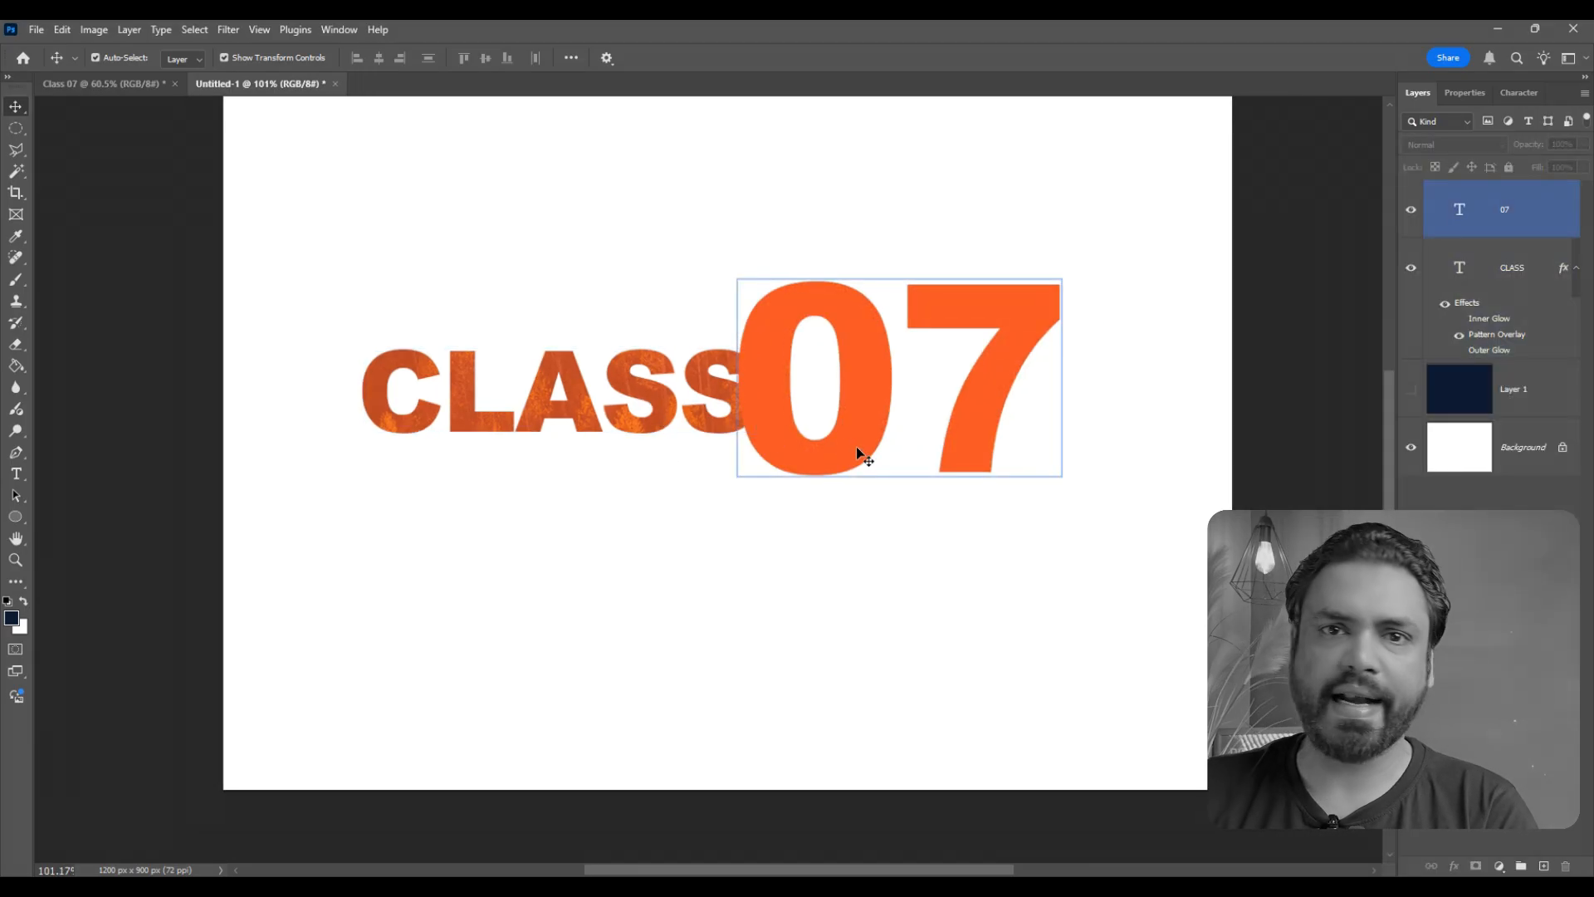
pyautogui.click(874, 523)
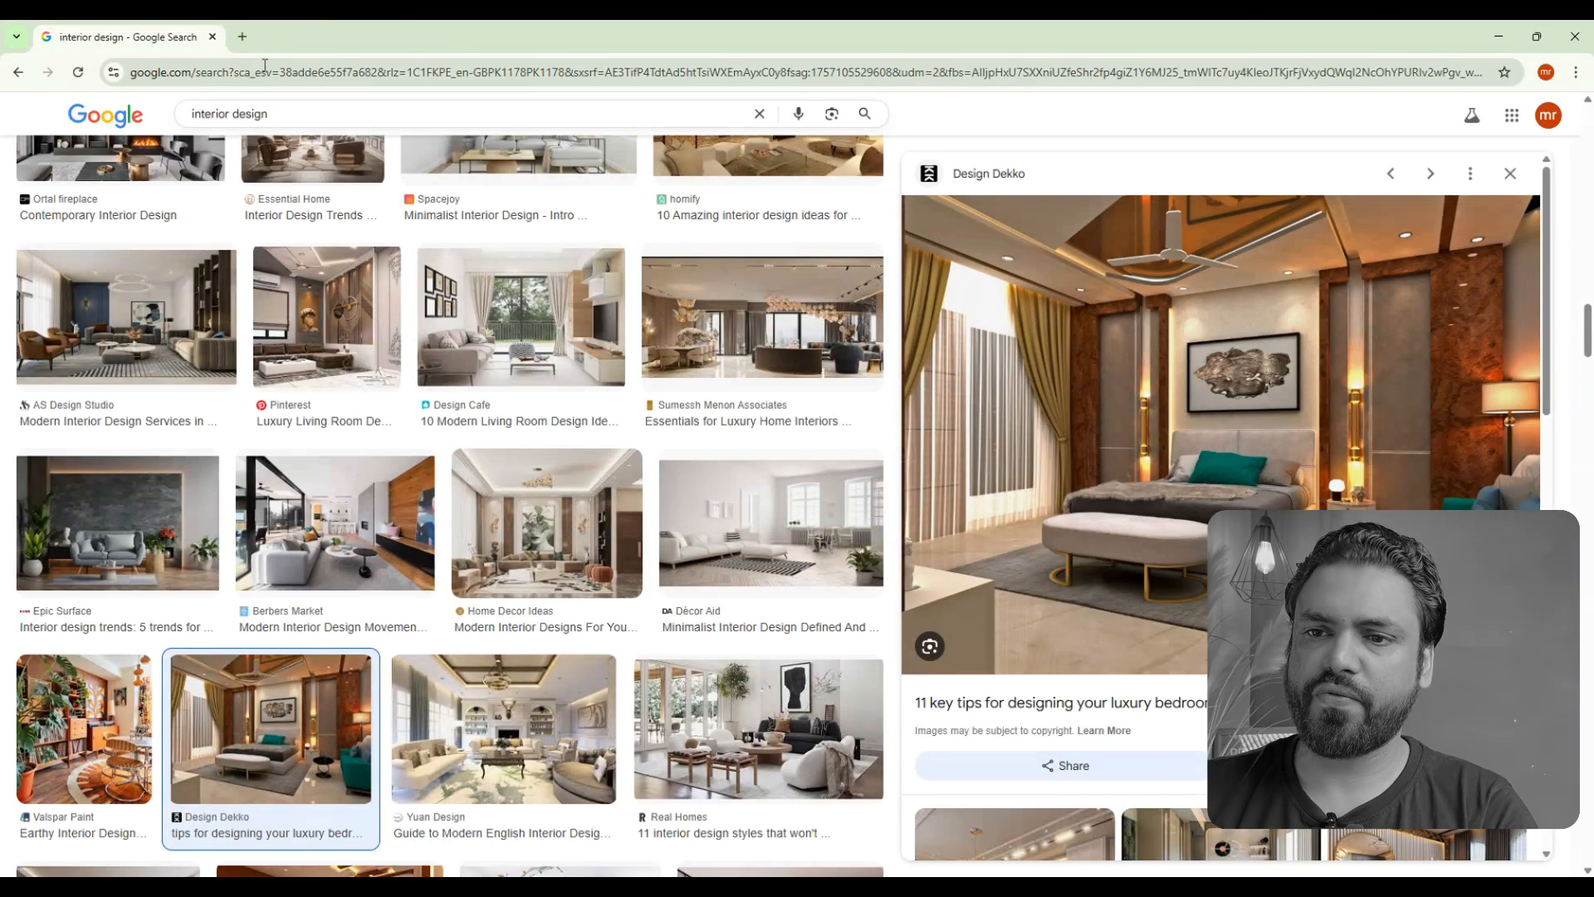
# - In a new Chrome tab, search Google Images for "Abstract design"
pyautogui.click(158, 18)
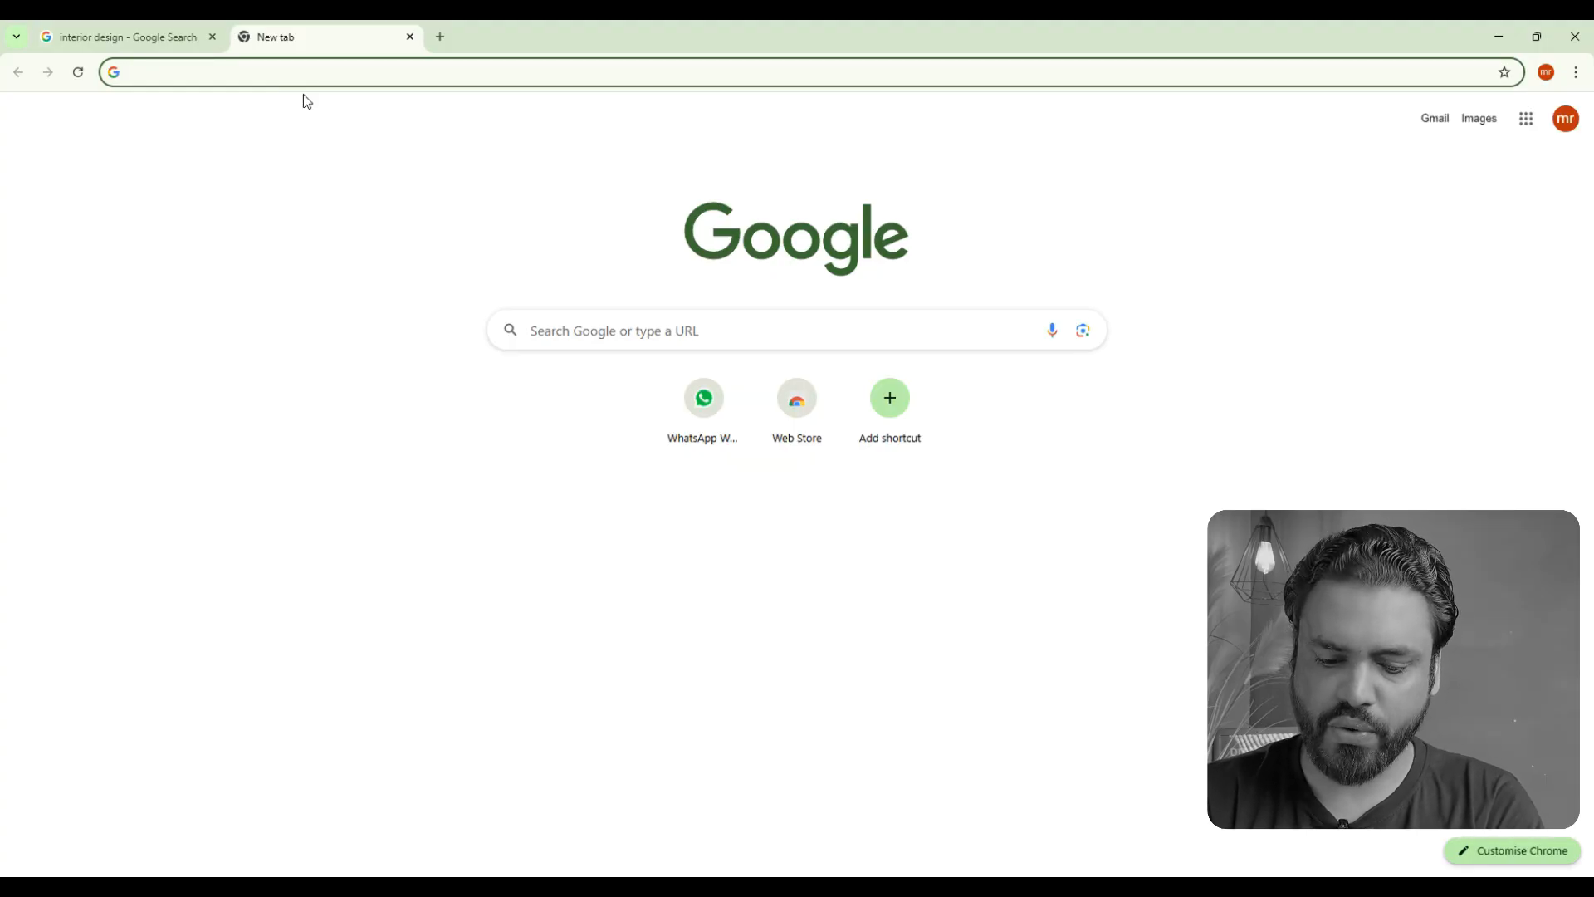
pyautogui.write('Absrtact des')
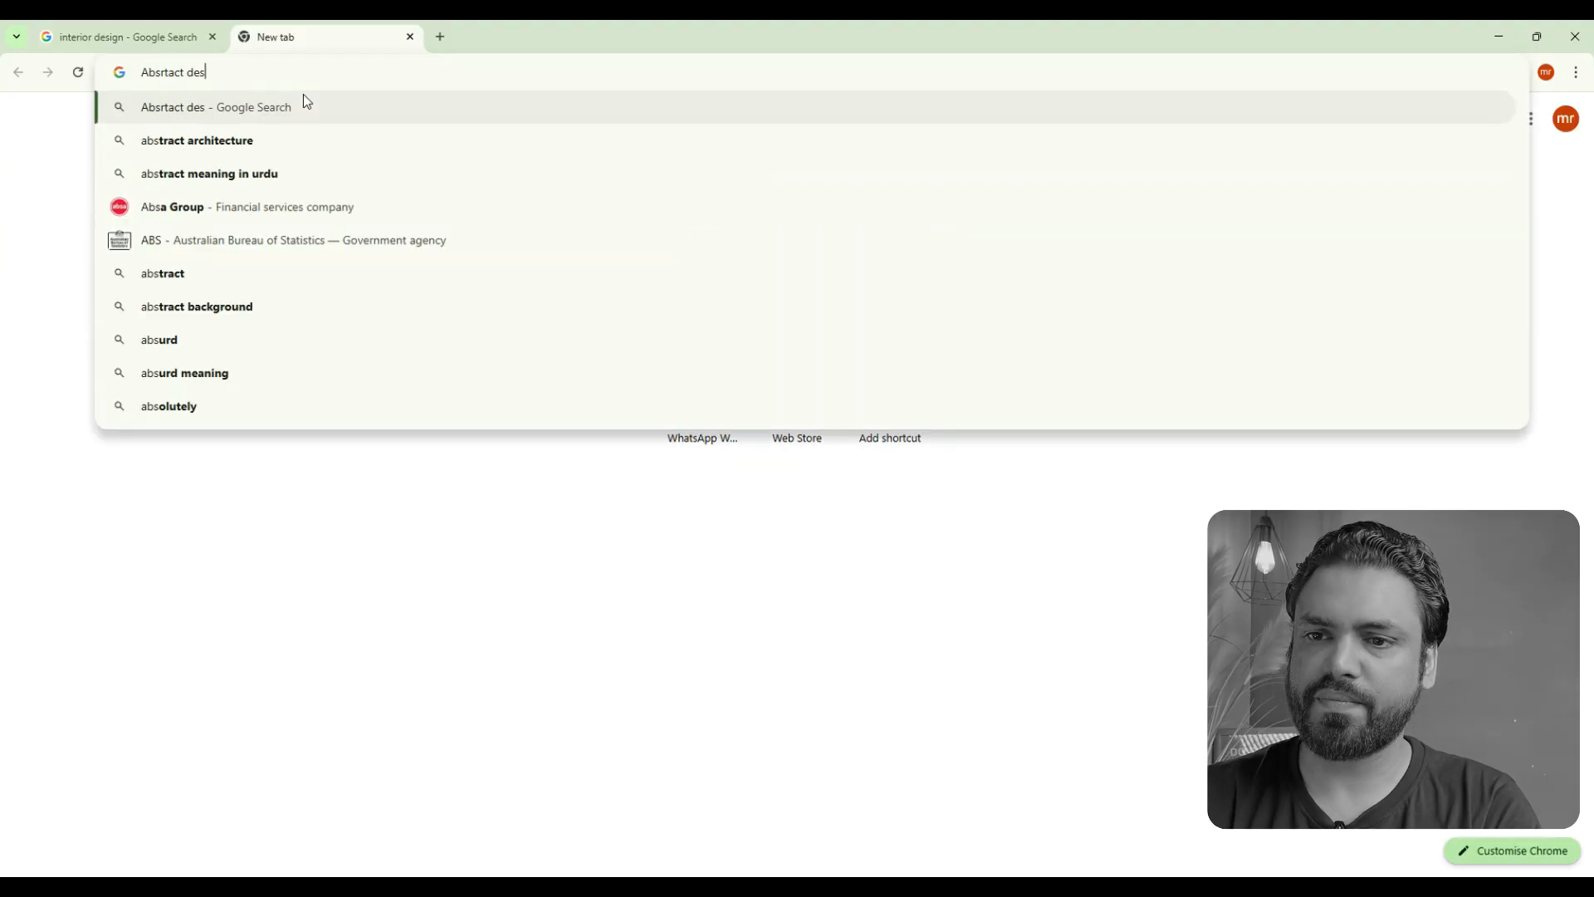
pyautogui.write('ign')
pyautogui.press('Return')
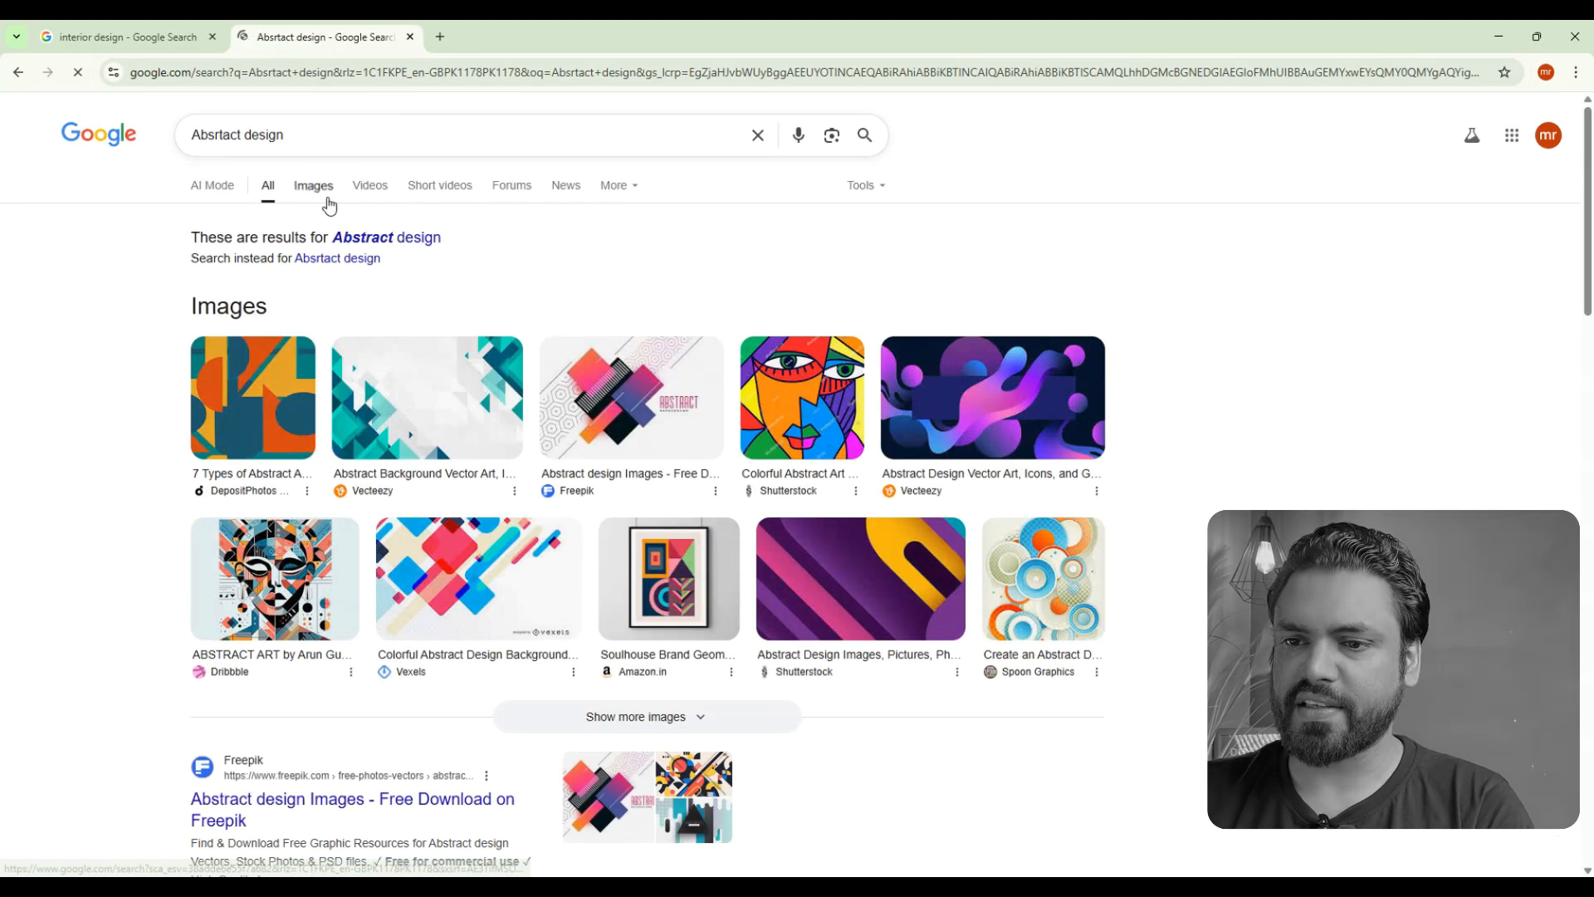
pyautogui.click(329, 201)
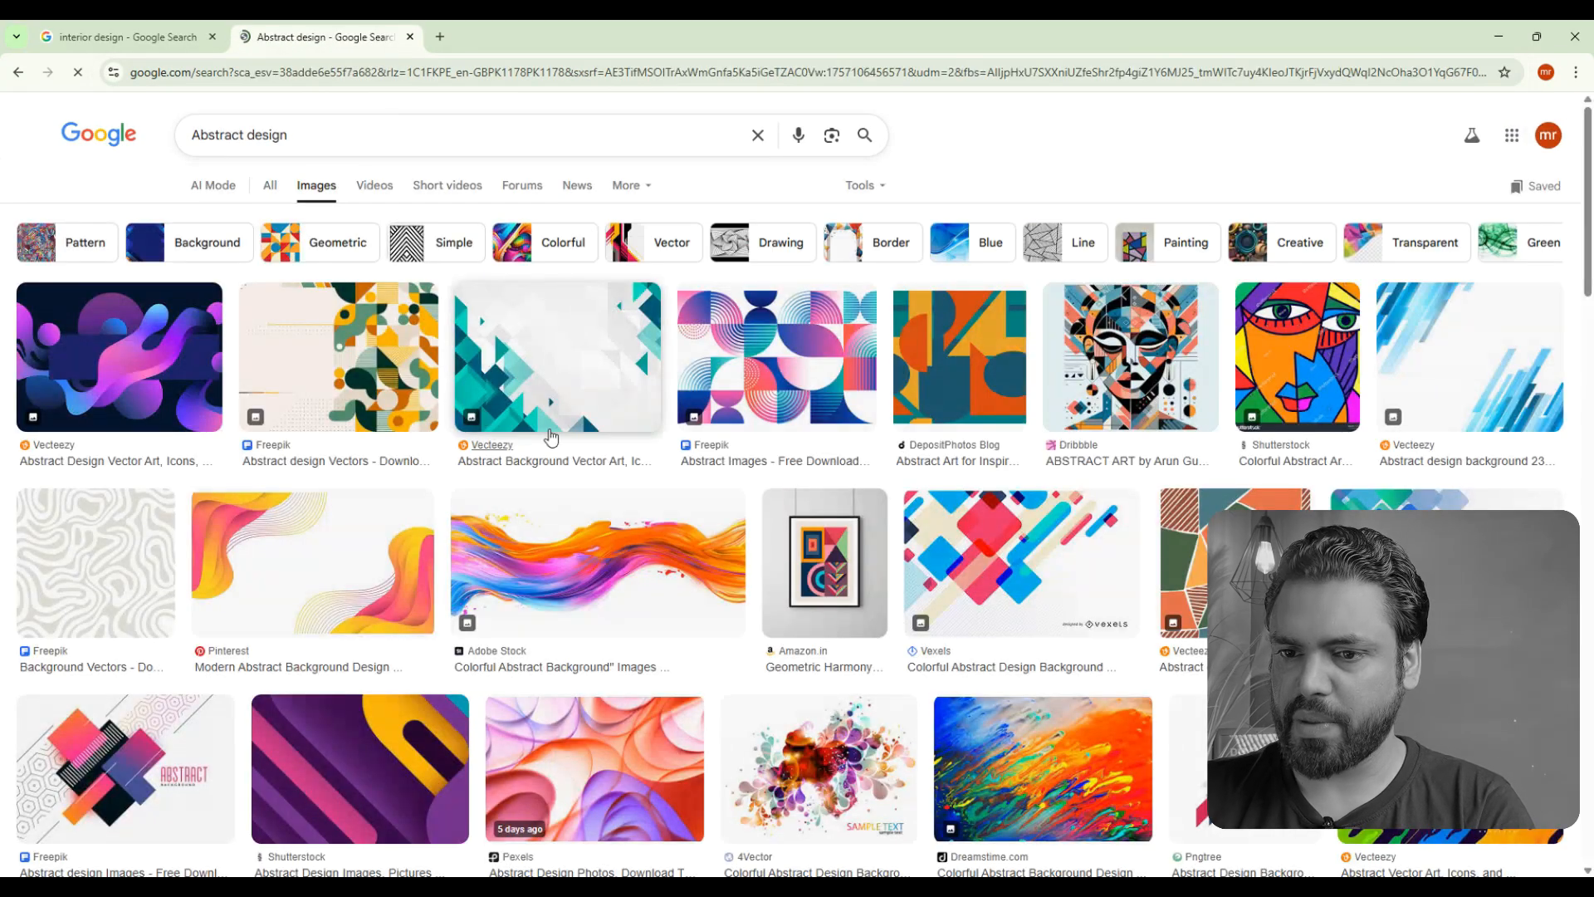
# - Open the purple-to-orange layered wave image from Adobe Stock in the image results and copy it
pyautogui.scroll(-3, 615, 472)
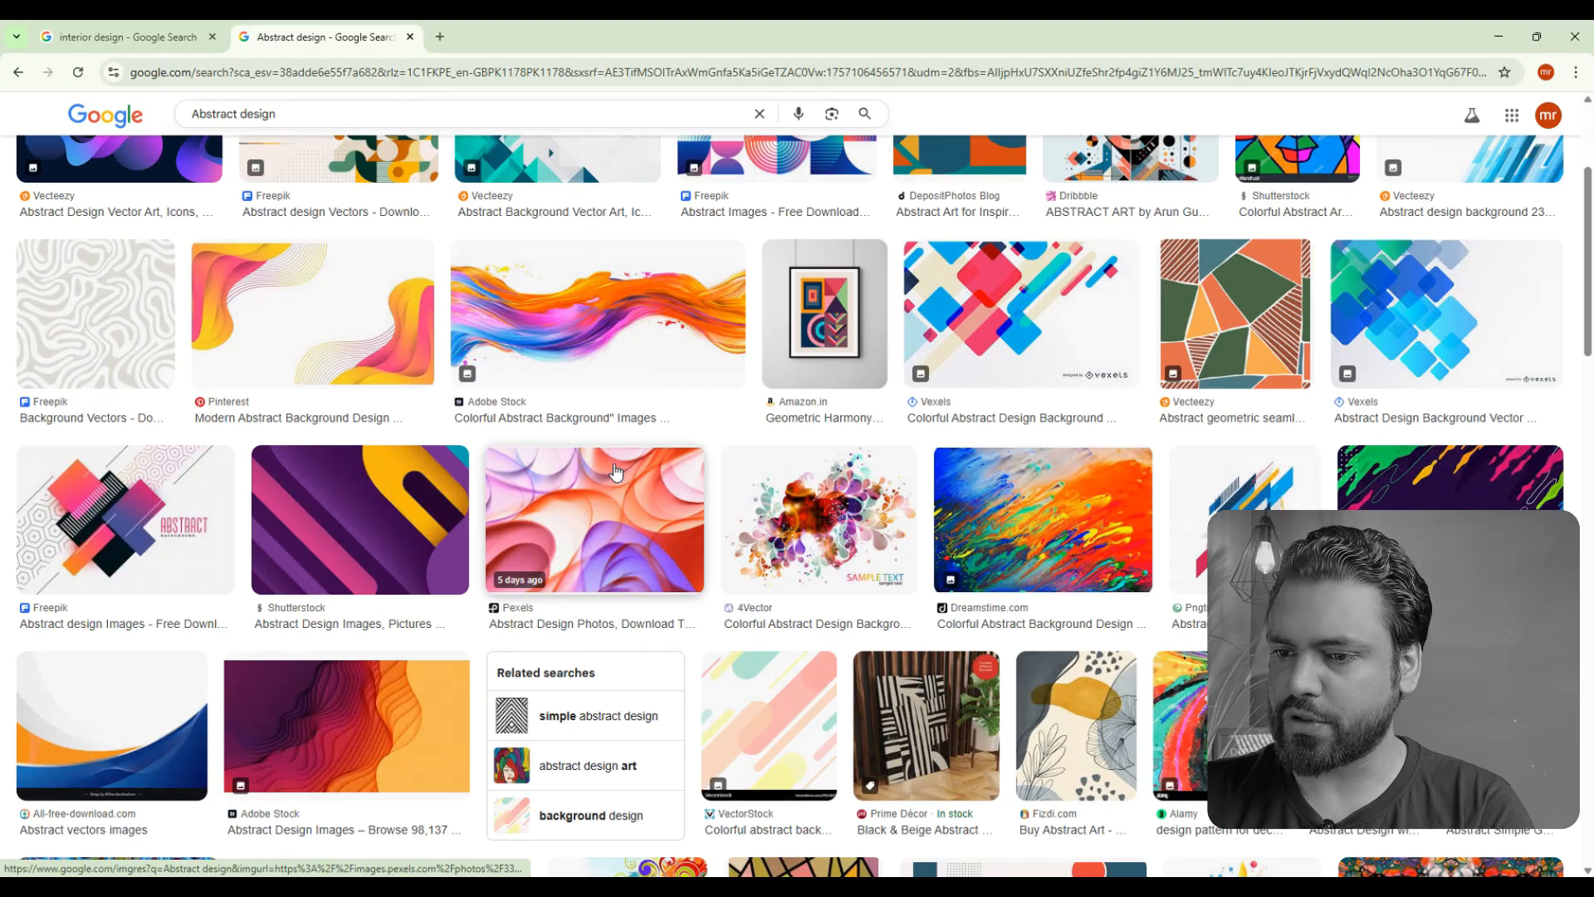
pyautogui.scroll(-1, 629, 519)
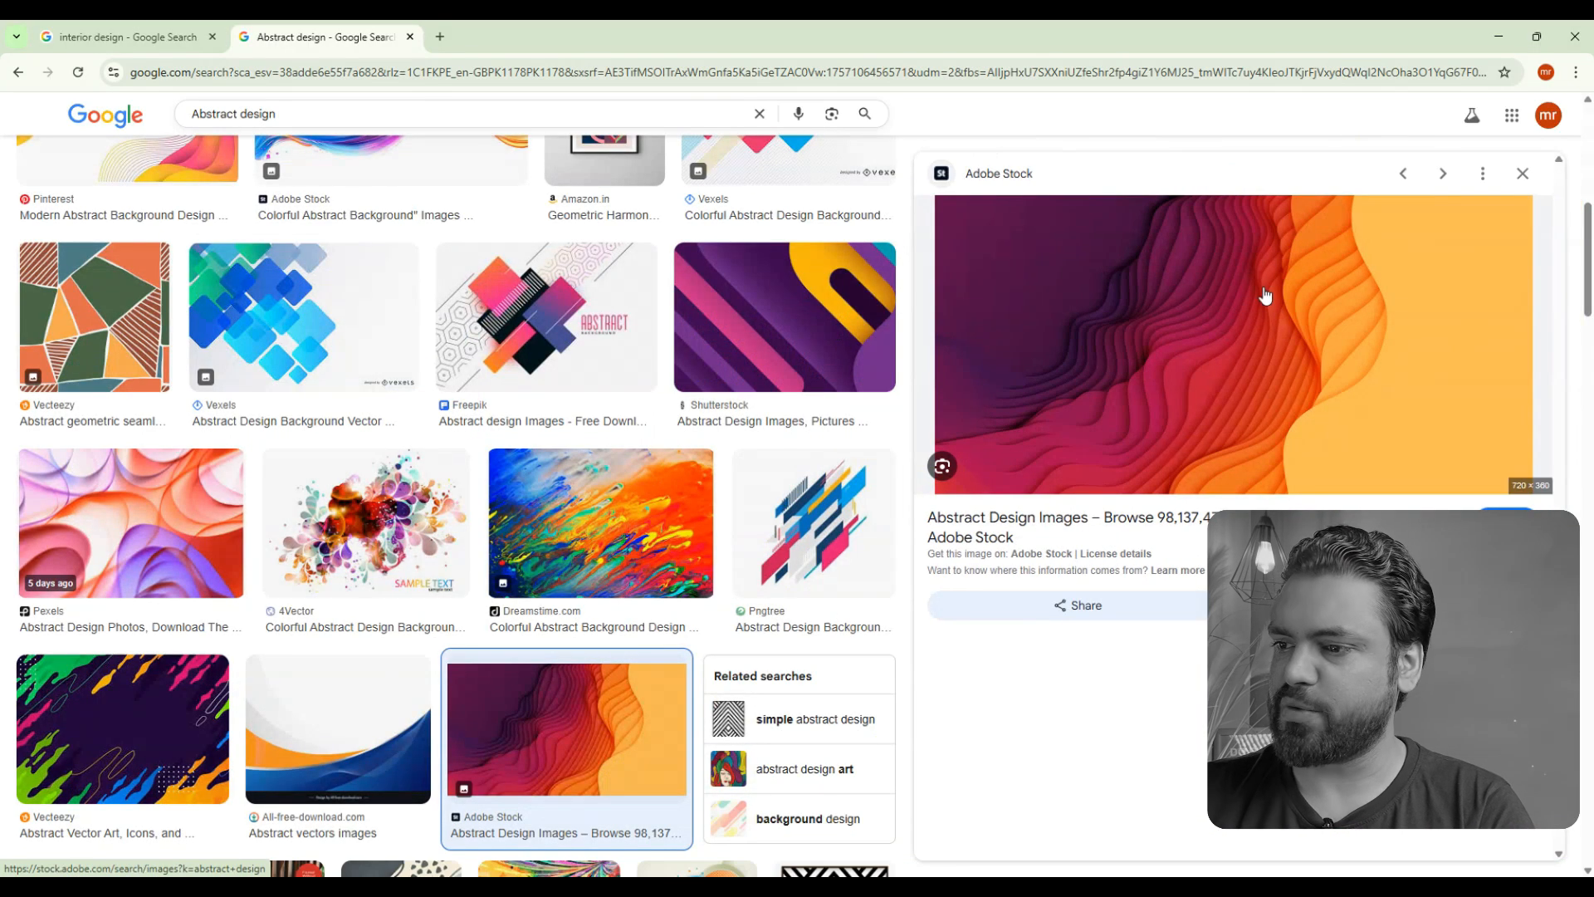
pyautogui.rightClick(1212, 331)
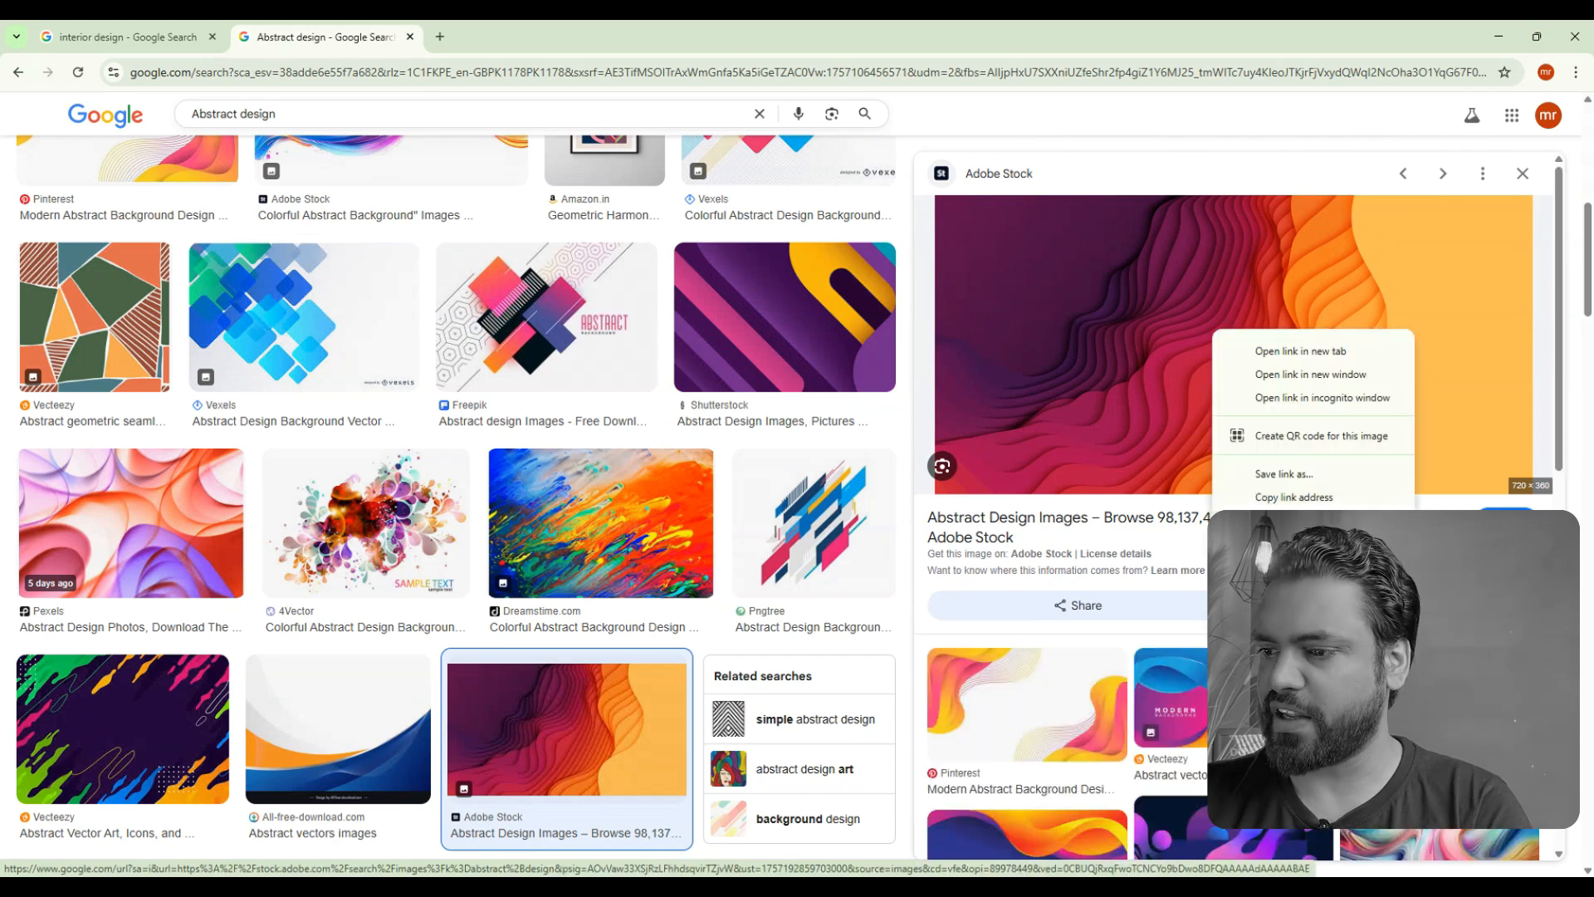
pyautogui.click(1279, 582)
# - Switch back to Photoshop, paste the wave image over the 07 text, and clip it to that text with a clipping mask
pyautogui.hotkey('alt', 'Tab')
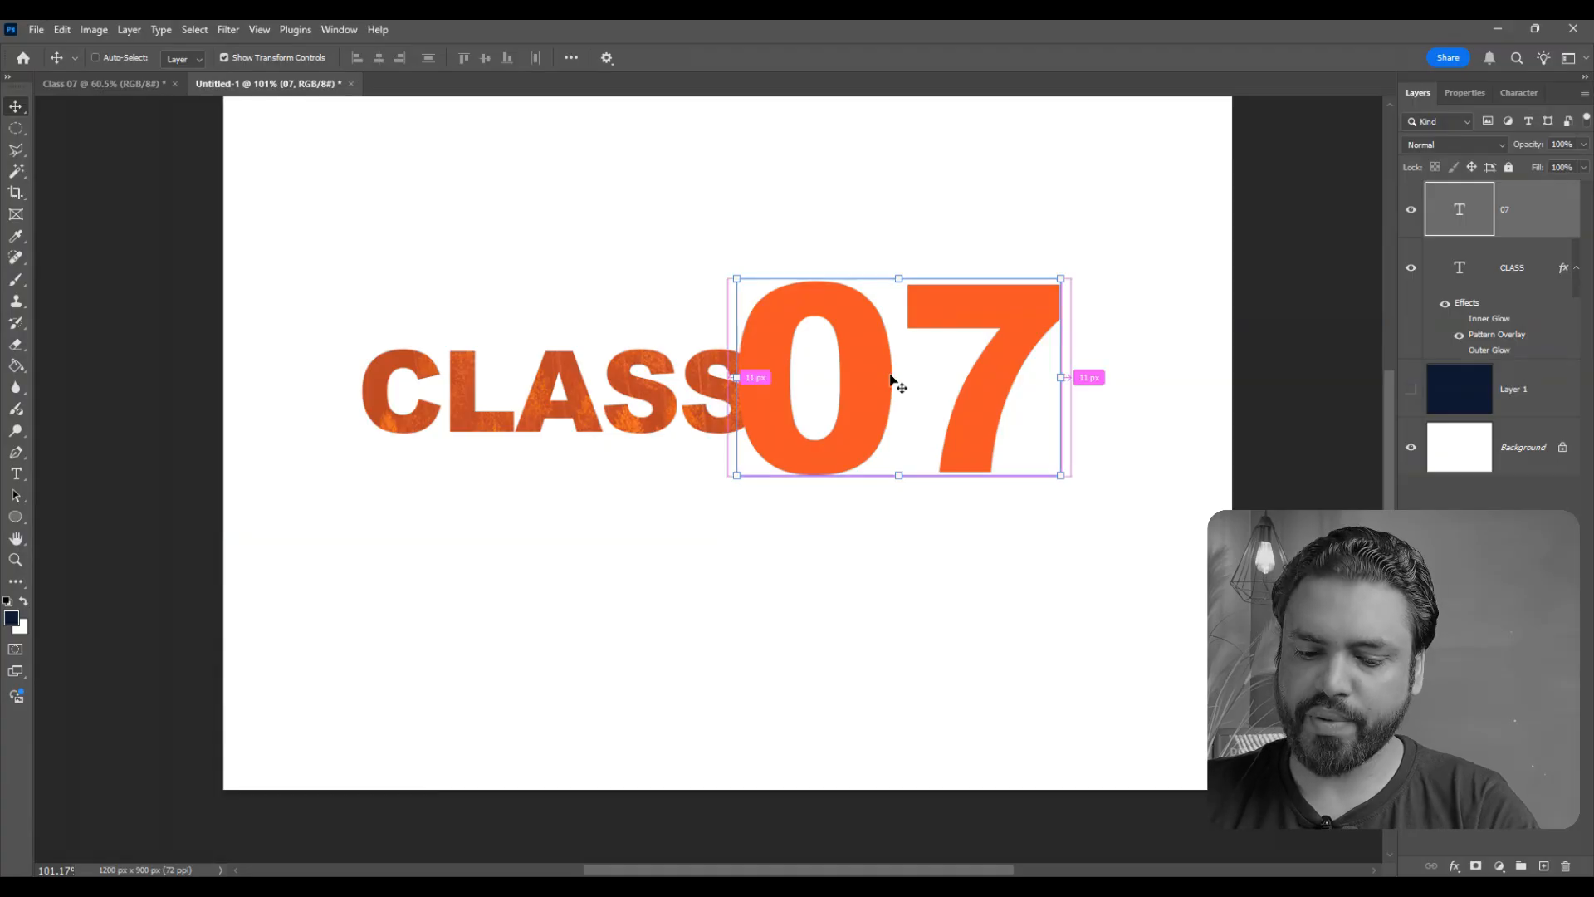
pyautogui.hotkey('ctrl', 'v')
pyautogui.moveTo(814, 448); pyautogui.dragTo(1044, 384)
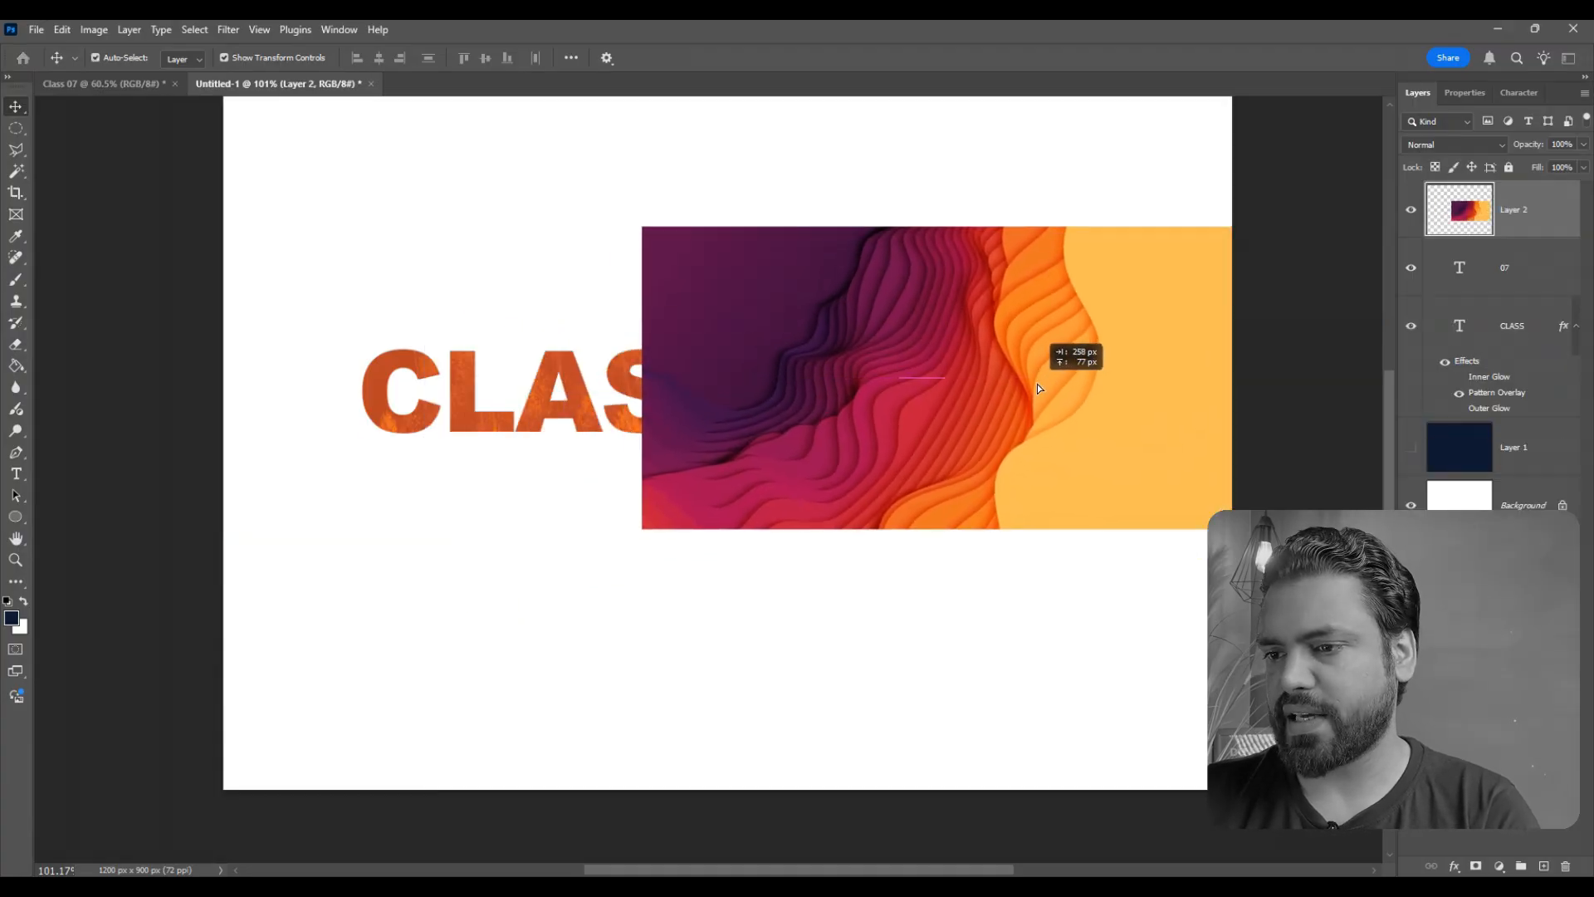
pyautogui.rightClick(1532, 212)
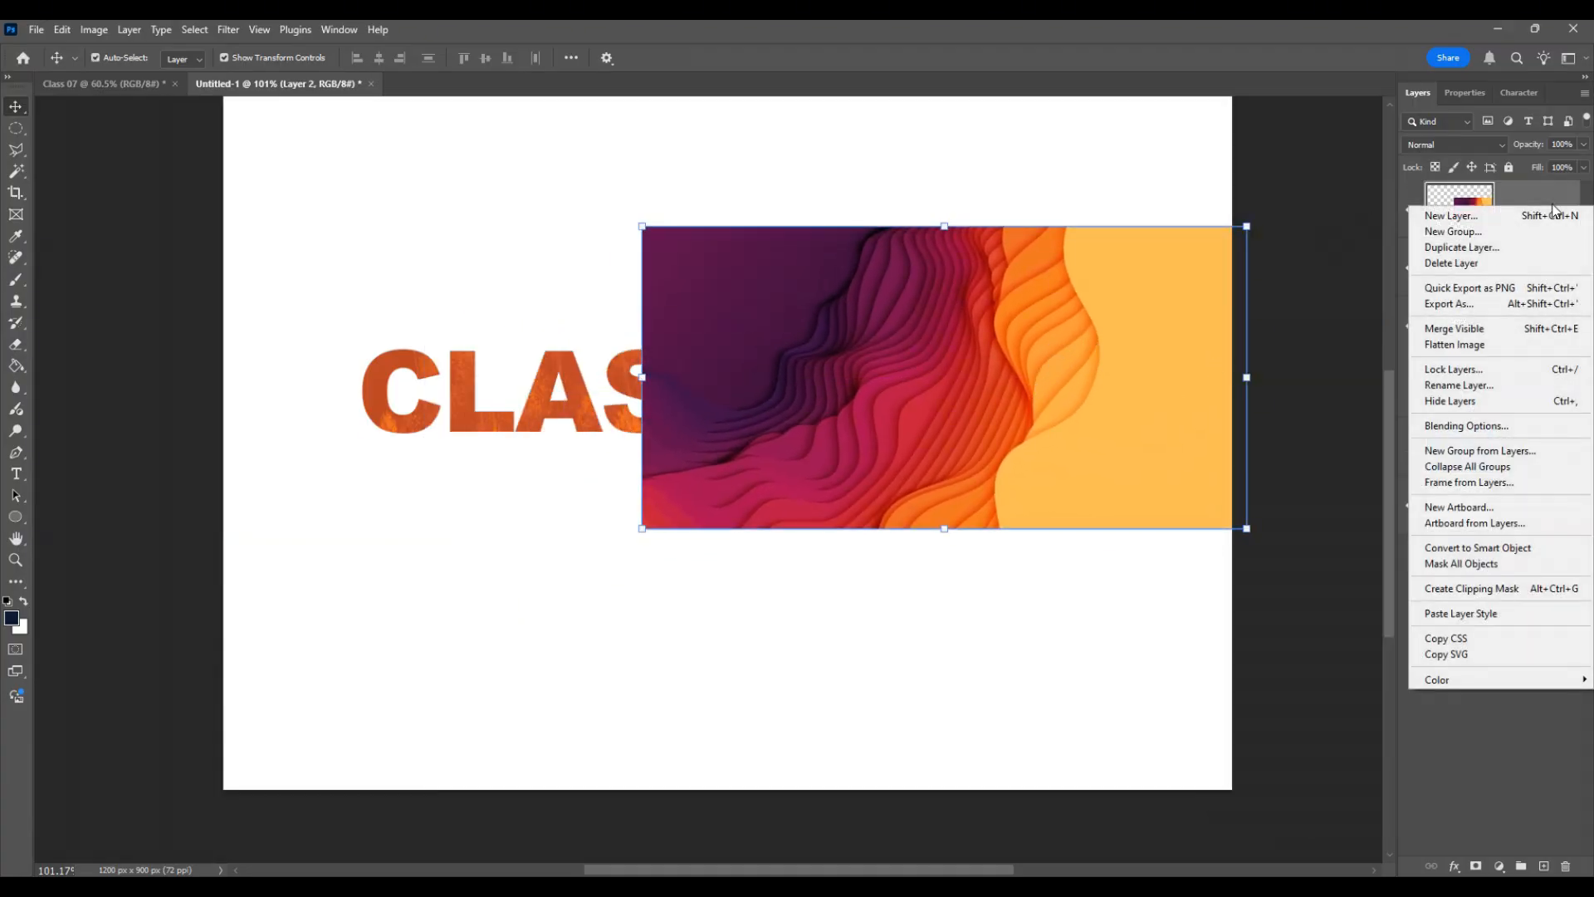
pyautogui.click(1442, 588)
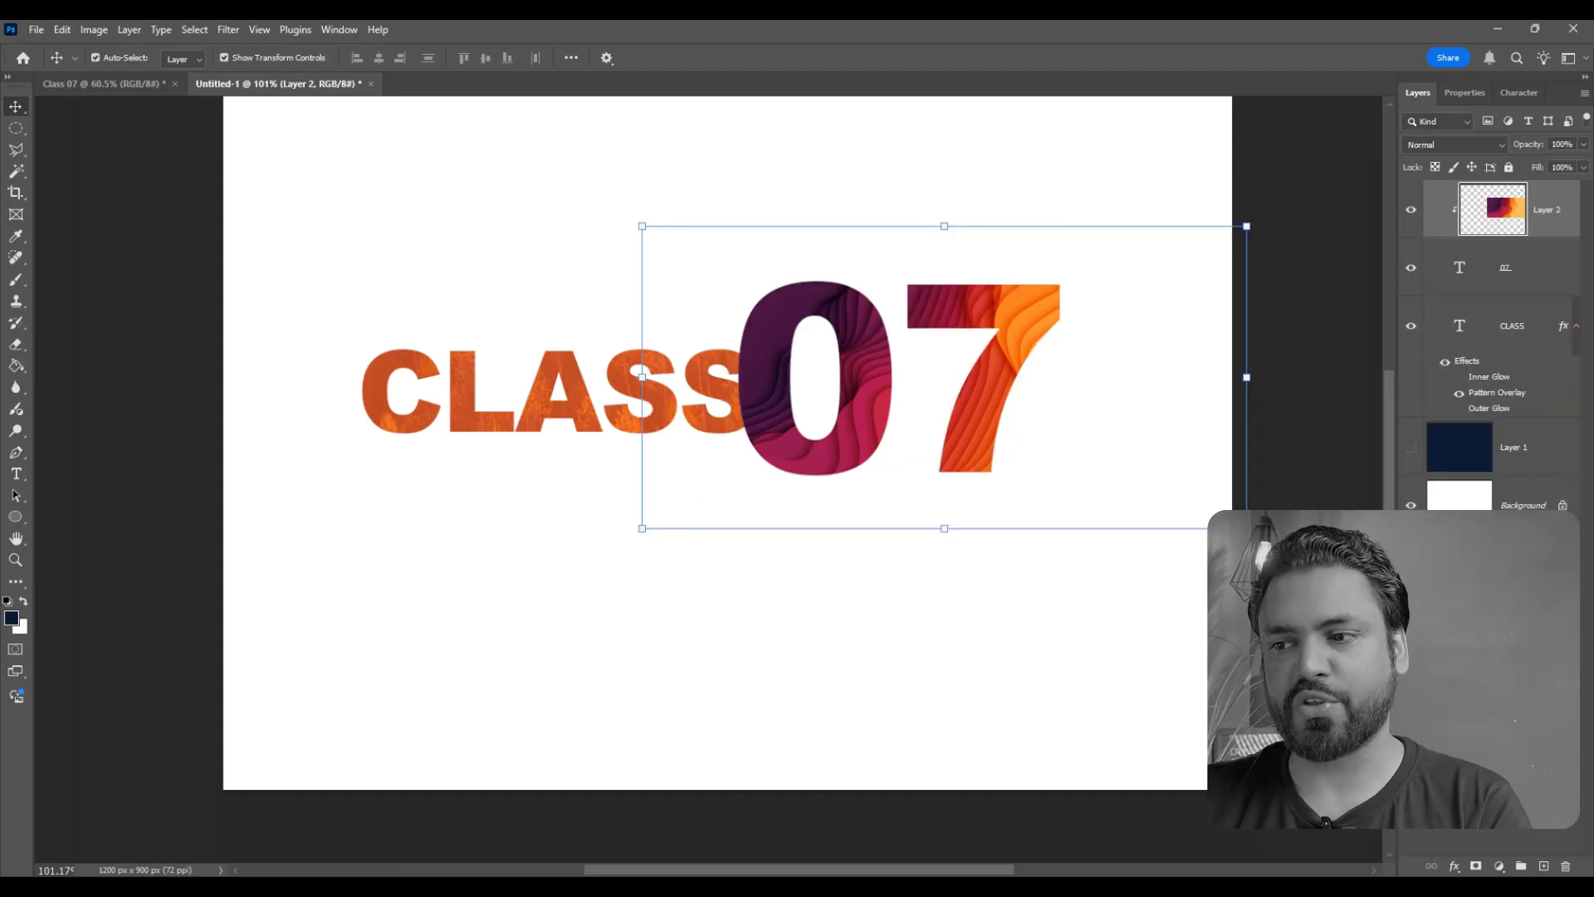
# - Shift the clipped wave image slightly to the left inside the 07 text and commit the transform
pyautogui.scroll(5, 1096, 377)
pyautogui.scroll(-3, 999, 345)
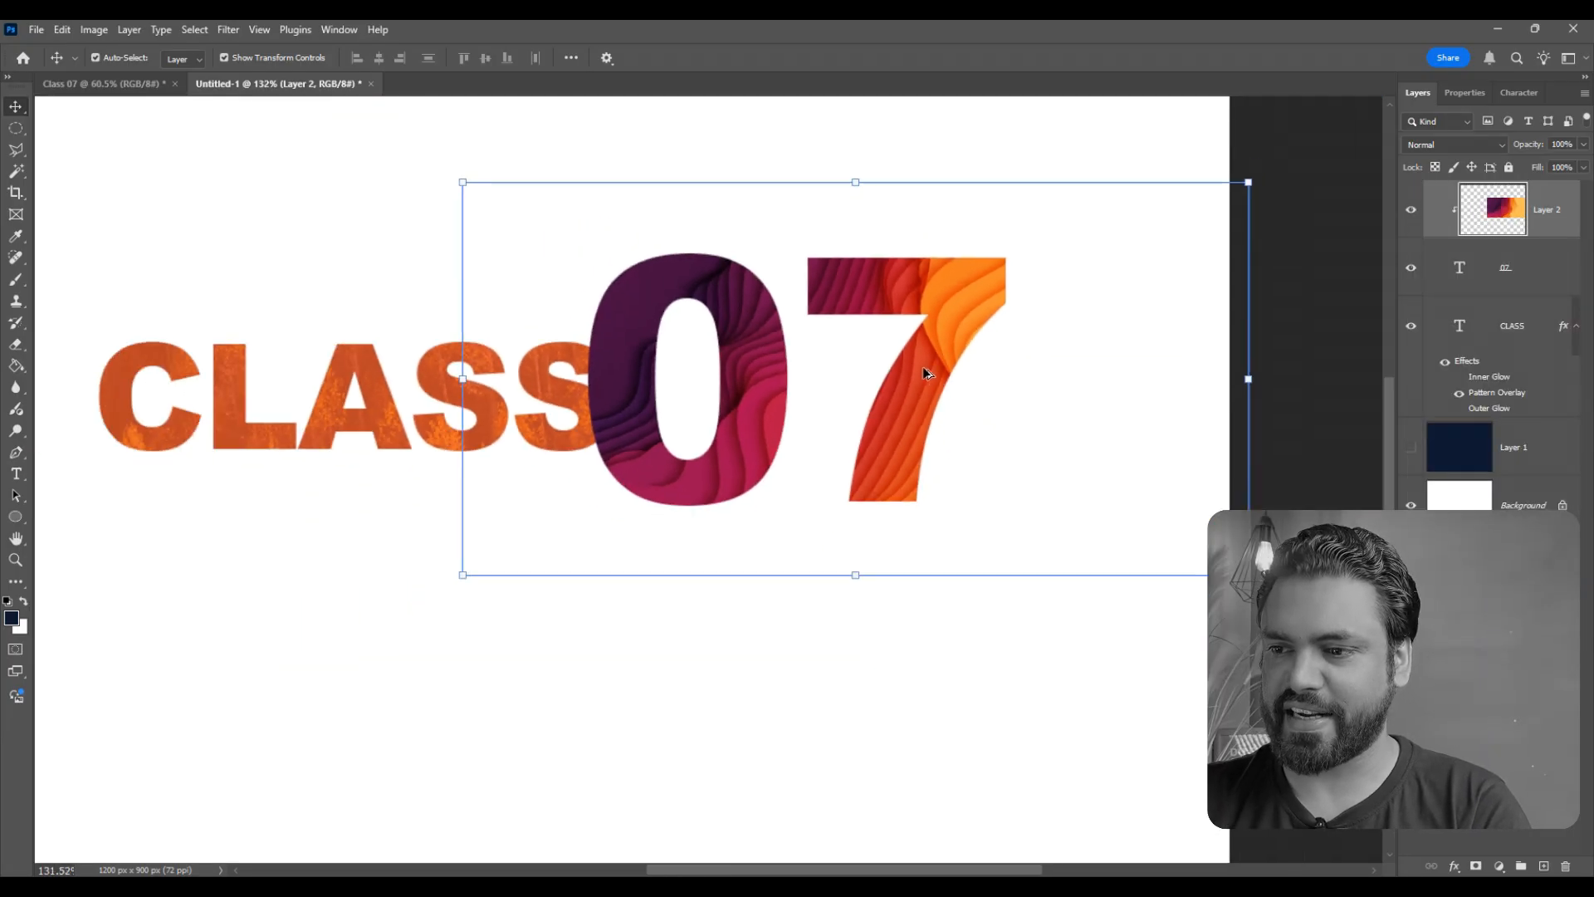
pyautogui.click(1248, 379)
pyautogui.moveTo(1156, 402)
pyautogui.mouseDown()
pyautogui.moveTo(1051, 397)
pyautogui.moveTo(1093, 406)
pyautogui.moveTo(1096, 459)
pyautogui.moveTo(1146, 435)
pyautogui.moveTo(1132, 395)
pyautogui.mouseUp()
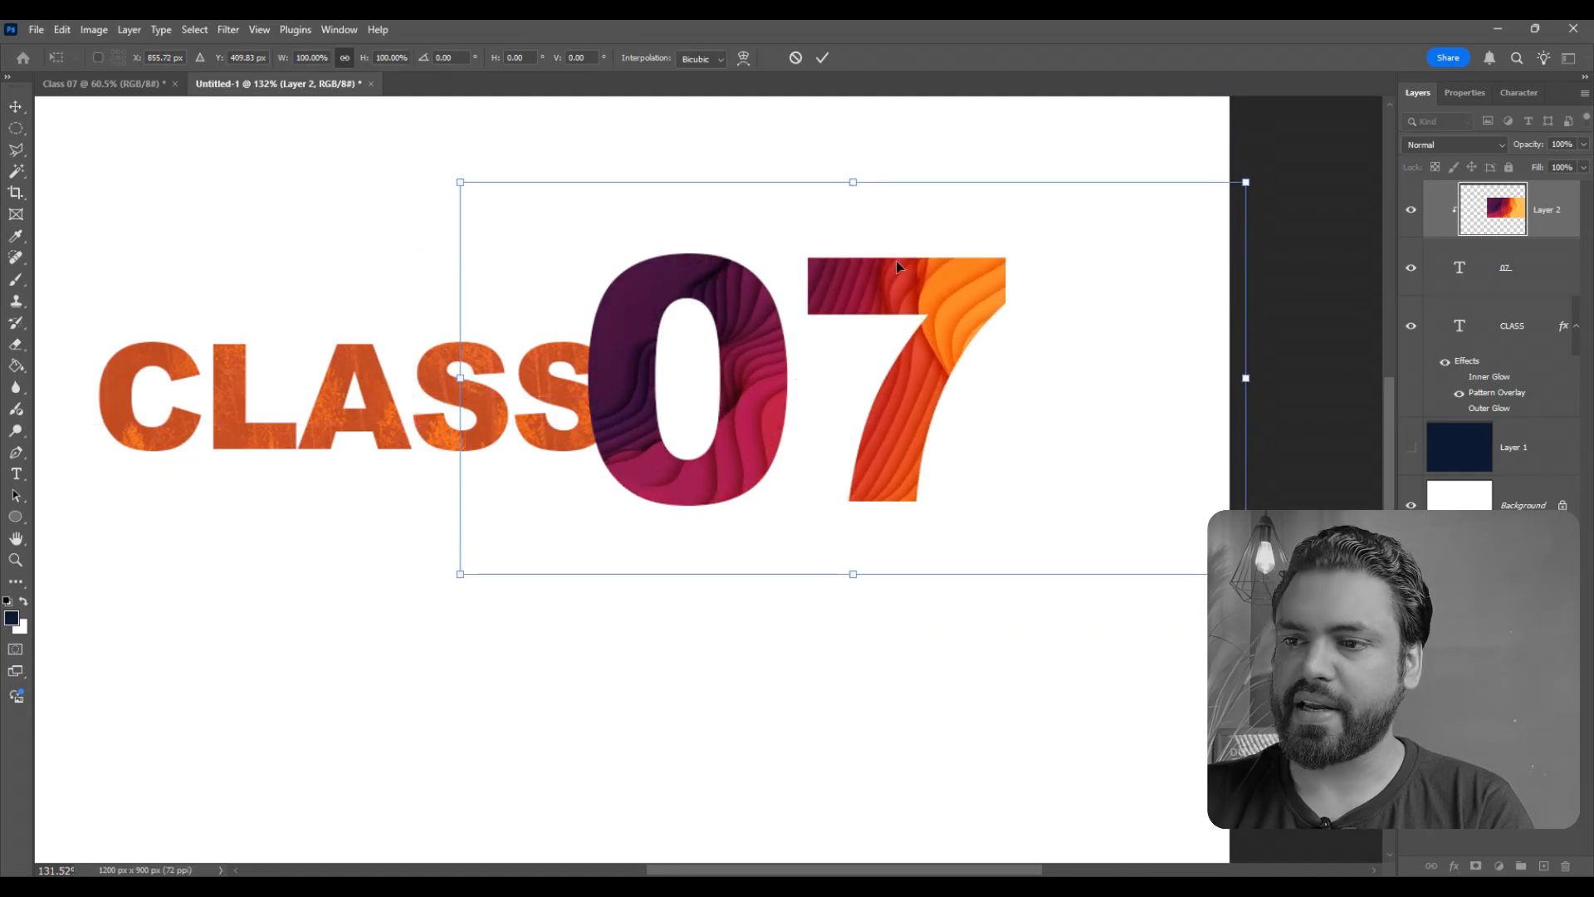
pyautogui.click(822, 58)
pyautogui.scroll(-3, 659, 445)
pyautogui.scroll(3, 660, 446)
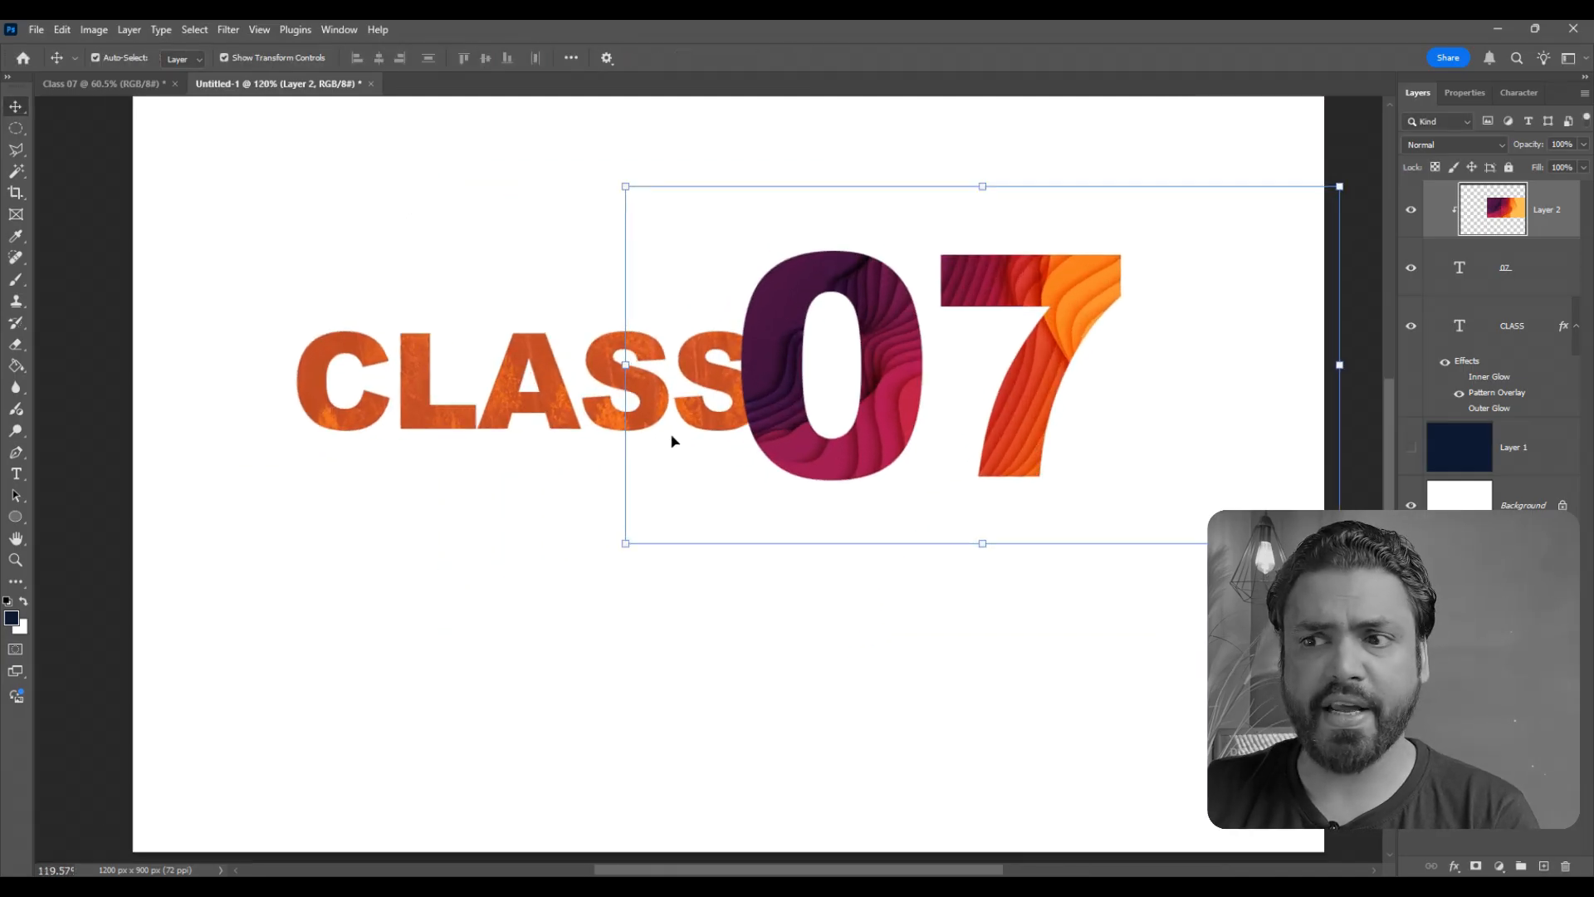
# - Clear the whole layer style from the CLASS text layer
pyautogui.click(590, 415)
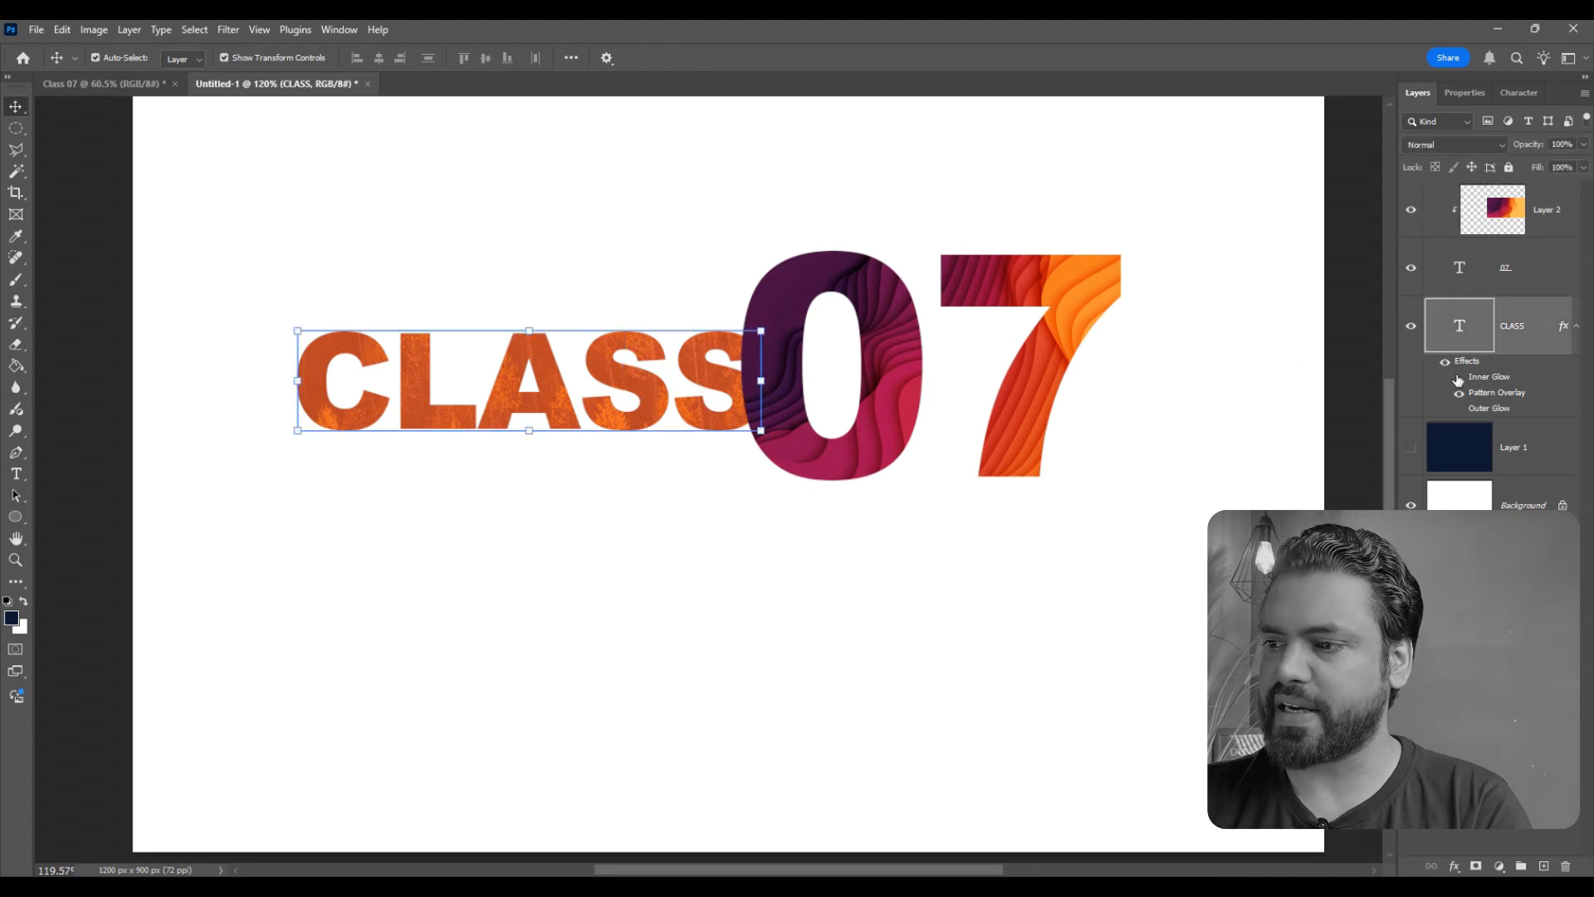
pyautogui.rightClick(1534, 331)
pyautogui.click(1403, 702)
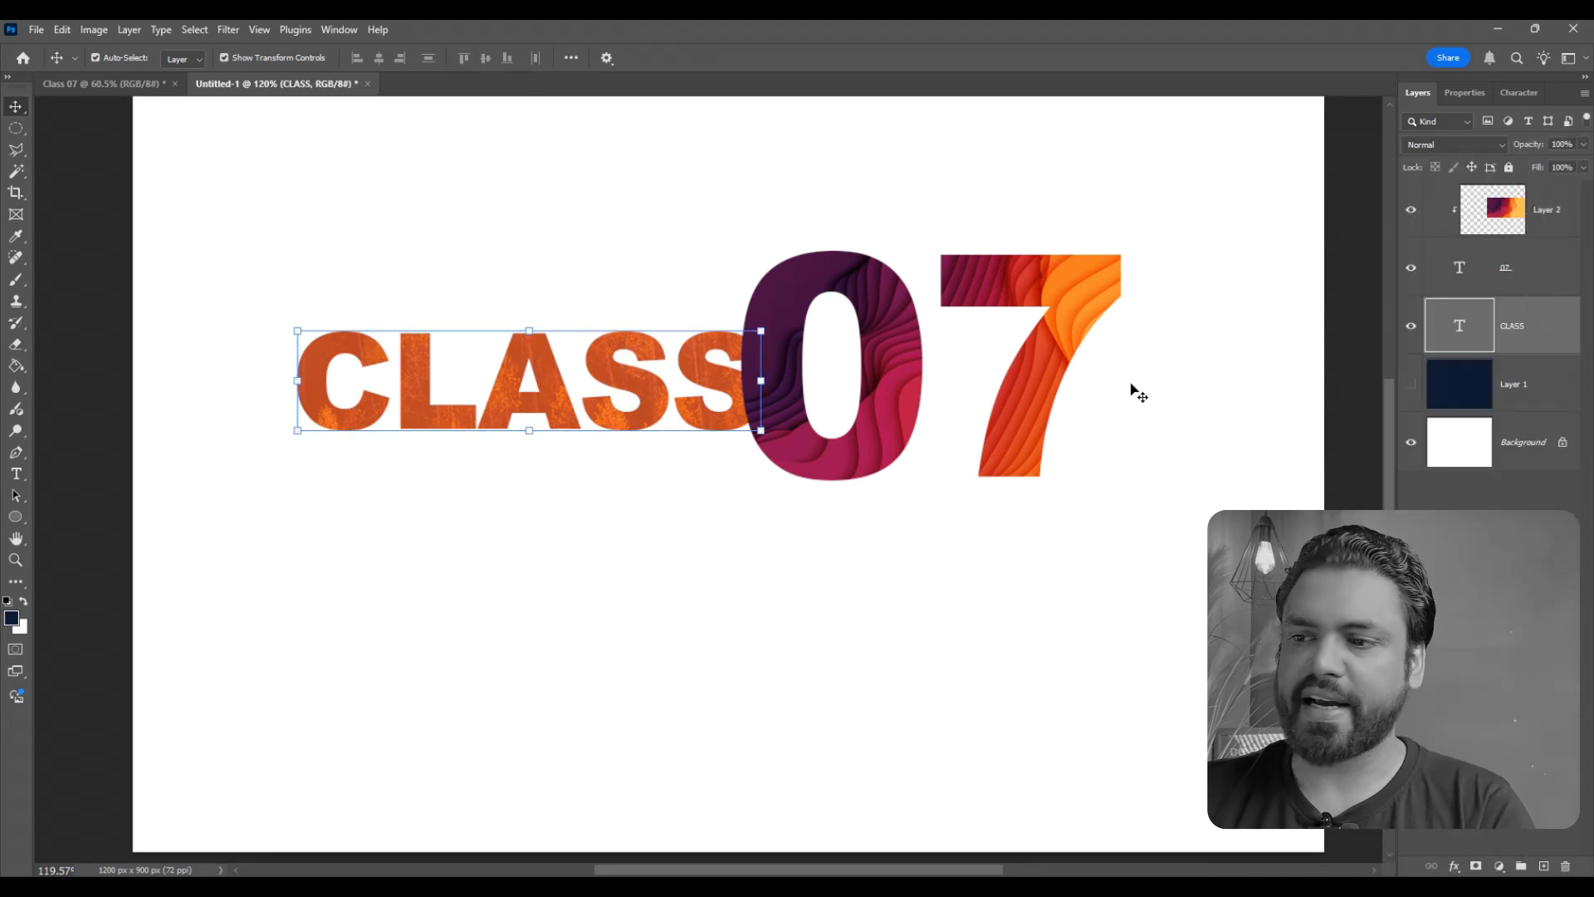
# - Paste the wave image over the CLASS text and clip it to that text with a clipping mask
pyautogui.scroll(2, 604, 471)
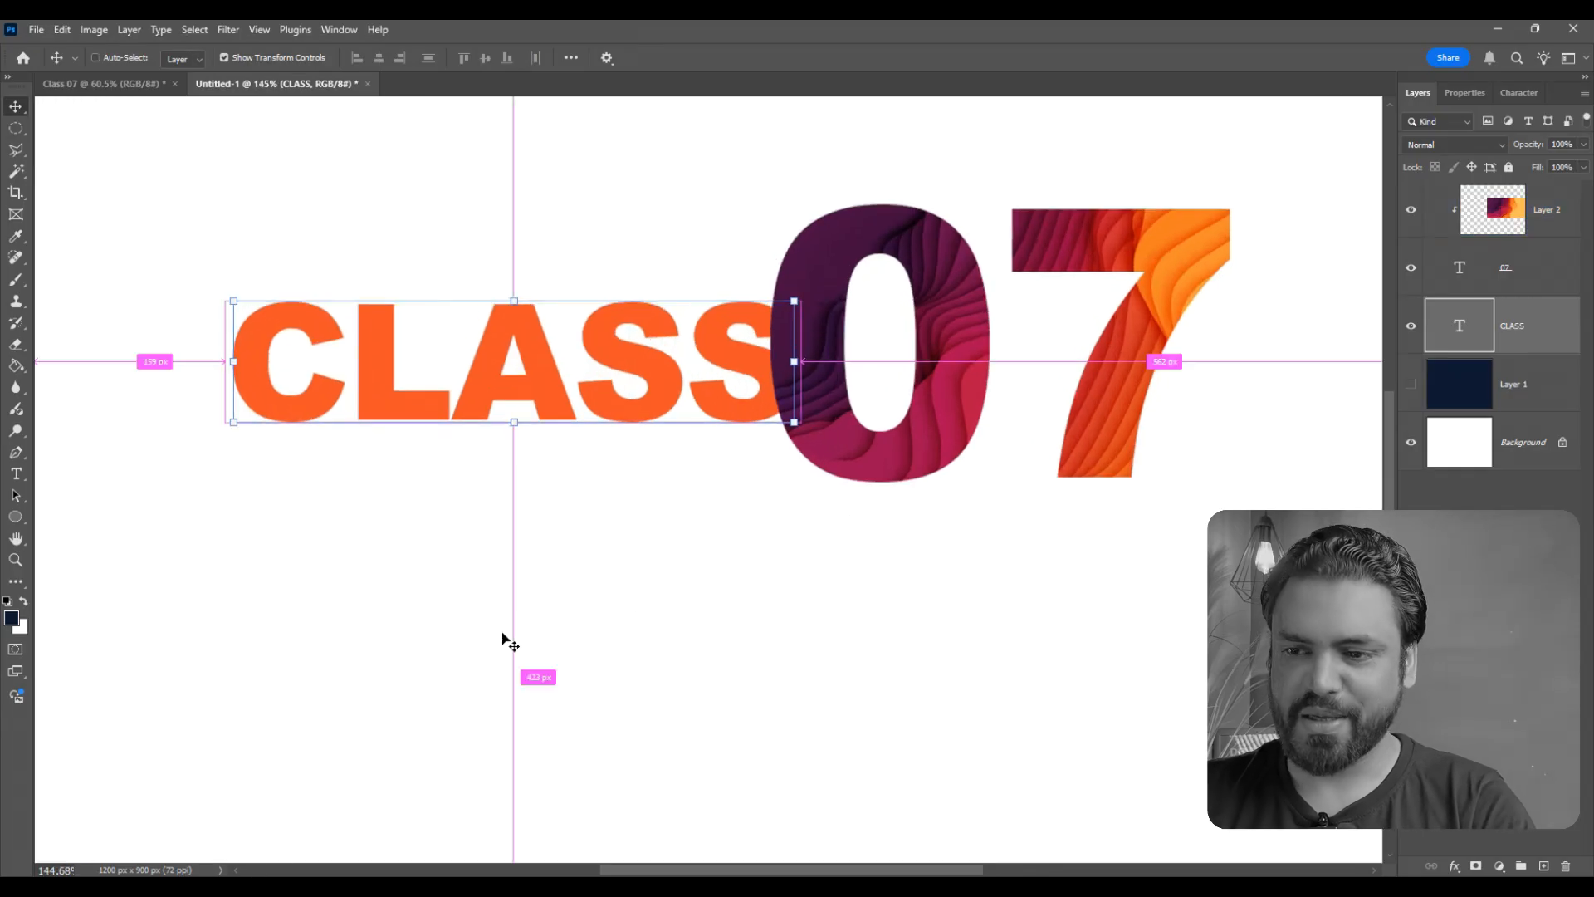
pyautogui.hotkey('ctrl', 'v')
pyautogui.moveTo(569, 575); pyautogui.dragTo(480, 493)
pyautogui.rightClick(1552, 337)
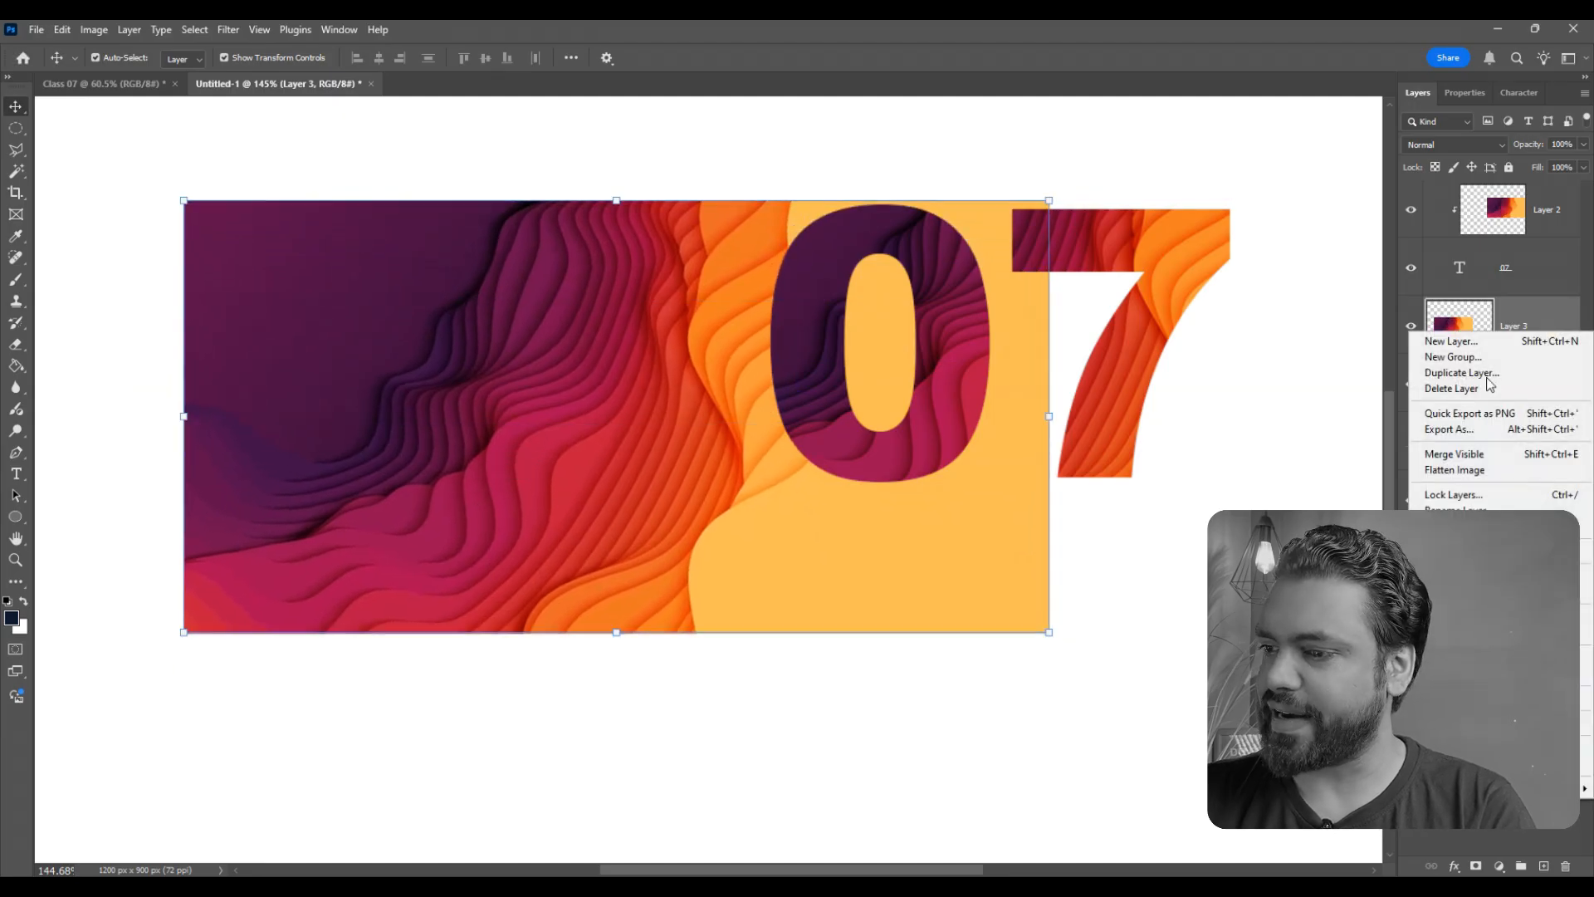
pyautogui.click(1478, 697)
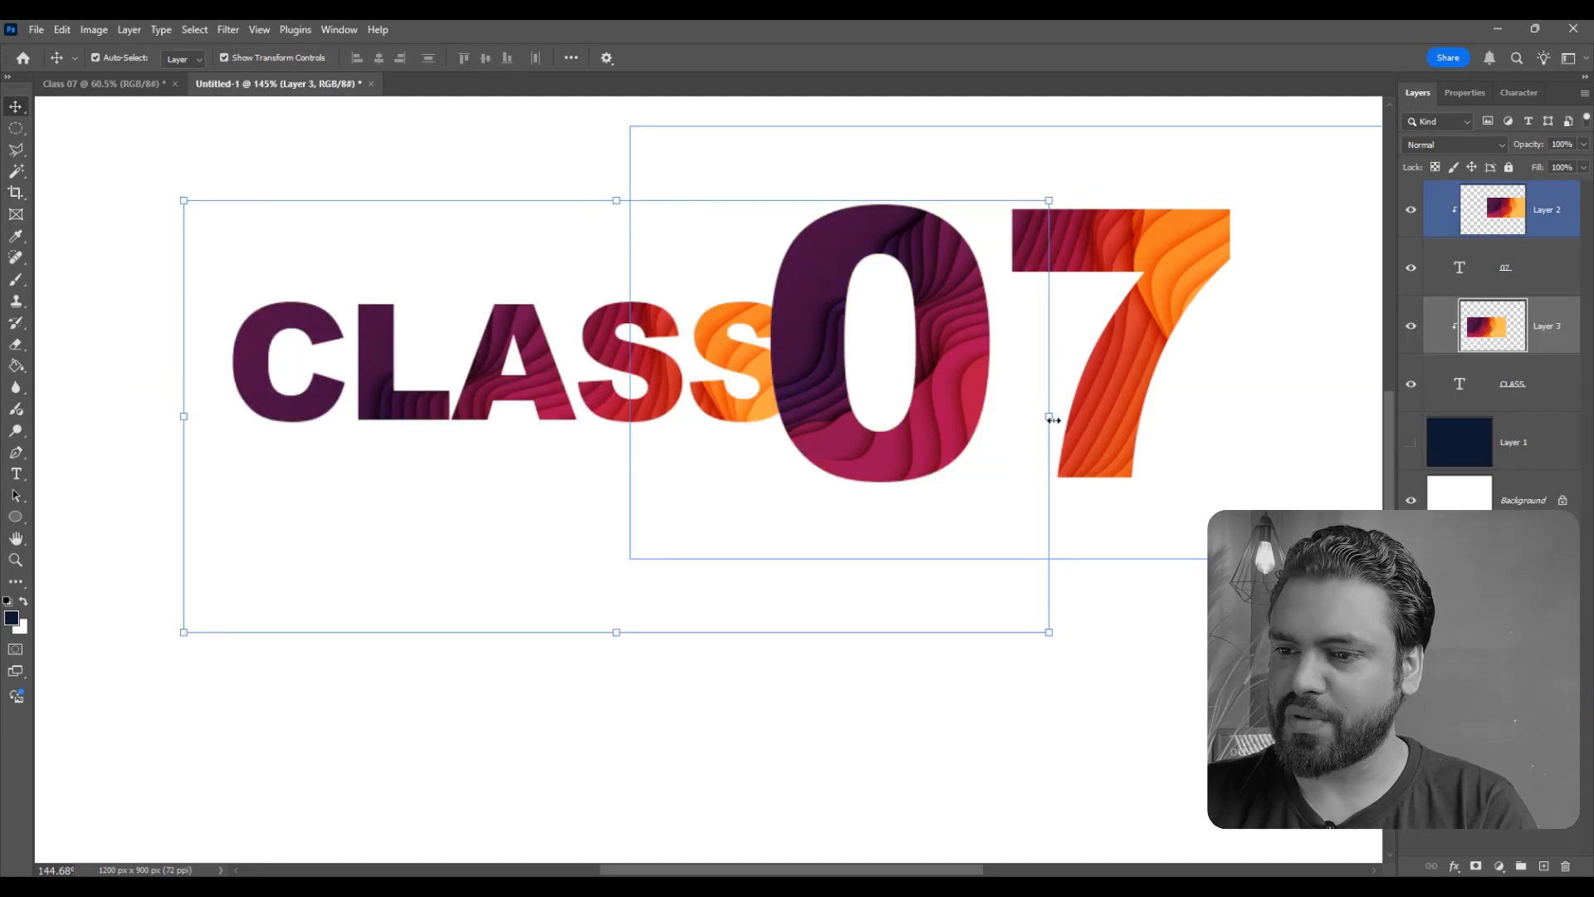